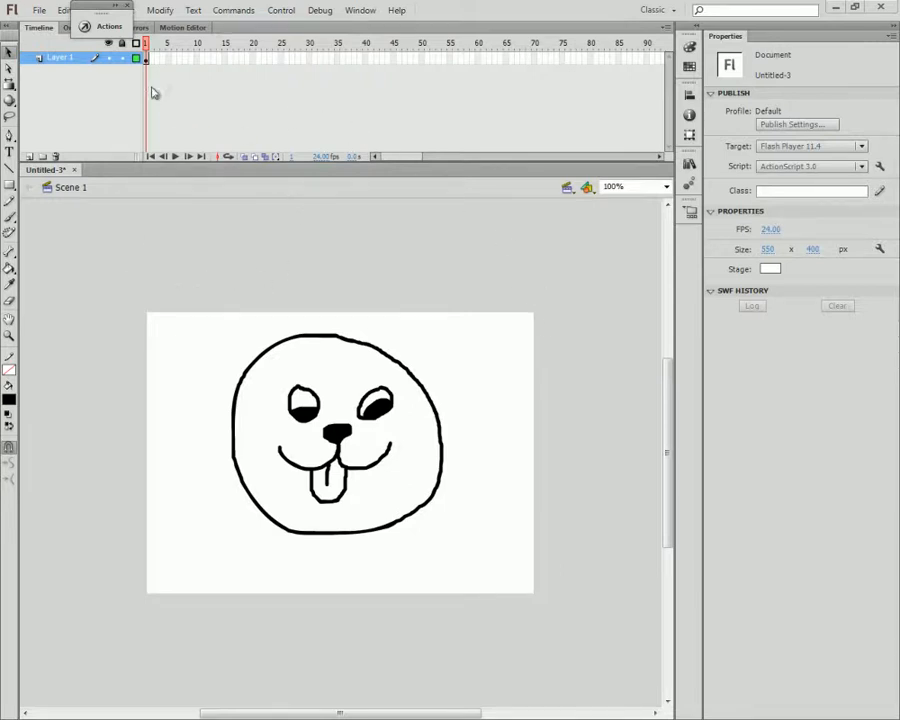
# Save the drawing as a Flash CS6 document, with a file name made of the author's name followed by " - Kaleidoscope"
pyautogui.click(38, 10)
pyautogui.click(128, 142)
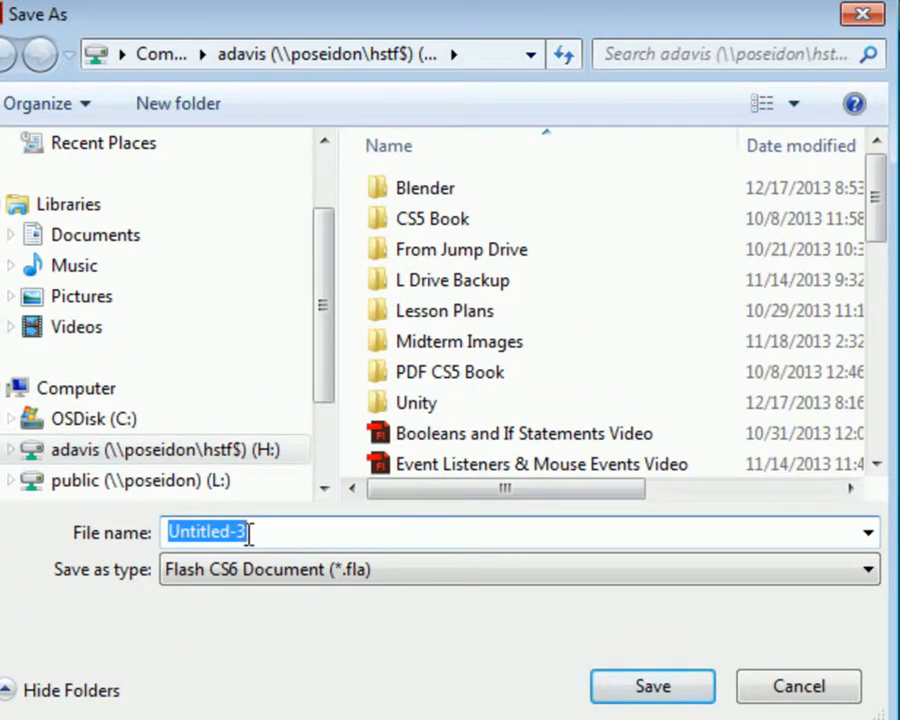
pyautogui.write('MrDaivs')
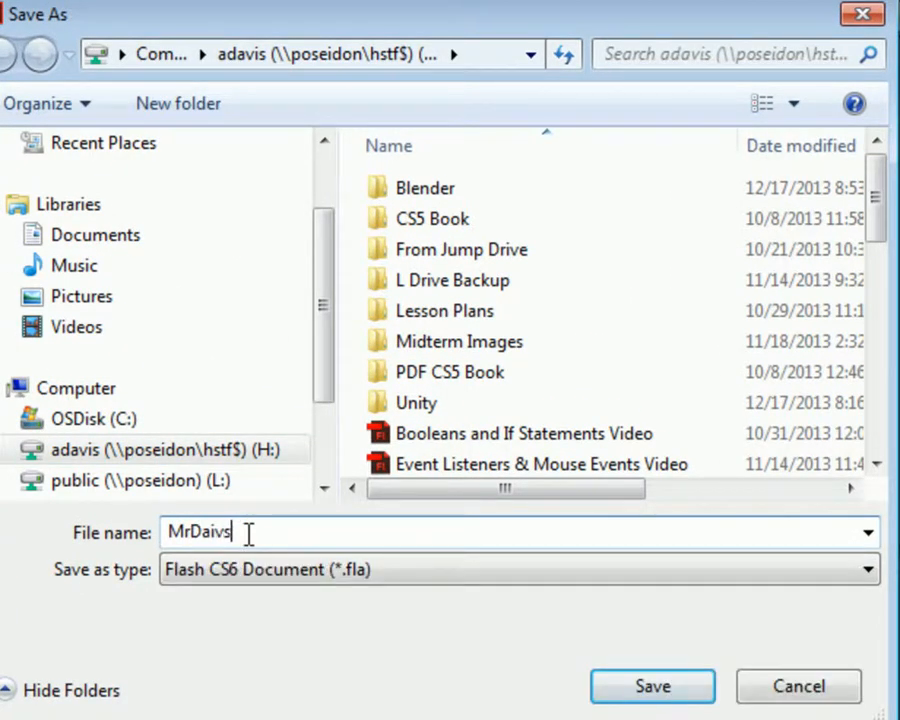
pyautogui.press('BackSpace')
pyautogui.press('BackSpace')
pyautogui.press('BackSpace')
pyautogui.write('vis - ')
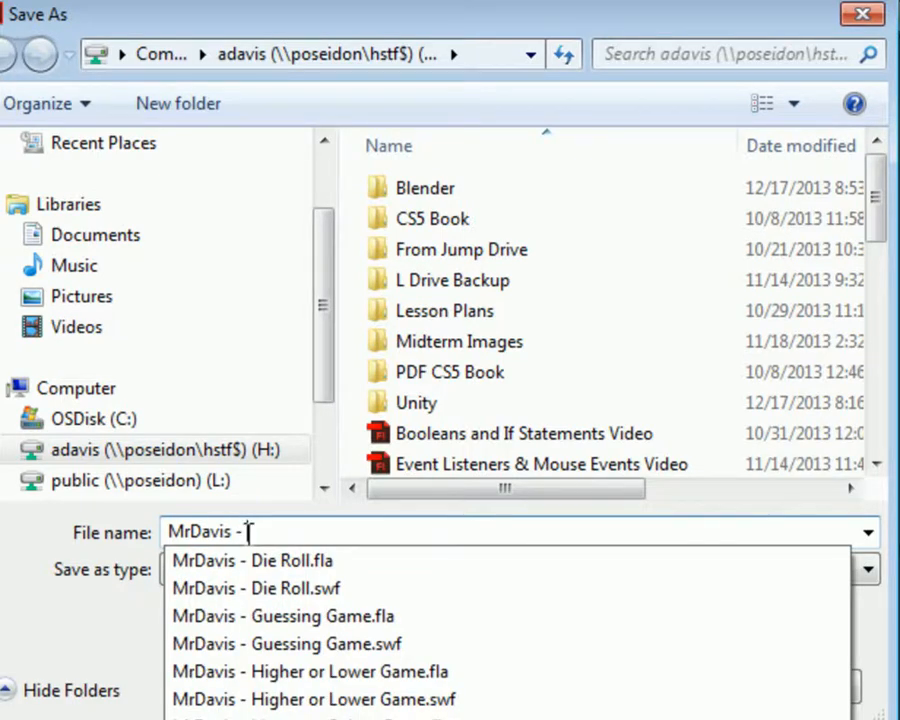
pyautogui.write('Kalei')
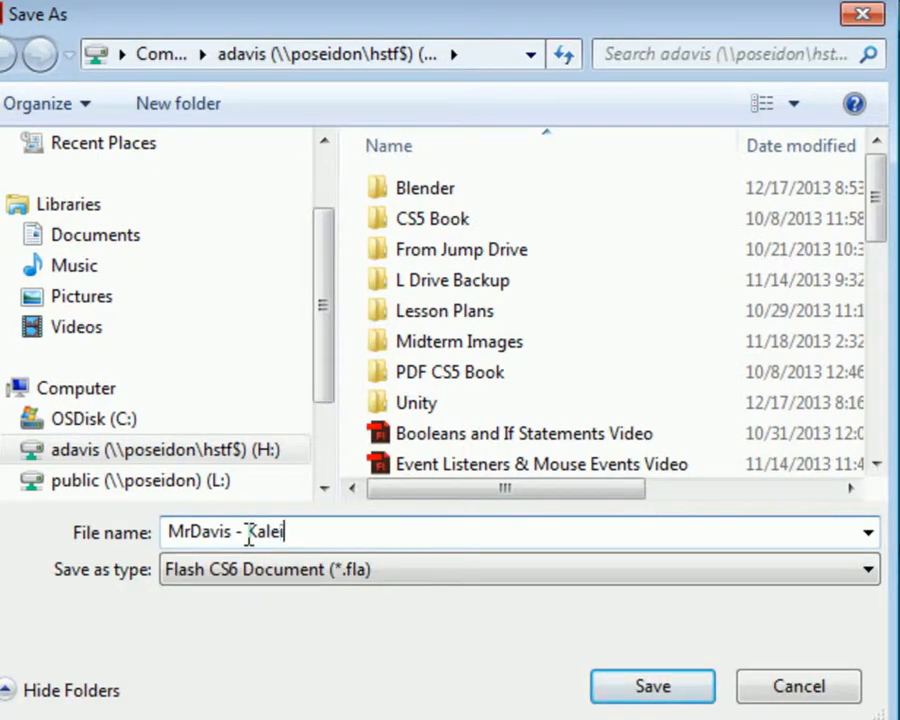
pyautogui.write('doscope')
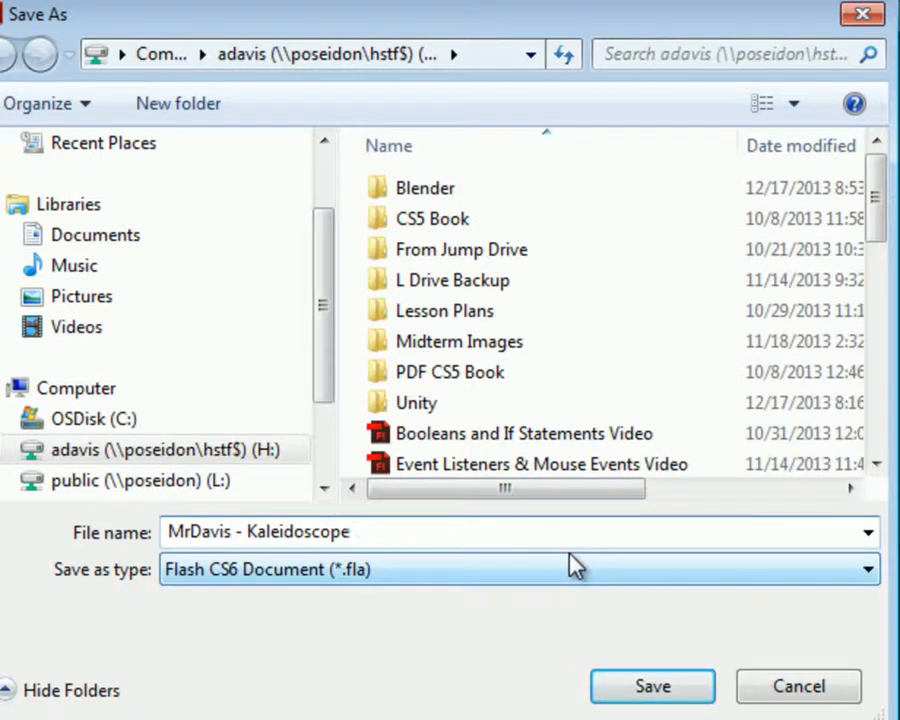
pyautogui.click(672, 688)
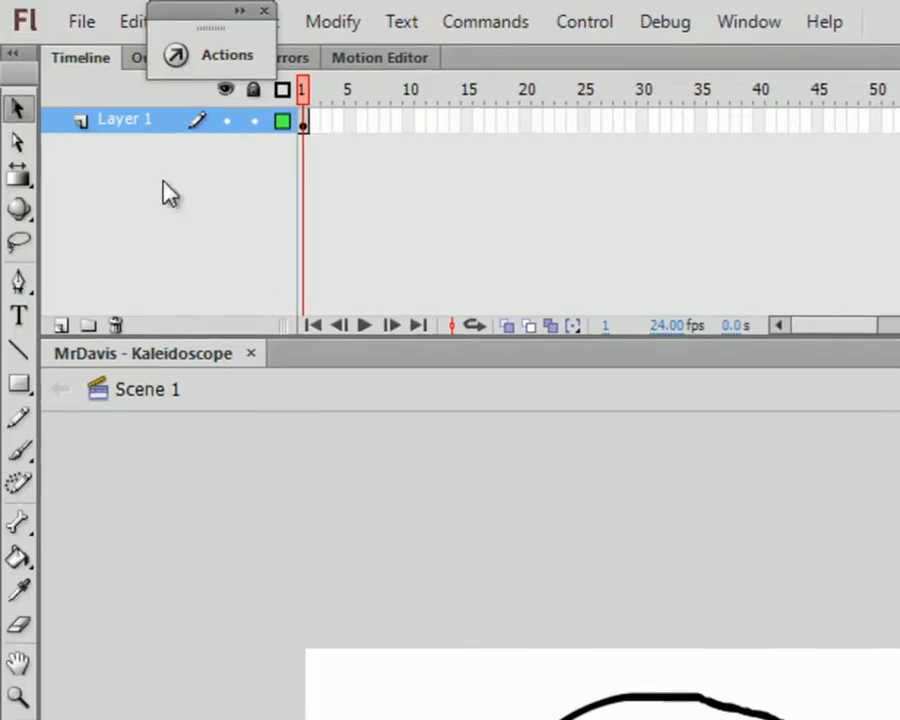
# Rename the only timeline layer, Layer 1, as "Art"
pyautogui.doubleClick(133, 138)
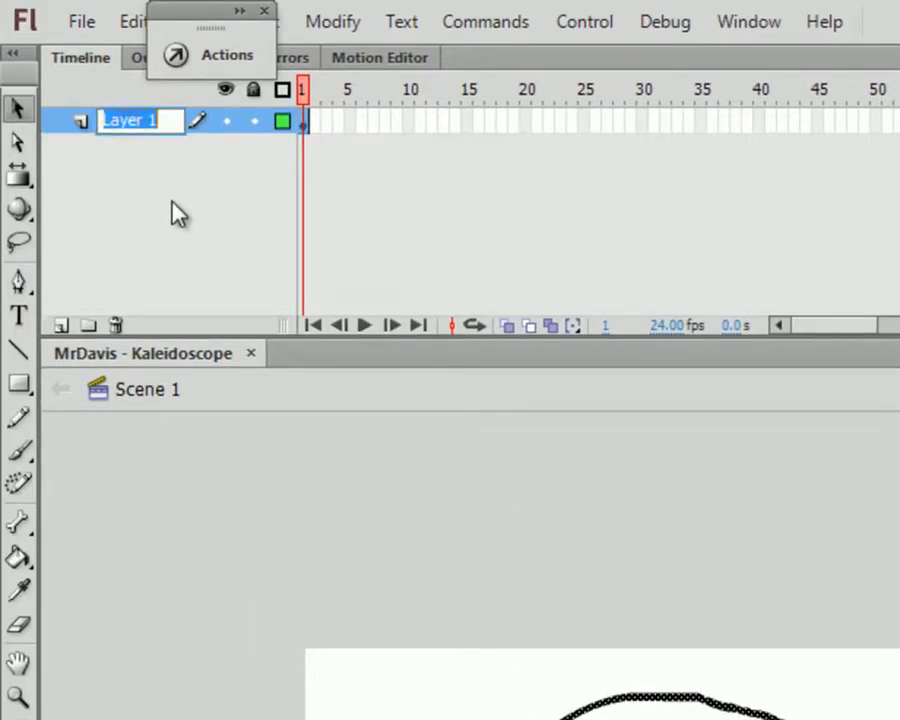
pyautogui.write('Art')
pyautogui.press('Return')
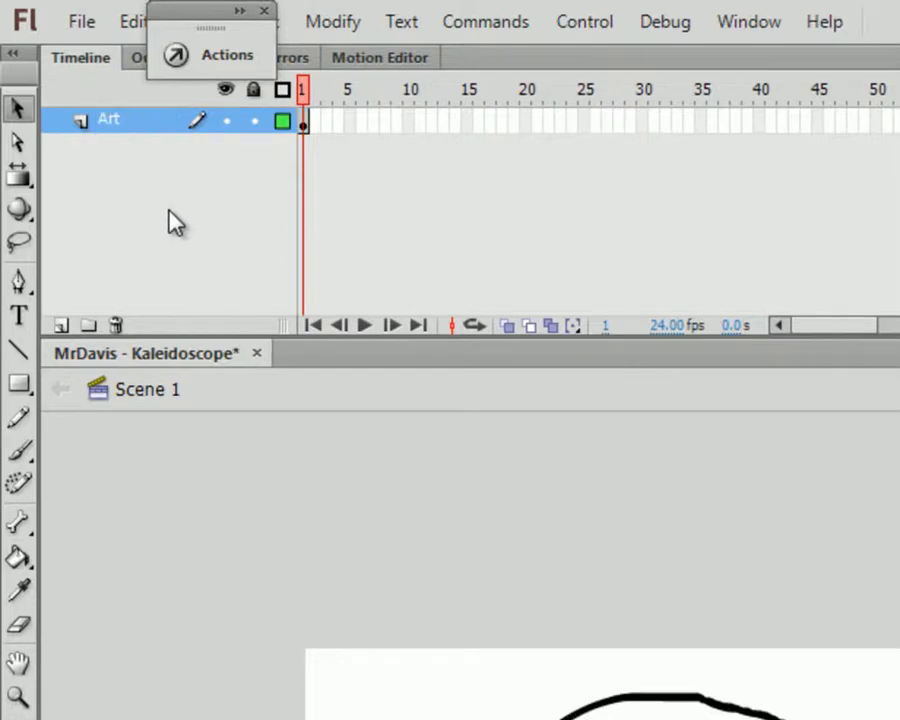
# Delete the whole dog face drawing from the stage and save the document
pyautogui.click(386, 620)
pyautogui.moveTo(386, 620); pyautogui.dragTo(899, 719)
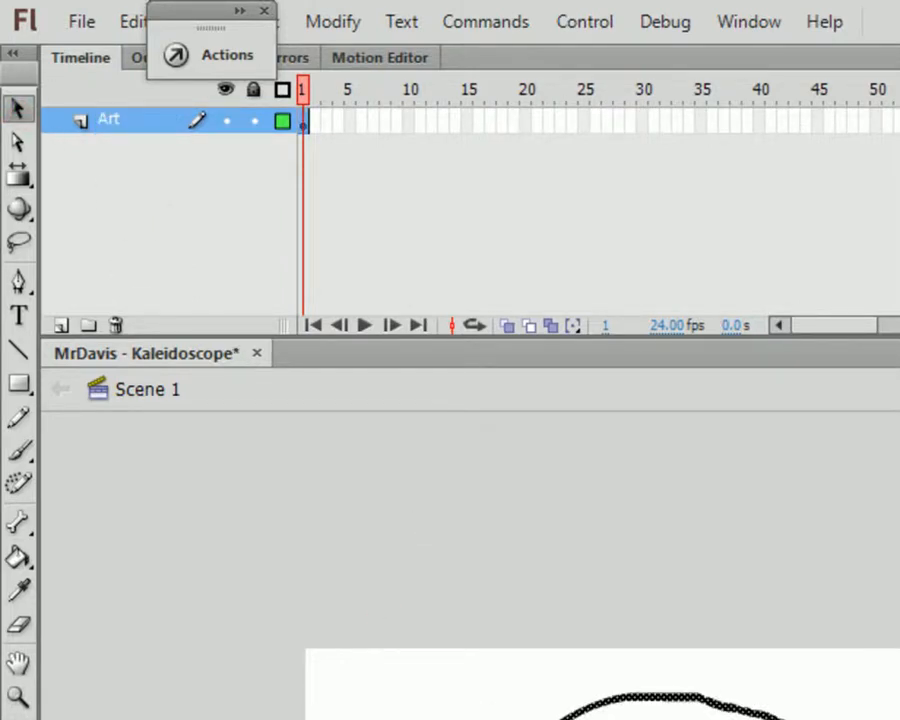
pyautogui.press('Delete')
pyautogui.hotkey('ctrl', 's')
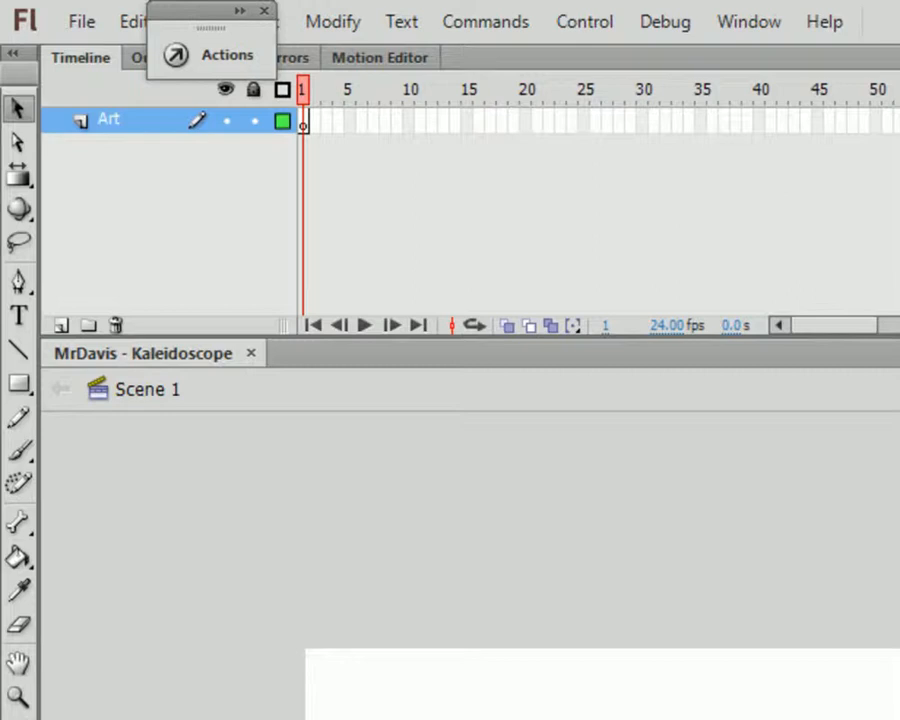
# Draw a solid black circle without a stroke near the centre of the empty stage using the Oval tool
pyautogui.click(18, 385)
pyautogui.click(118, 418)
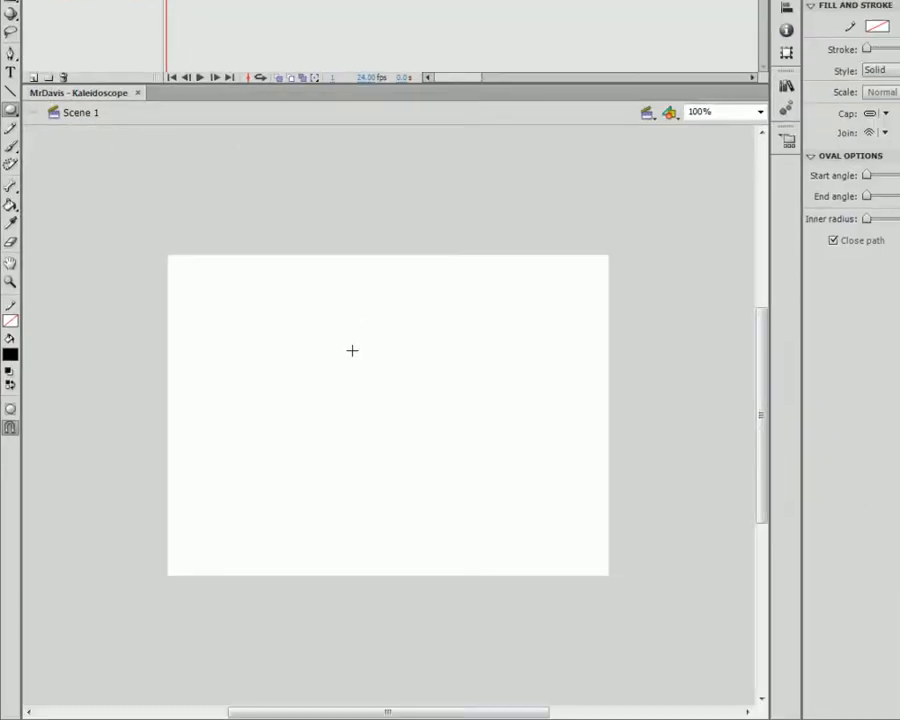
pyautogui.moveTo(328, 342); pyautogui.dragTo(416, 423)
# Examine the black circle's anchor points and curve handles at 400% magnification with the Subselection tool
pyautogui.press('v')
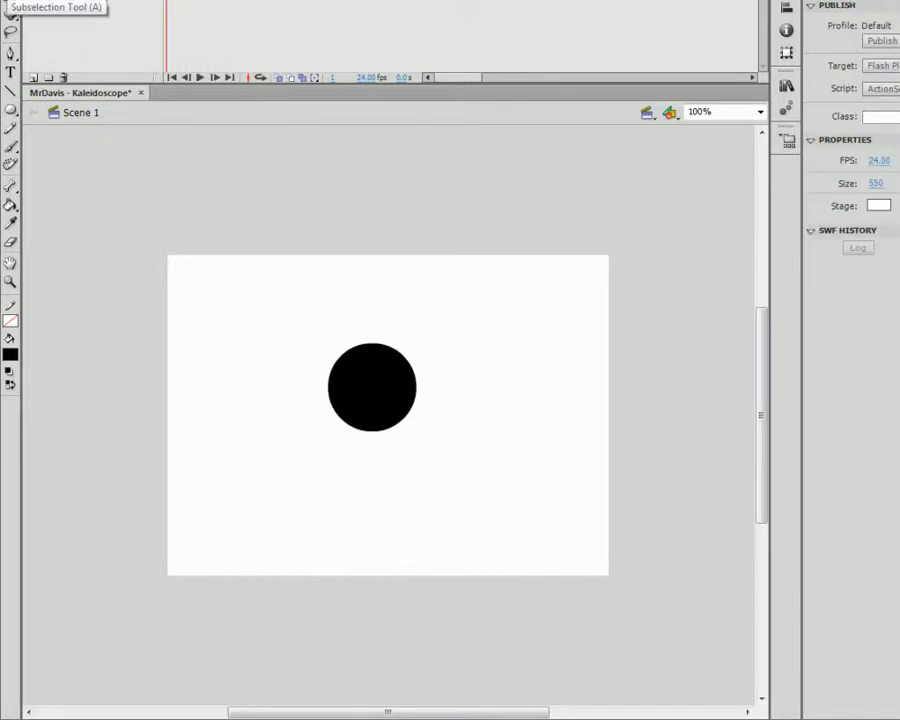
pyautogui.moveTo(296, 392); pyautogui.dragTo(498, 516)
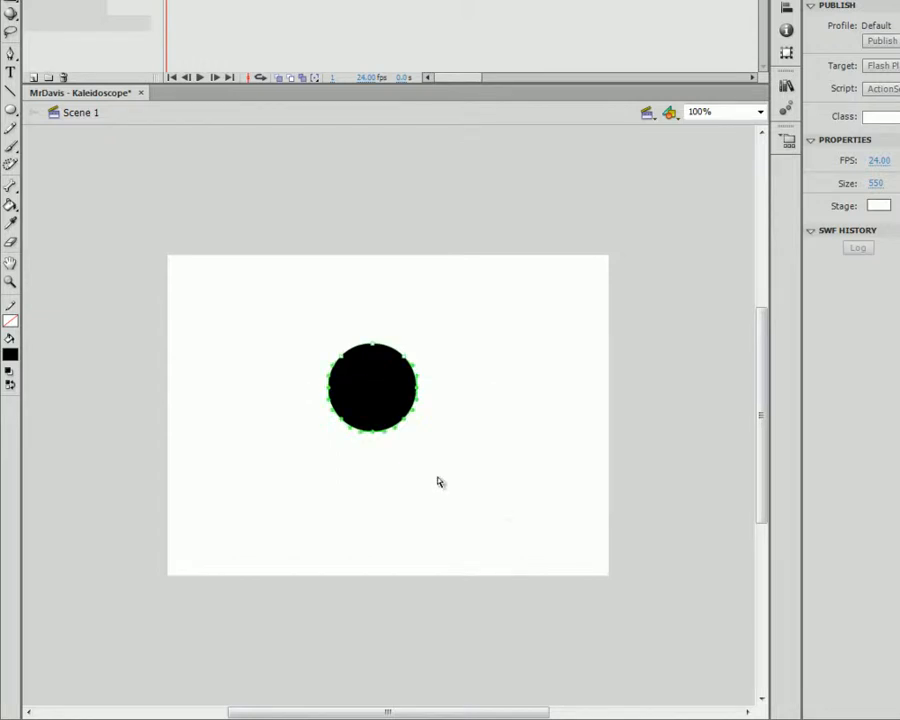
pyautogui.scroll(3, 368, 463)
pyautogui.click(10, 281)
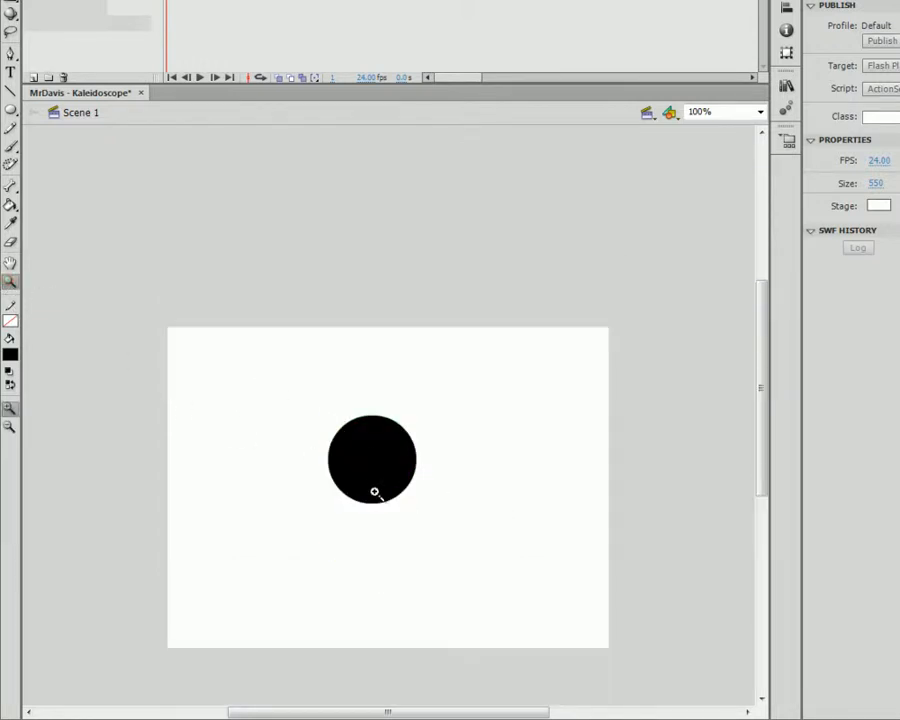
pyautogui.click(376, 490)
pyautogui.click(390, 378)
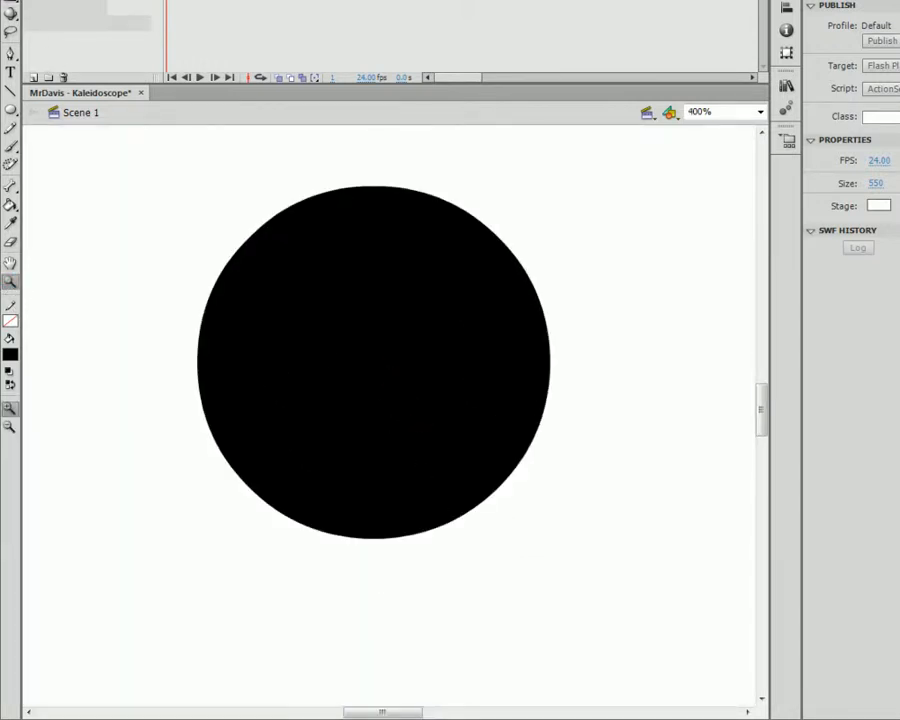
pyautogui.press('a')
pyautogui.moveTo(145, 404); pyautogui.dragTo(780, 707)
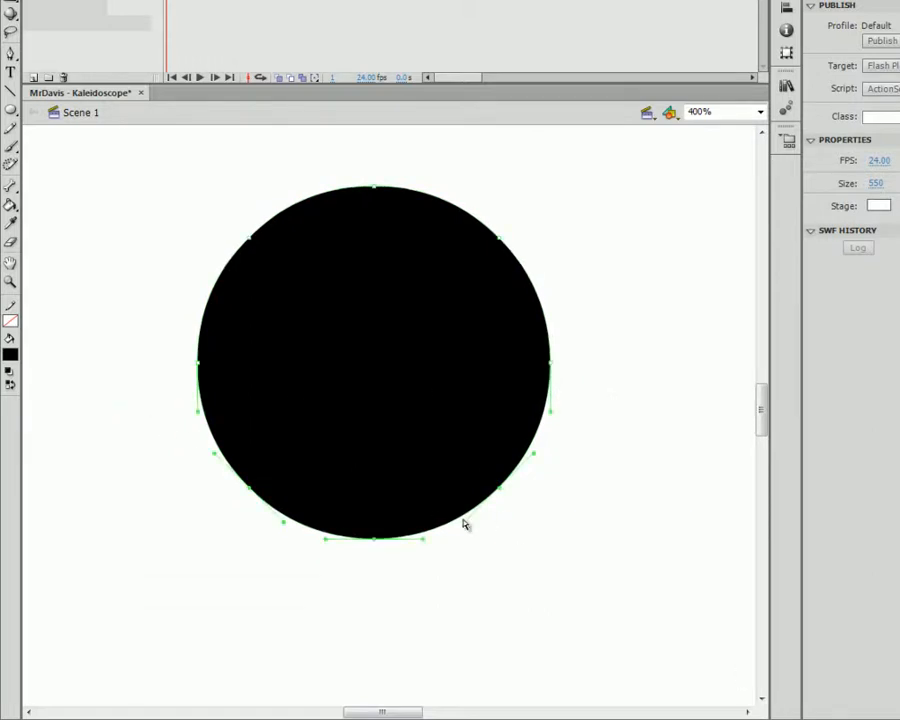
pyautogui.moveTo(126, 398); pyautogui.dragTo(579, 645)
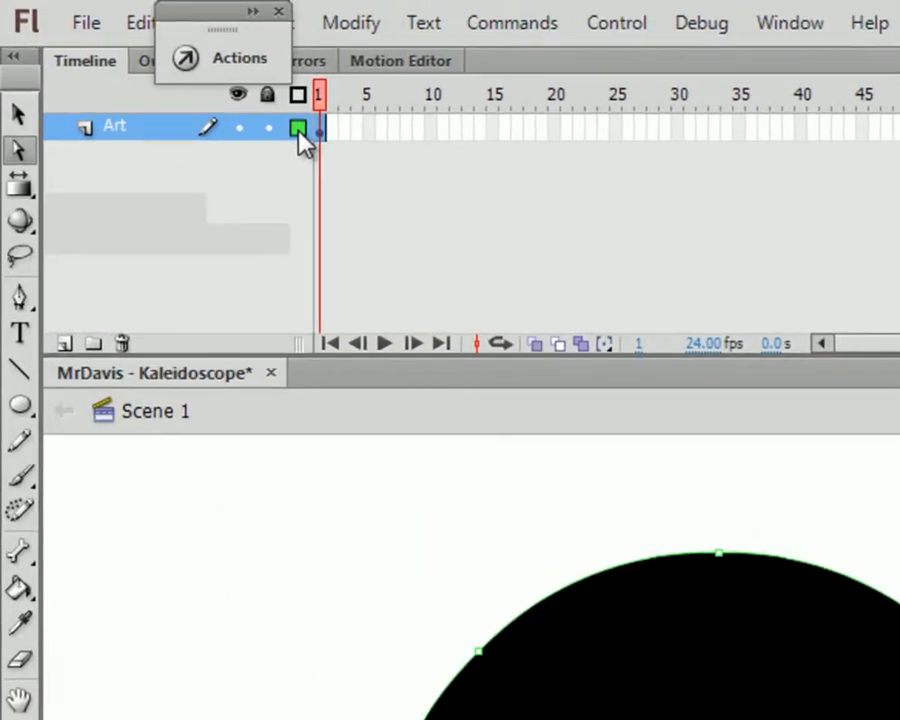
# Change the Art layer's outline color to dark grey in its layer properties
pyautogui.doubleClick(298, 129)
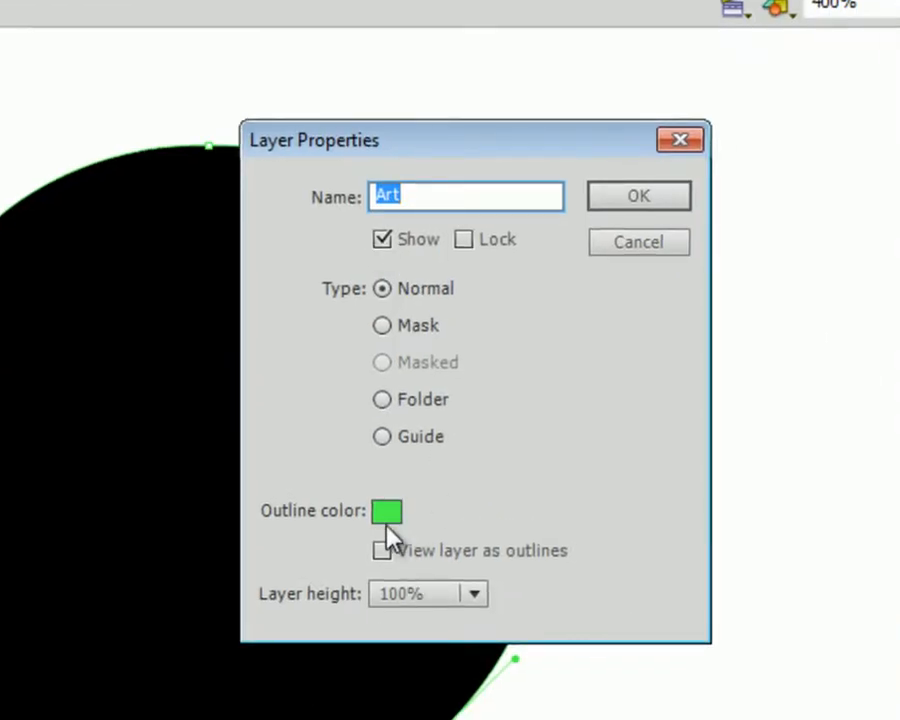
pyautogui.click(386, 512)
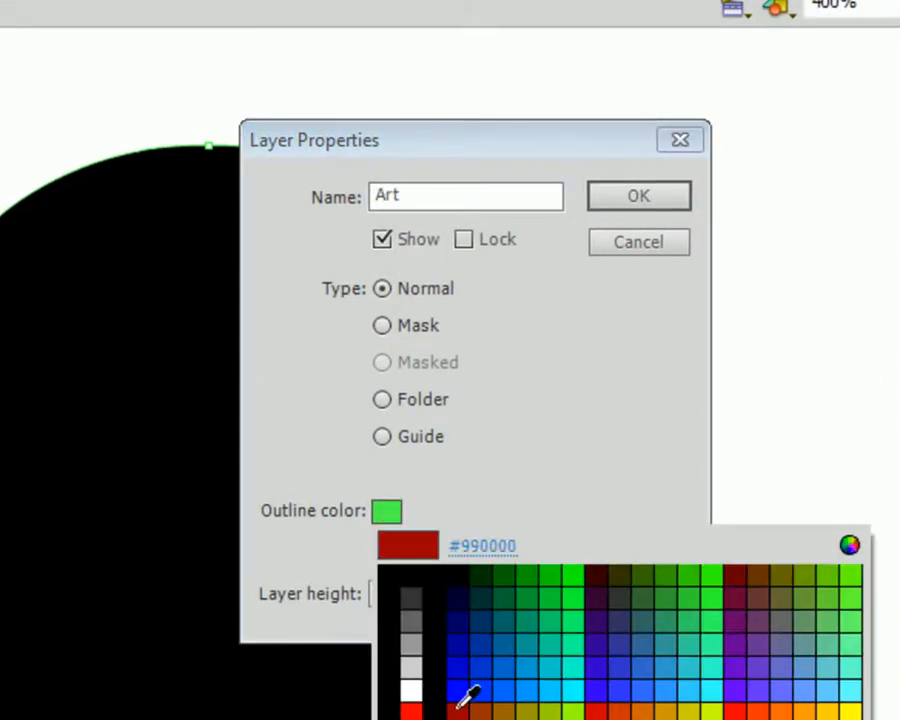
pyautogui.click(420, 594)
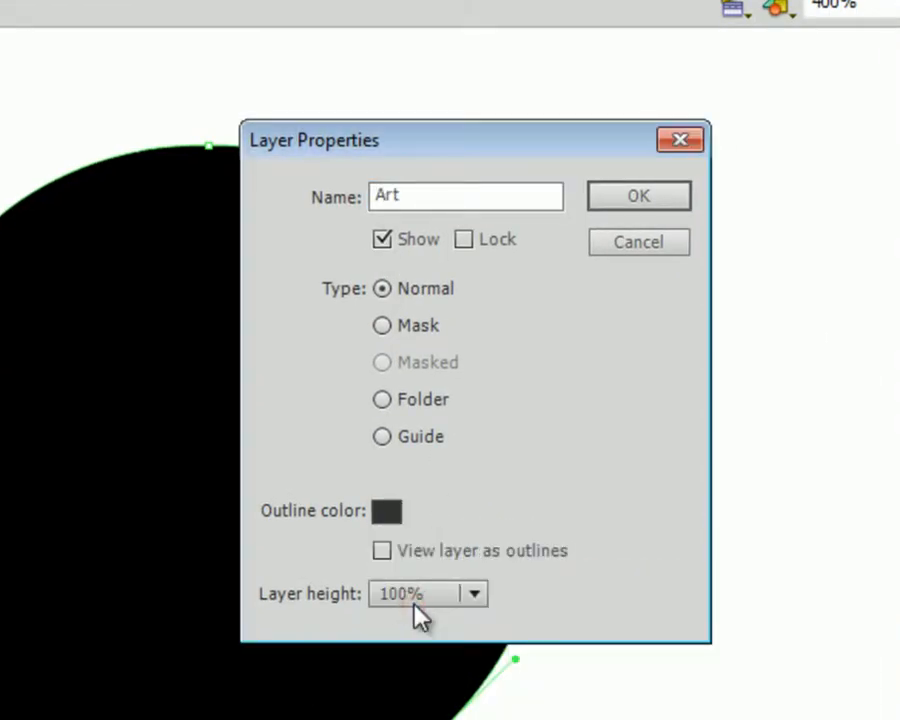
pyautogui.click(620, 197)
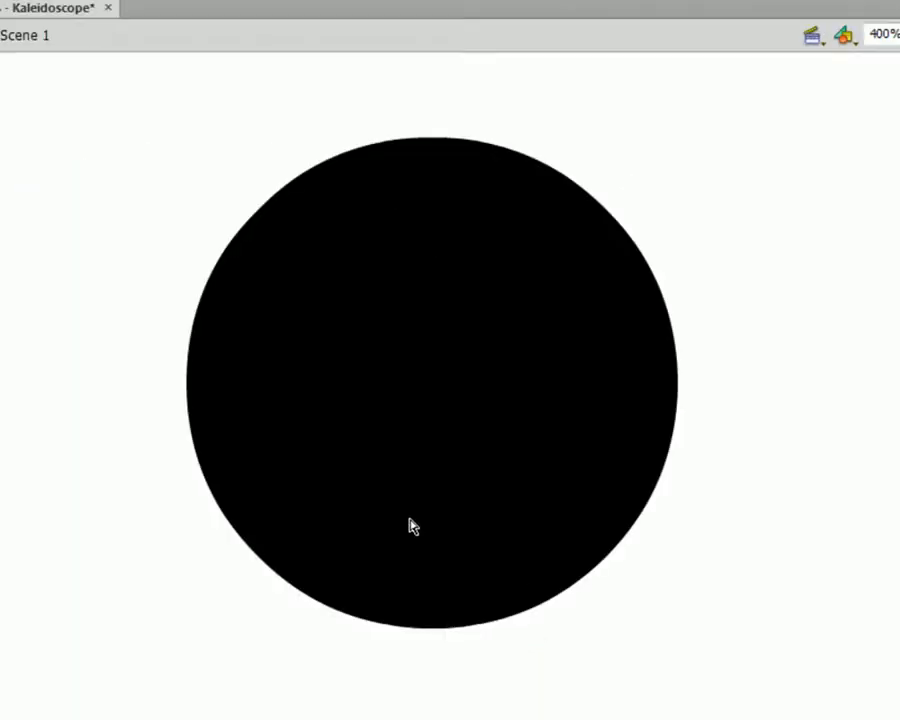
# Delete the bottom, lower-right and lower-left anchor points of the circle to leave a half-round petal shape
pyautogui.moveTo(329, 700); pyautogui.dragTo(525, 587)
pyautogui.press('Delete')
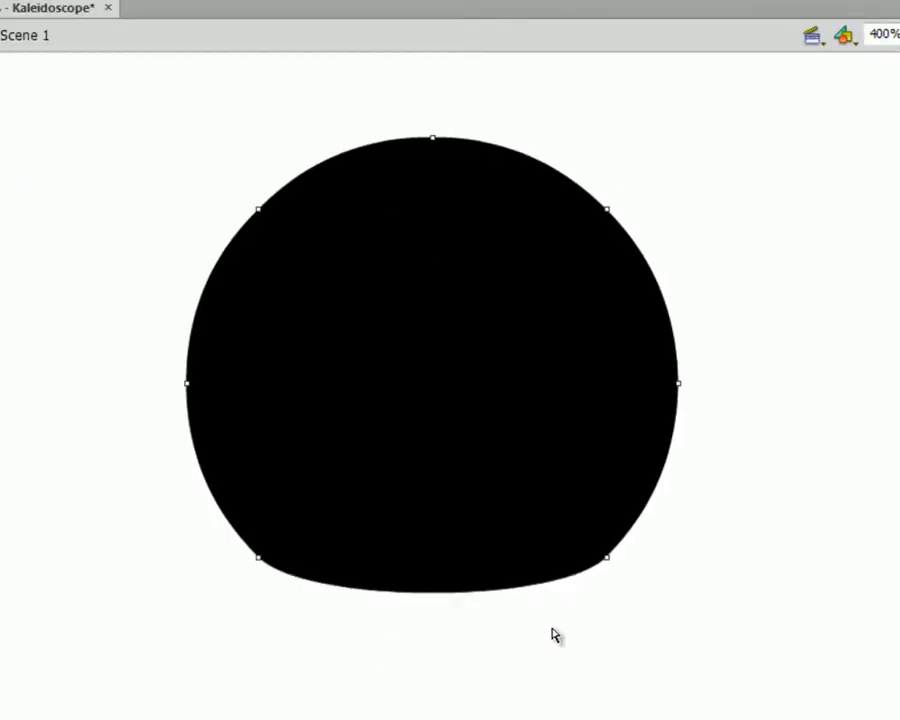
pyautogui.moveTo(641, 613); pyautogui.dragTo(573, 516)
pyautogui.press('Delete')
pyautogui.moveTo(314, 642); pyautogui.dragTo(178, 503)
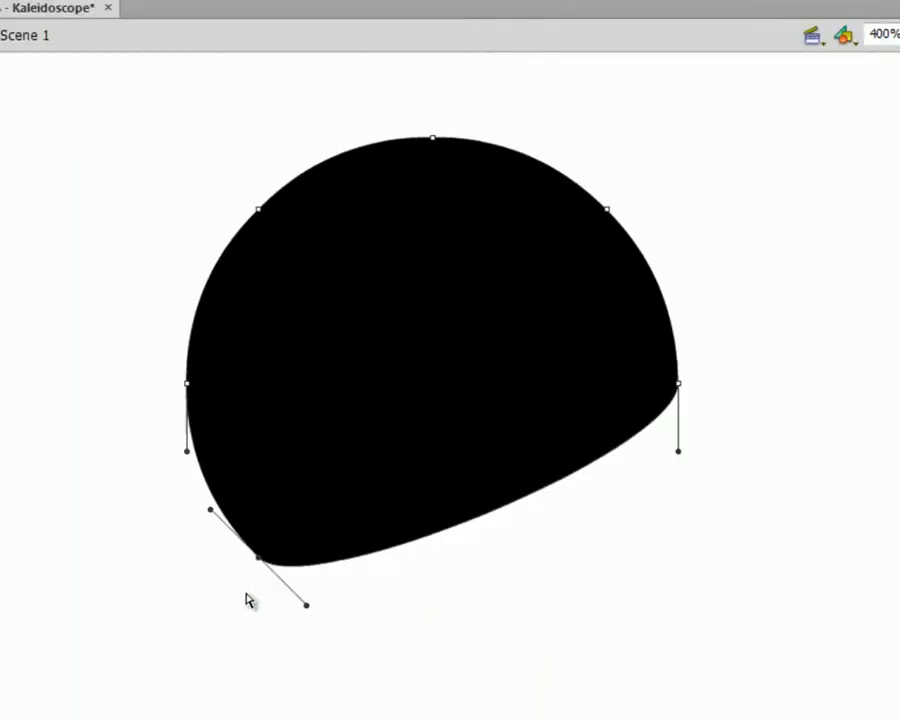
pyautogui.press('Delete')
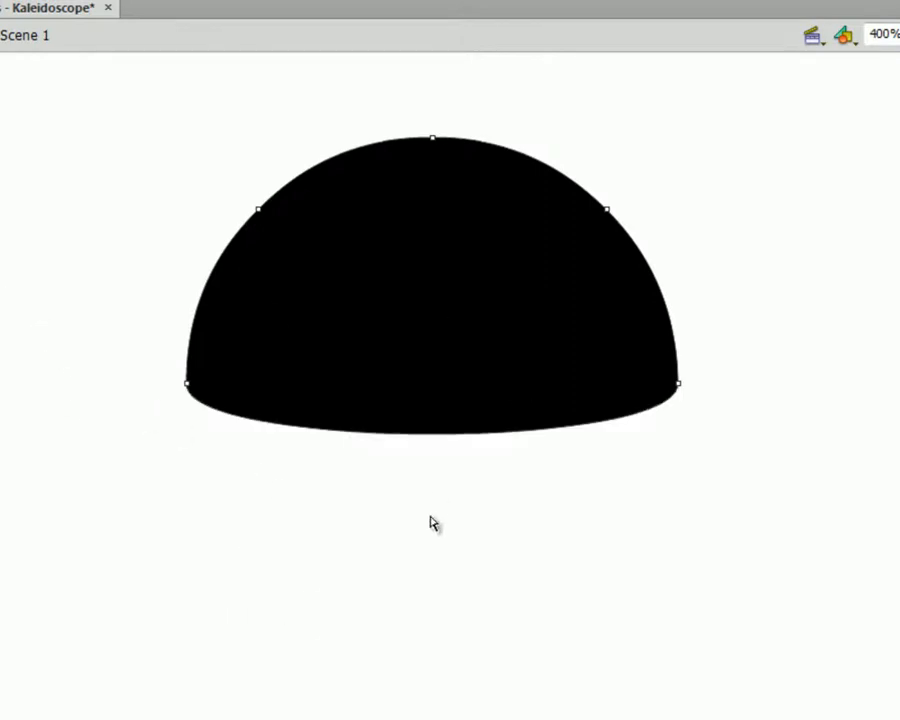
# Convert the half-round shape into a movie clip symbol named "Piece" with a centred registration point
pyautogui.press('v')
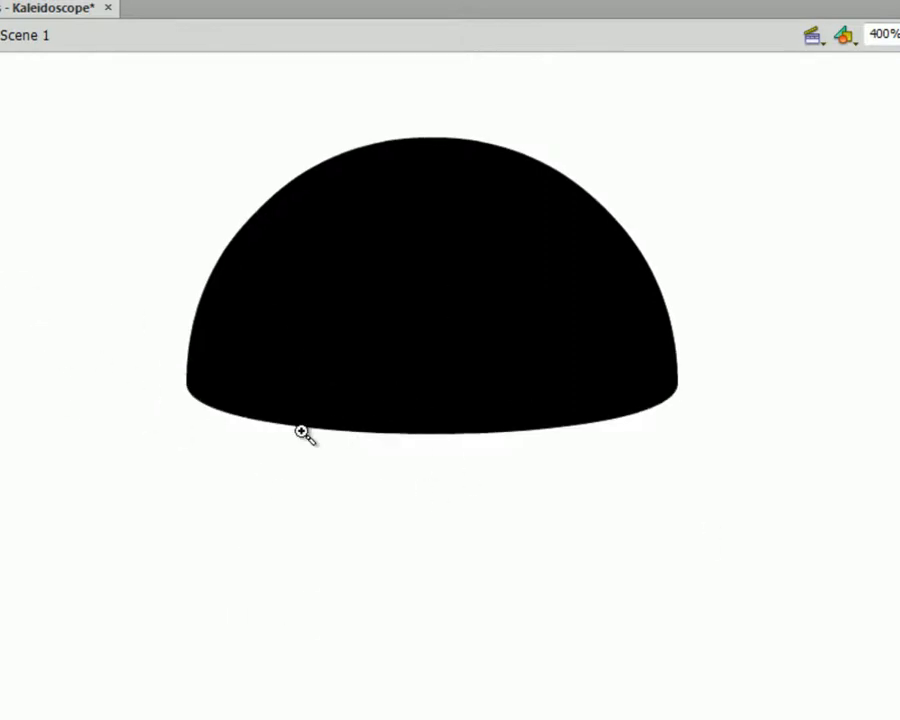
pyautogui.keyDown('alt'); pyautogui.click(452, 430); pyautogui.keyUp('alt')
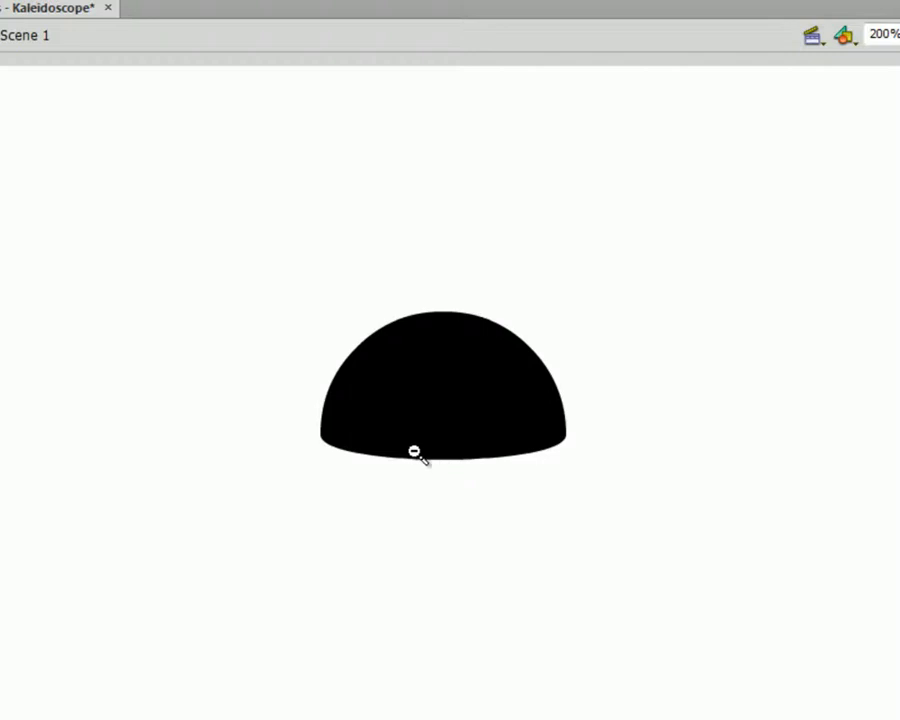
pyautogui.click(414, 450)
pyautogui.keyDown('alt'); pyautogui.click(454, 380); pyautogui.keyUp('alt')
pyautogui.keyDown('alt'); pyautogui.click(472, 392); pyautogui.keyUp('alt')
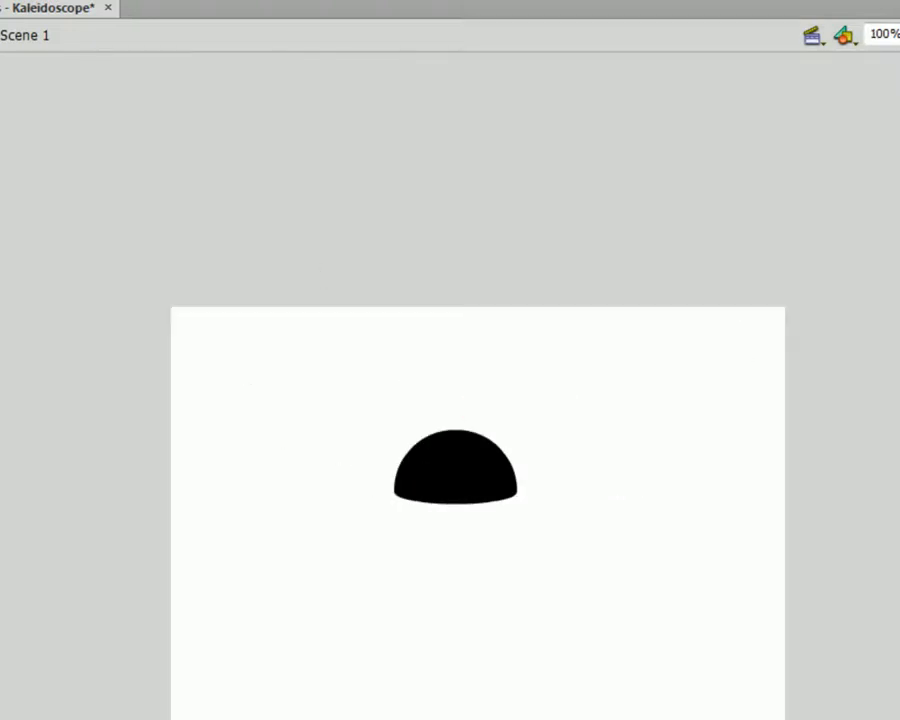
pyautogui.moveTo(358, 382); pyautogui.dragTo(545, 530)
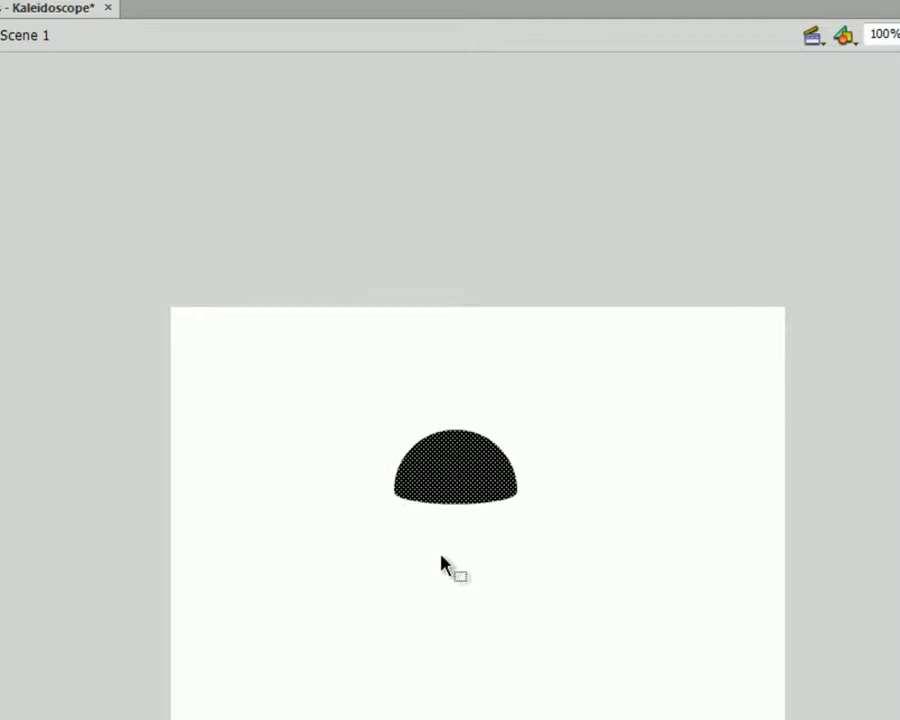
pyautogui.press('F8')
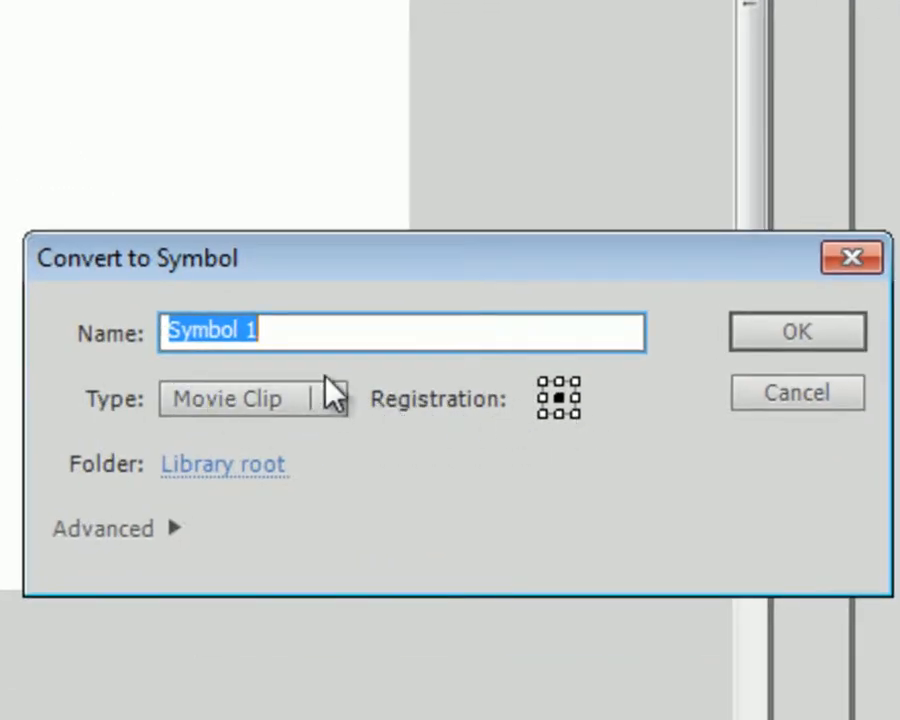
pyautogui.click(345, 330)
pyautogui.moveTo(346, 332); pyautogui.dragTo(170, 330)
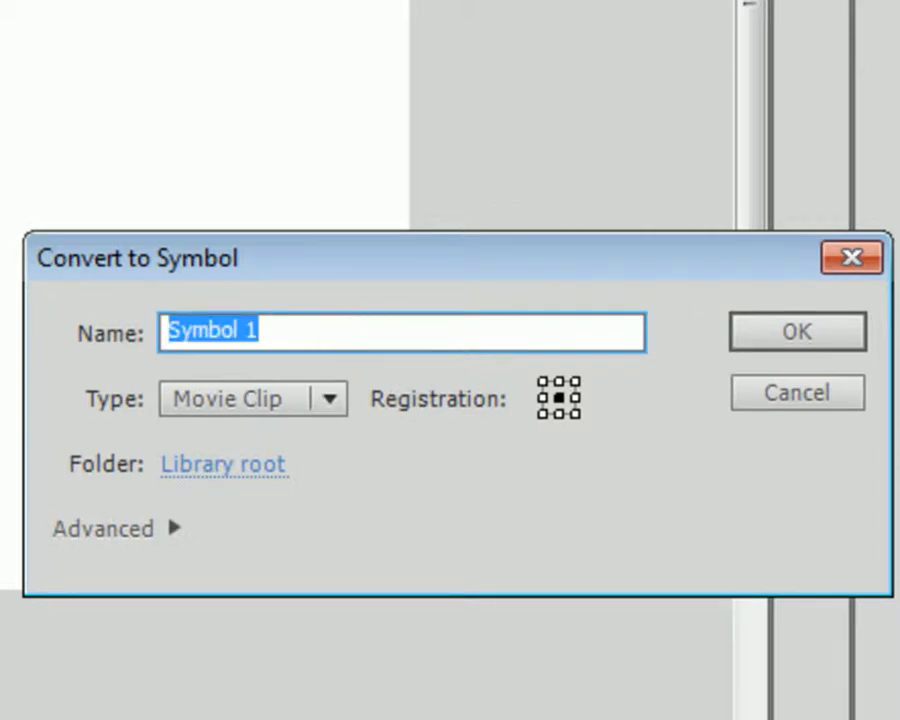
pyautogui.write('Pedal')
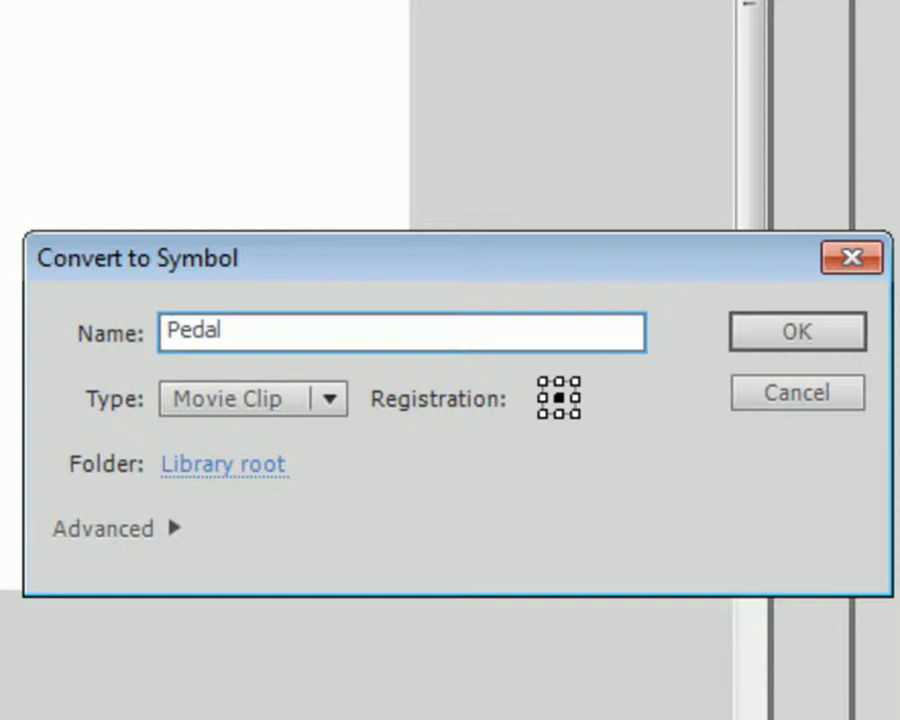
pyautogui.hotkey('shift', 'Home')
pyautogui.write('Piece')
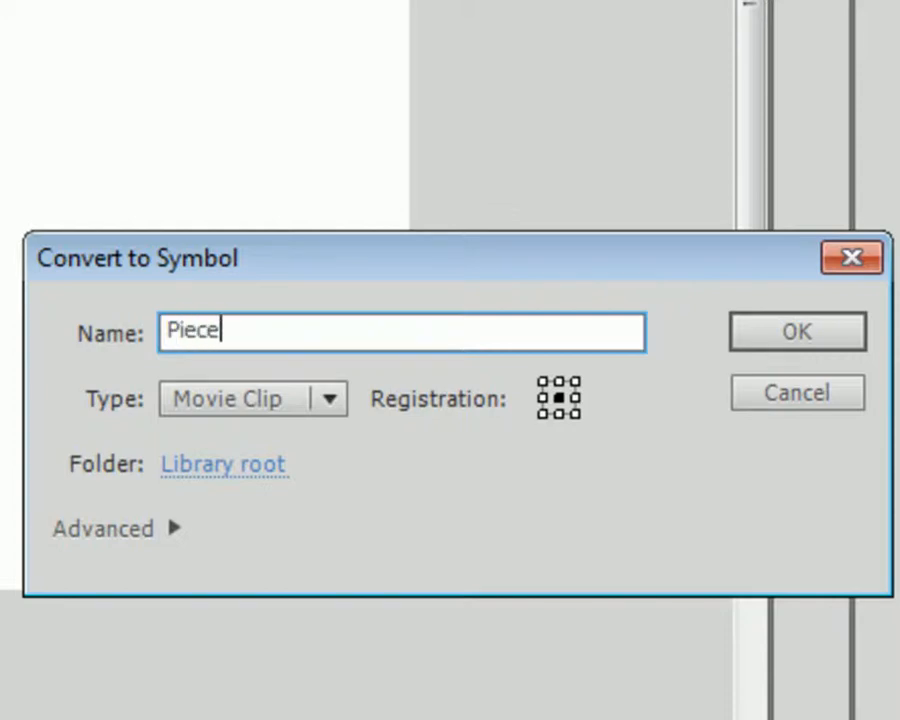
pyautogui.press('Return')
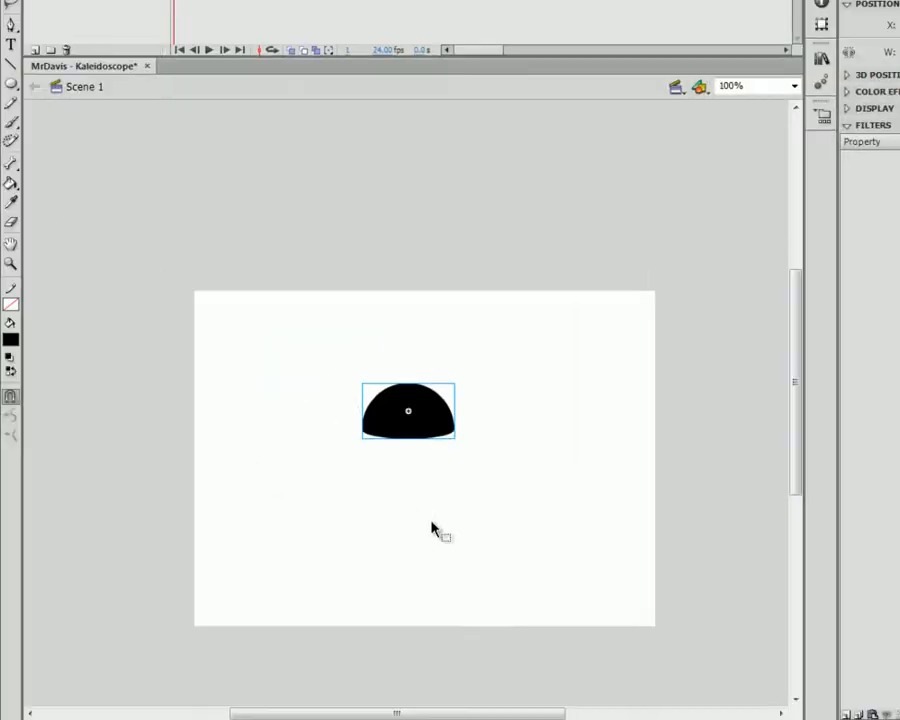
# Open the Piece symbol for editing and fill the half-round shape with the preset blue, white and gold linear gradient
pyautogui.doubleClick(412, 438)
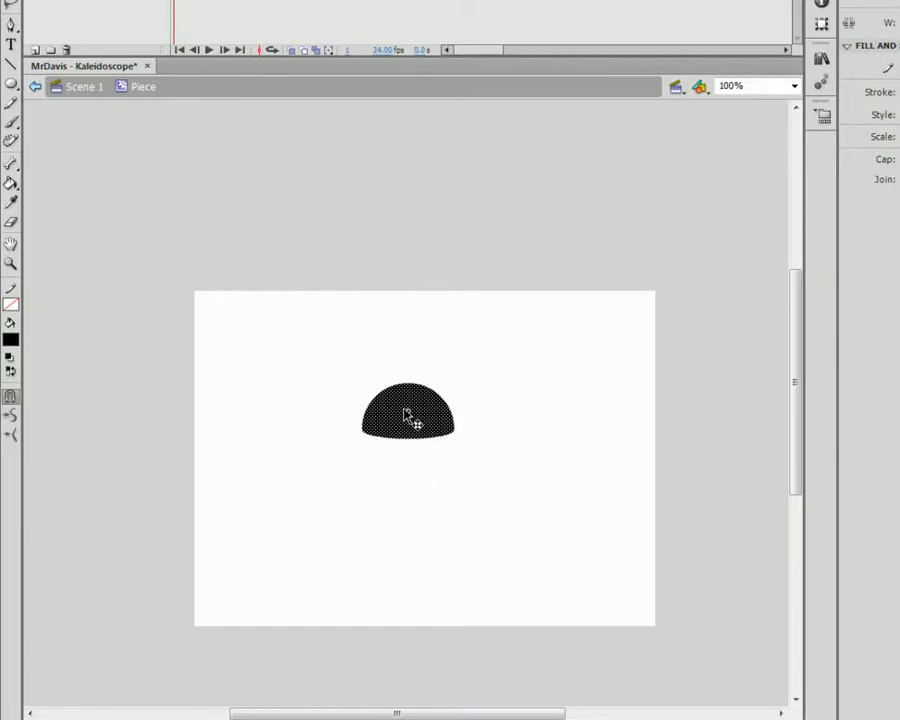
pyautogui.click(10, 343)
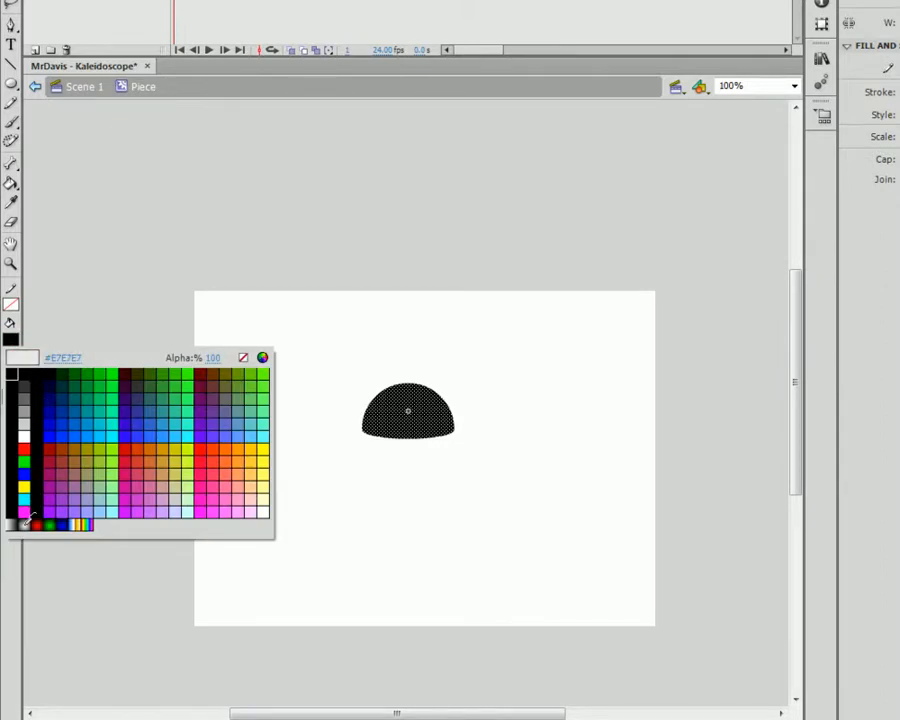
pyautogui.click(80, 525)
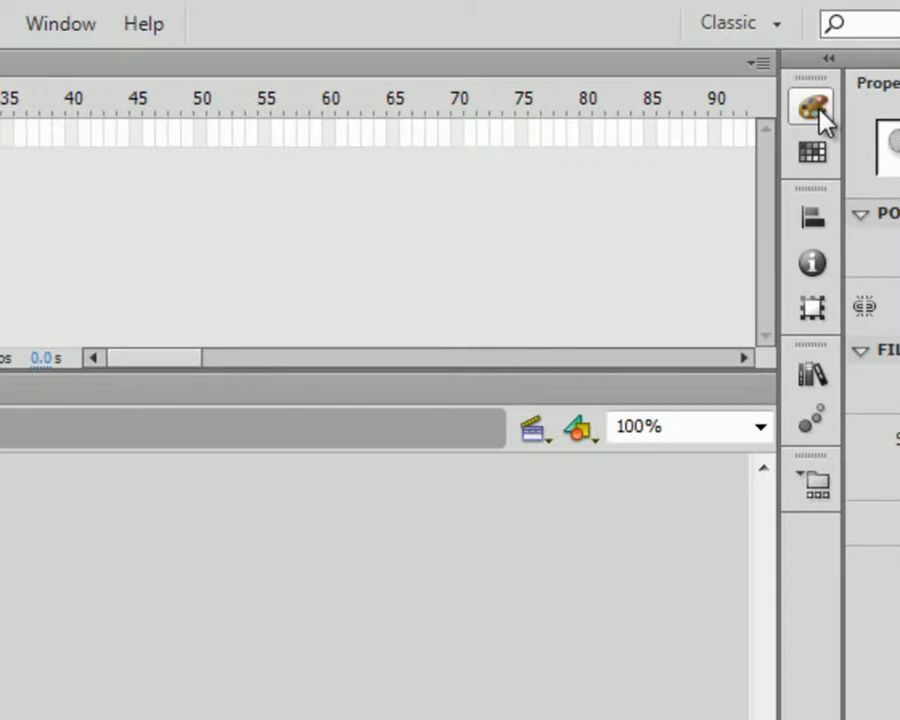
# Remove the inner white, brown and gold colour stops near the middle of the fill gradient, keeping blue and two white stops
pyautogui.click(815, 108)
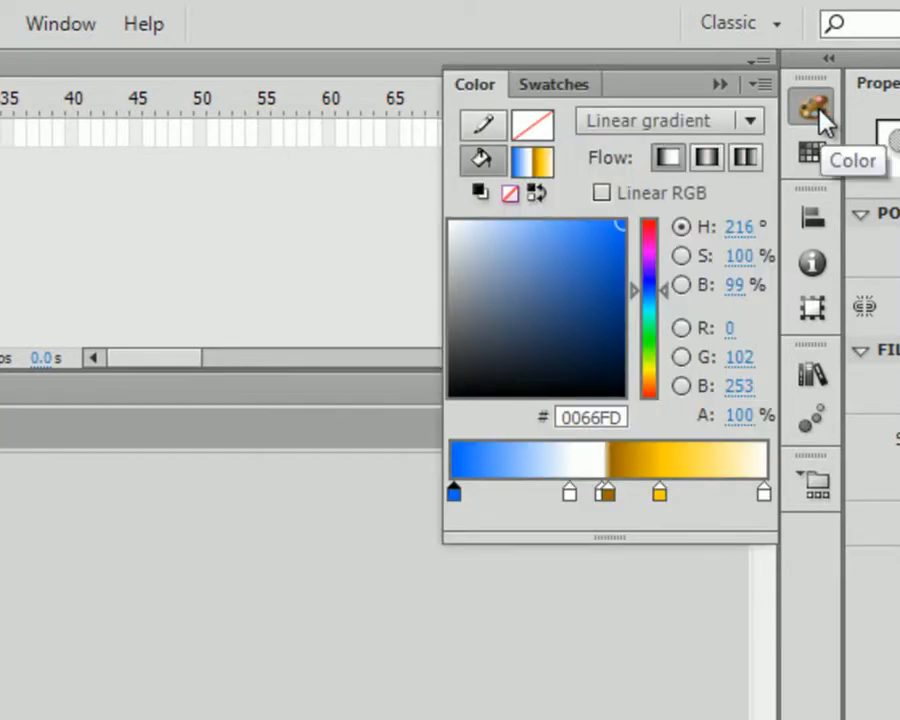
pyautogui.moveTo(603, 494); pyautogui.dragTo(612, 530)
pyautogui.click(608, 496)
pyautogui.moveTo(660, 494); pyautogui.dragTo(643, 534)
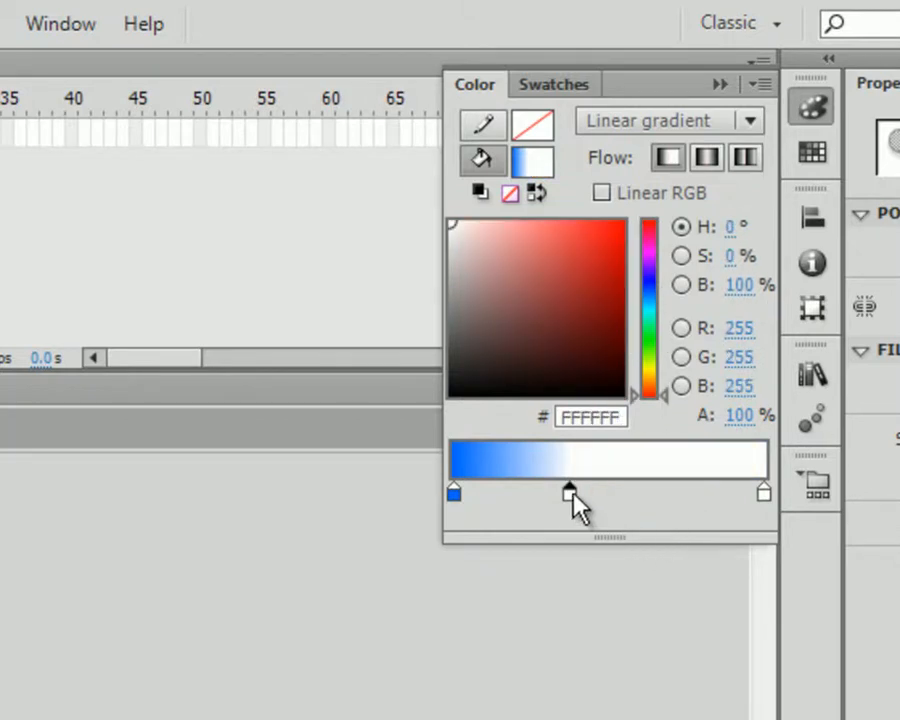
# Shift the middle white colour stop to about the centre of the gradient and change the fill to a radial gradient
pyautogui.moveTo(573, 493); pyautogui.dragTo(605, 493)
pyautogui.click(716, 121)
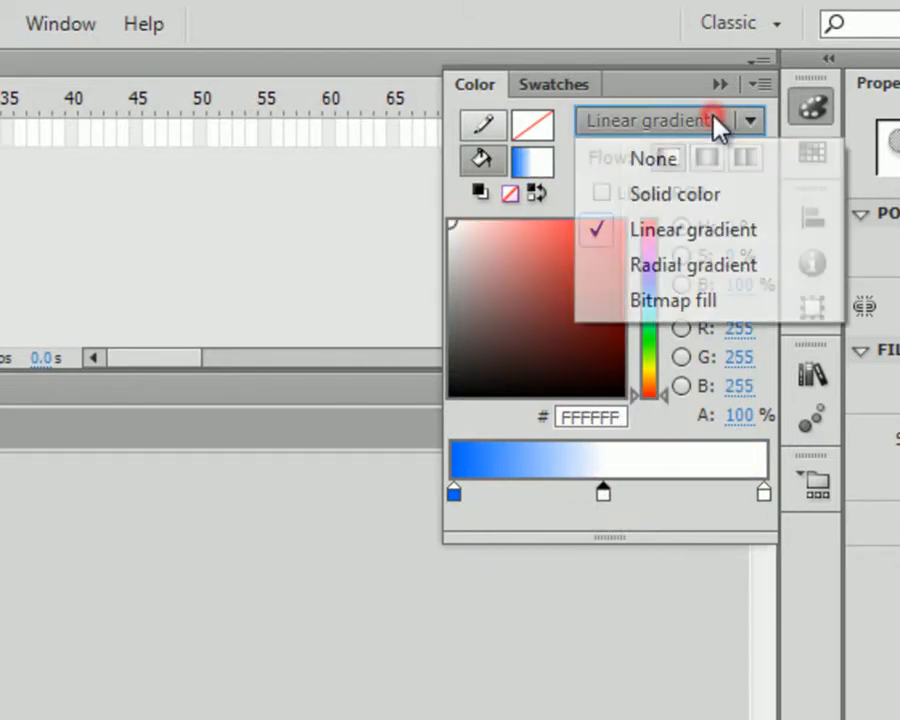
pyautogui.click(703, 264)
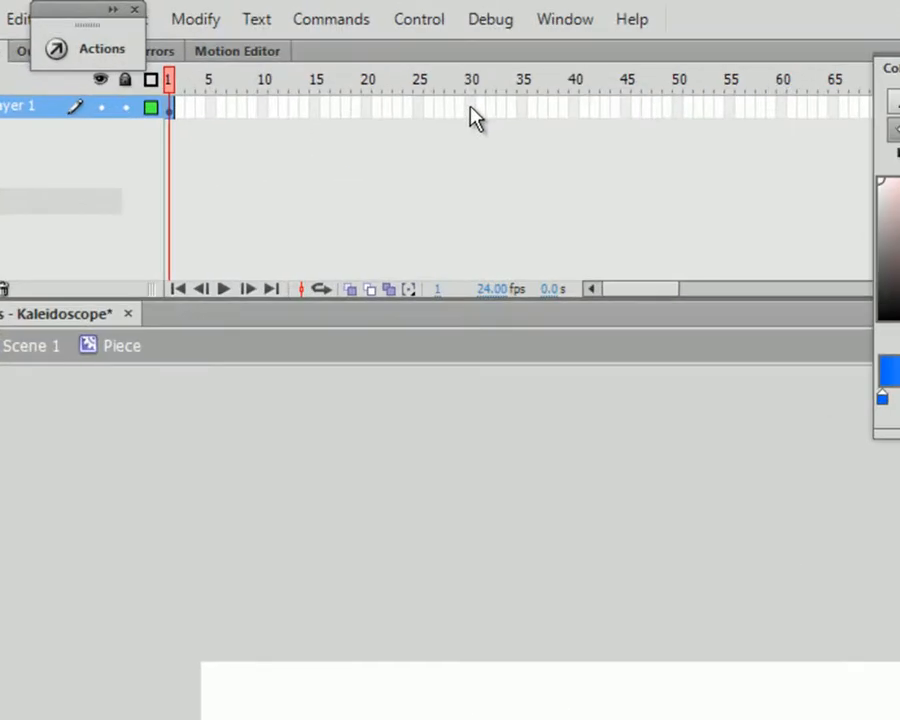
# Insert a keyframe at frame 30 of Layer 1 and create a shape tween from frame 1 to it
pyautogui.click(310, 58)
pyautogui.rightClick(470, 113)
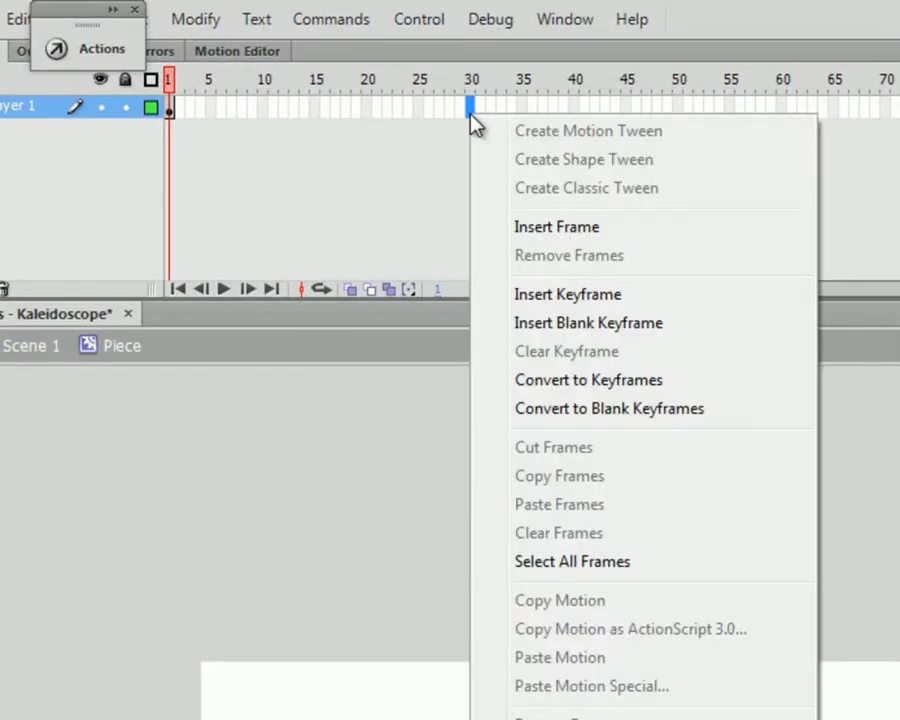
pyautogui.click(598, 296)
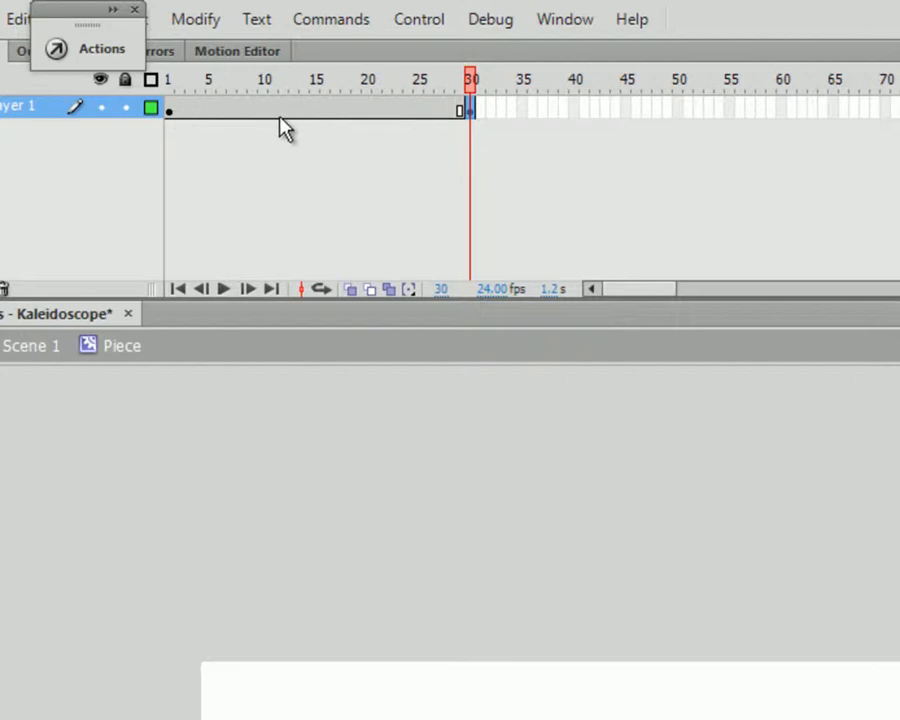
pyautogui.rightClick(378, 106)
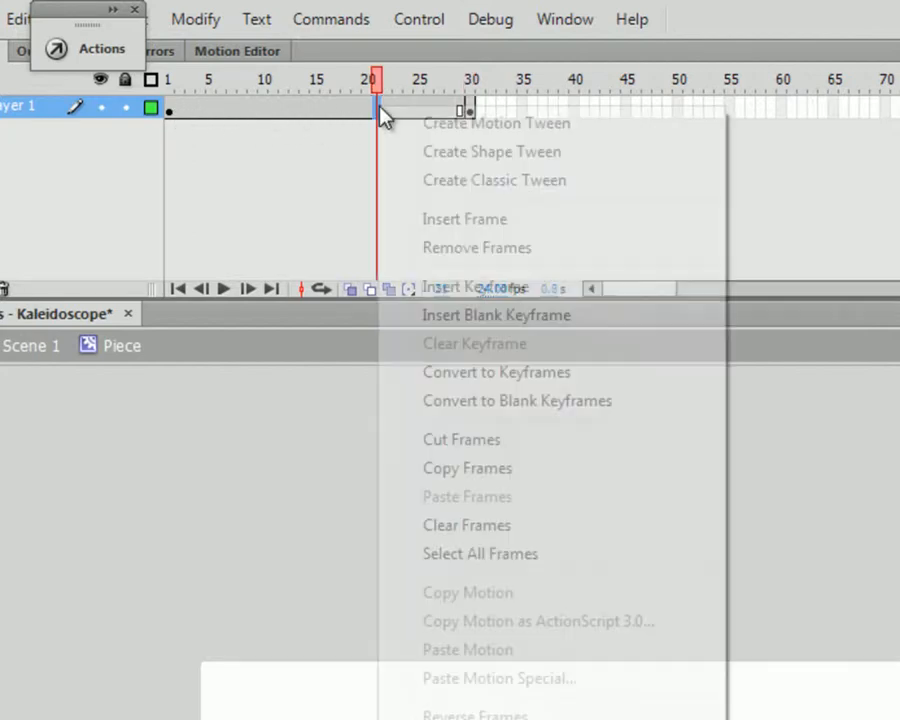
pyautogui.click(449, 157)
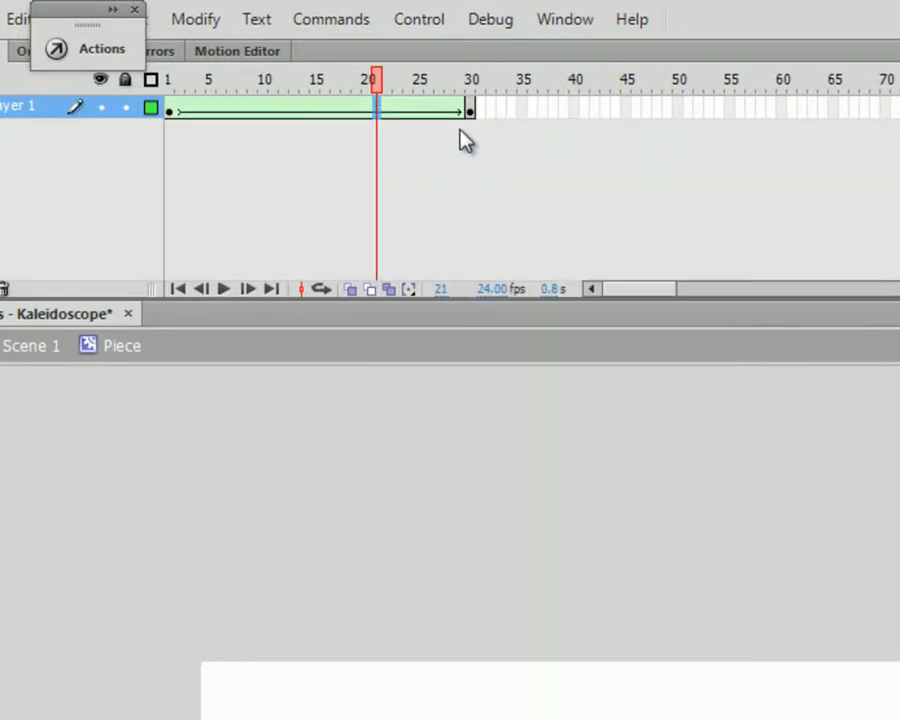
# Enlarge the shape's radial gradient at frame 30 with the Gradient Transform tool so the blue spreads across the half-round
pyautogui.click(470, 110)
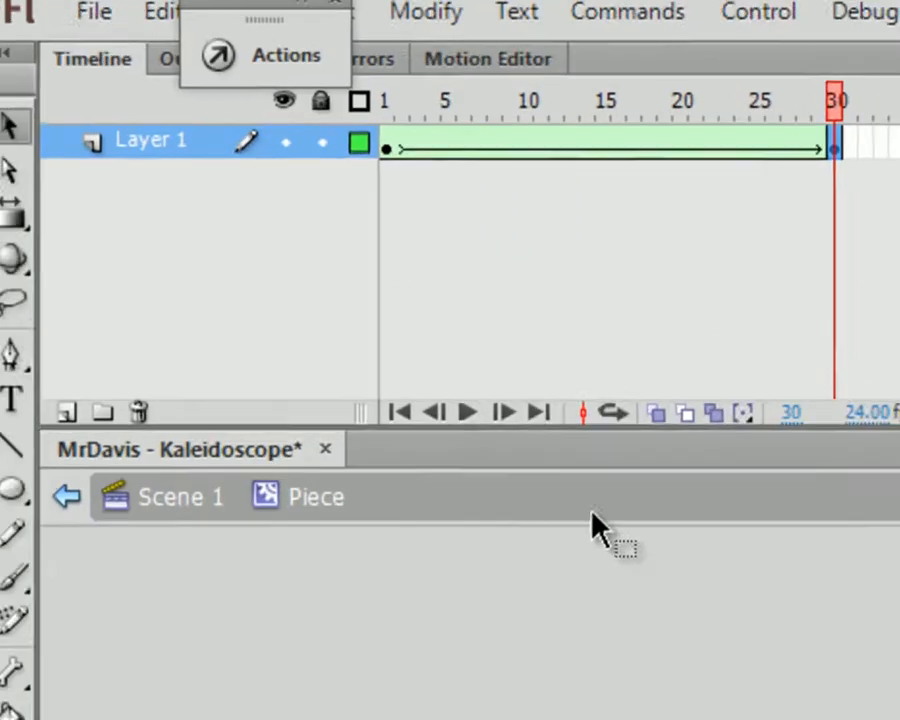
pyautogui.click(14, 226)
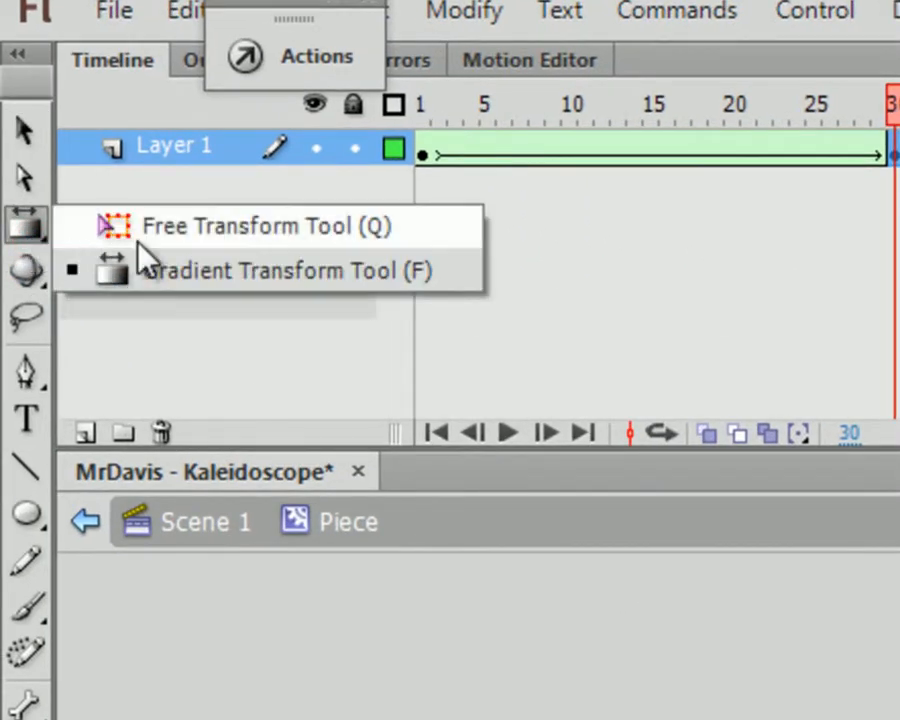
pyautogui.click(193, 271)
pyautogui.click(405, 400)
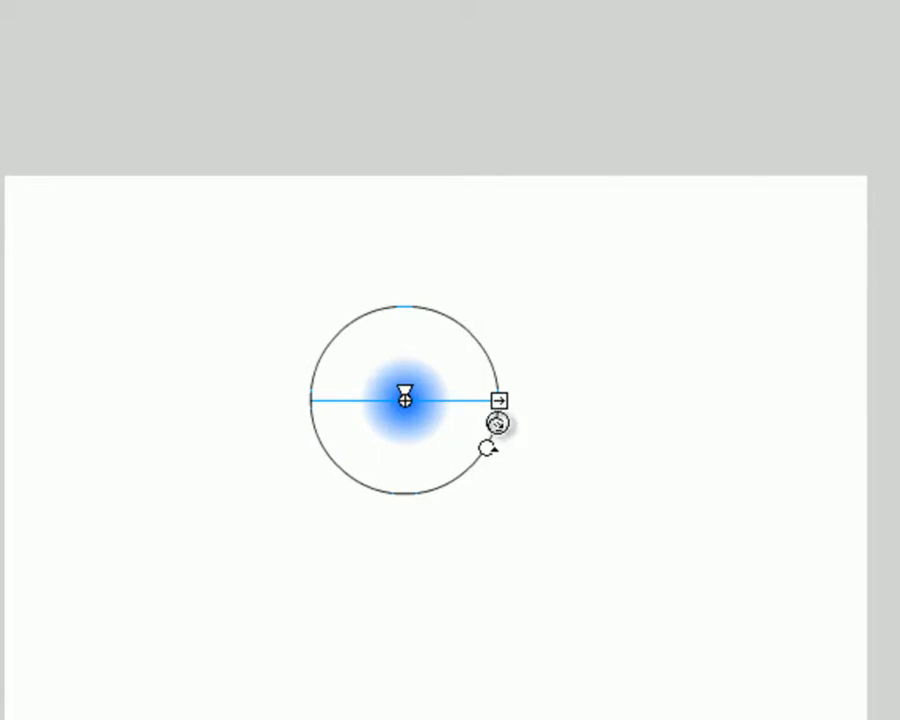
pyautogui.moveTo(497, 423); pyautogui.dragTo(622, 461)
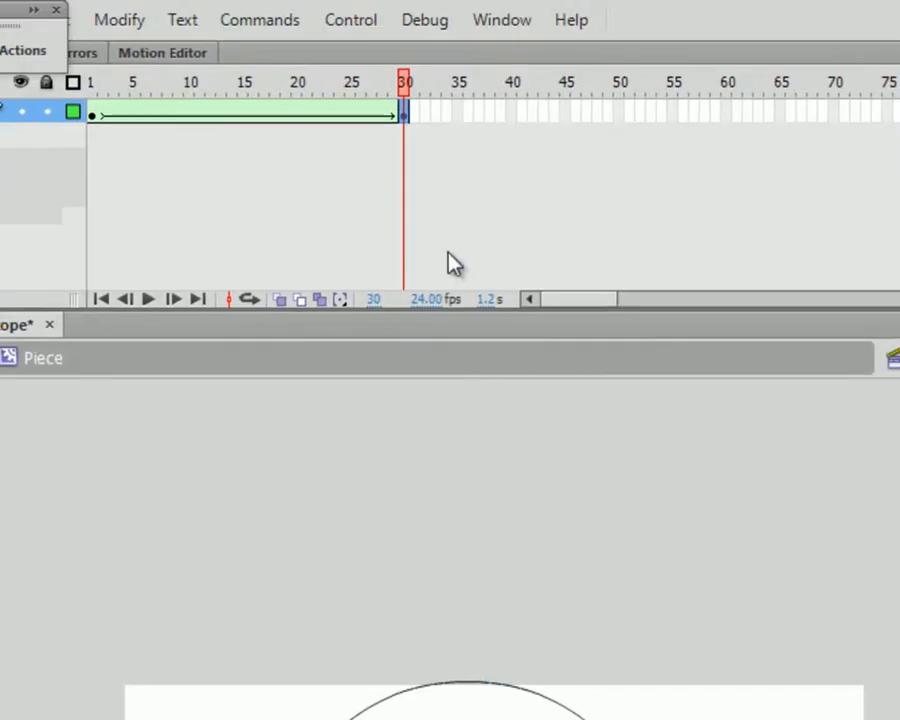
# Copy the first keyframe of Layer 1 and paste it at frame 60
pyautogui.click(430, 232)
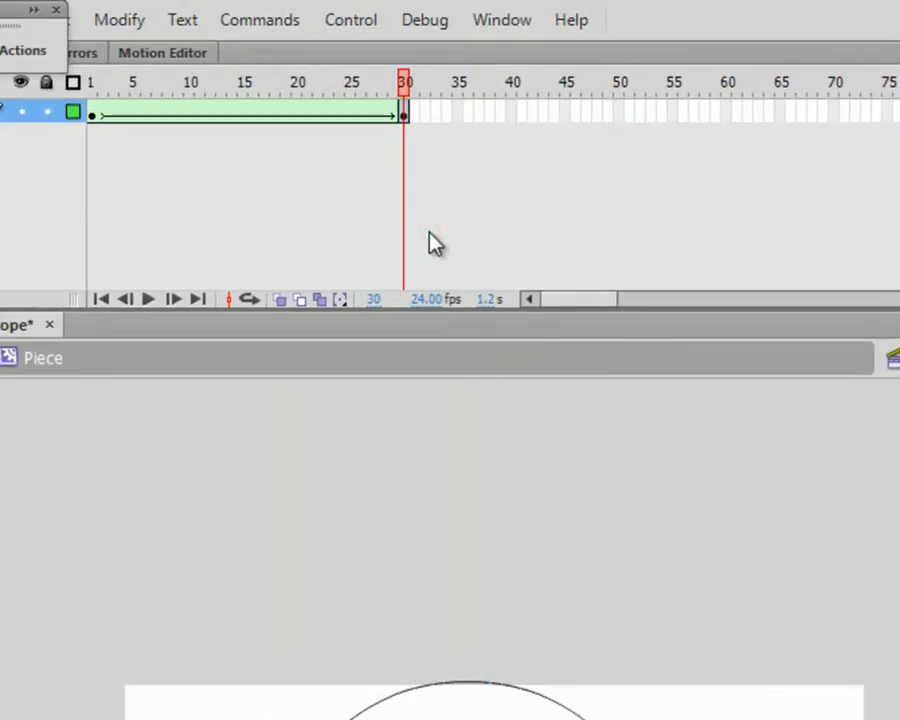
pyautogui.rightClick(100, 120)
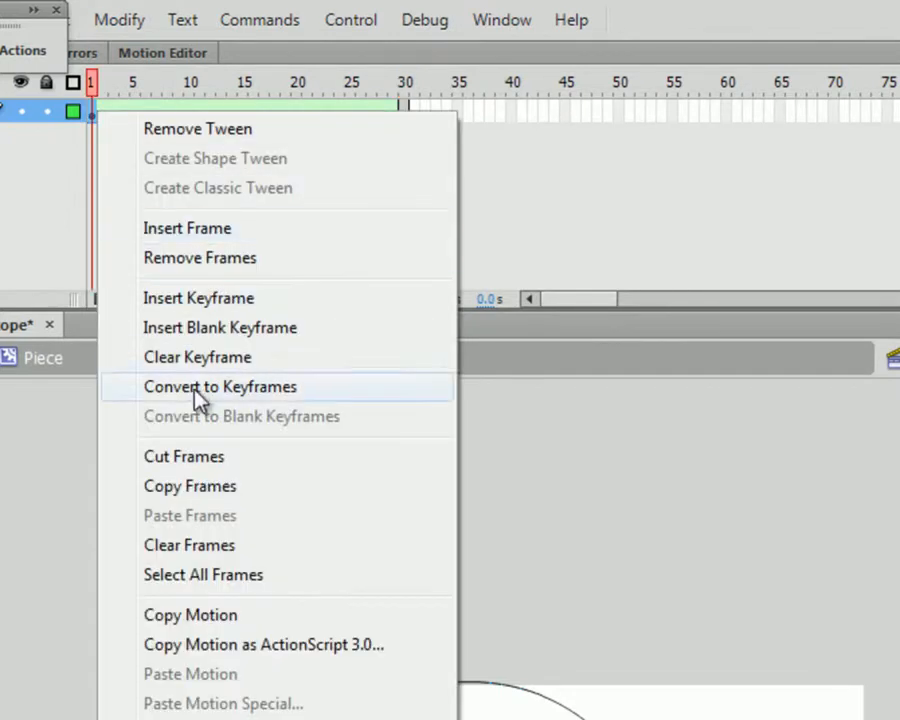
pyautogui.click(211, 492)
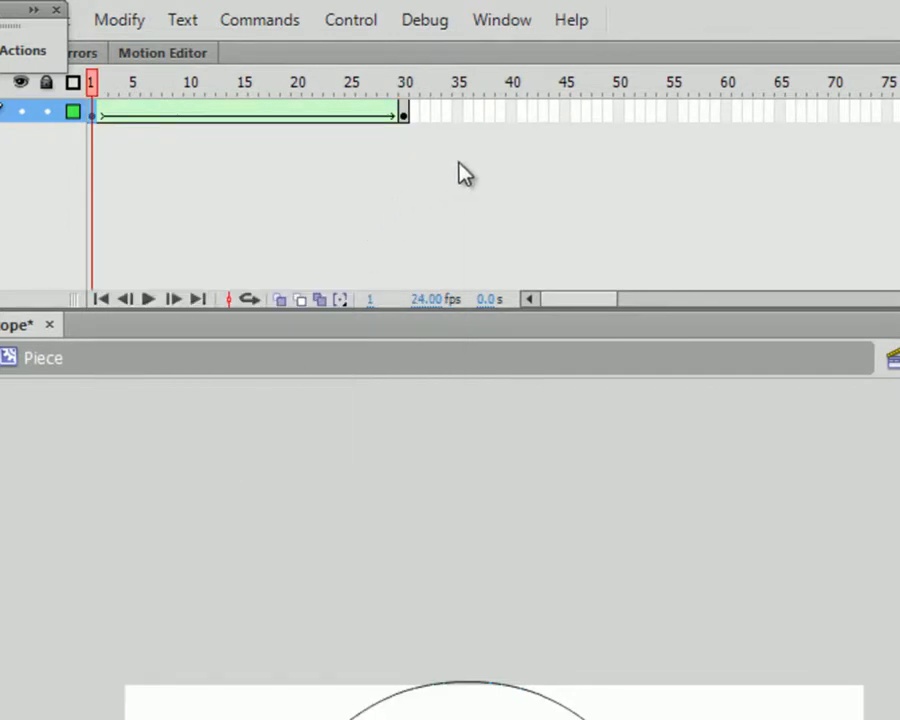
pyautogui.click(729, 117)
pyautogui.rightClick(729, 117)
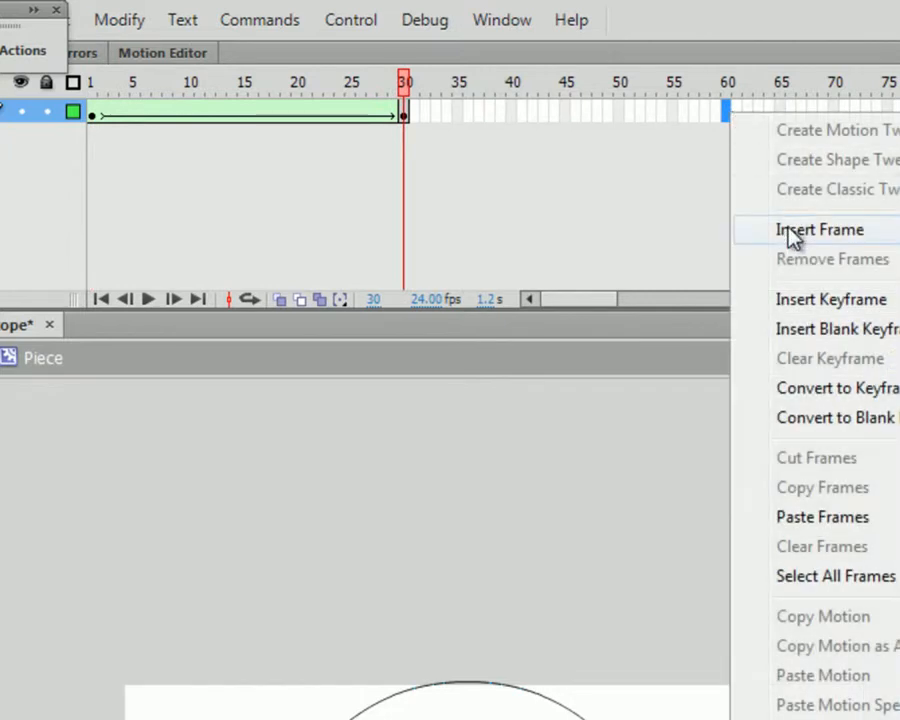
pyautogui.click(836, 518)
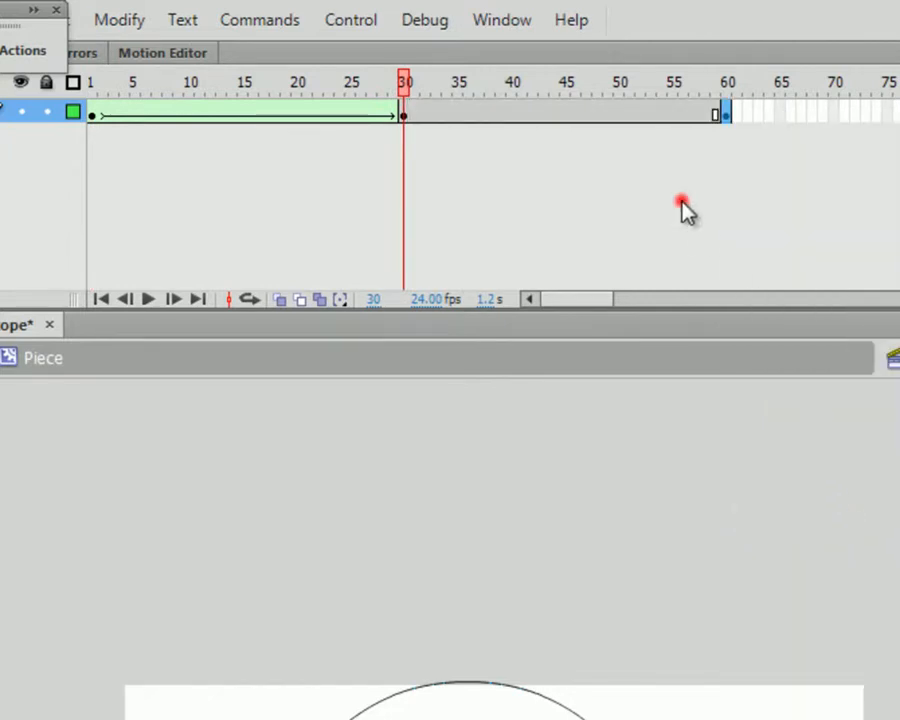
# Remove the tween from the frame 60 keyframe and create a shape tween between frames 30 and 60
pyautogui.rightClick(729, 115)
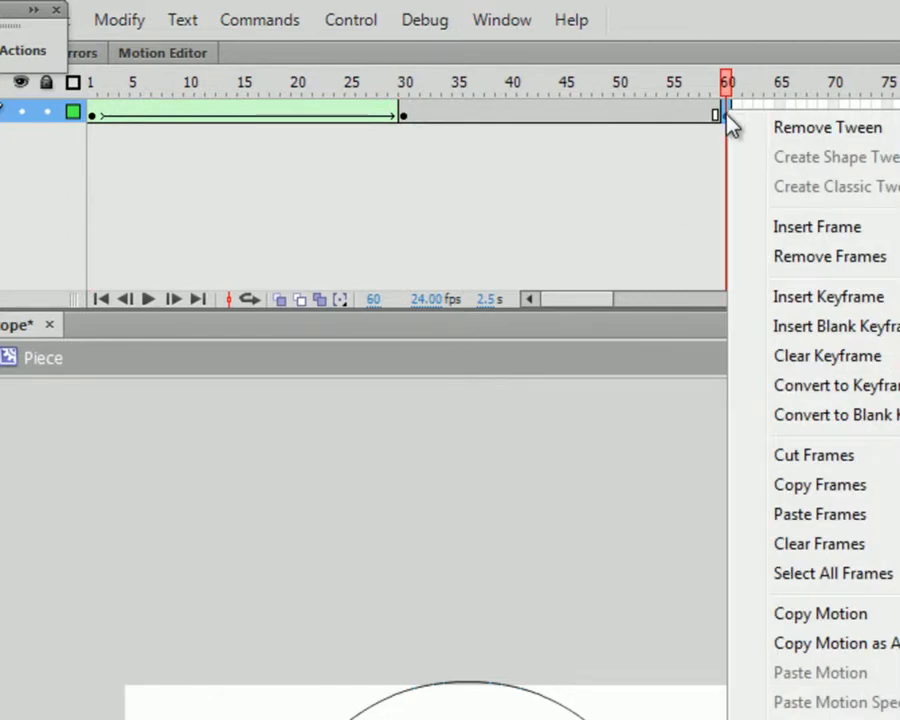
pyautogui.click(812, 130)
pyautogui.rightClick(521, 116)
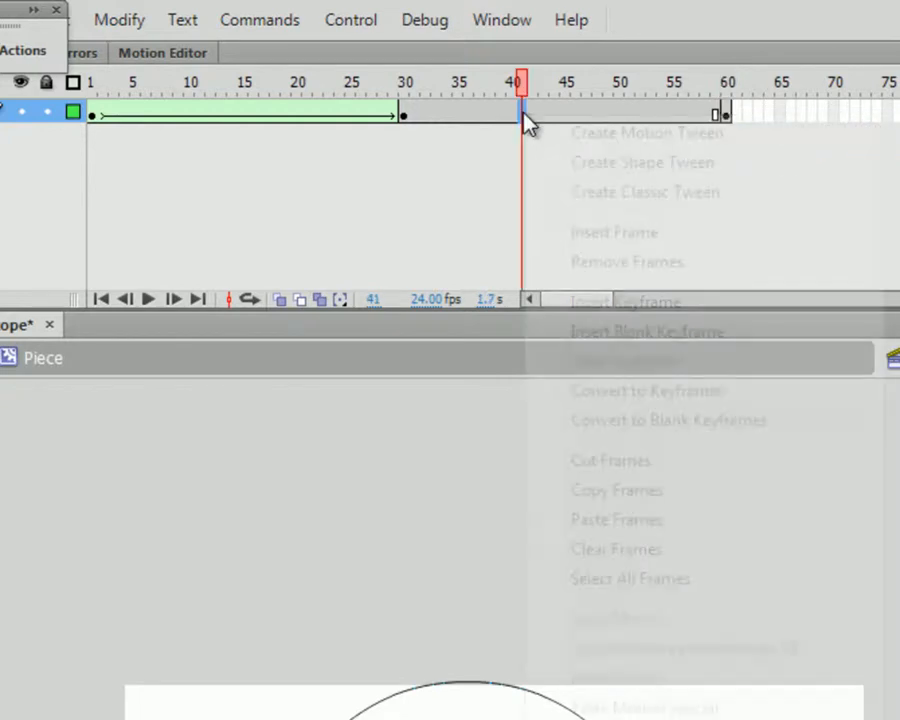
pyautogui.click(628, 162)
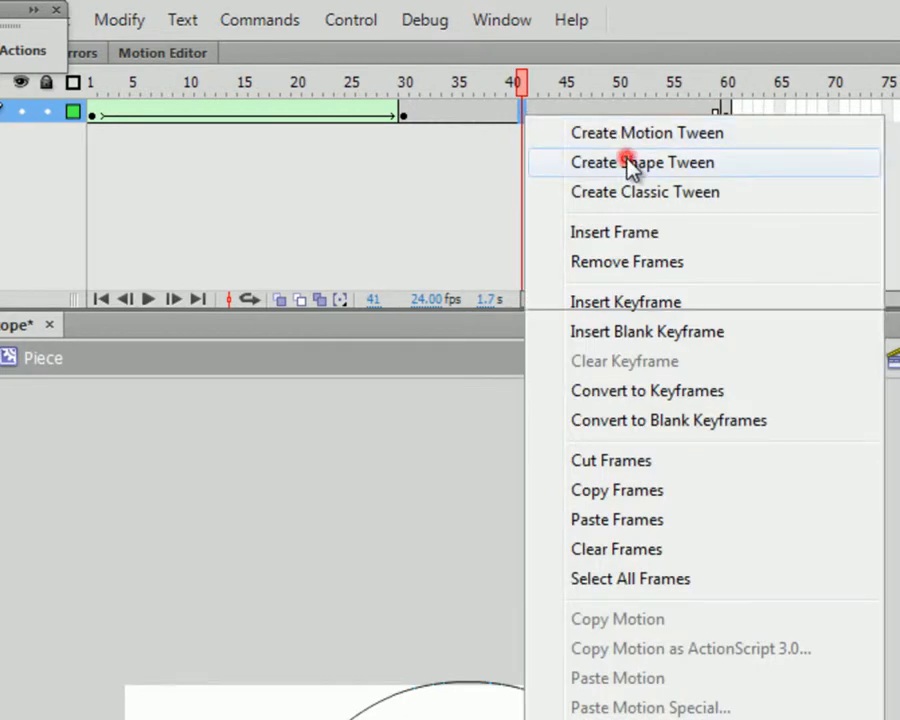
# Play the Piece animation from frame 1 to check the gradient growing and shrinking
pyautogui.click(406, 112)
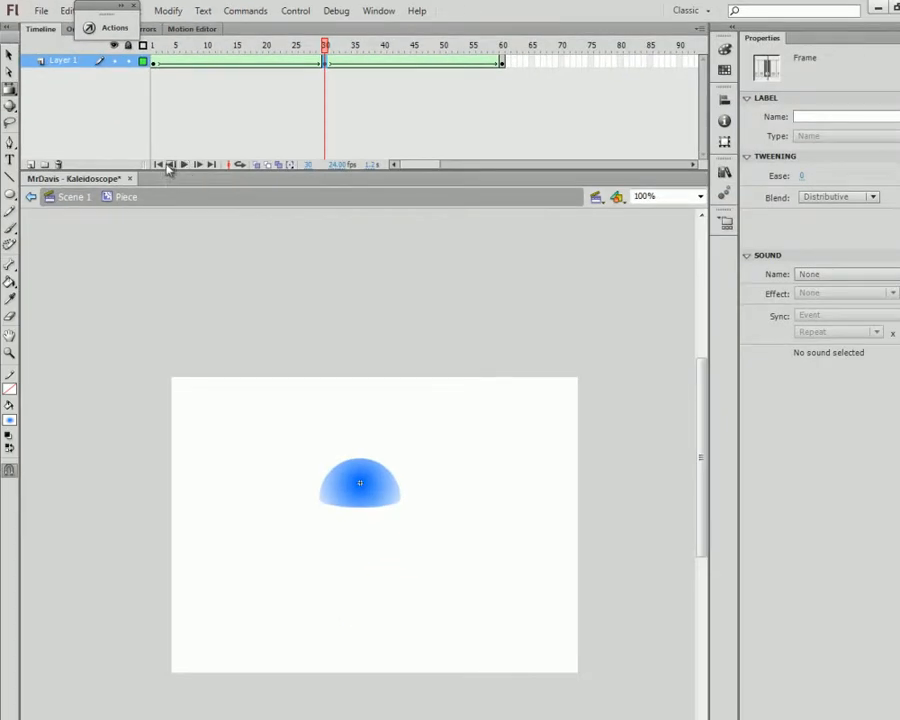
pyautogui.click(101, 299)
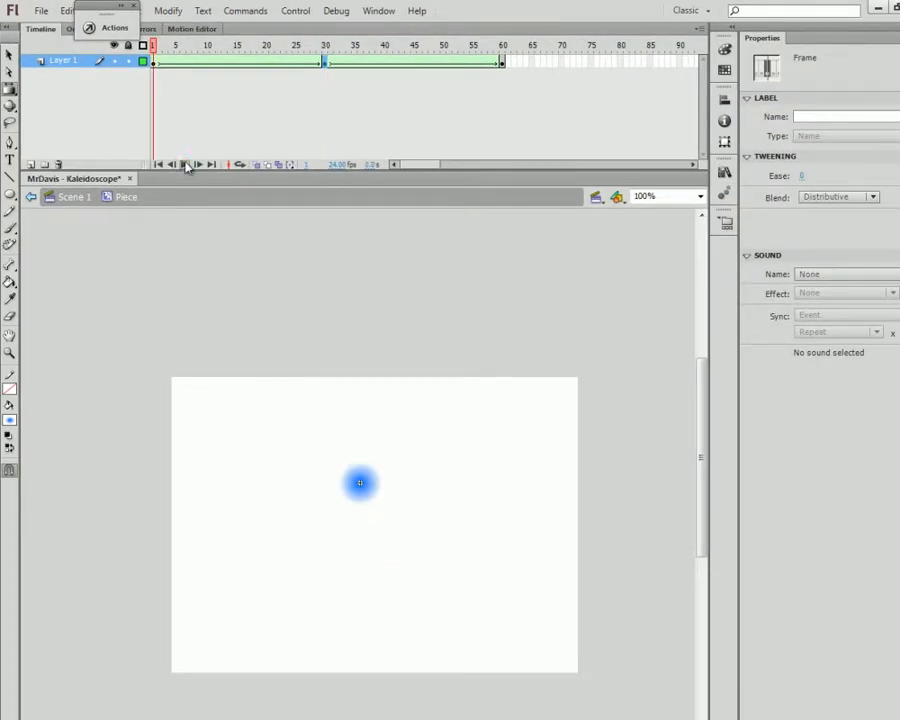
pyautogui.click(148, 299)
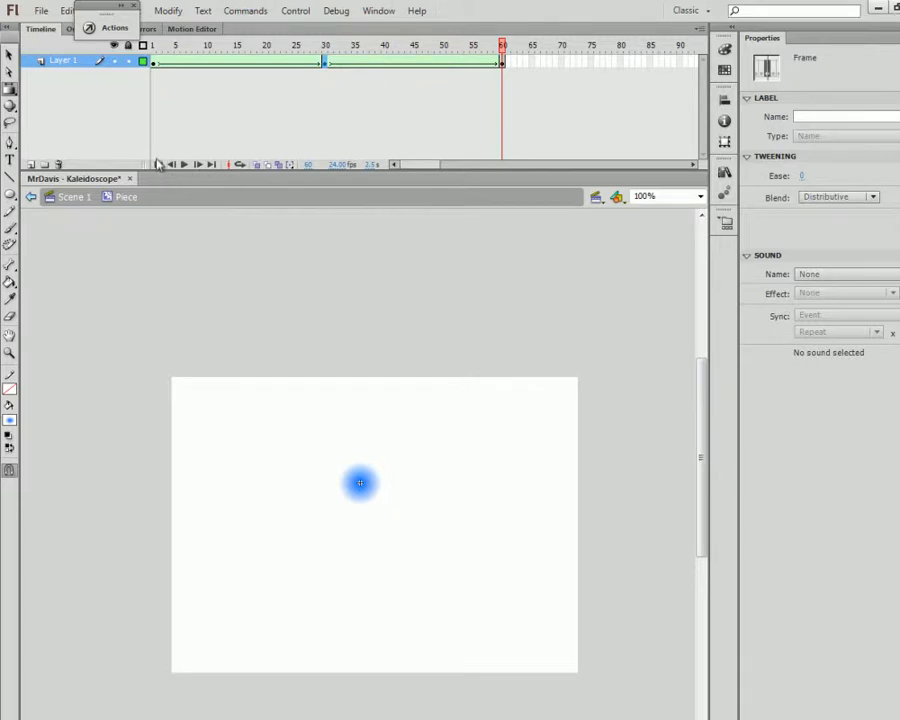
# Turn on looped playback for frames 1 to 60, preview the looping animation and stop it
pyautogui.click(272, 108)
pyautogui.click(241, 167)
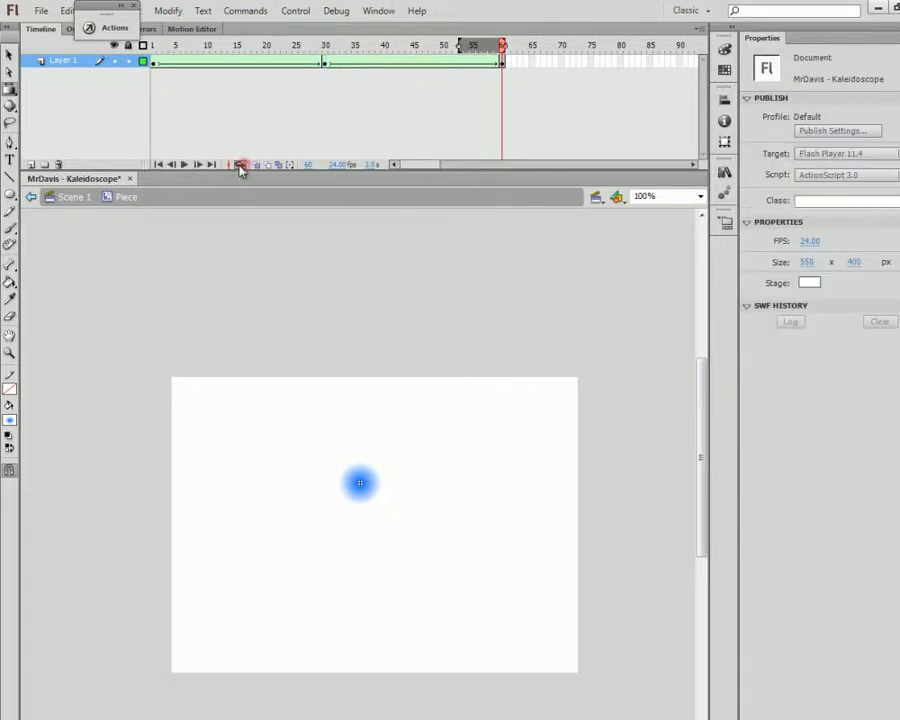
pyautogui.moveTo(447, 47)
pyautogui.mouseDown()
pyautogui.moveTo(174, 55)
pyautogui.moveTo(425, 47)
pyautogui.moveTo(131, 47)
pyautogui.mouseUp()
pyautogui.click(184, 164)
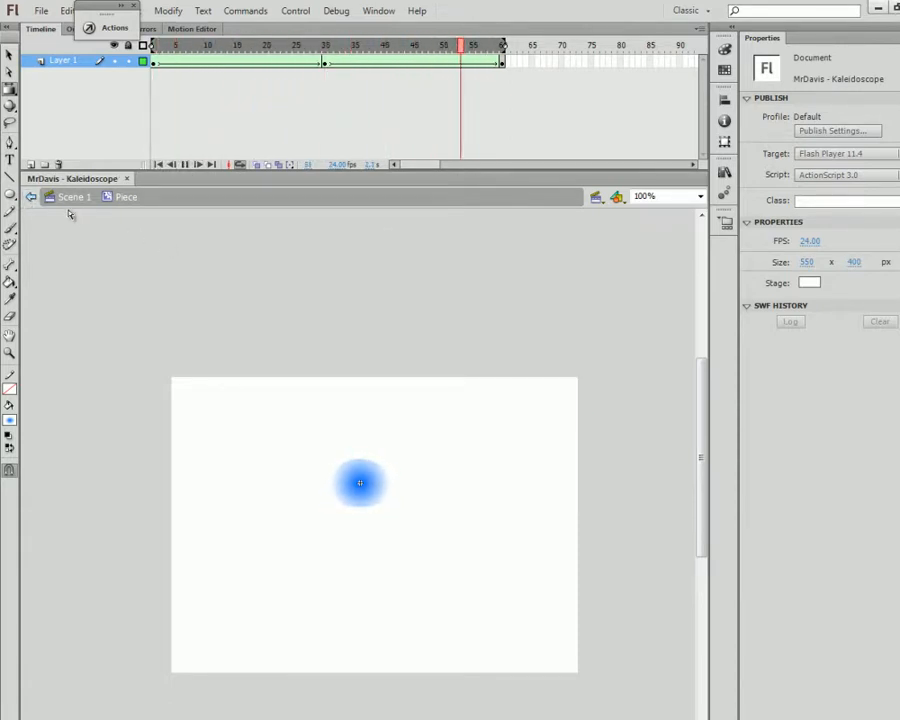
pyautogui.click(186, 165)
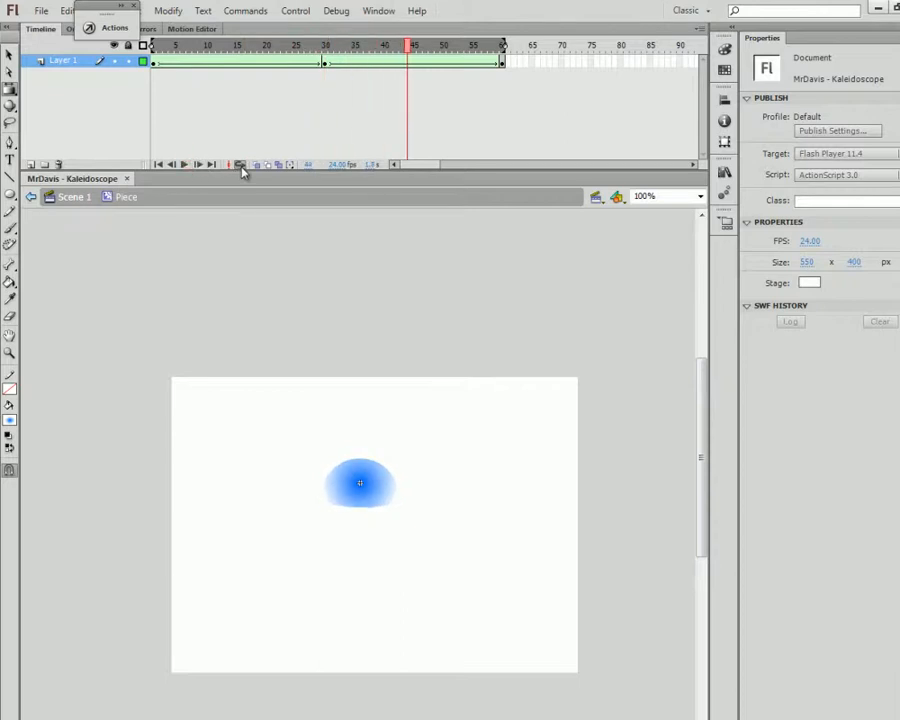
# Return to Scene 1 and select the Piece instance on the stage with the Free Transform tool
pyautogui.click(36, 199)
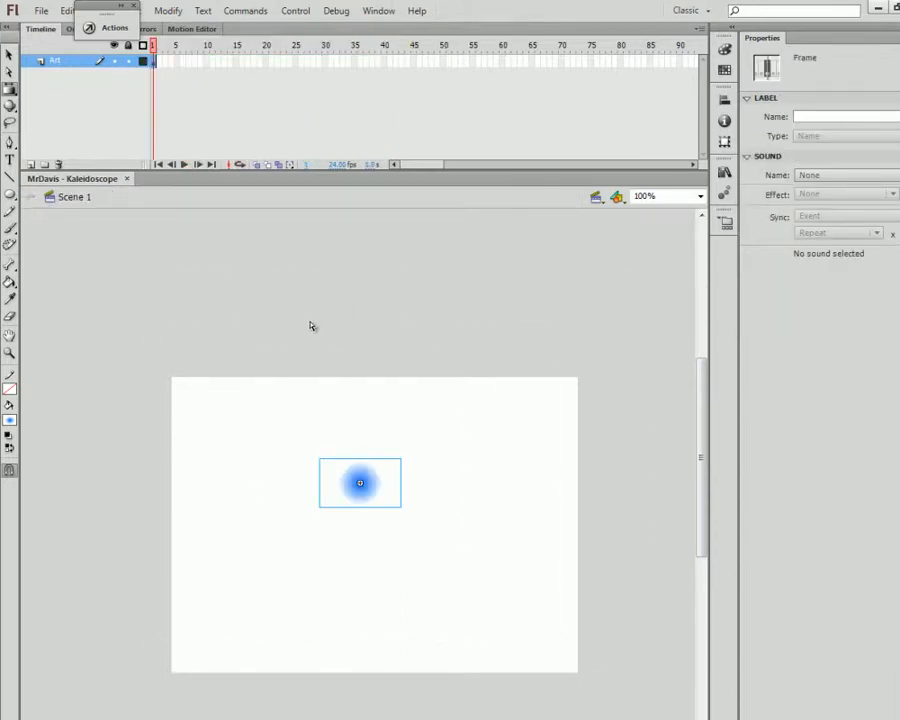
pyautogui.click(478, 493)
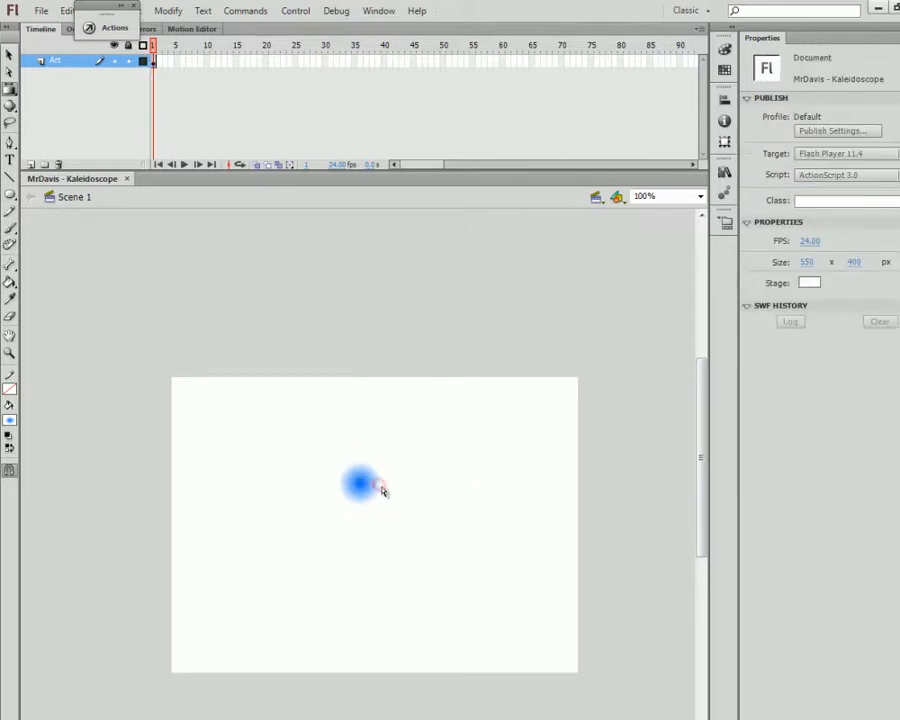
pyautogui.click(386, 485)
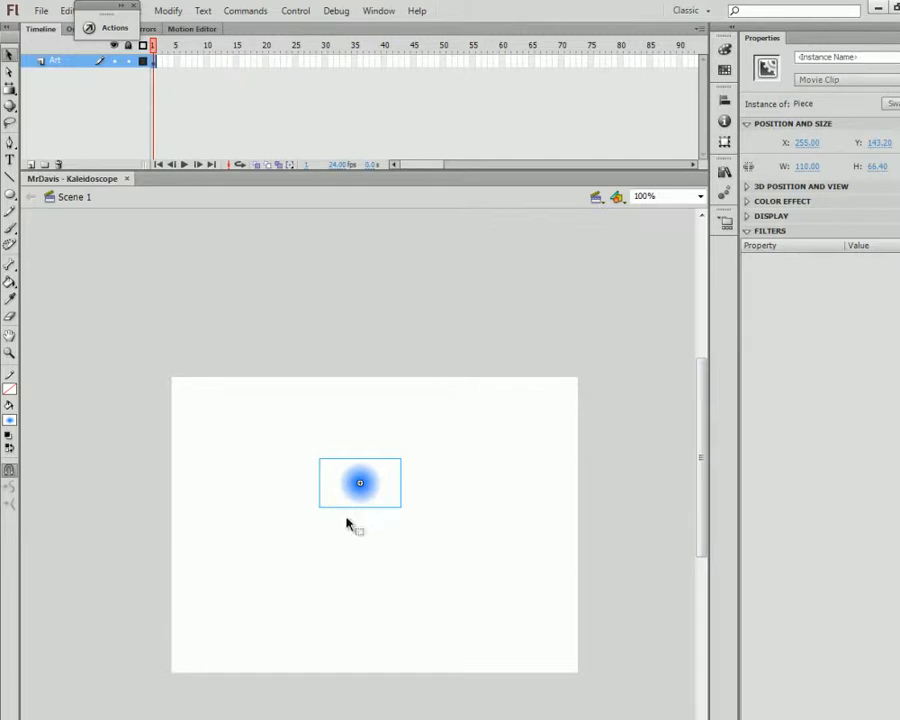
pyautogui.click(9, 93)
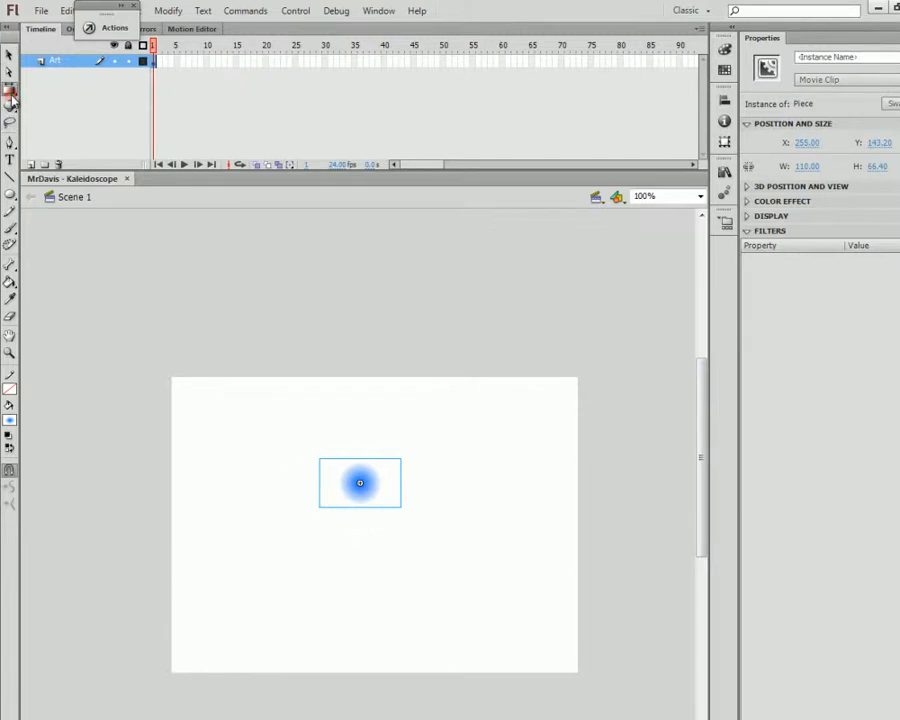
pyautogui.click(55, 91)
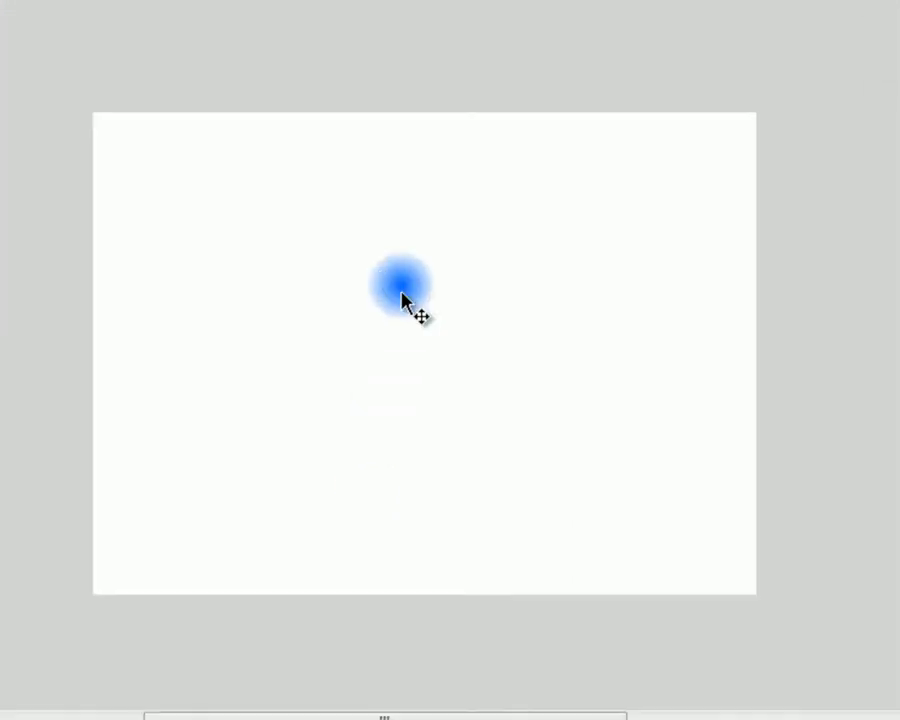
pyautogui.click(364, 480)
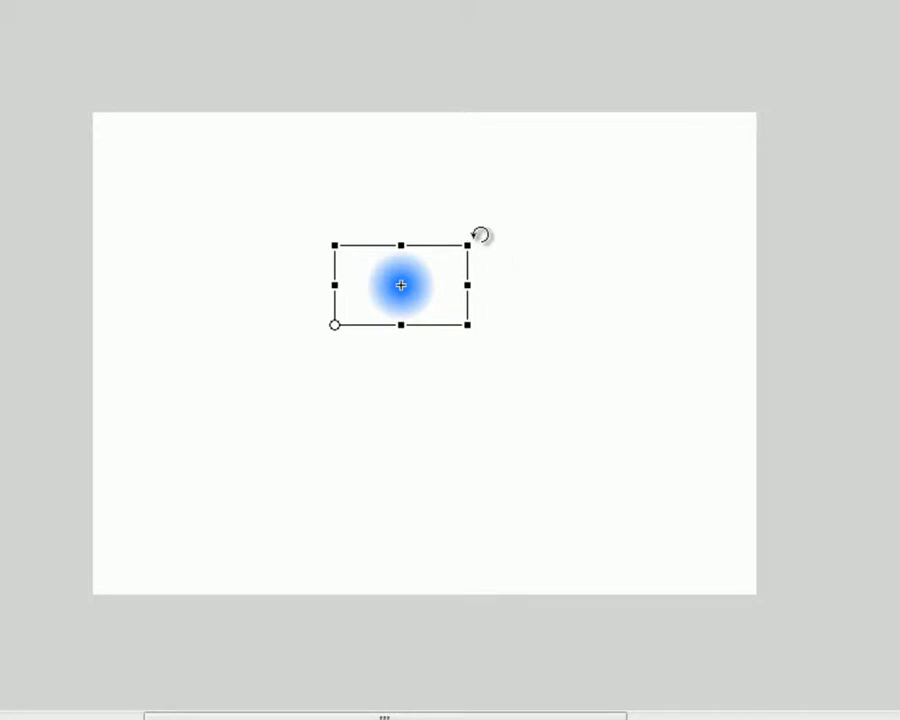
# Place copies of the Piece instance rotated in 45° increments around its corner pivot until eight pieces form a full ring
pyautogui.moveTo(480, 235); pyautogui.dragTo(490, 310)
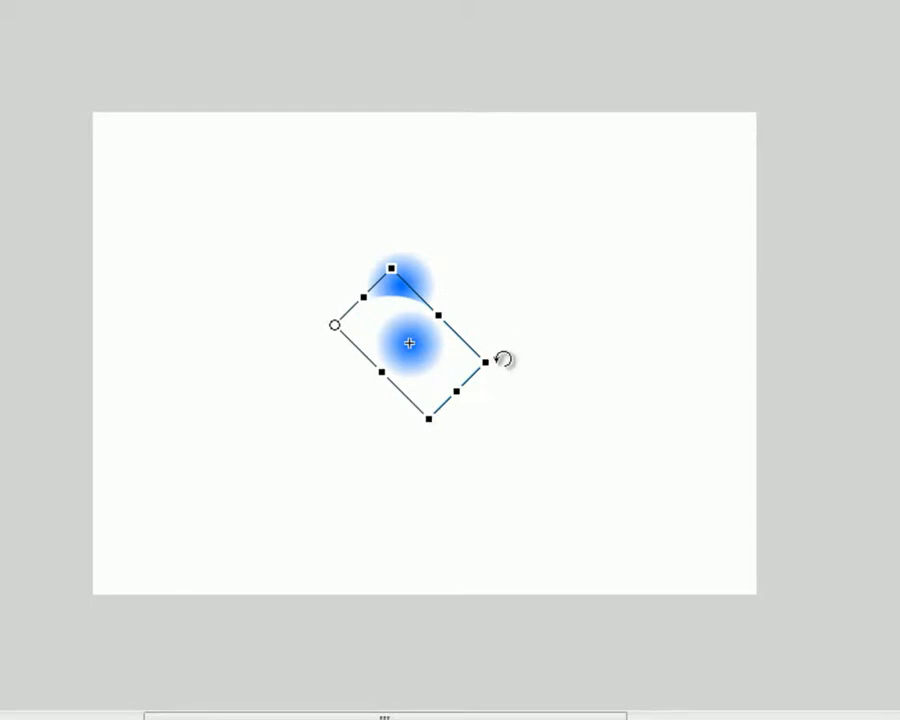
pyautogui.moveTo(490, 397); pyautogui.dragTo(436, 410)
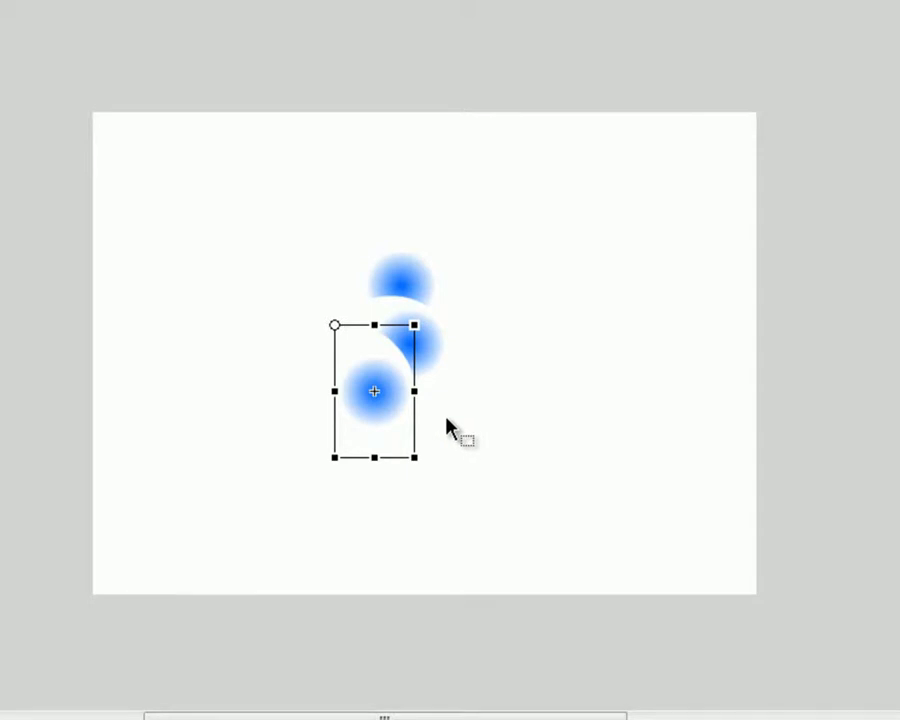
pyautogui.moveTo(427, 464); pyautogui.dragTo(357, 464)
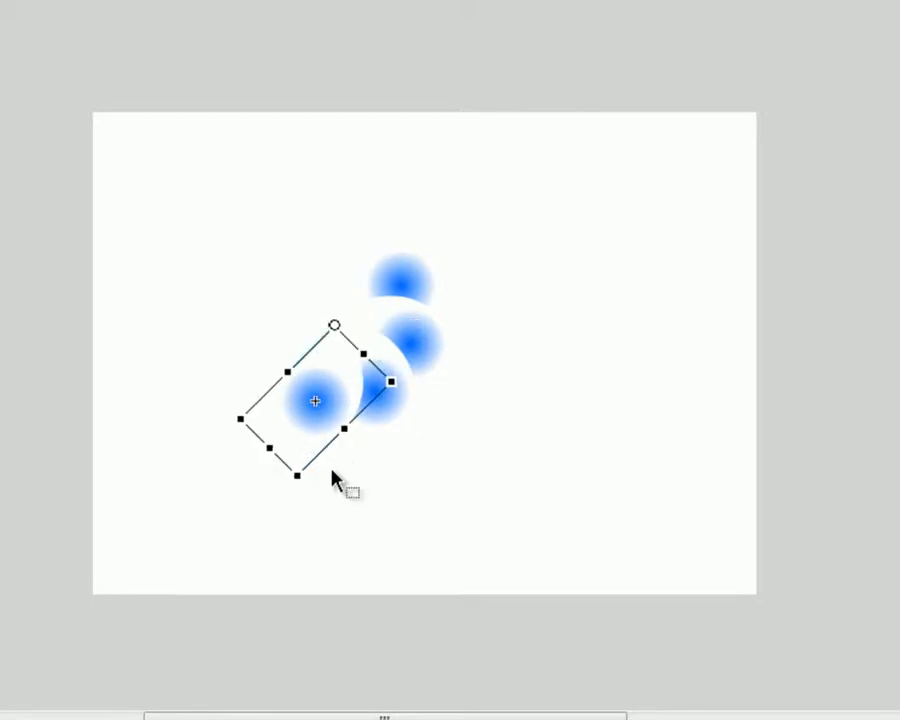
pyautogui.moveTo(299, 484); pyautogui.dragTo(238, 445)
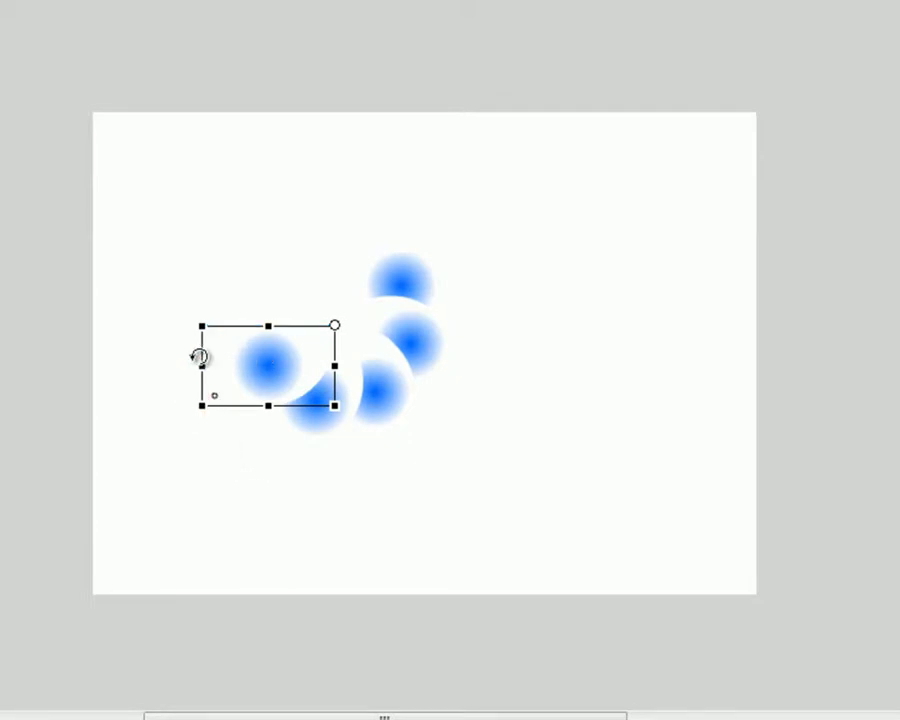
pyautogui.moveTo(198, 355); pyautogui.dragTo(200, 357)
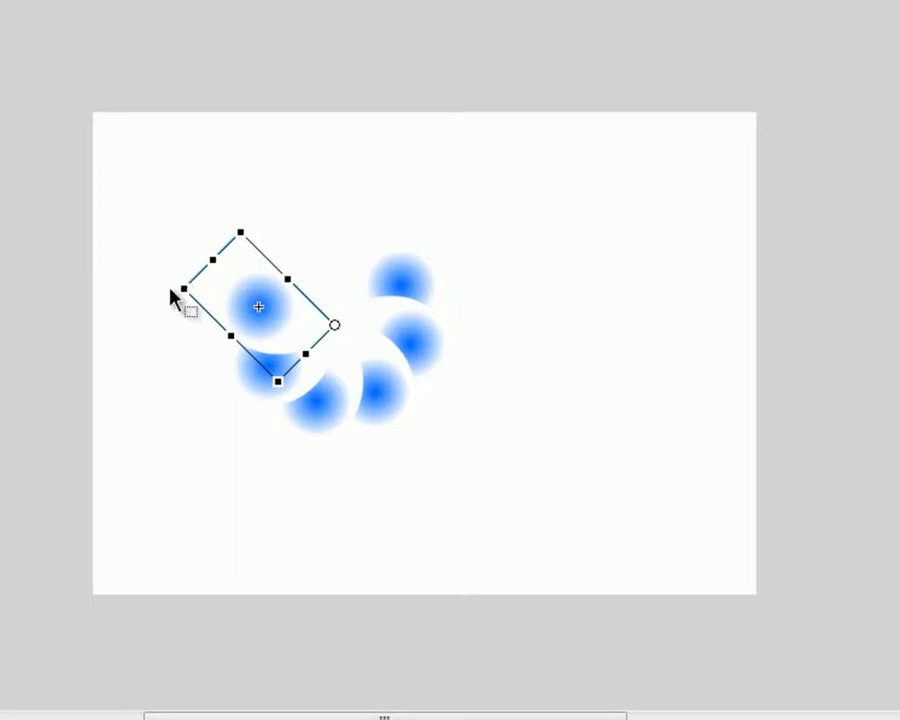
pyautogui.moveTo(177, 283); pyautogui.dragTo(252, 234)
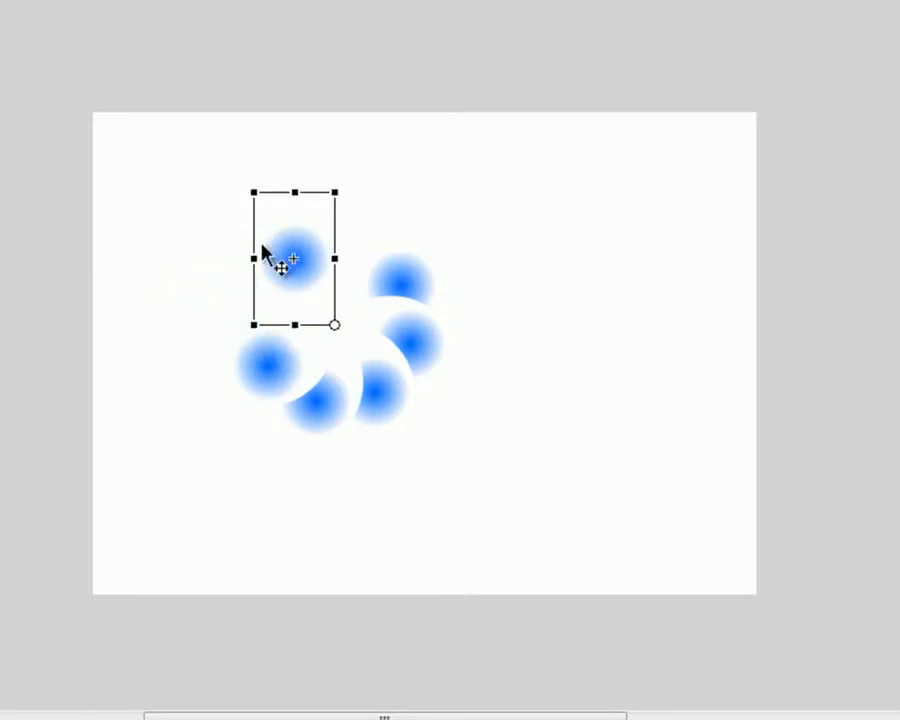
pyautogui.hotkey('ctrl', 'z')
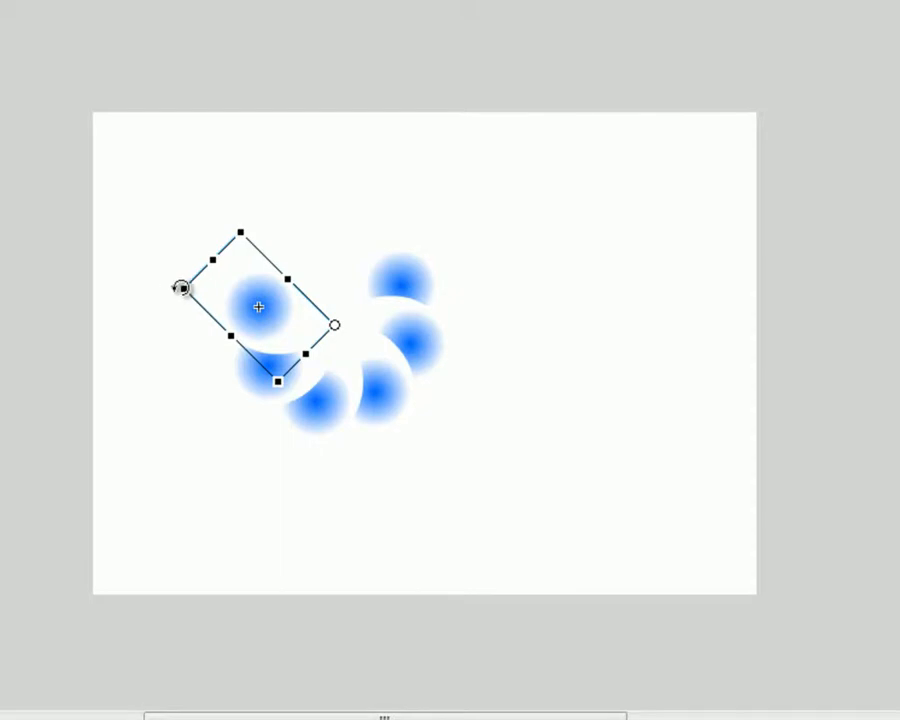
pyautogui.moveTo(197, 237); pyautogui.dragTo(227, 231)
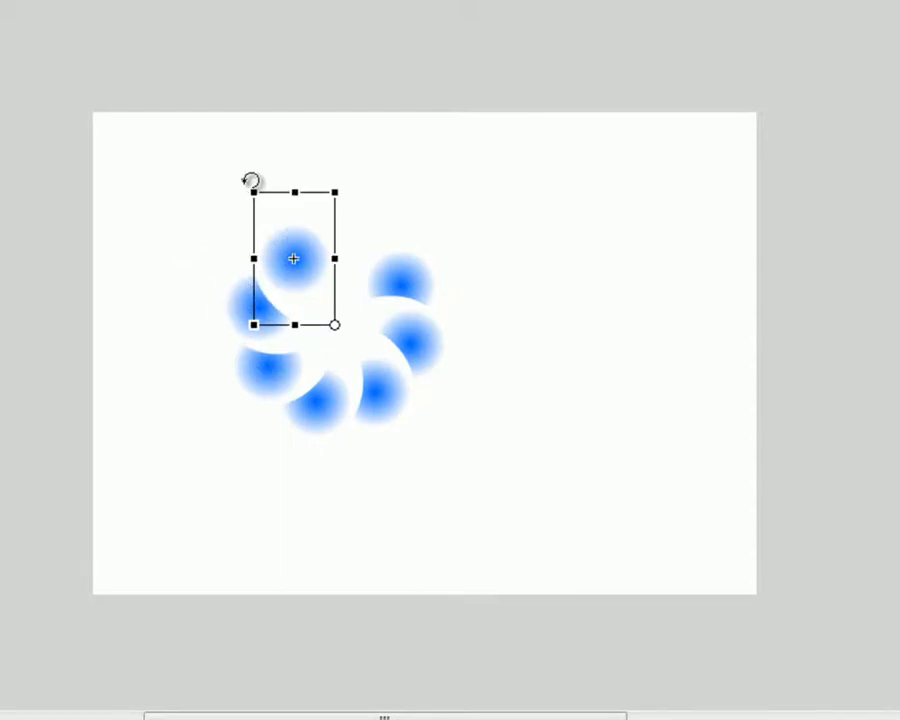
pyautogui.moveTo(251, 181); pyautogui.dragTo(346, 177)
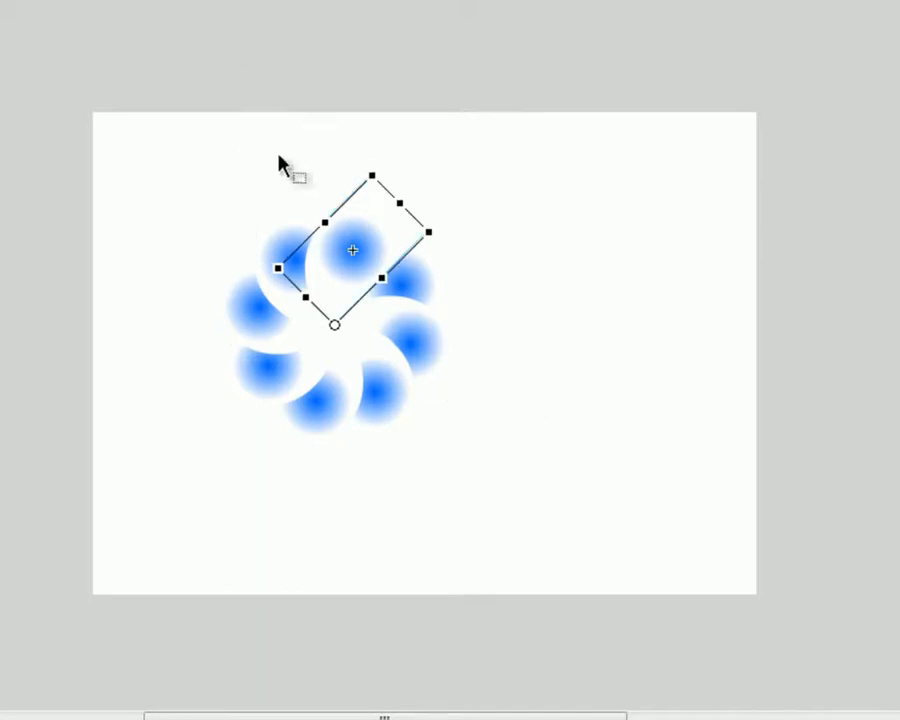
# Select all eight pieces of the ring and convert them to a movie clip symbol named Inside Ring
pyautogui.click(600, 368)
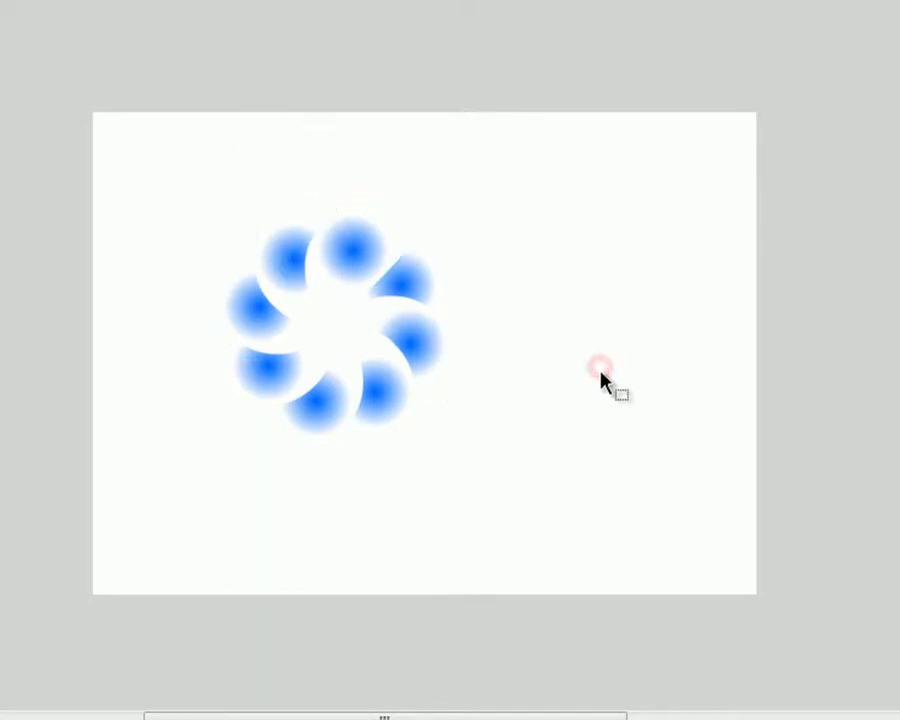
pyautogui.moveTo(527, 178); pyautogui.dragTo(145, 446)
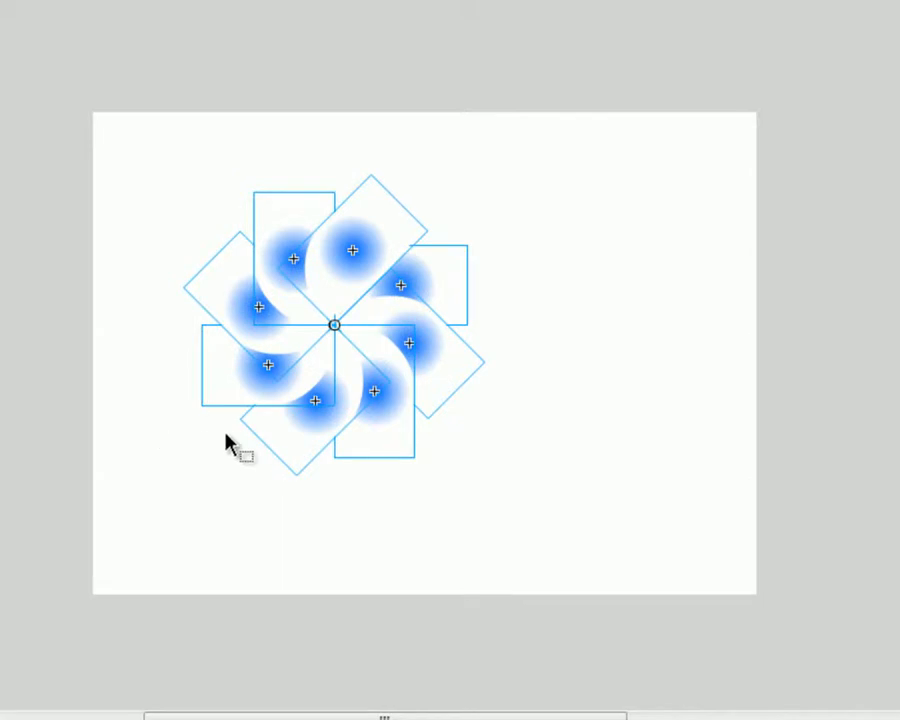
pyautogui.press('F8')
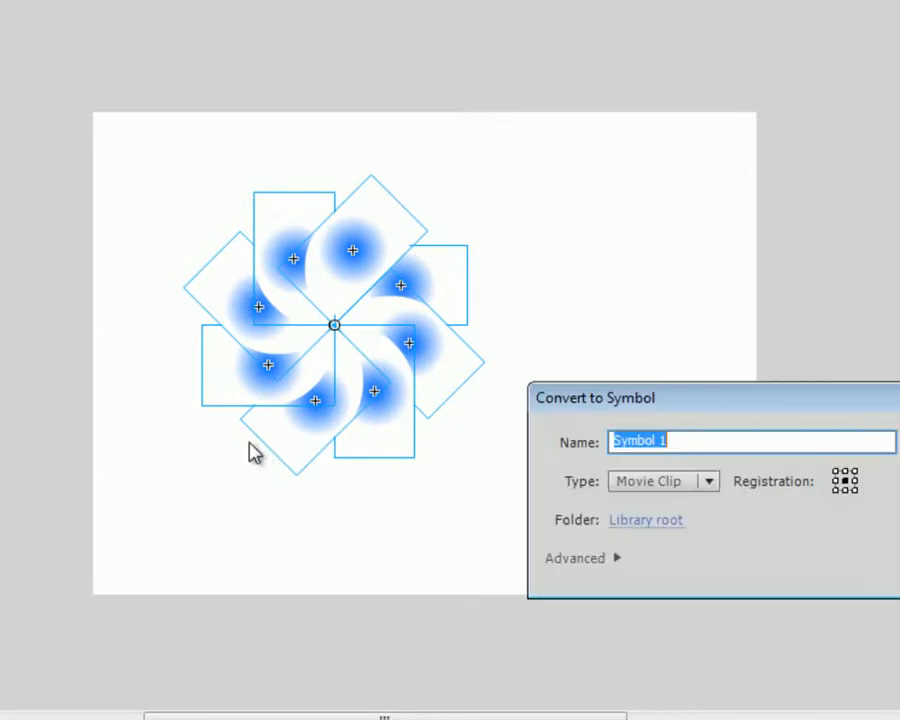
pyautogui.press('BackSpace')
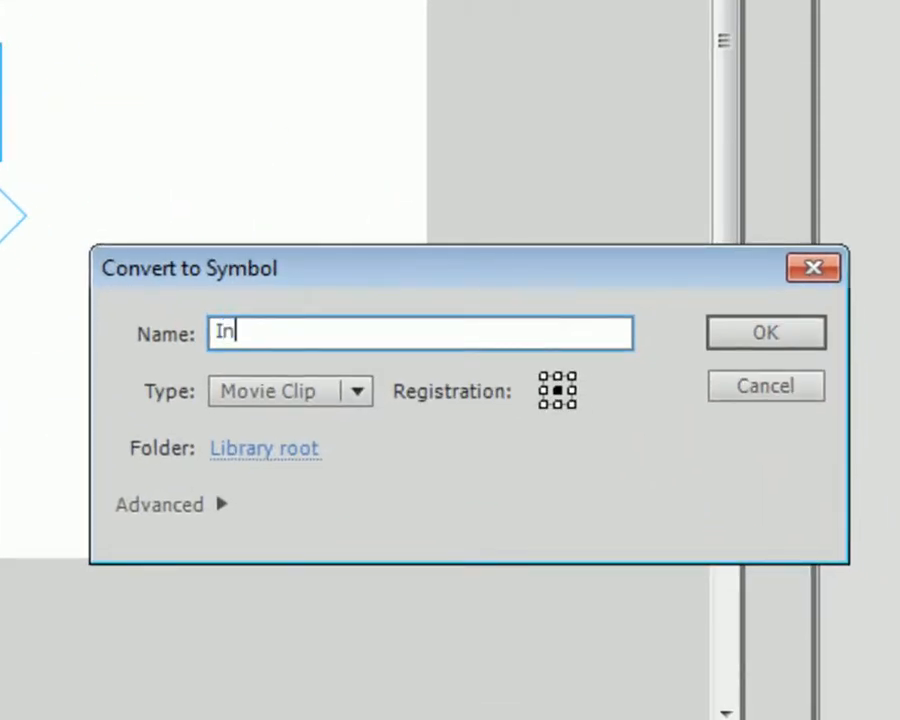
pyautogui.write('Inside Ring')
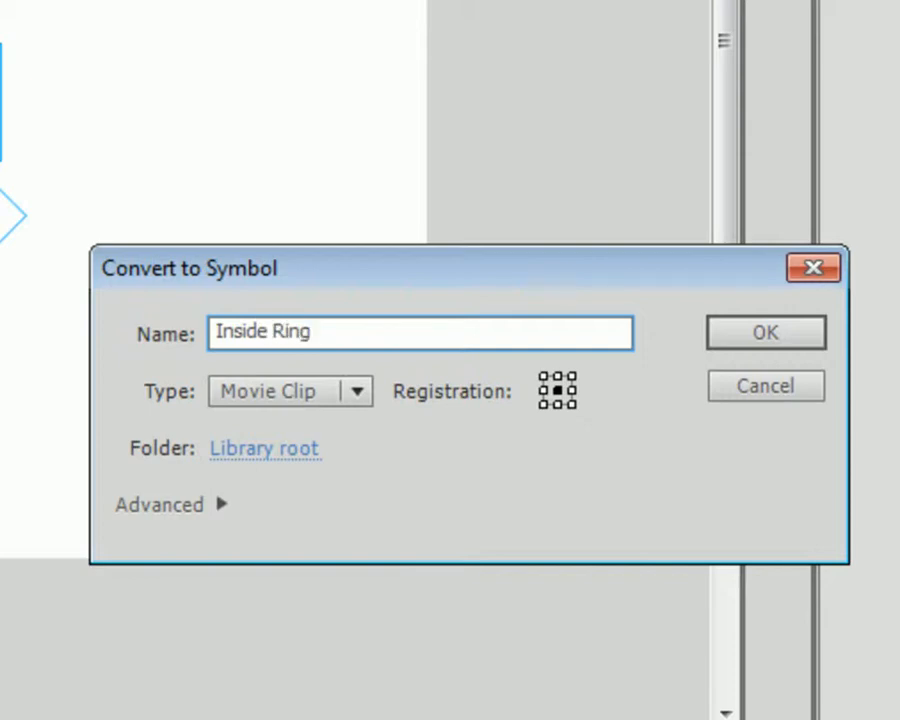
pyautogui.press('Return')
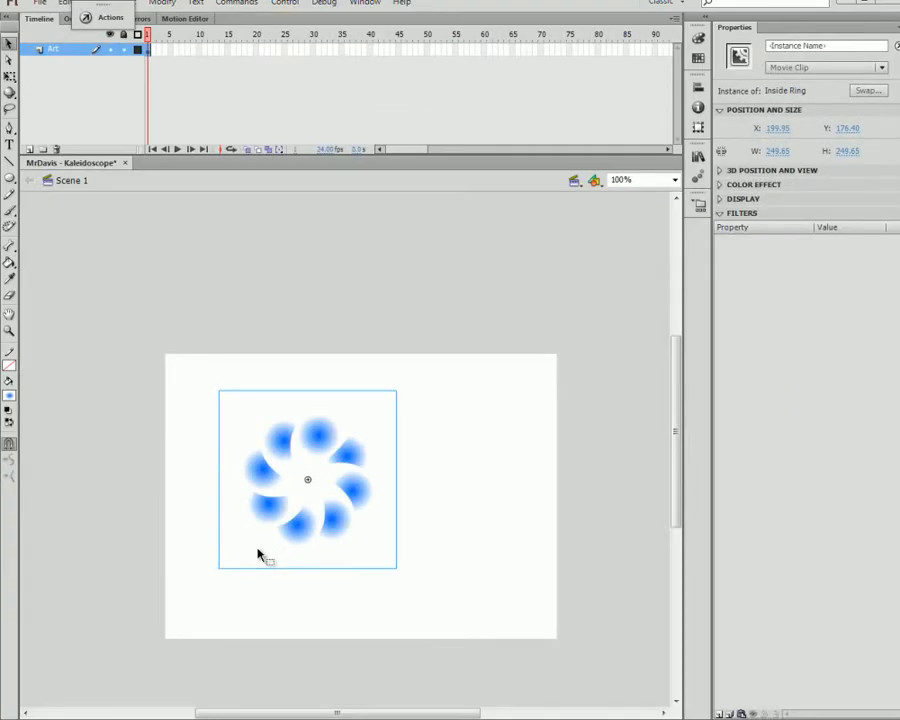
# Move the Inside Ring instance to about X 231, Y 184, test the movie and close the preview
pyautogui.moveTo(316, 527); pyautogui.dragTo(344, 538)
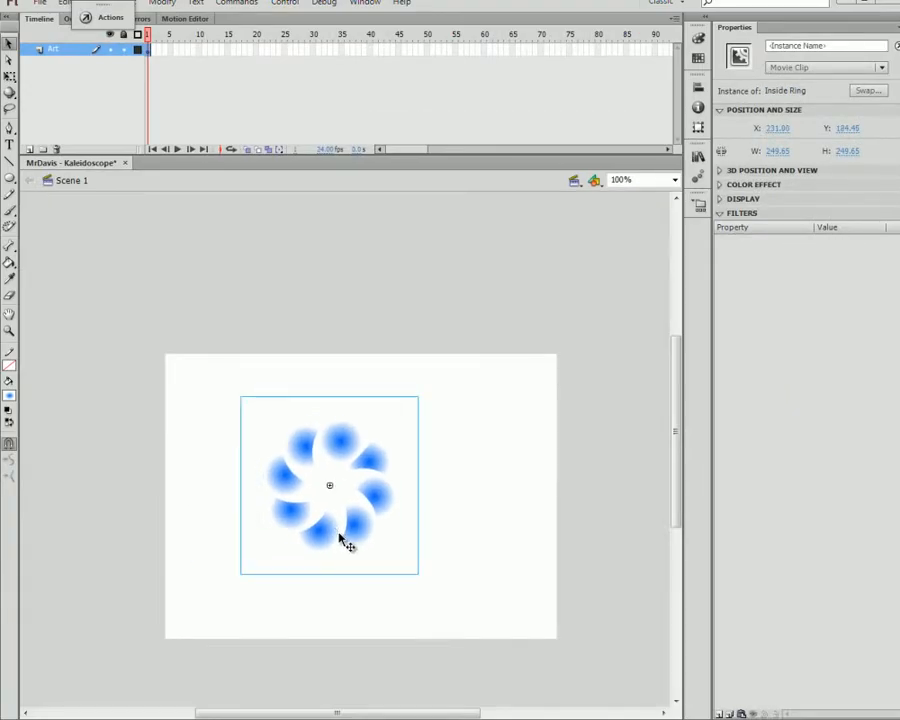
pyautogui.hotkey('ctrl', 'Return')
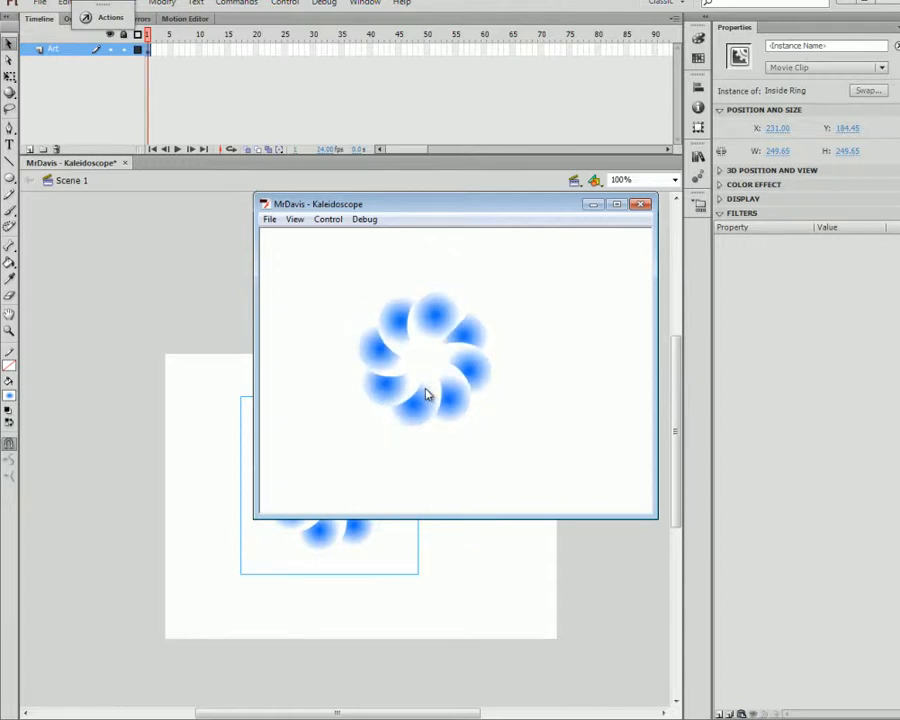
pyautogui.click(640, 205)
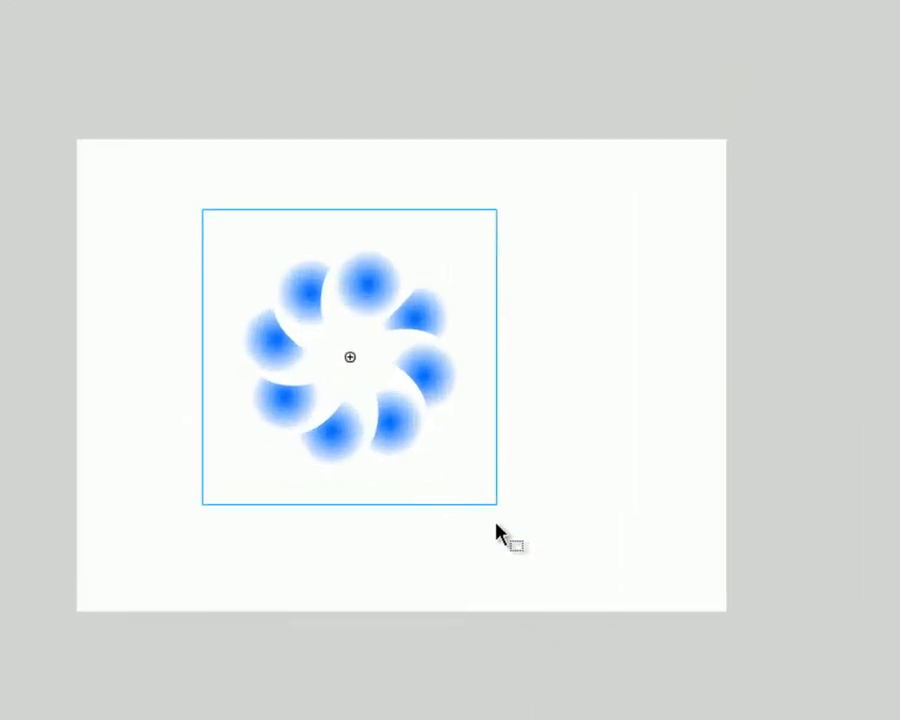
# Paste a copy of the Inside Ring in place and scale it proportionally about its centre until it spans beyond the stage height
pyautogui.rightClick(498, 401)
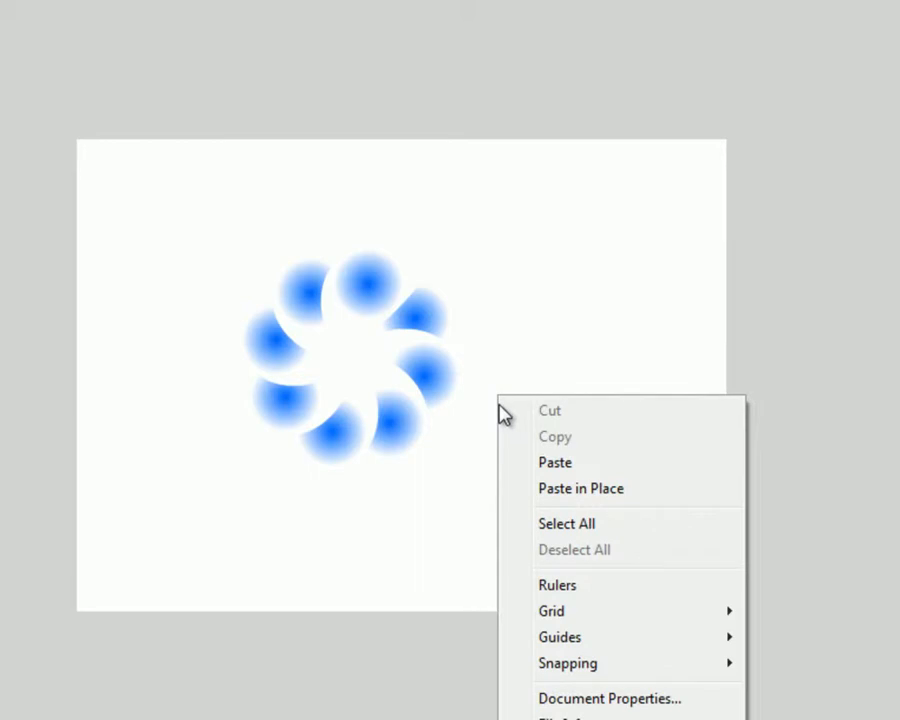
pyautogui.click(585, 488)
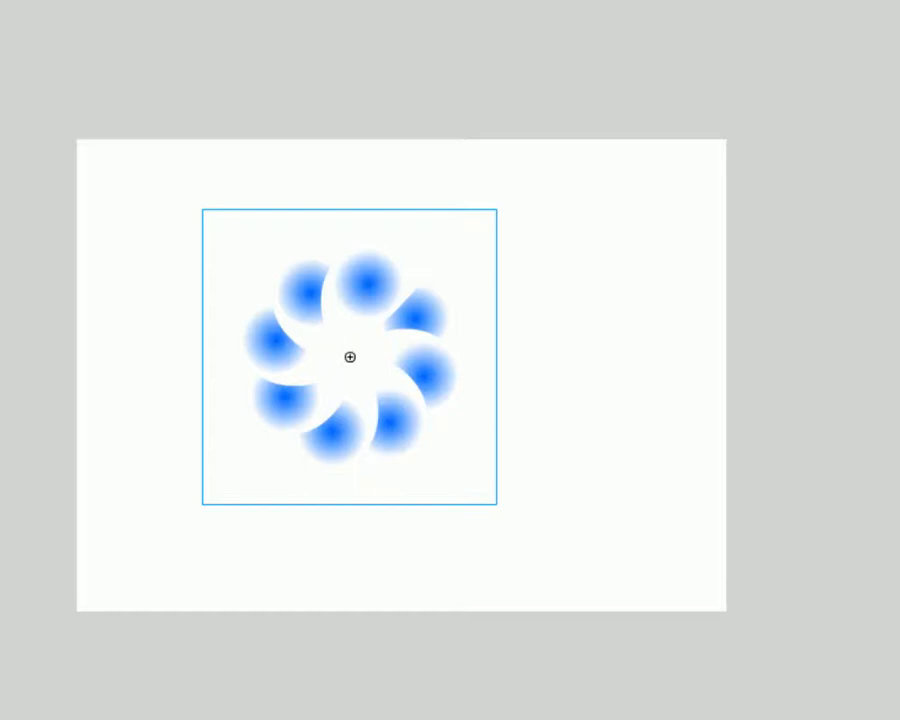
pyautogui.press('q')
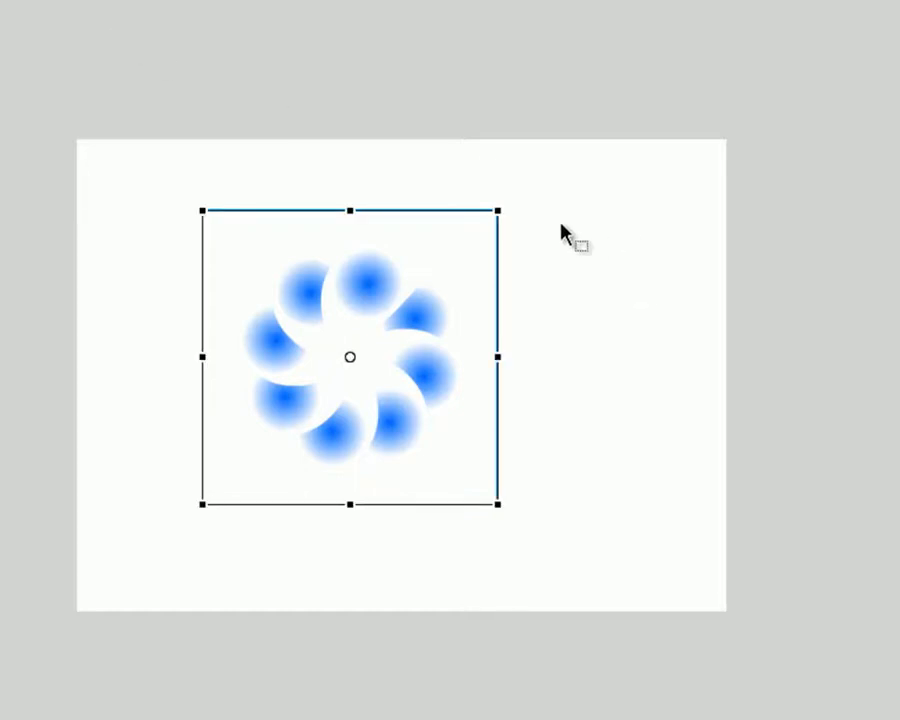
pyautogui.moveTo(495, 211); pyautogui.dragTo(597, 178)
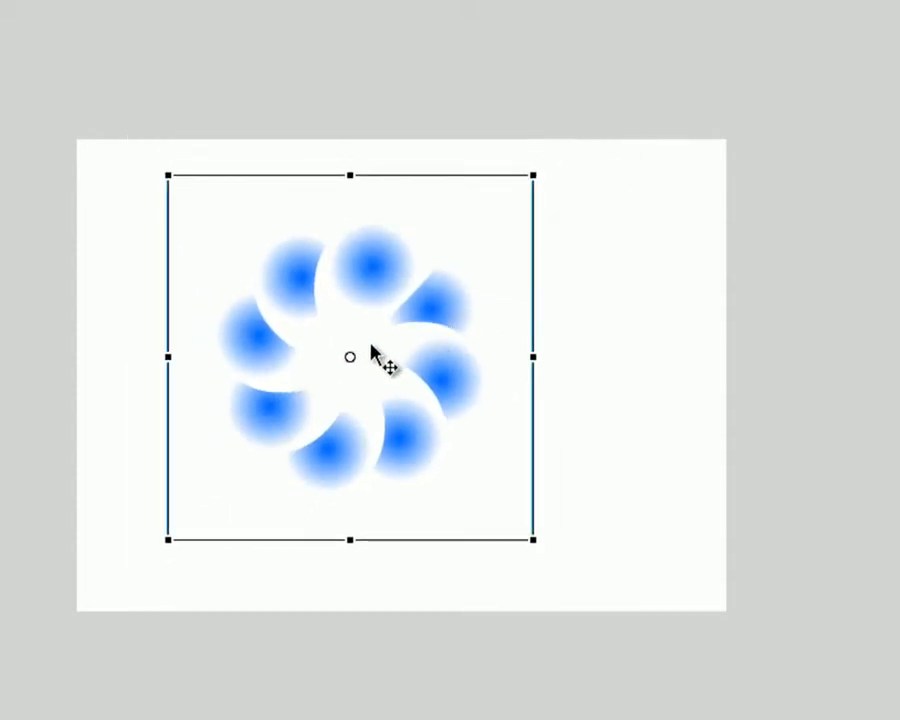
pyautogui.hotkey('ctrl', 'z')
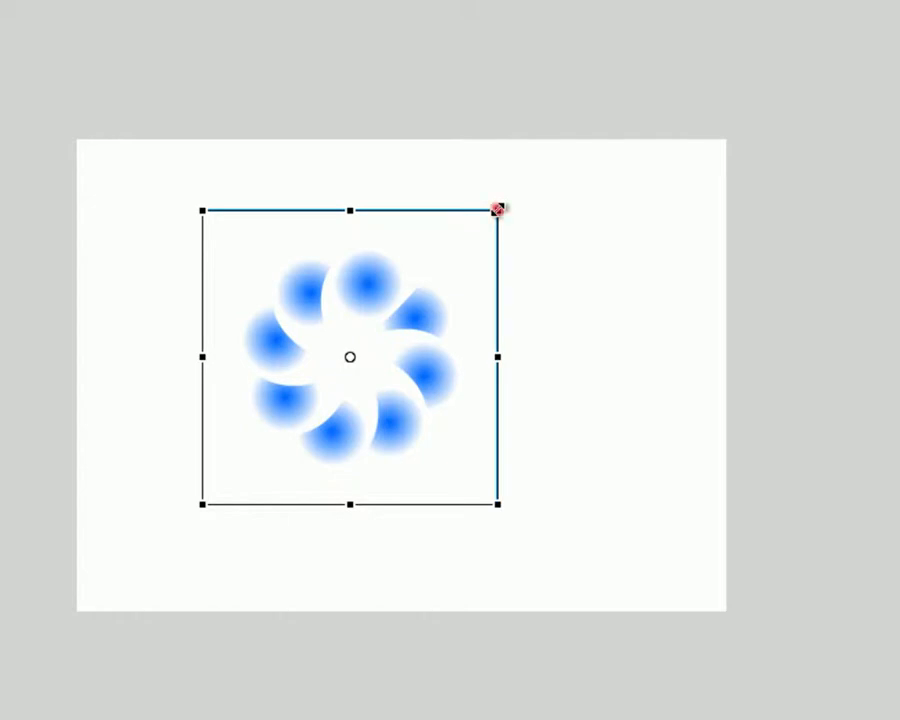
pyautogui.moveTo(497, 209); pyautogui.dragTo(726, 107)
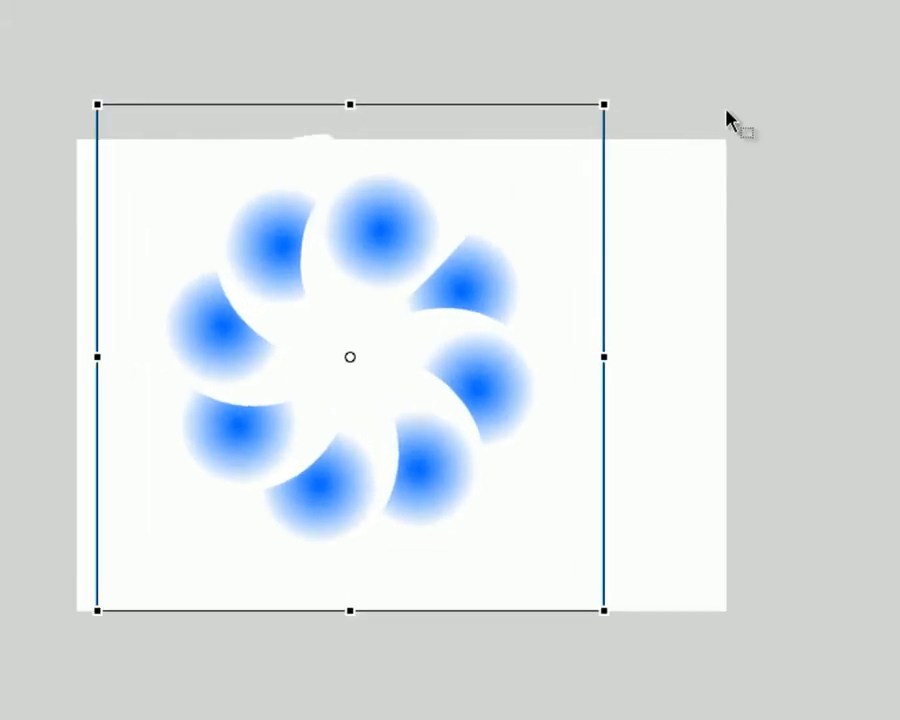
# Send the enlarged ring behind the smaller one, test the movie and close the preview
pyautogui.rightClick(482, 383)
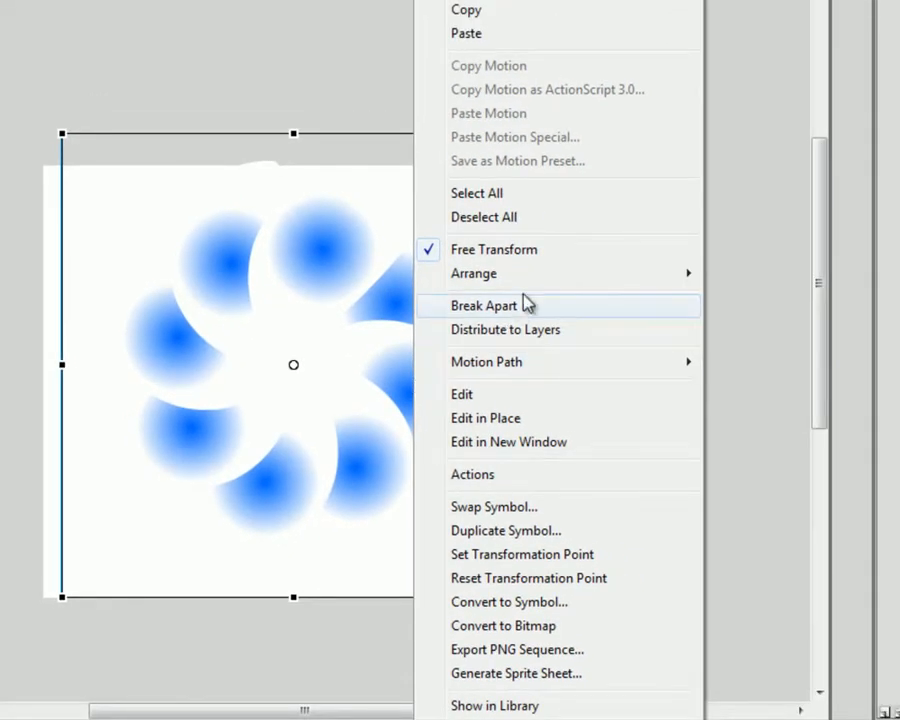
pyautogui.moveTo(532, 276)
pyautogui.click(795, 345)
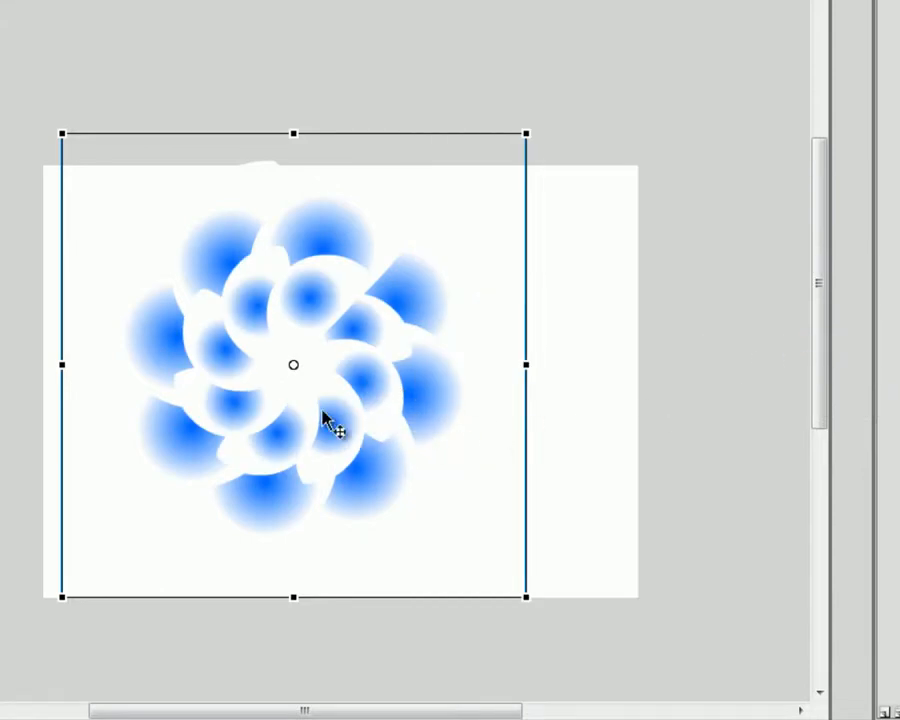
pyautogui.click(615, 418)
pyautogui.hotkey('ctrl', 'Return')
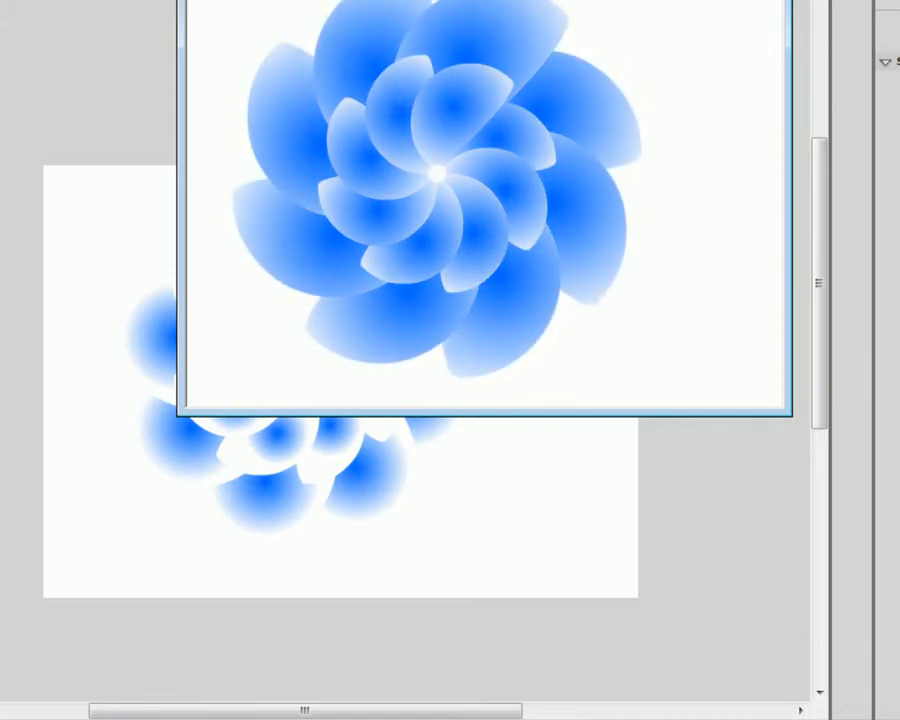
pyautogui.hotkey('ctrl', 'w')
# Rotate the large outer ring about 25° clockwise around its centre so its petals sit between the inner ones, and deselect it
pyautogui.click(432, 290)
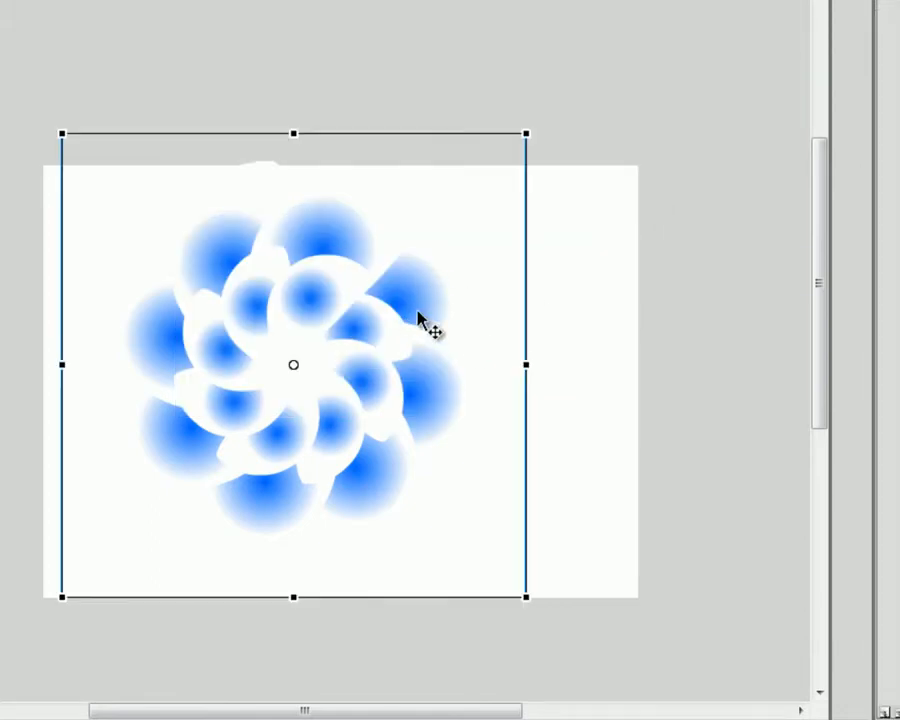
pyautogui.moveTo(542, 123); pyautogui.dragTo(635, 233)
pyautogui.click(609, 378)
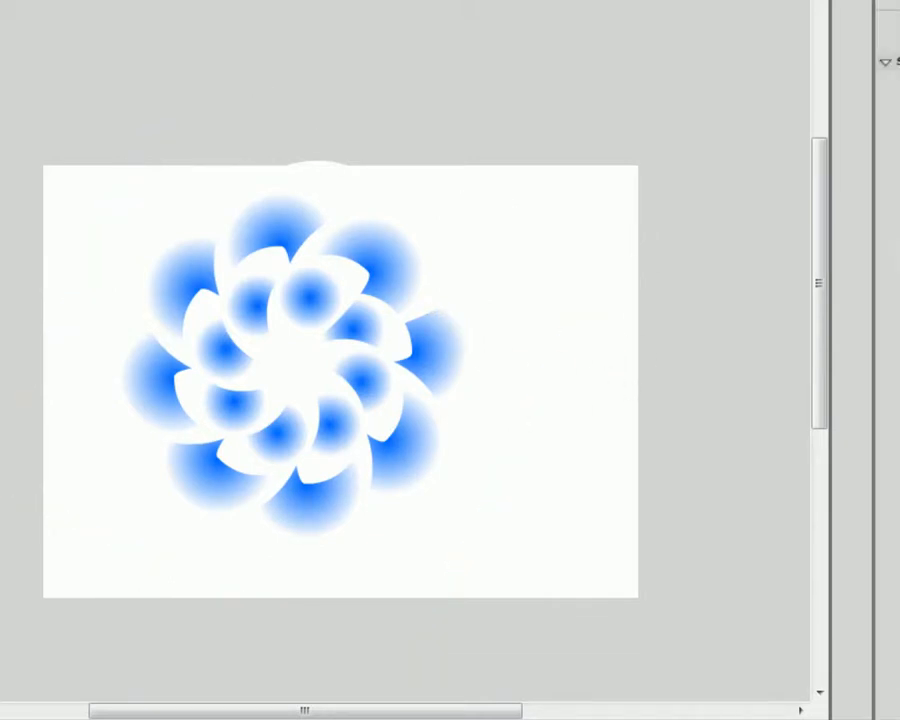
# Select both rings and convert them to a movie clip symbol named Complete Ring
pyautogui.moveTo(20, 82); pyautogui.dragTo(707, 700)
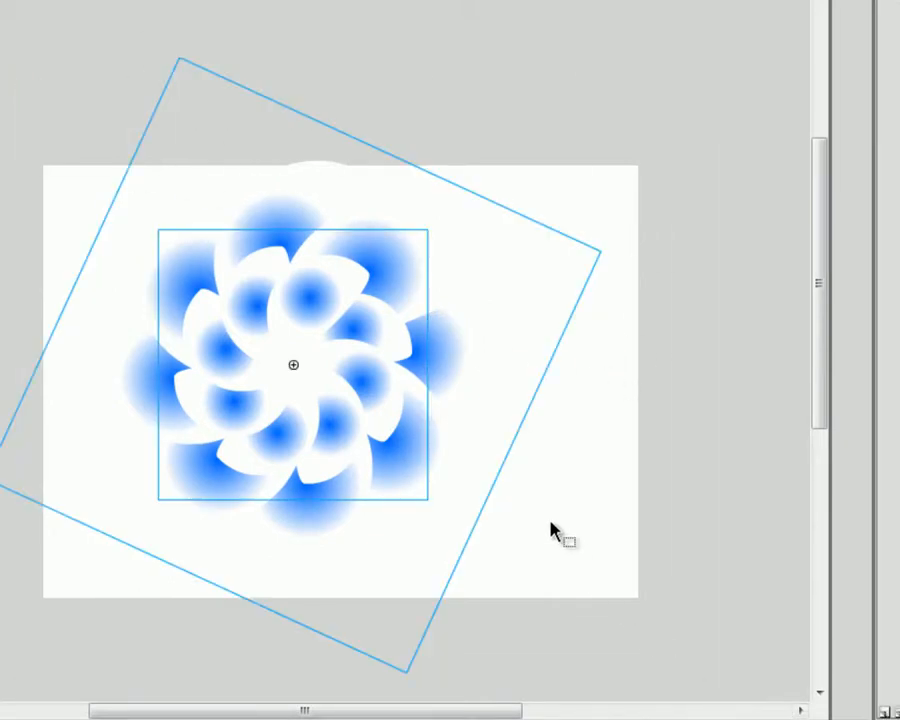
pyautogui.press('F8')
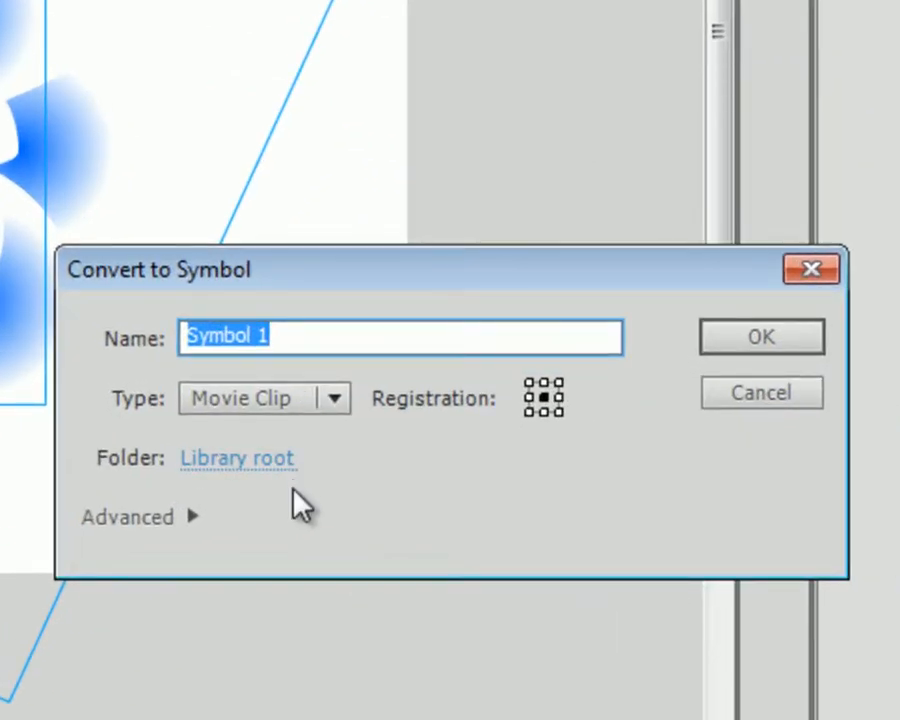
pyautogui.write('Complete')
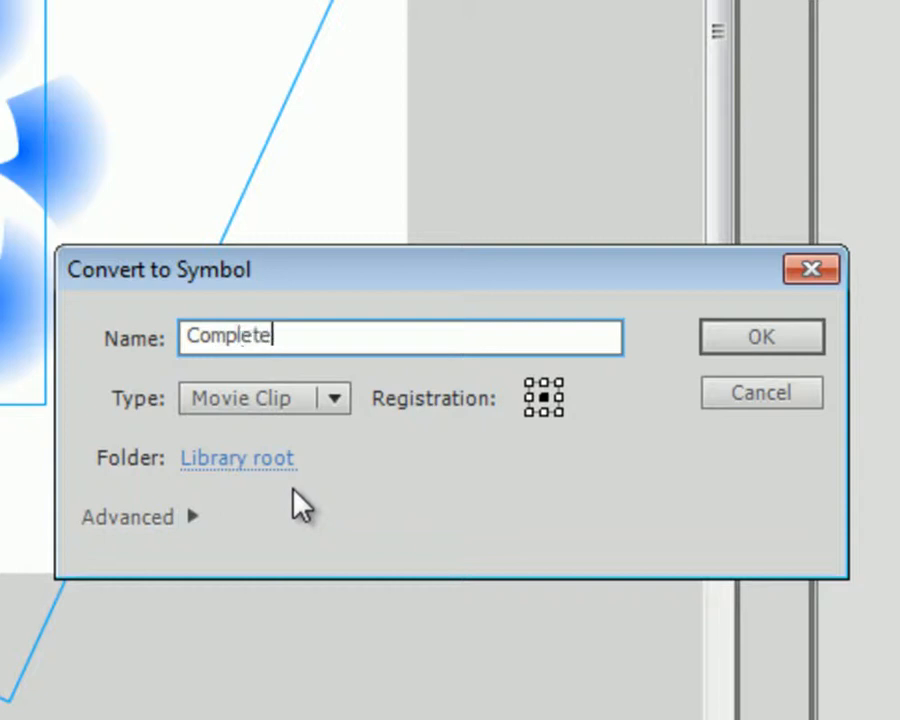
pyautogui.write(' Ring')
pyautogui.press('Return')
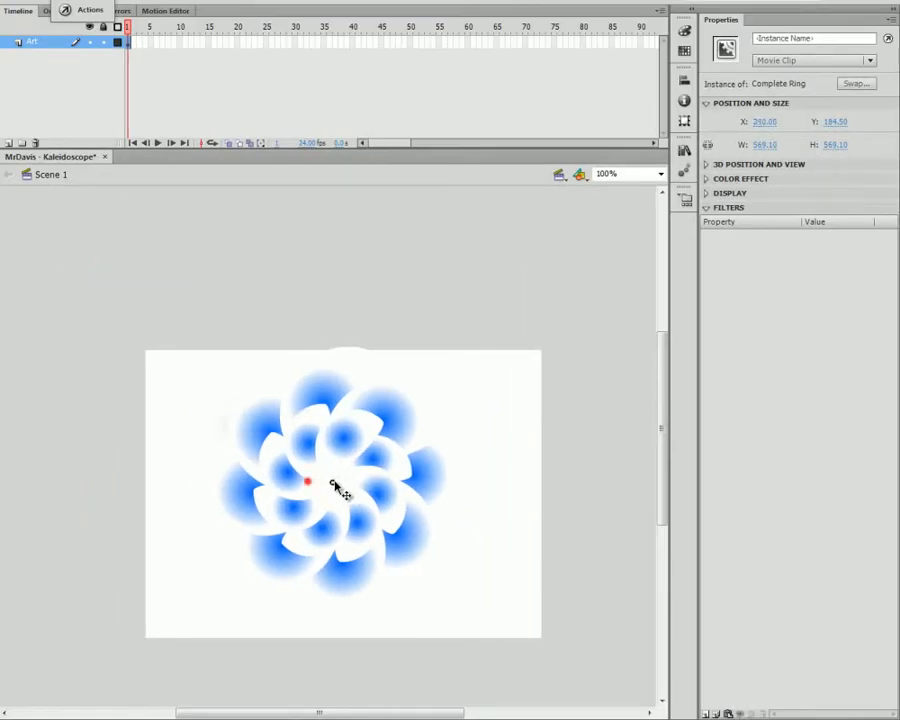
# Move the Complete Ring instance near the stage centre at X 280, Y 210 and open the document's Library
pyautogui.moveTo(345, 502); pyautogui.dragTo(442, 529)
pyautogui.moveTo(442, 529); pyautogui.dragTo(346, 503)
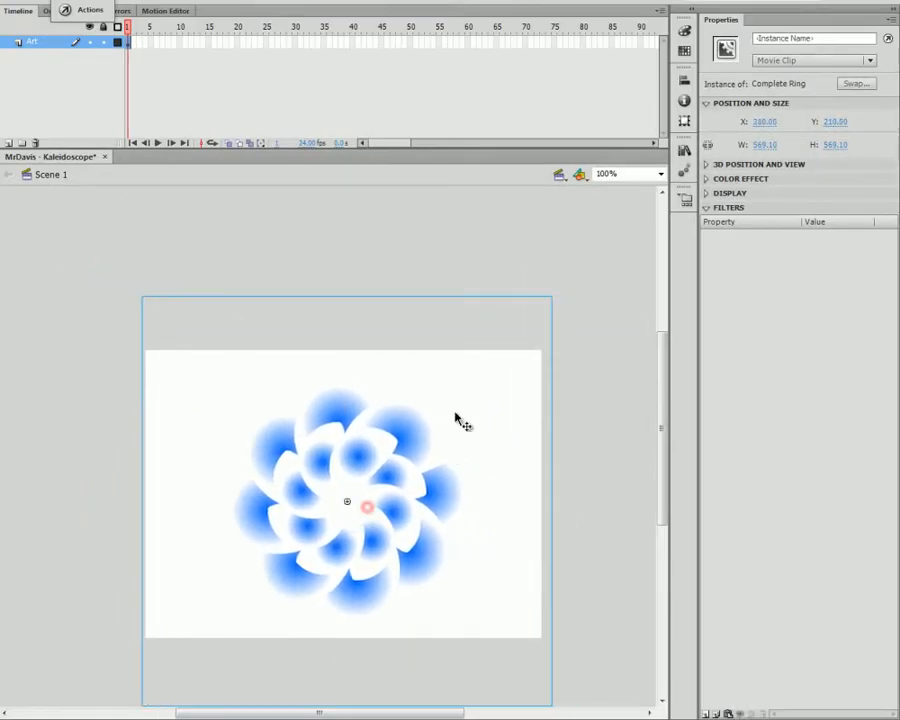
pyautogui.click(680, 151)
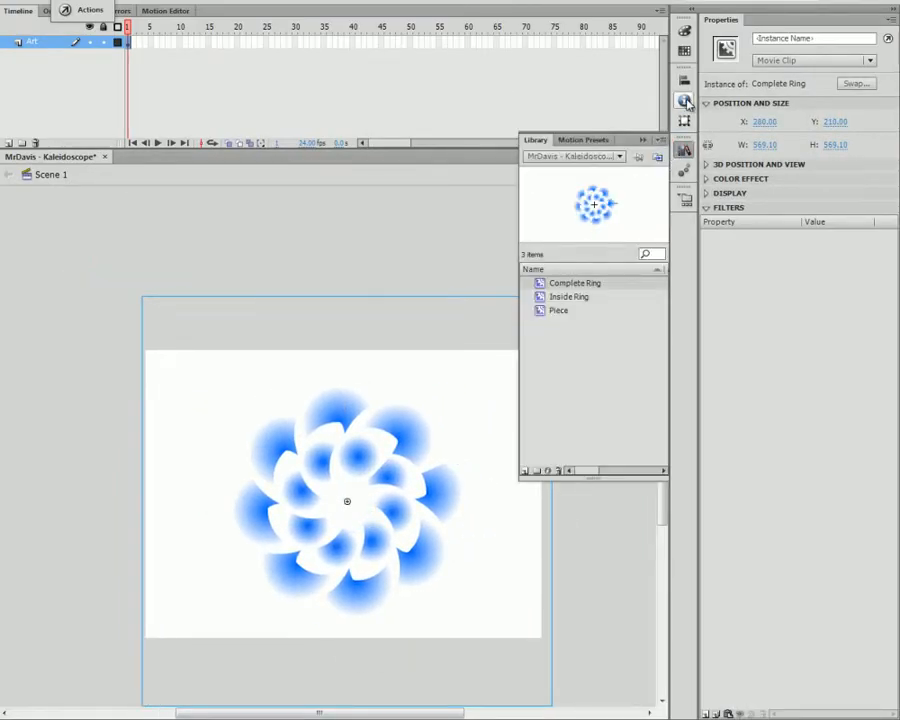
# Align the Complete Ring instance to the stage's horizontal and vertical centre, and deselect it
pyautogui.click(683, 84)
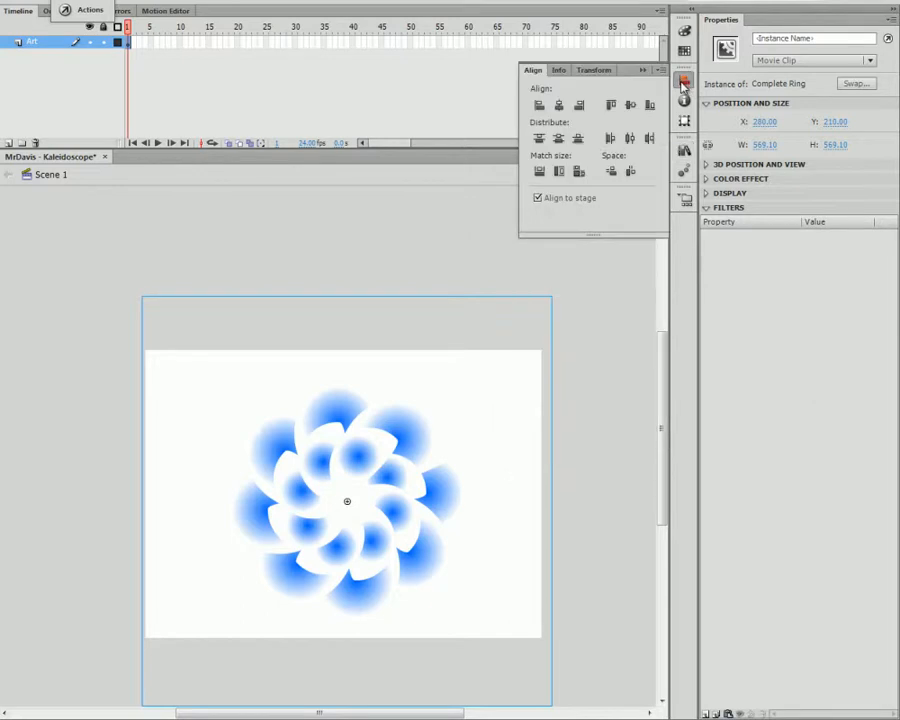
pyautogui.click(559, 105)
pyautogui.click(630, 106)
pyautogui.click(603, 440)
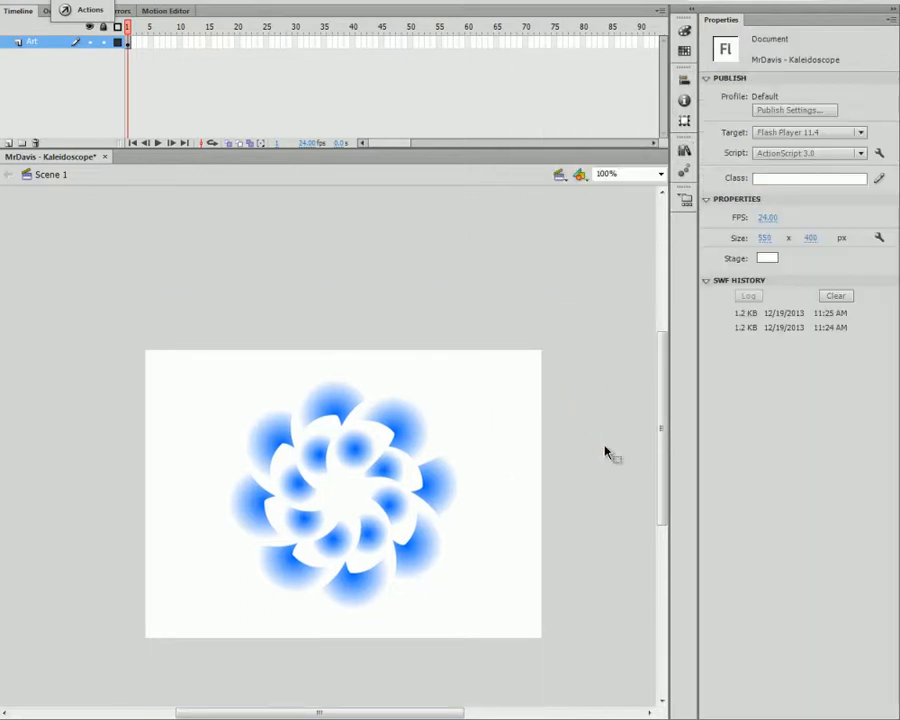
# Open the Complete Ring symbol for editing and give the larger ring the instance name outter
pyautogui.click(398, 558)
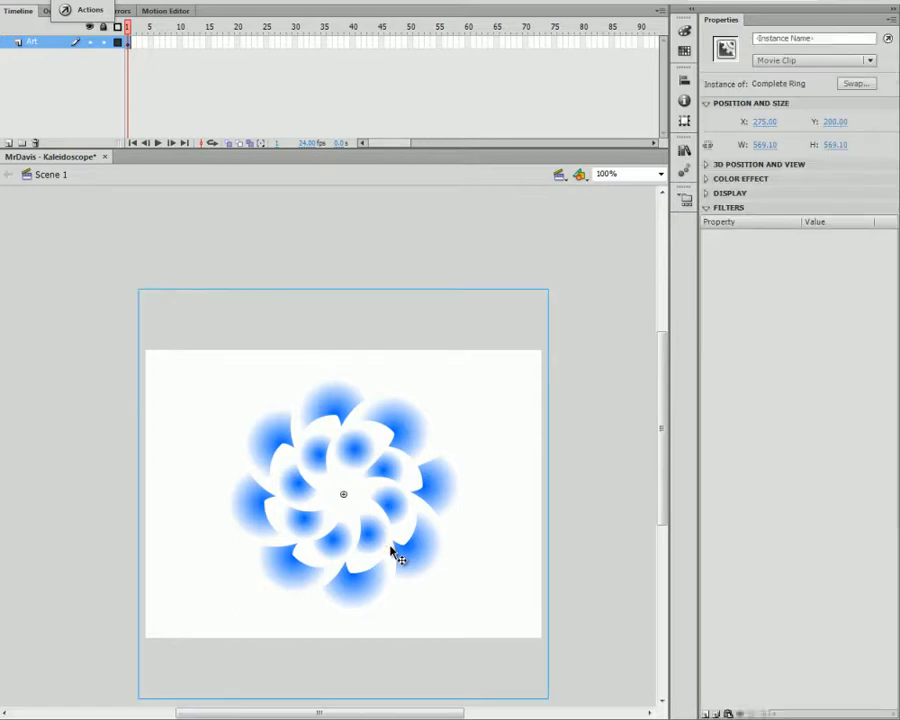
pyautogui.doubleClick(392, 550)
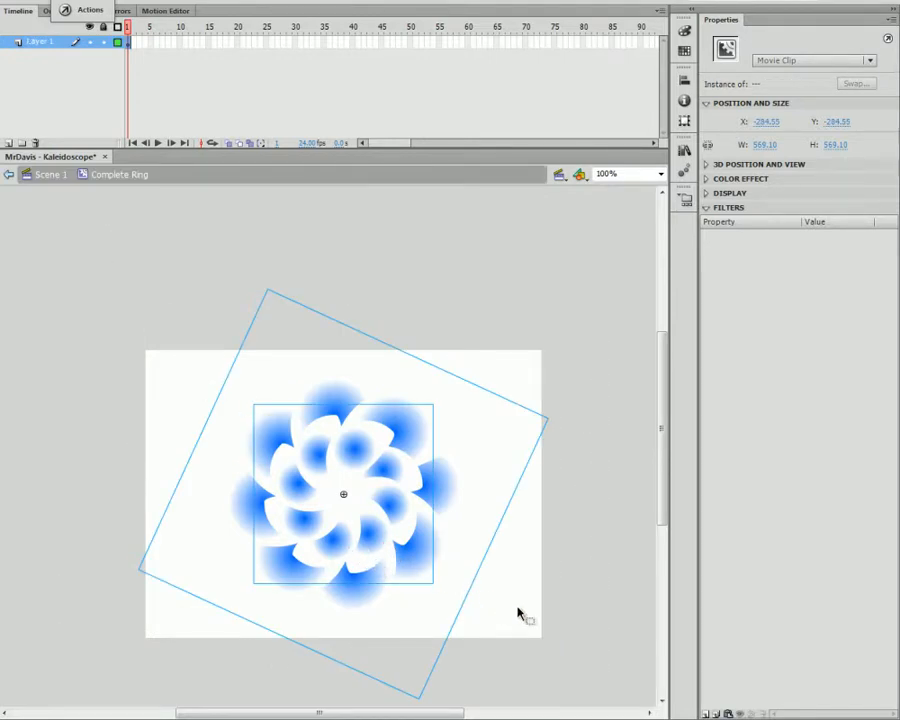
pyautogui.click(468, 538)
pyautogui.click(434, 502)
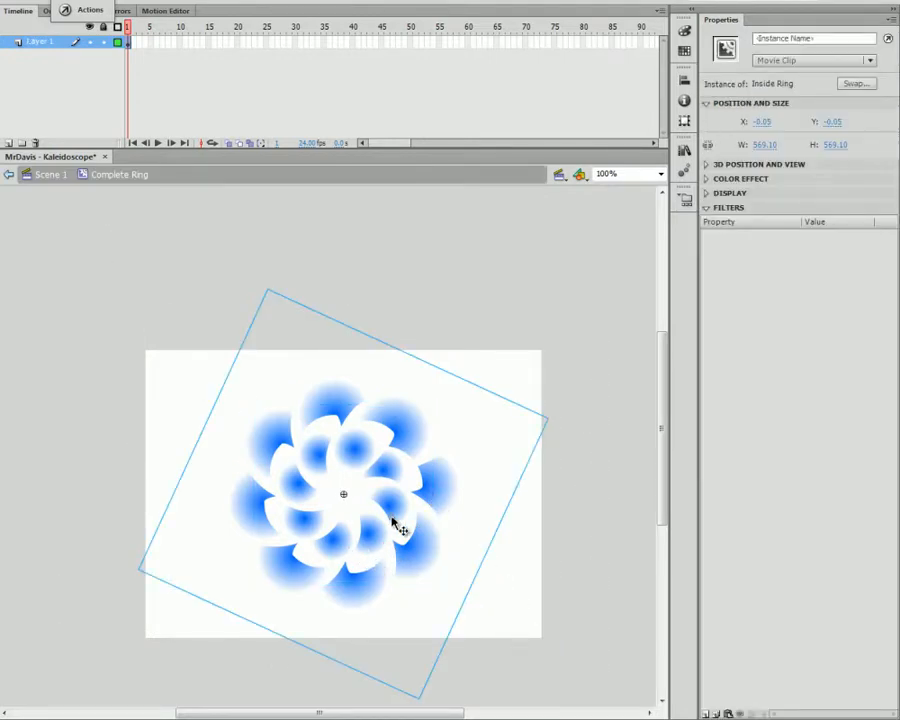
pyautogui.click(398, 527)
pyautogui.click(467, 503)
pyautogui.click(780, 38)
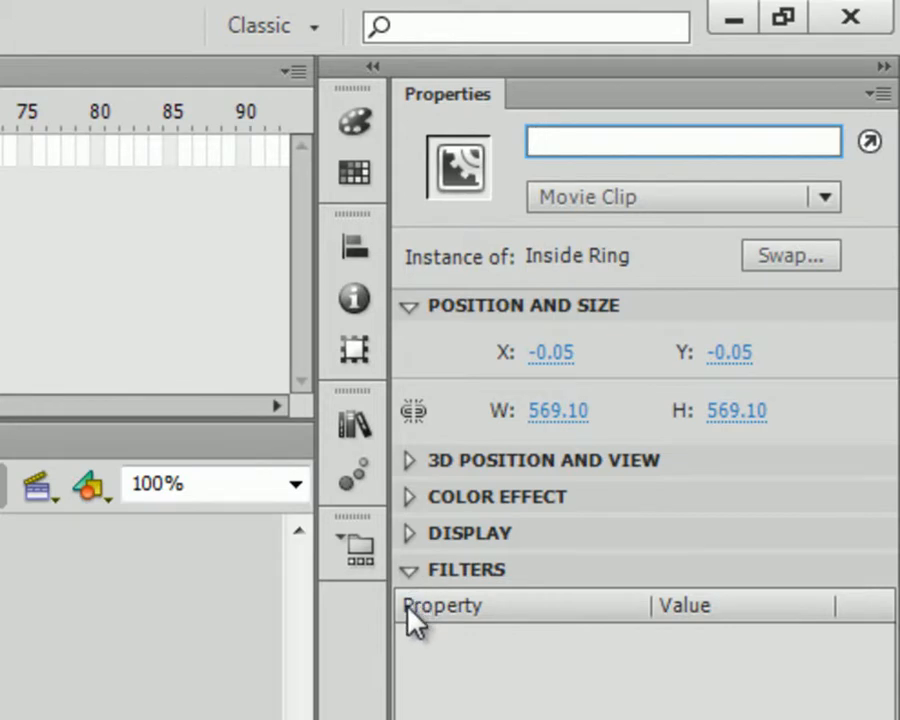
pyautogui.write('outter')
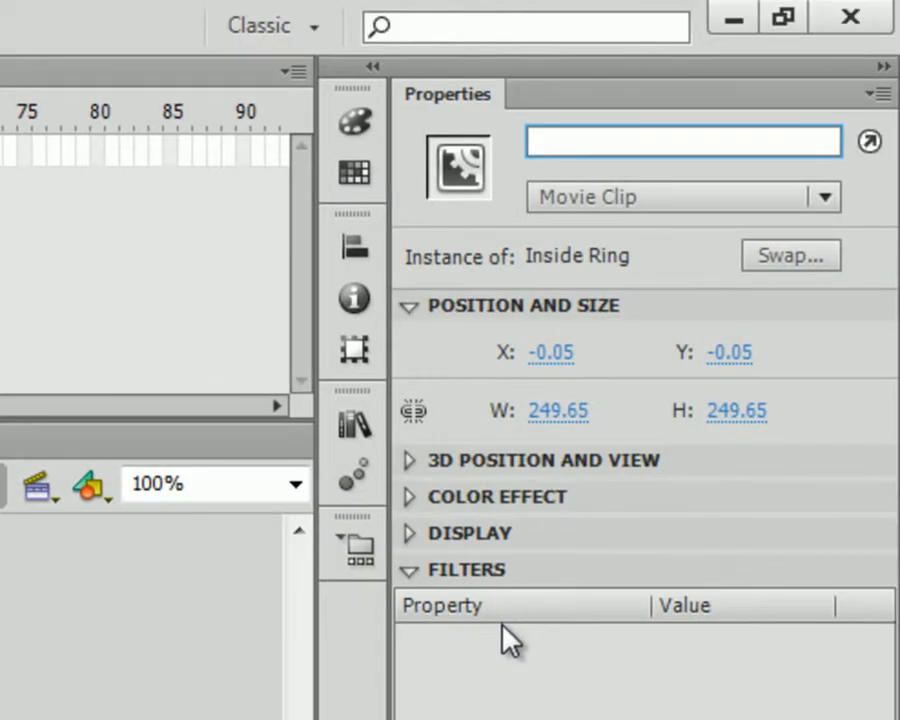
# Give the smaller ring inside Complete Ring the instance name inner and return to Scene 1
pyautogui.write('ineer')
pyautogui.press('Return')
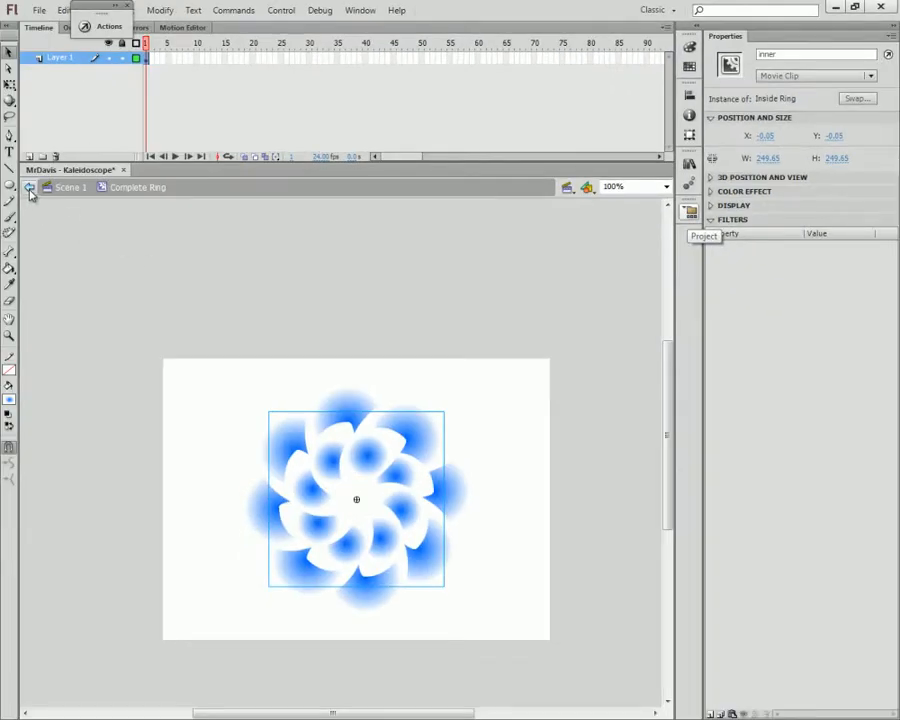
pyautogui.click(30, 189)
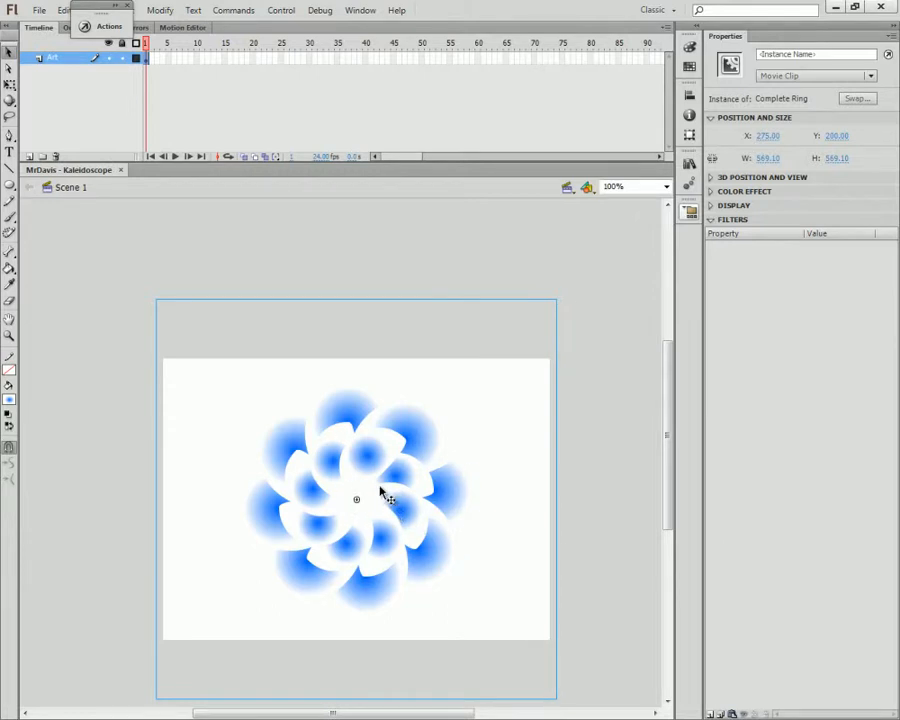
# Reopen Complete Ring to check the larger ring's instance name, return to Scene 1 and deselect everything
pyautogui.doubleClick(410, 502)
pyautogui.click(453, 496)
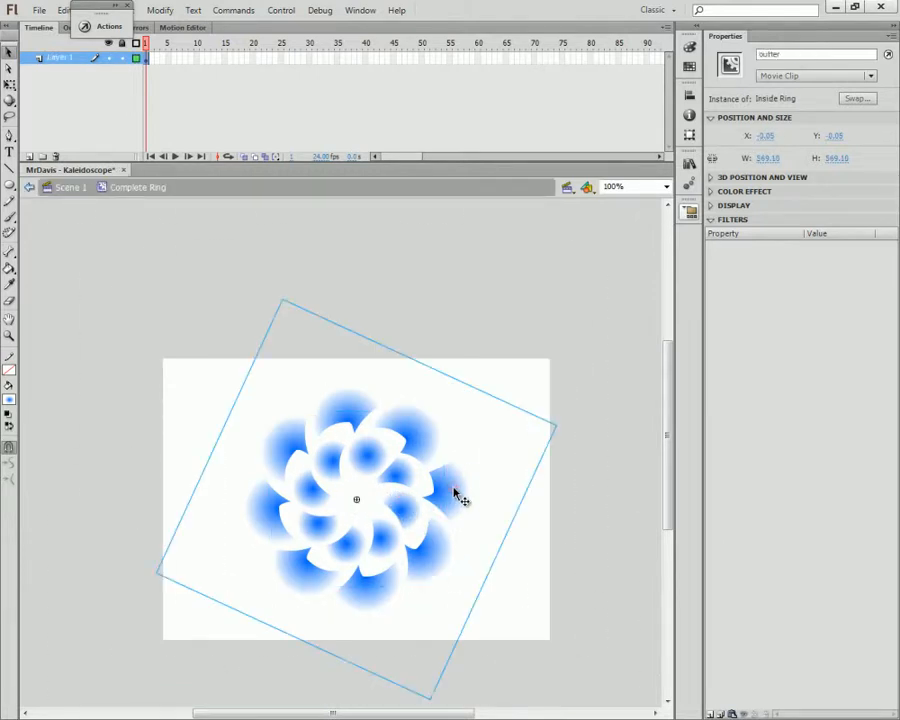
pyautogui.click(30, 187)
pyautogui.click(595, 548)
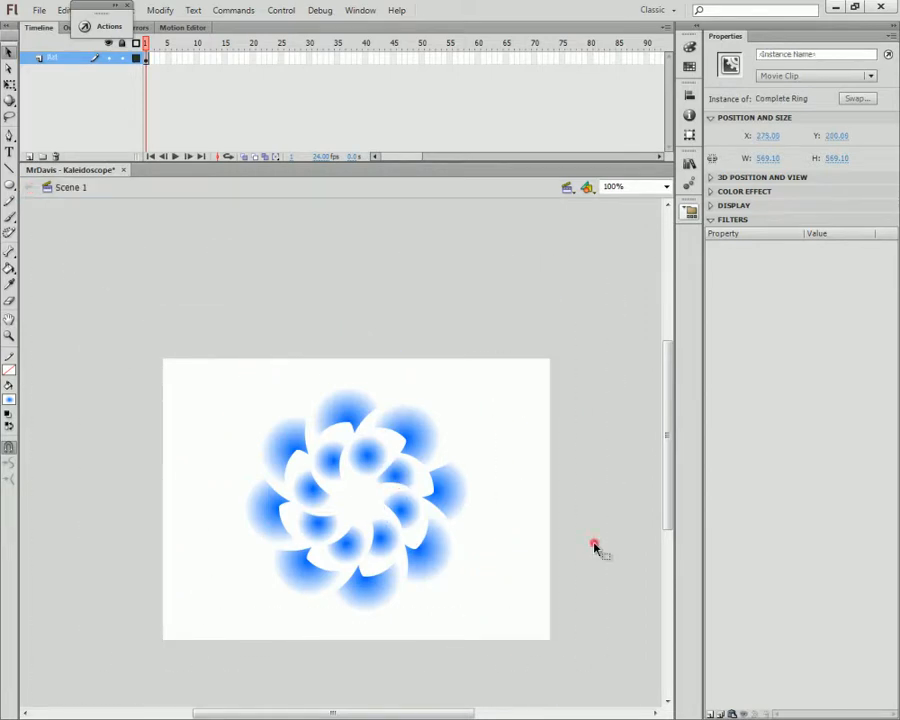
# Give the Complete Ring instance on the stage the instance name mcRing1
pyautogui.click(356, 548)
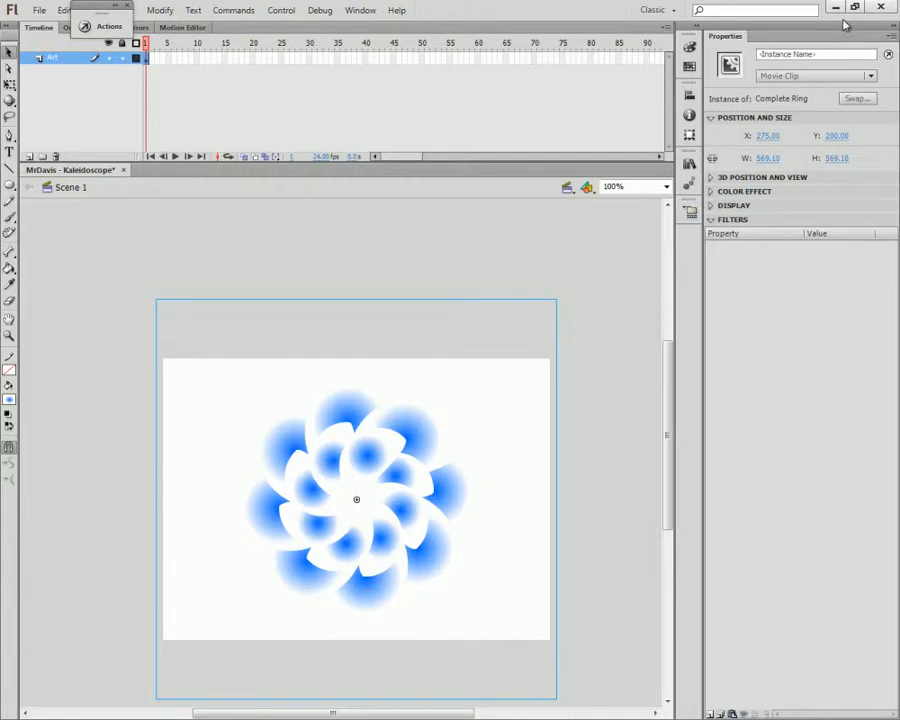
pyautogui.click(815, 54)
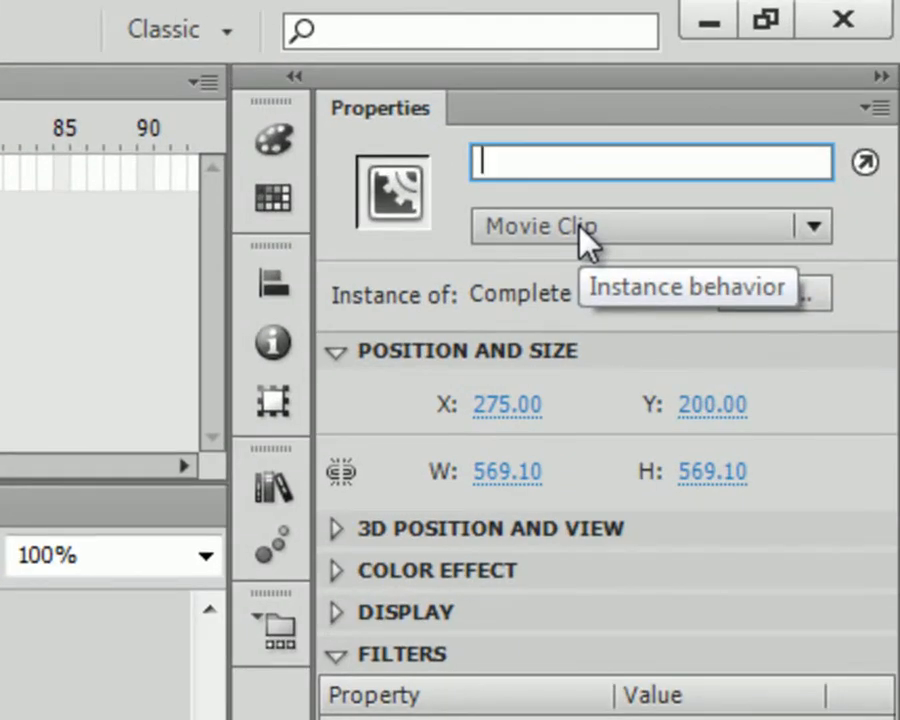
pyautogui.write('mcRing1')
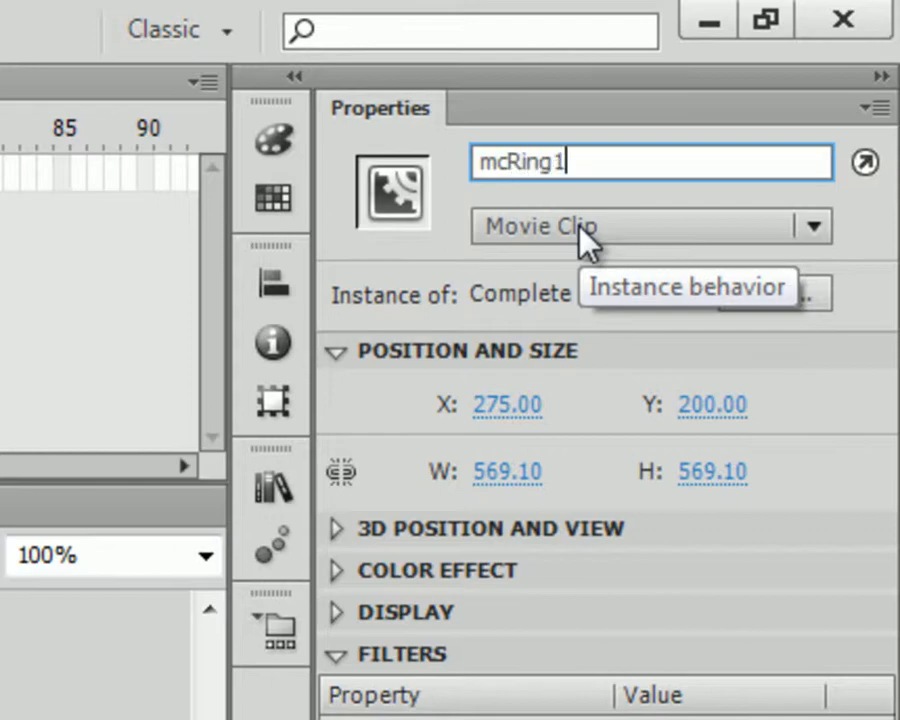
pyautogui.press('Return')
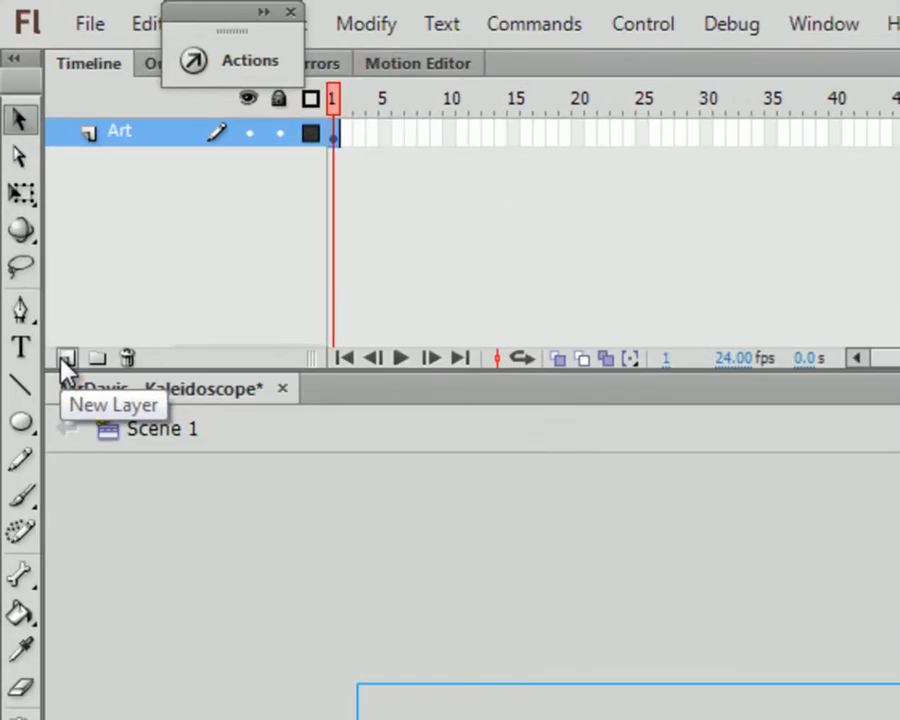
# Add a new layer above Art, name it Actions and lock it
pyautogui.click(29, 157)
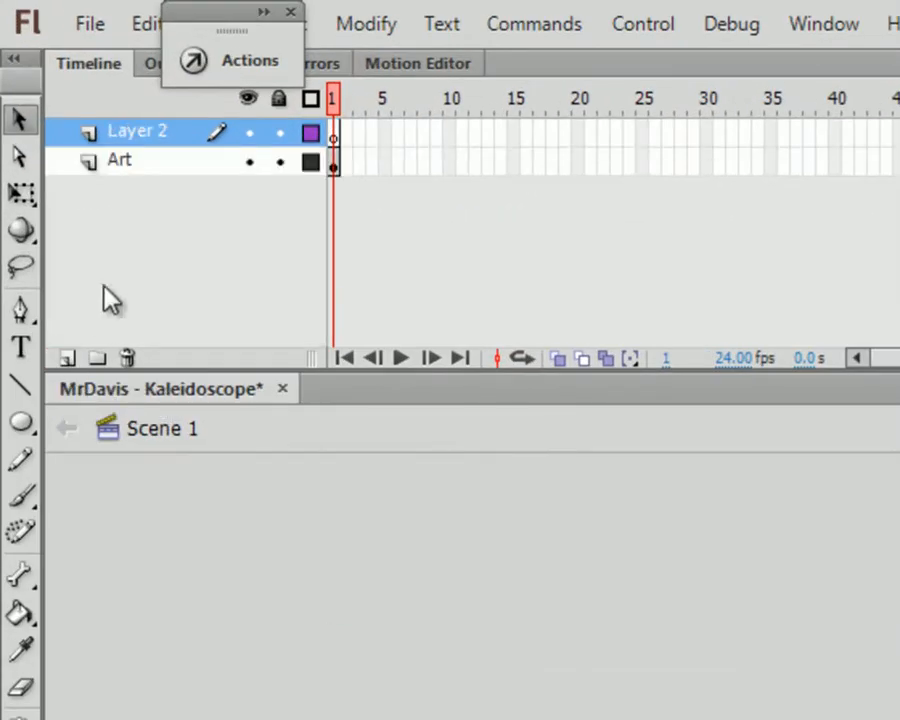
pyautogui.doubleClick(145, 137)
pyautogui.write('Actions')
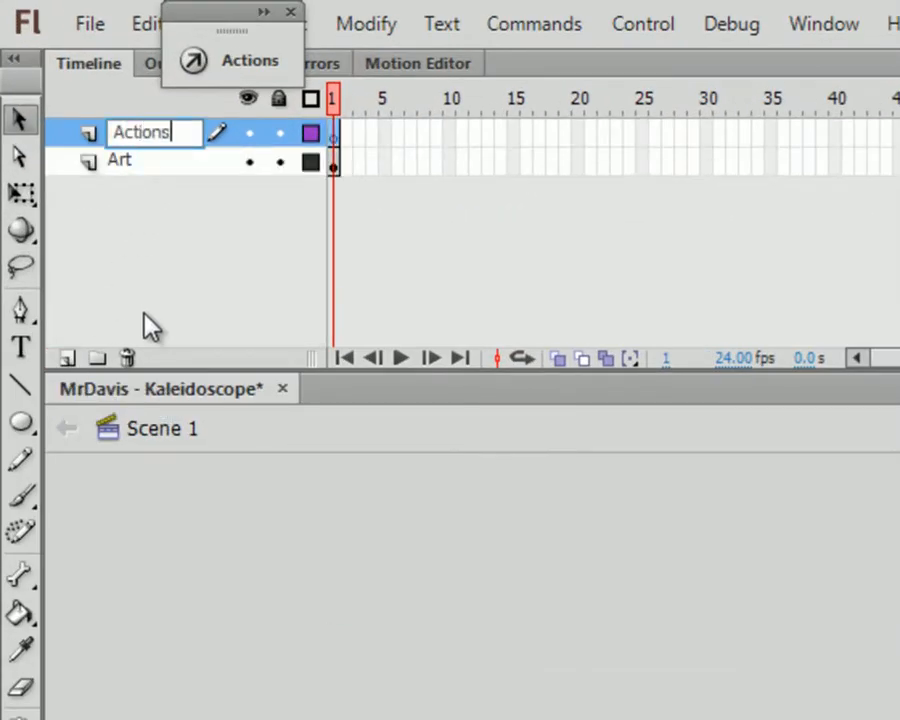
pyautogui.press('Return')
pyautogui.click(279, 132)
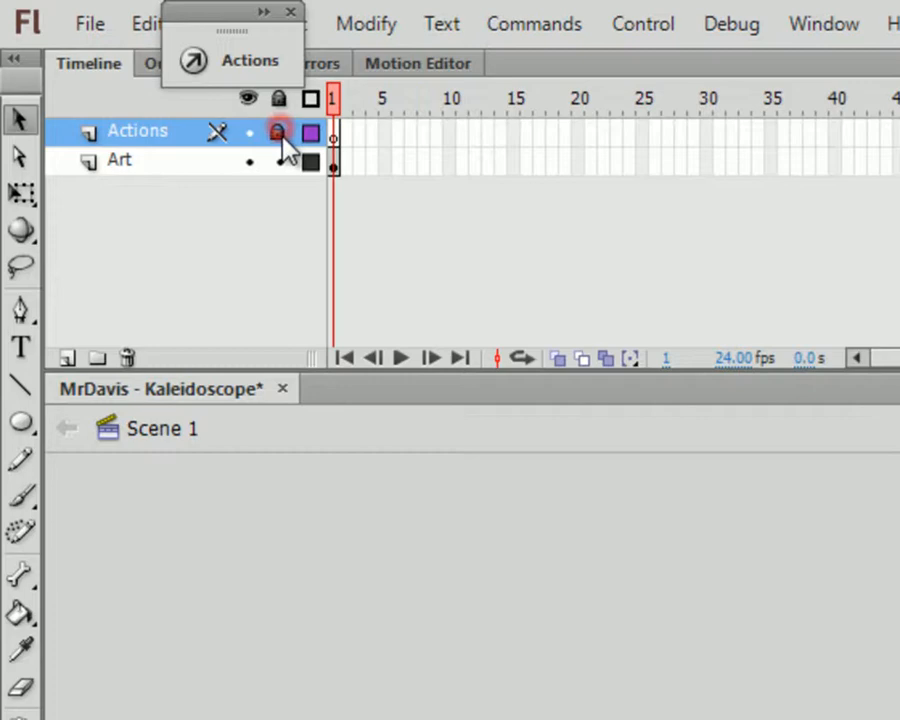
# Open the script of frame 1 on the Actions layer and write stage.addEventListener(Event.ENTER_FRAME, rotateRings); on the second line
pyautogui.click(335, 139)
pyautogui.press('F9')
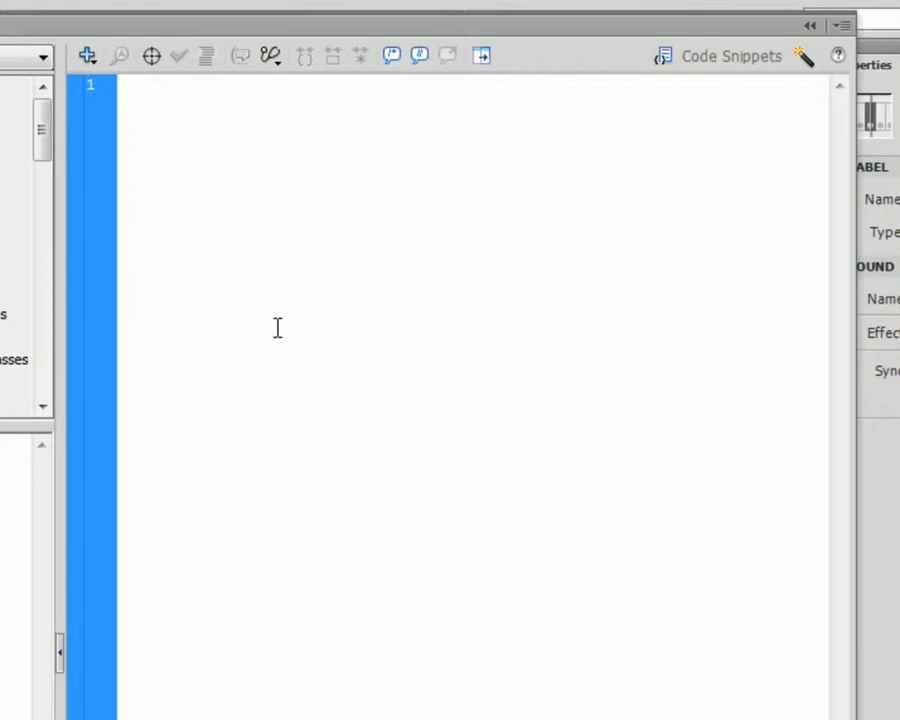
pyautogui.press('Return')
pyautogui.write('s')
pyautogui.press('BackSpace')
pyautogui.write('sta')
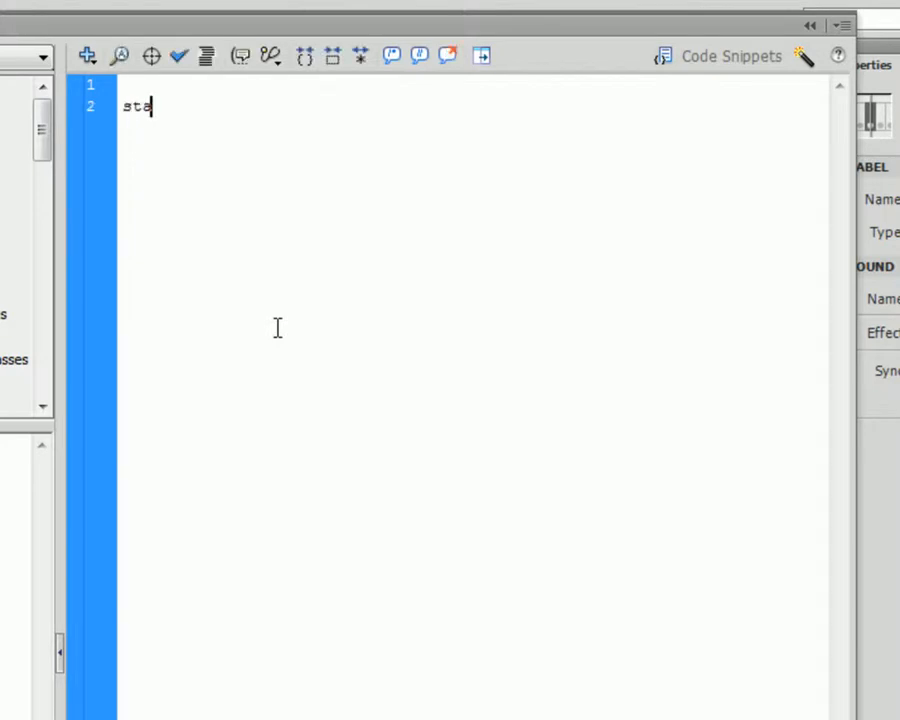
pyautogui.write('ge.addE')
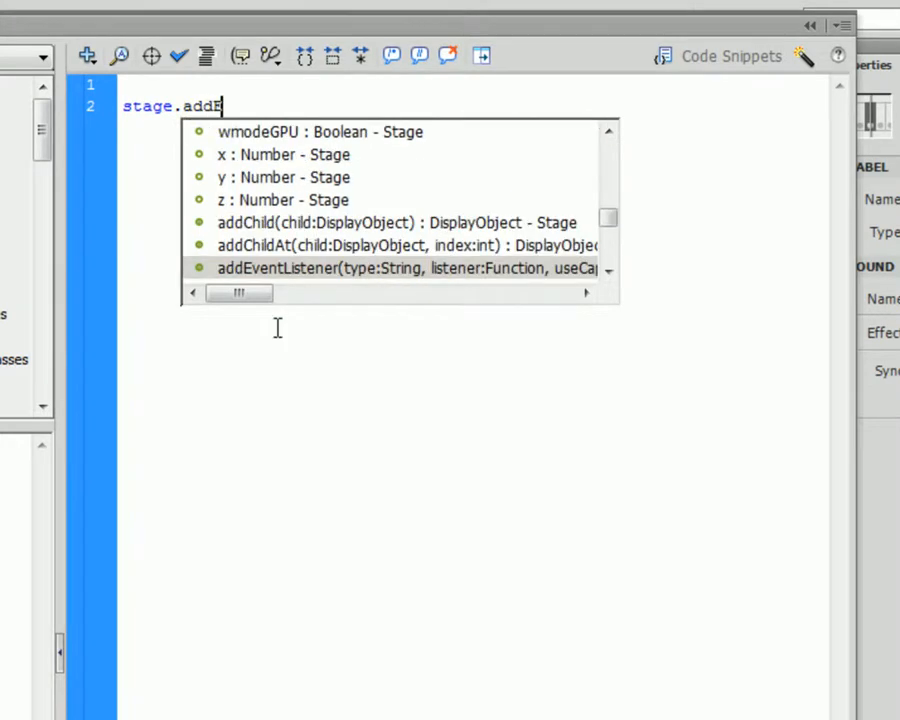
pyautogui.press('Return')
pyautogui.write('(')
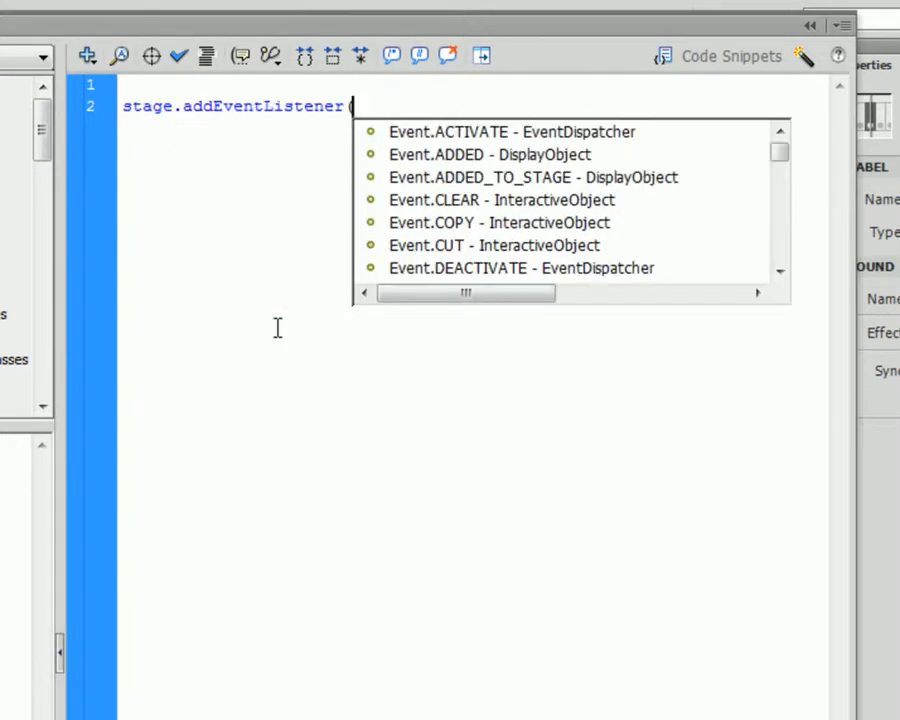
pyautogui.write('Even')
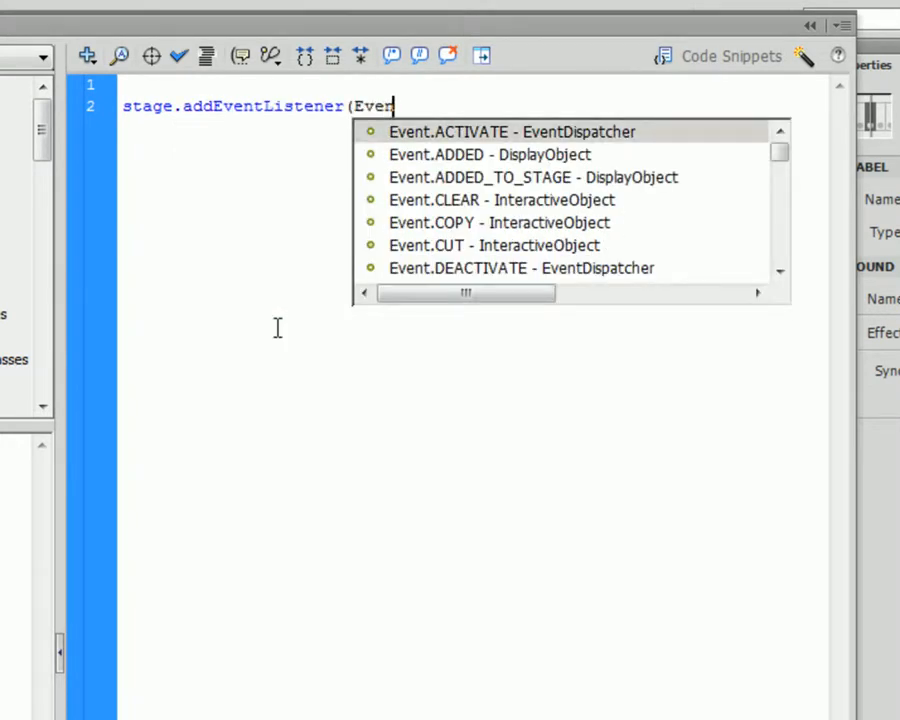
pyautogui.write('t.ENTER_')
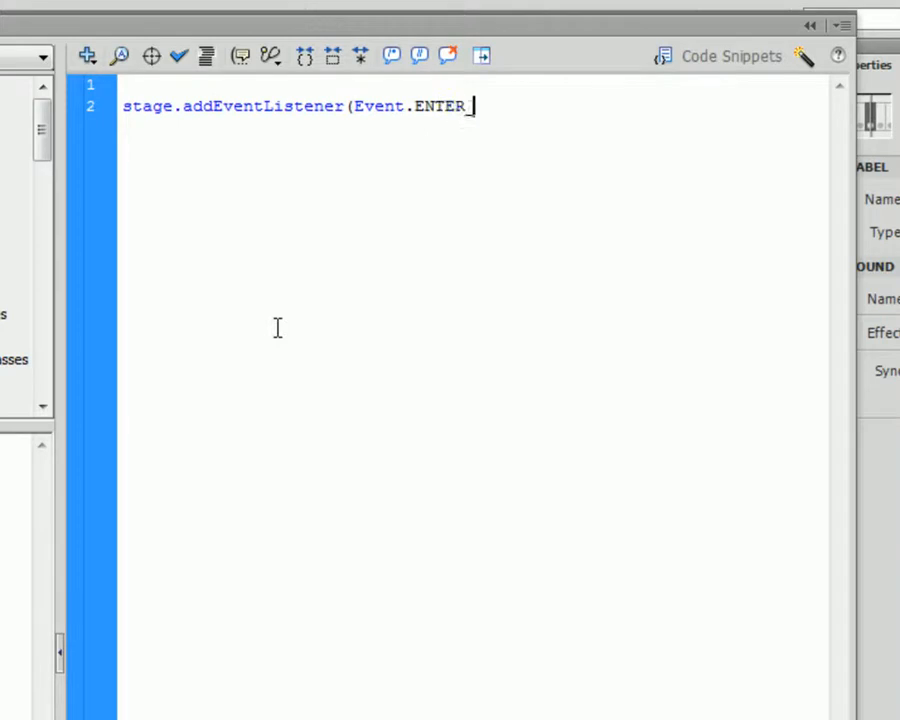
pyautogui.write('FRAME, rotati')
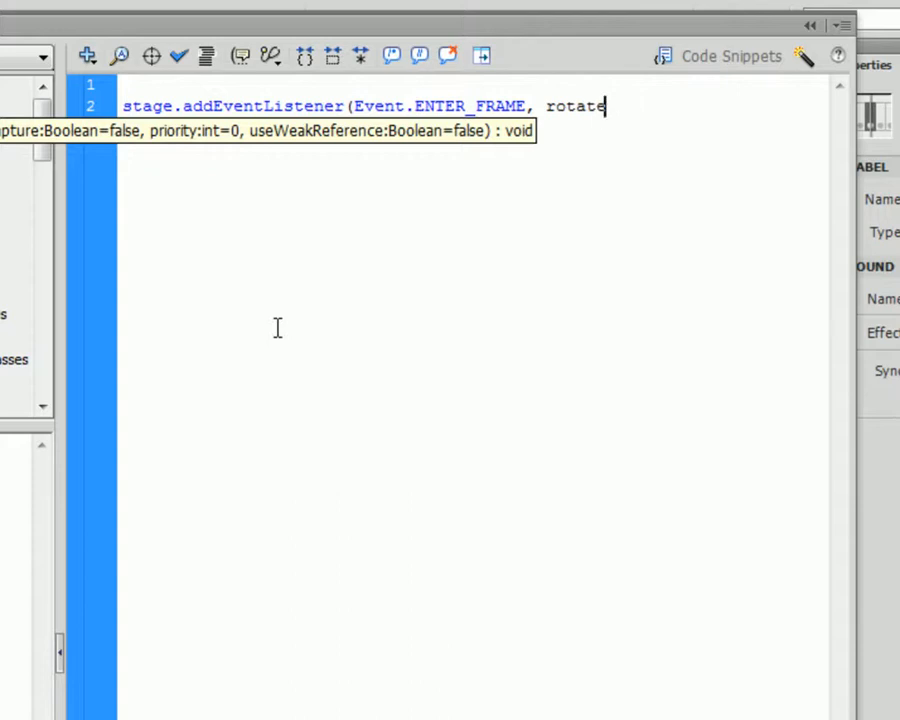
pyautogui.write('Rings)')
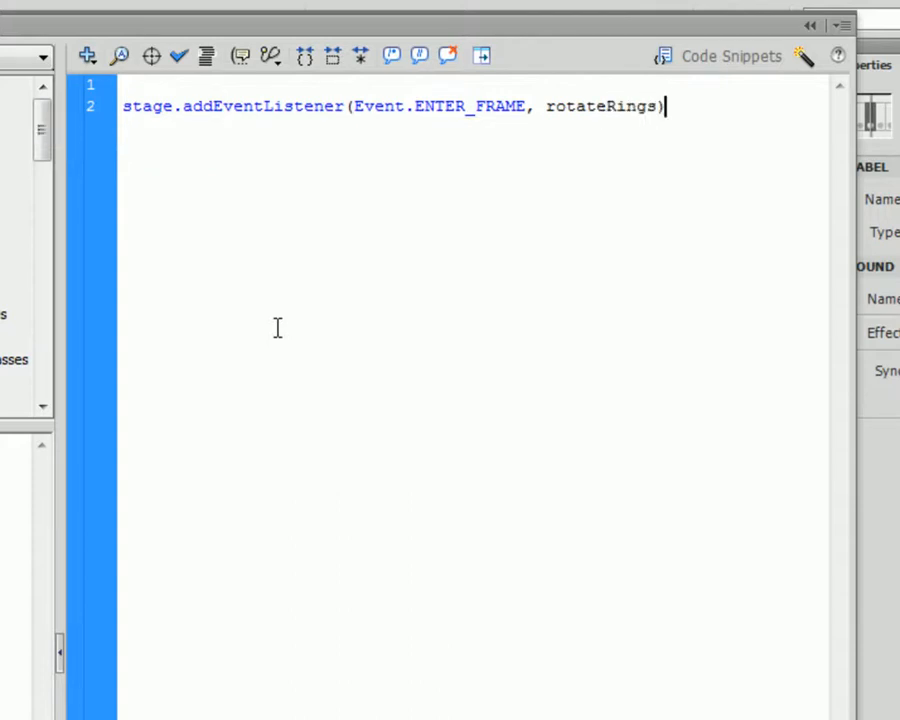
pyautogui.write(';')
# Declare function rotateRings(e:Event):void below the listener, with an empty body in braces and one indented blank line
pyautogui.press('Return')
pyautogui.press('Return')
pyautogui.write('function ')
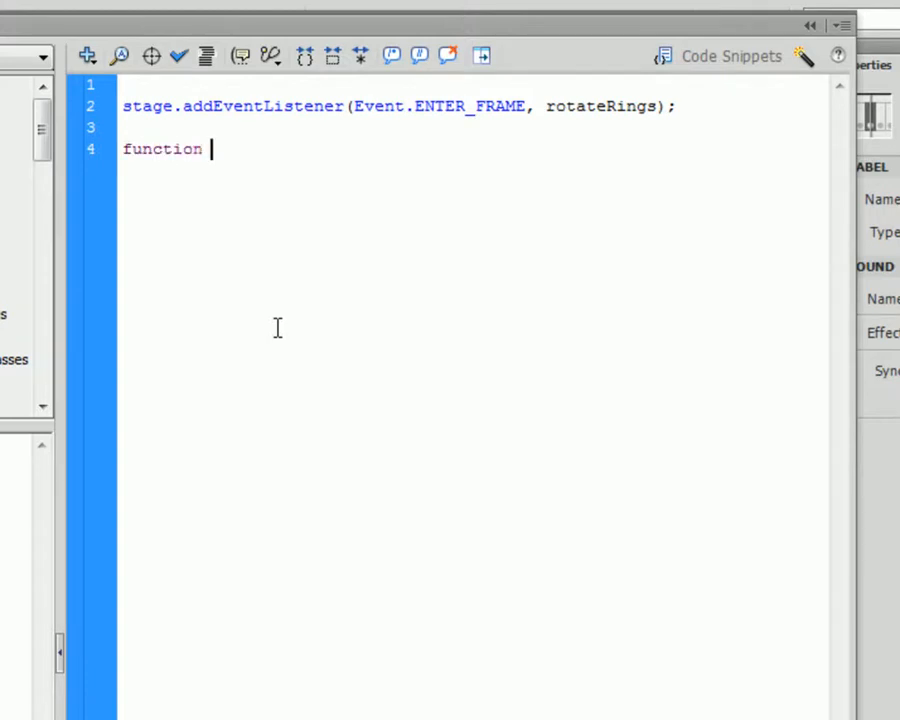
pyautogui.write('rotateR')
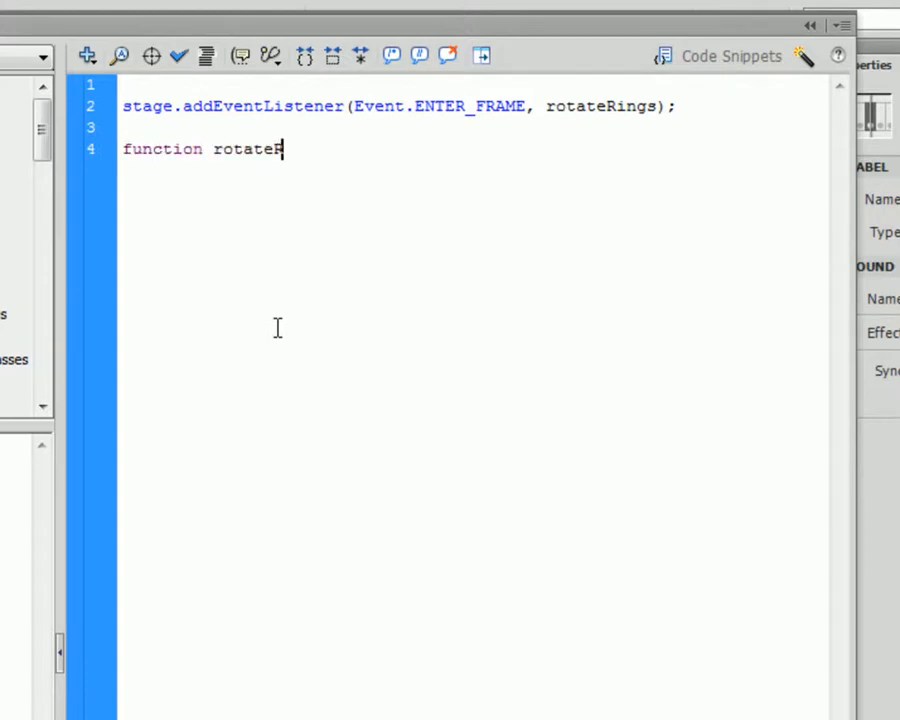
pyautogui.write('ings(e:Event')
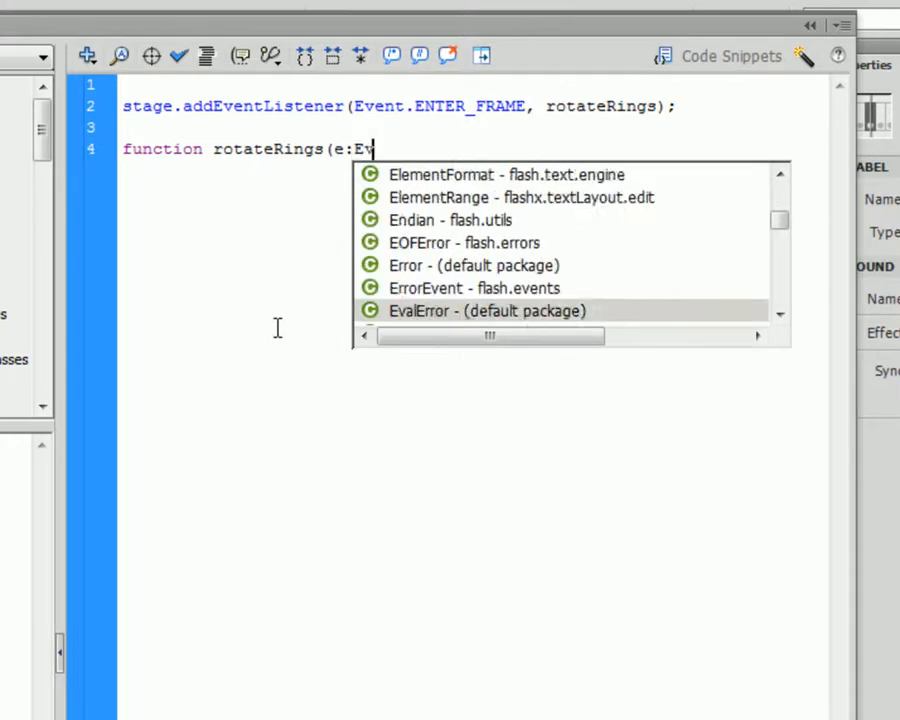
pyautogui.press('Return')
pyautogui.write('):void')
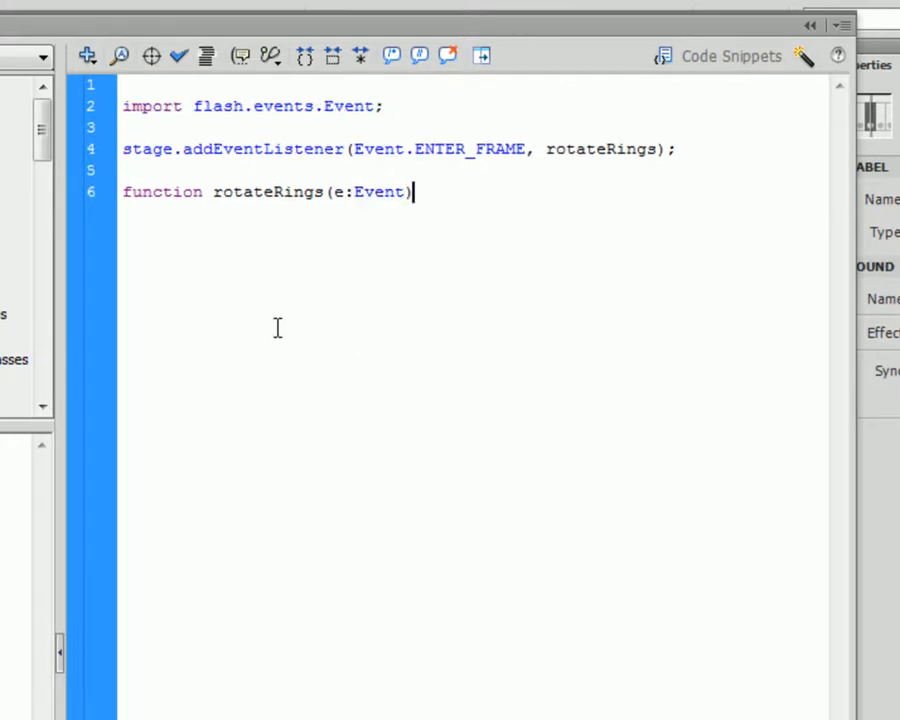
pyautogui.press('Return')
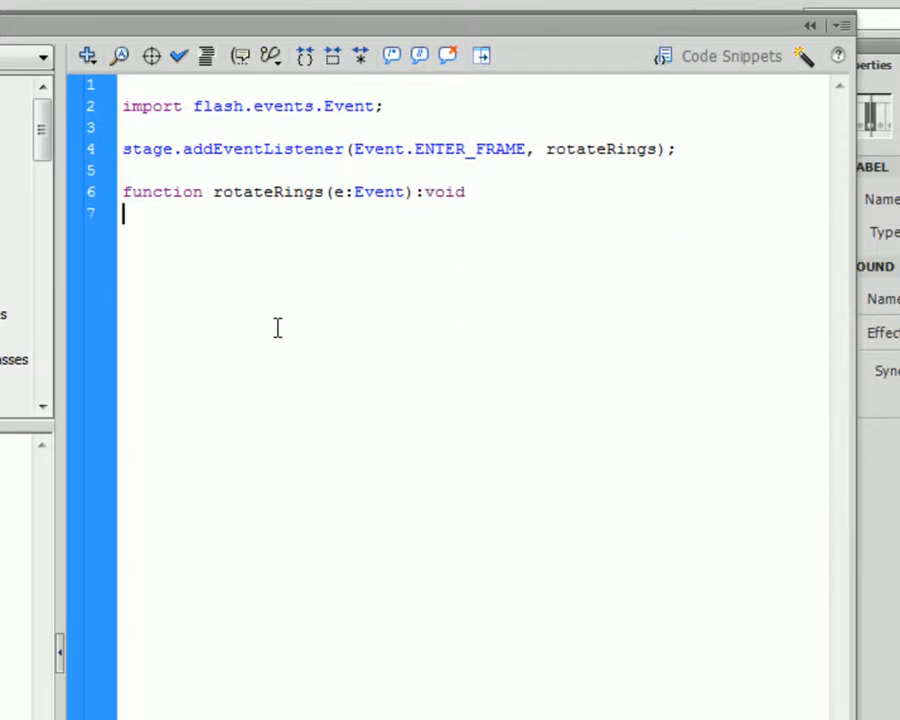
pyautogui.write('{')
pyautogui.press('Return')
pyautogui.press('Return')
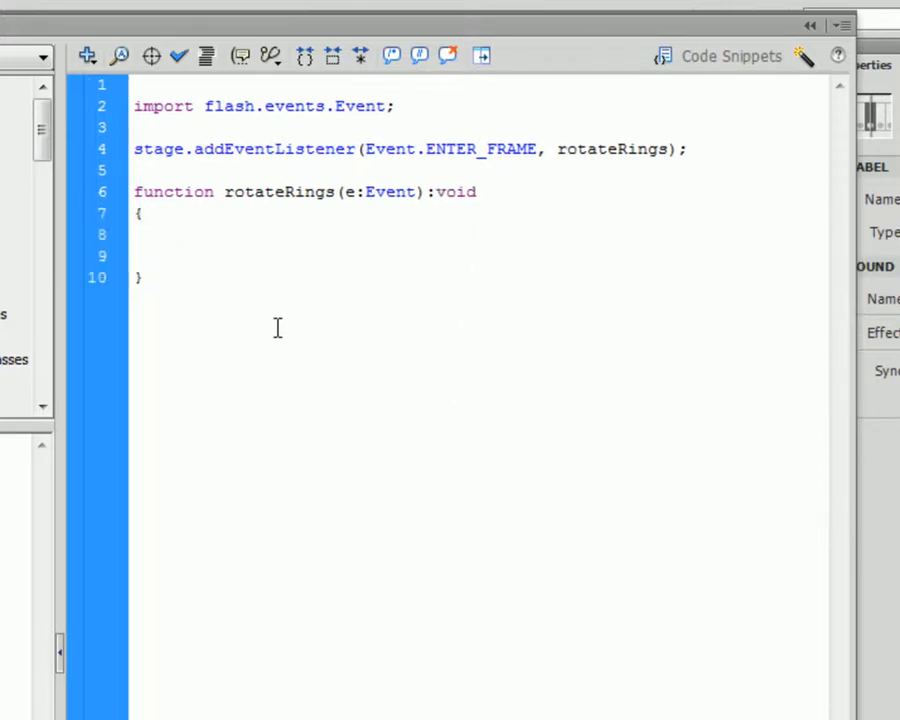
pyautogui.press('BackSpace')
pyautogui.press('BackSpace')
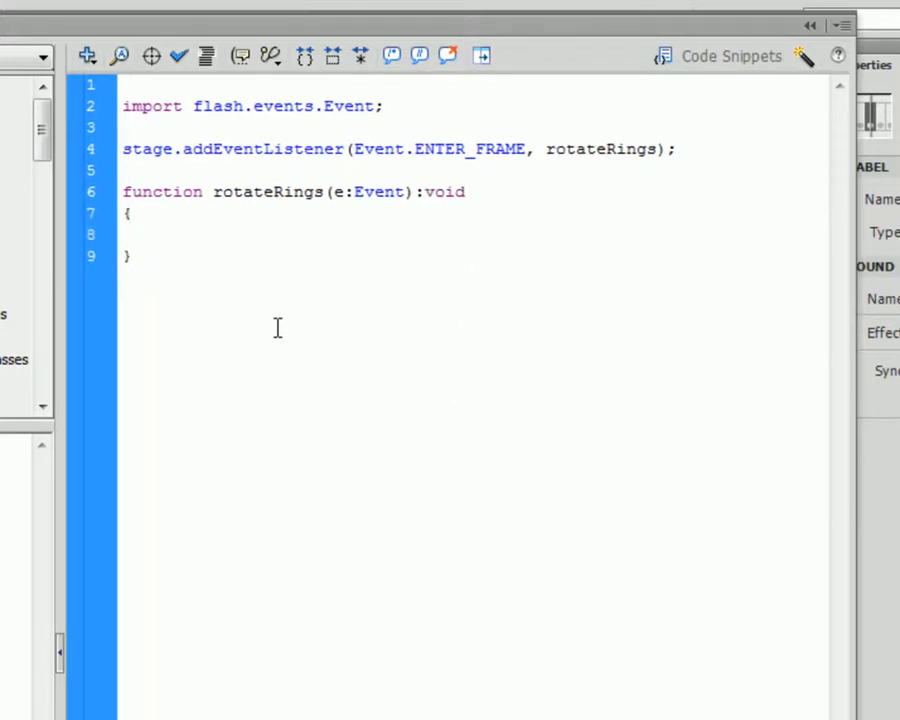
# Write mcRing1.rotation += 1; in the body of the rotateRings function and save the file
pyautogui.write('mc')
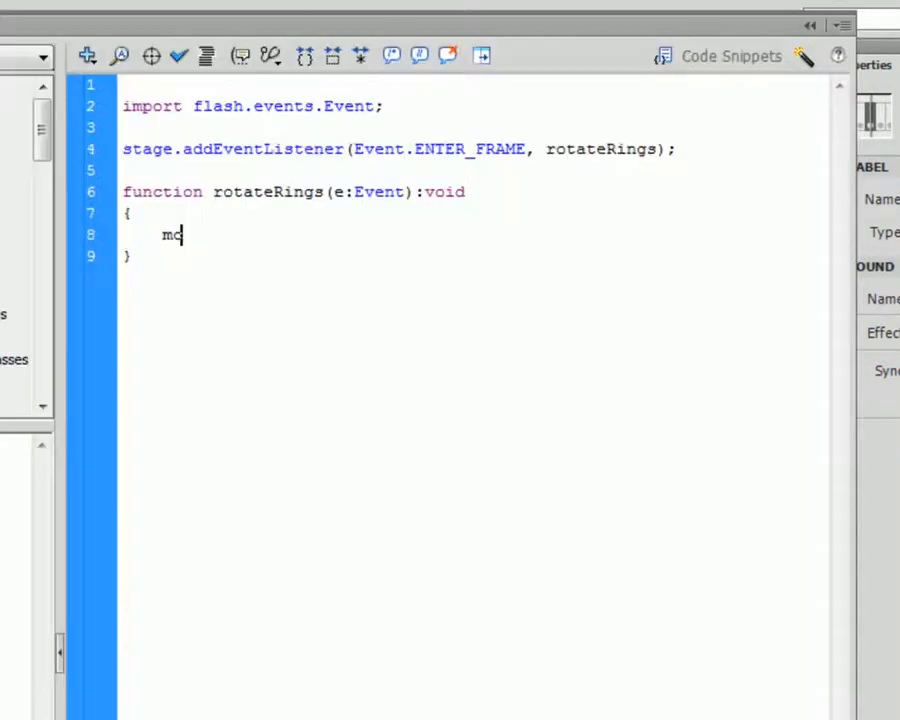
pyautogui.write('Ring')
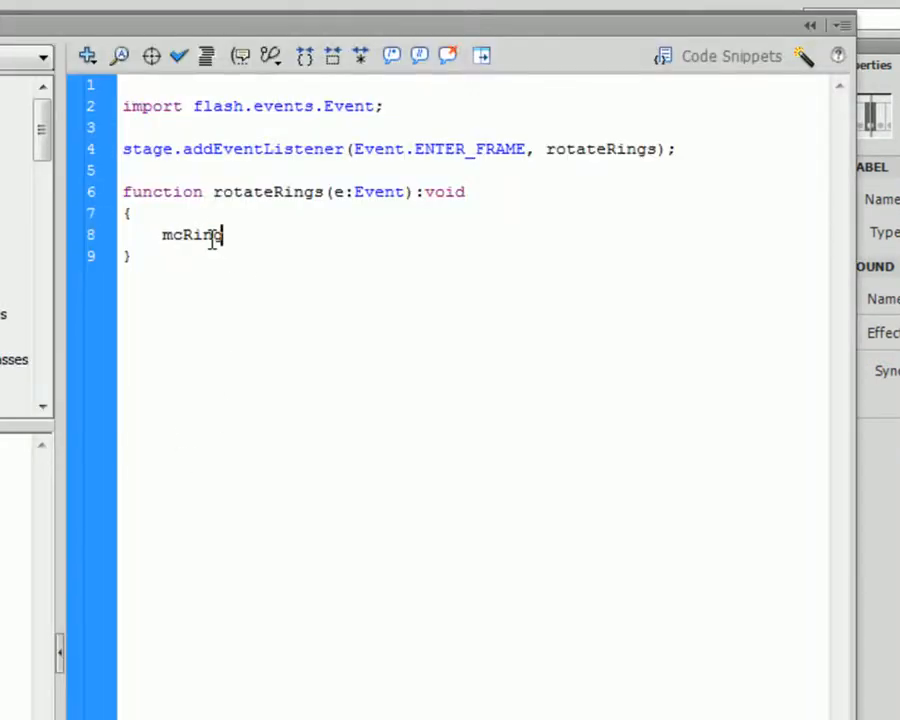
pyautogui.write('1.rotatio')
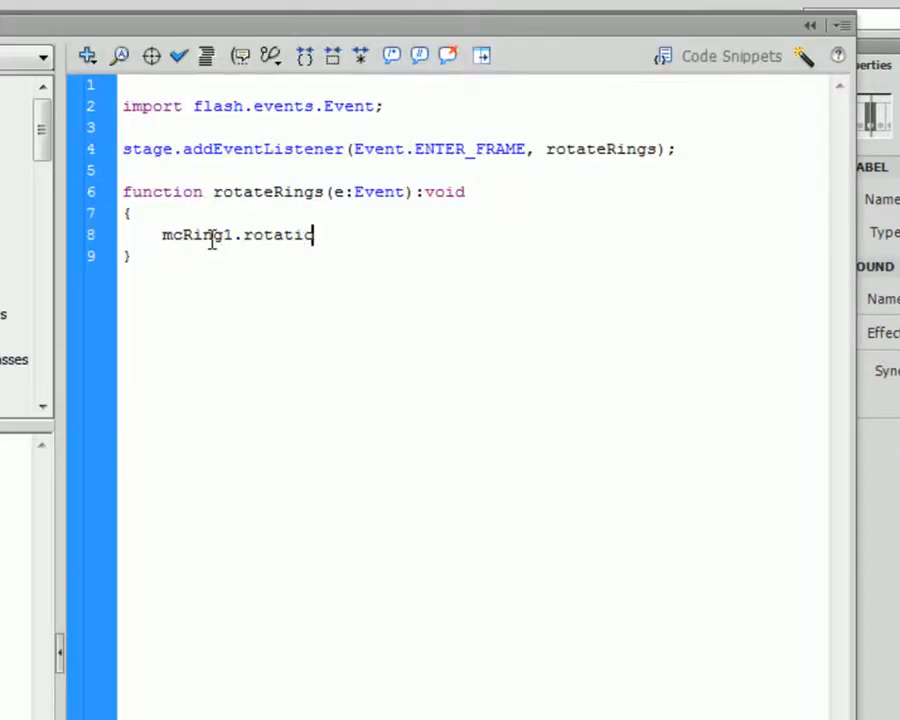
pyautogui.write('n += 1;')
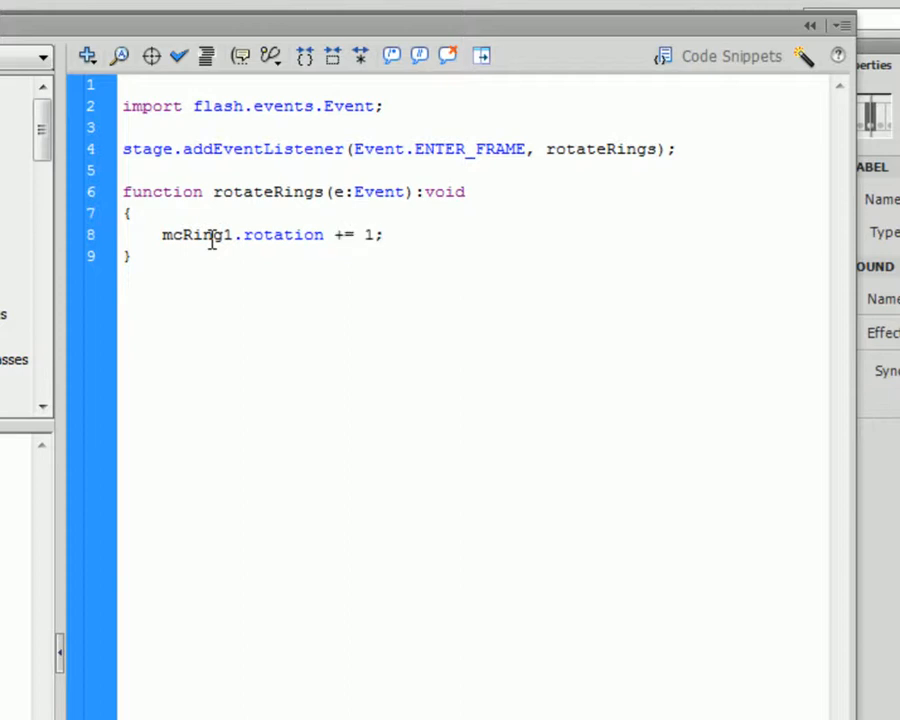
pyautogui.hotkey('ctrl', 's')
# Add the comment //Rotate our movieclip by 1 degree above the mcRing1.rotation line and test the movie
pyautogui.click(241, 217)
pyautogui.press('Return')
pyautogui.write('//Rotate')
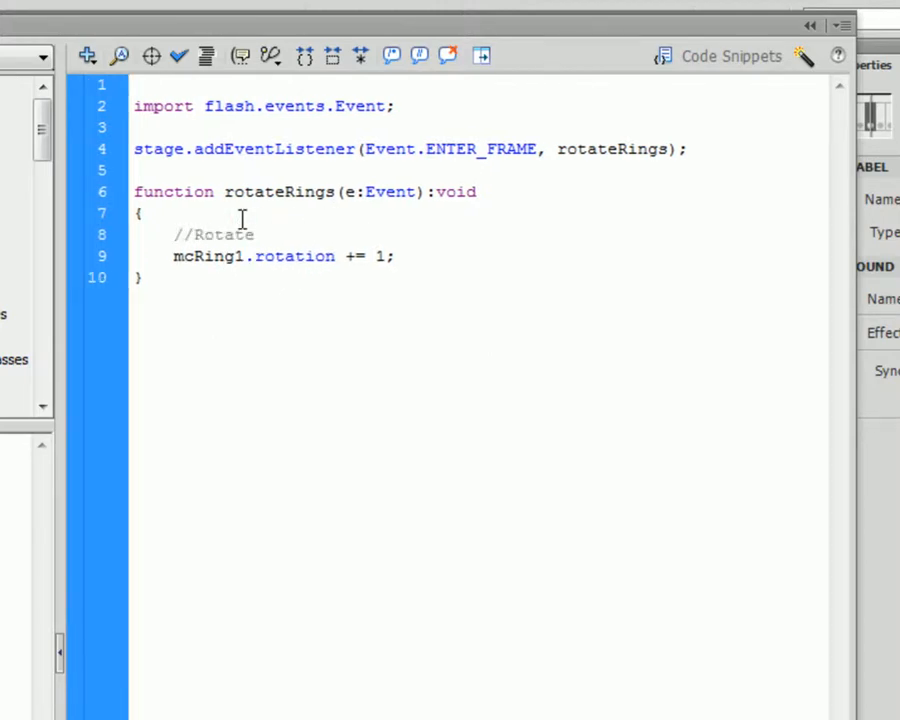
pyautogui.write(' our ')
pyautogui.write('move')
pyautogui.write('ieclip ')
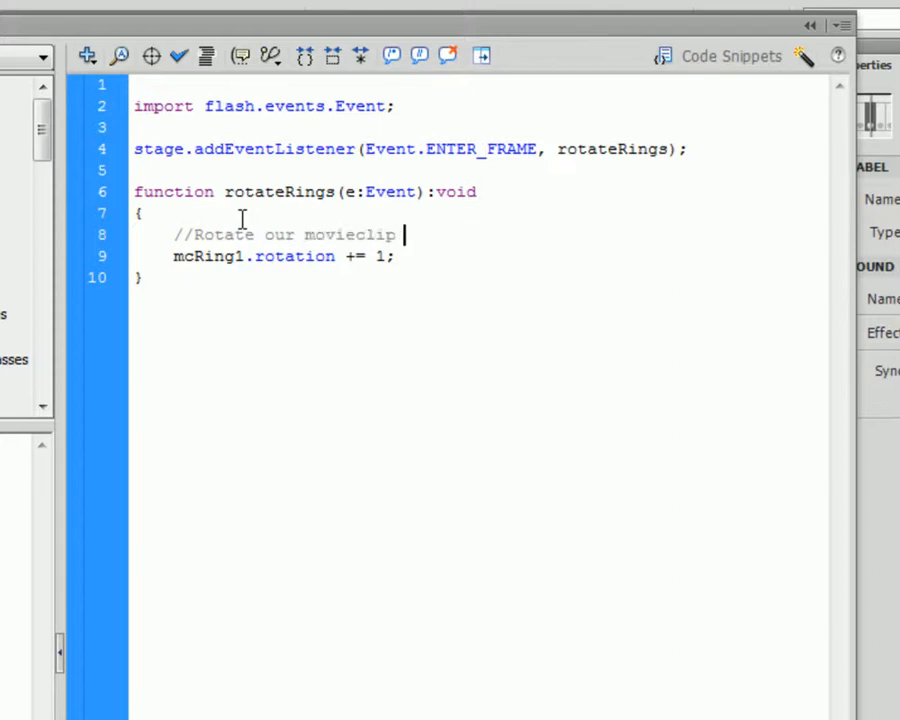
pyautogui.write('by 1 degree')
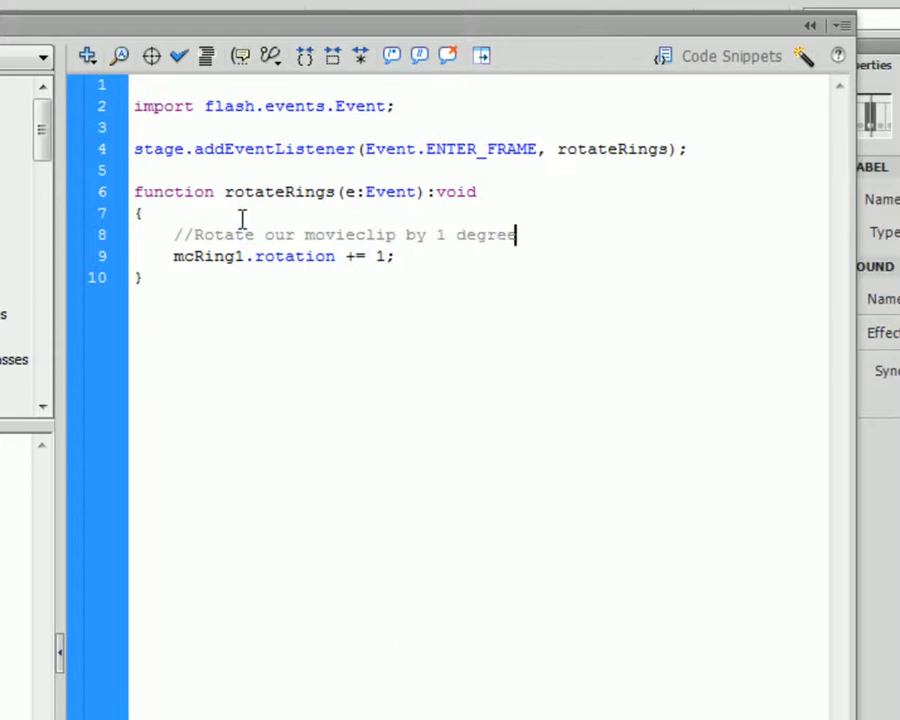
pyautogui.hotkey('ctrl', 'Return')
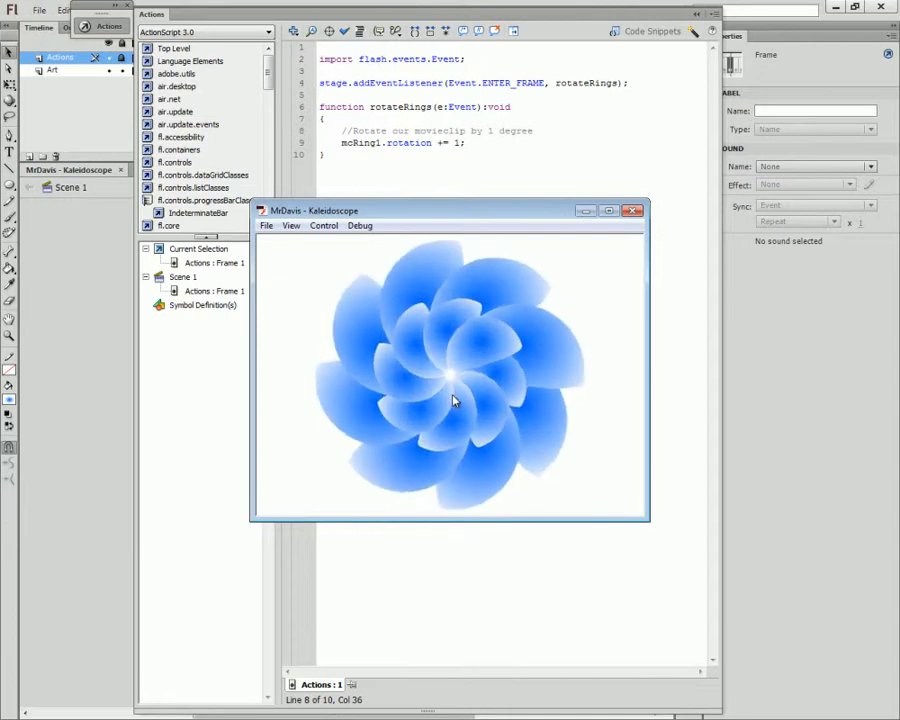
pyautogui.click(632, 212)
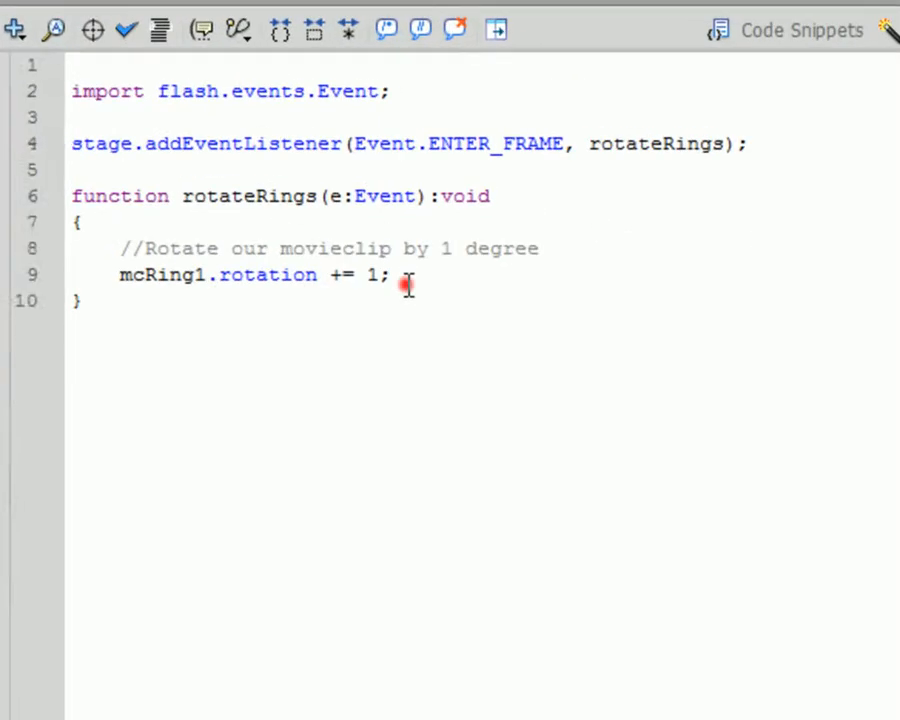
# Leave a blank line after the mcRing1.rotation statement and write mcRing1.outter.rotation += 1; inside the function
pyautogui.click(466, 143)
pyautogui.press('Return')
pyautogui.press('Return')
pyautogui.write('mc')
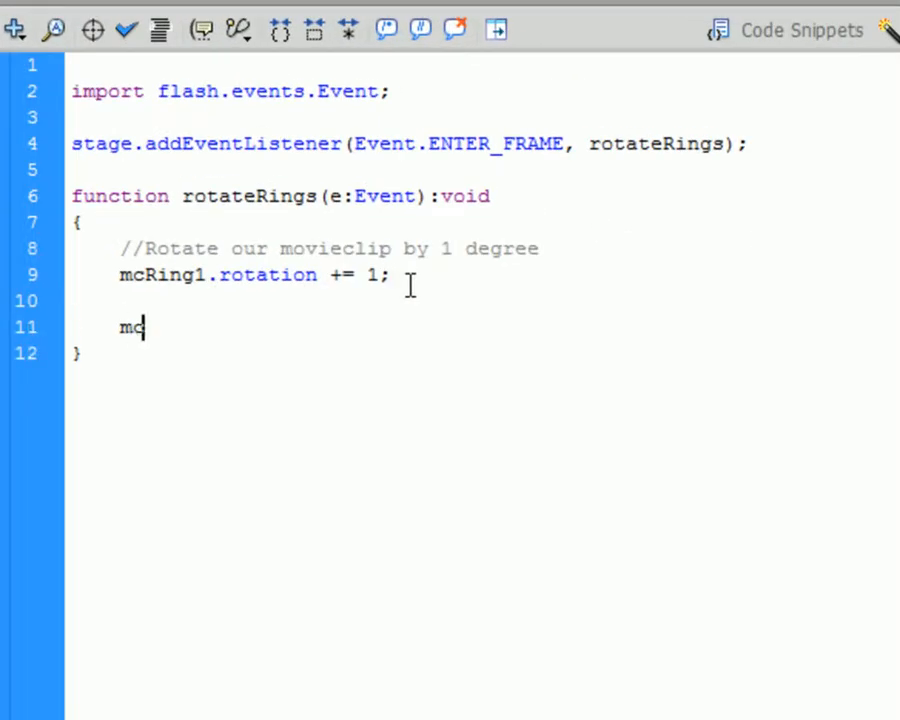
pyautogui.write('Ring1.out')
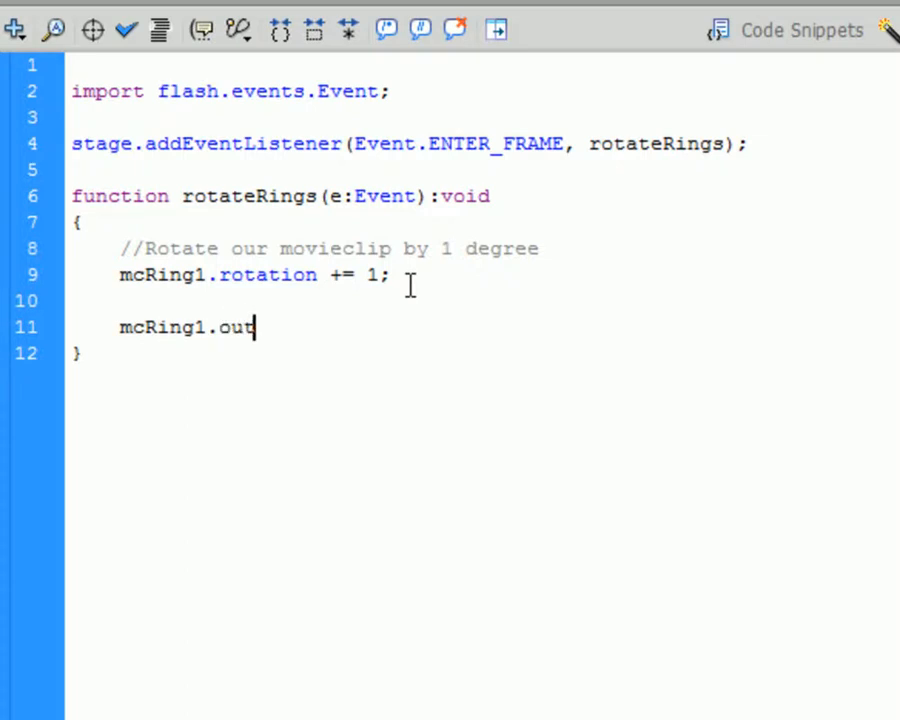
pyautogui.write('ter.rotatio')
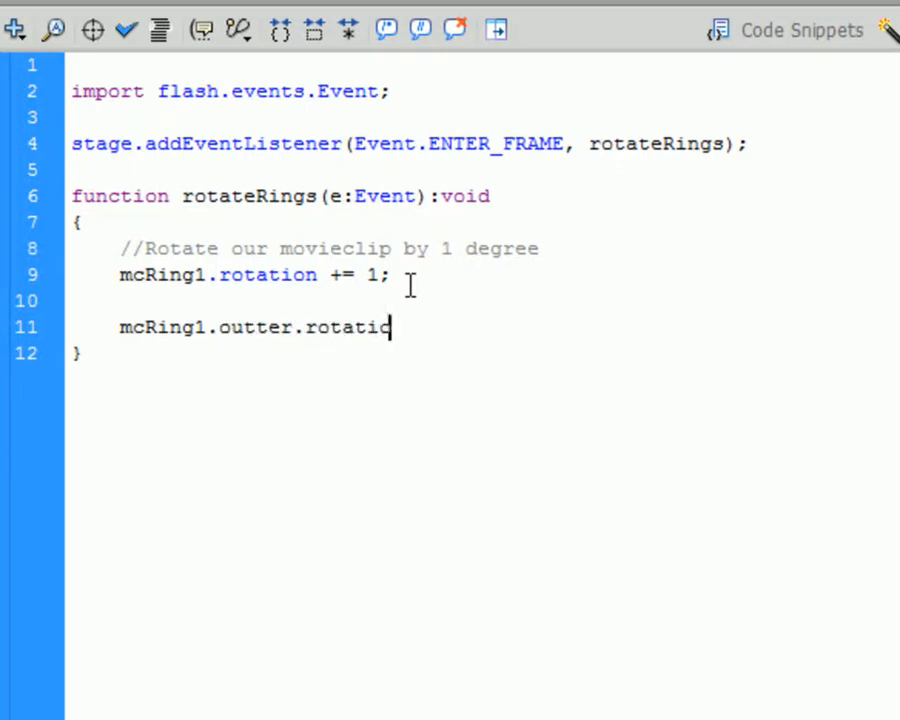
pyautogui.write('n +=')
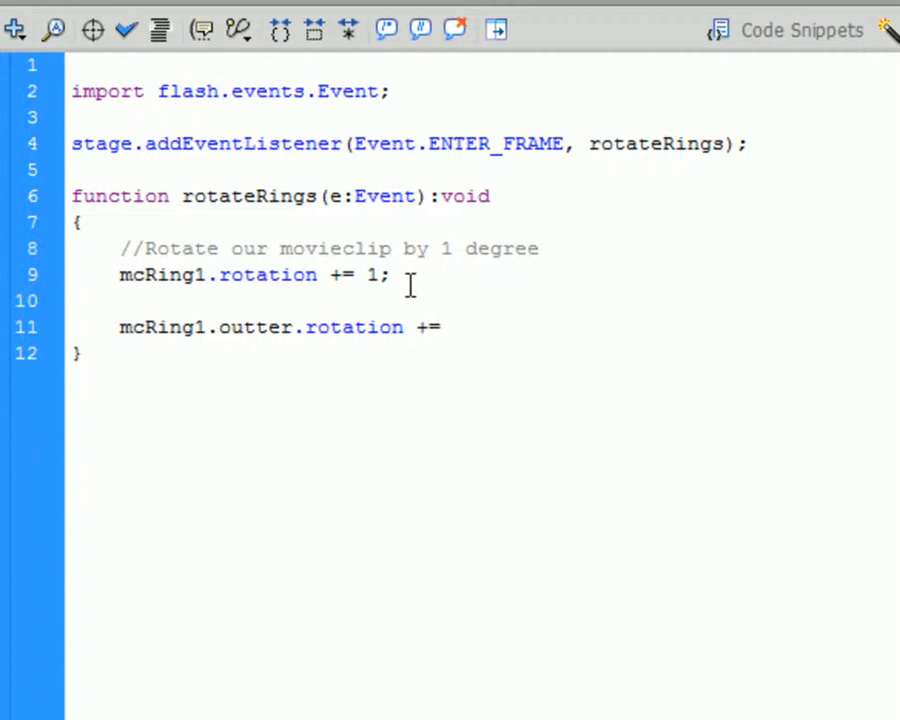
pyautogui.write(' 1;')
# Duplicate the mcRing1.outter.rotation line directly below itself and change outter to inner in the copy
pyautogui.hotkey('shift', 'Home')
pyautogui.hotkey('ctrl', 'c')
pyautogui.press('End')
pyautogui.press('Return')
pyautogui.hotkey('ctrl', 'v')
pyautogui.hotkey('ctrl', 'Left')
pyautogui.hotkey('ctrl', 'Left')
pyautogui.hotkey('ctrl', 'Left')
pyautogui.hotkey('ctrl', 'Left')
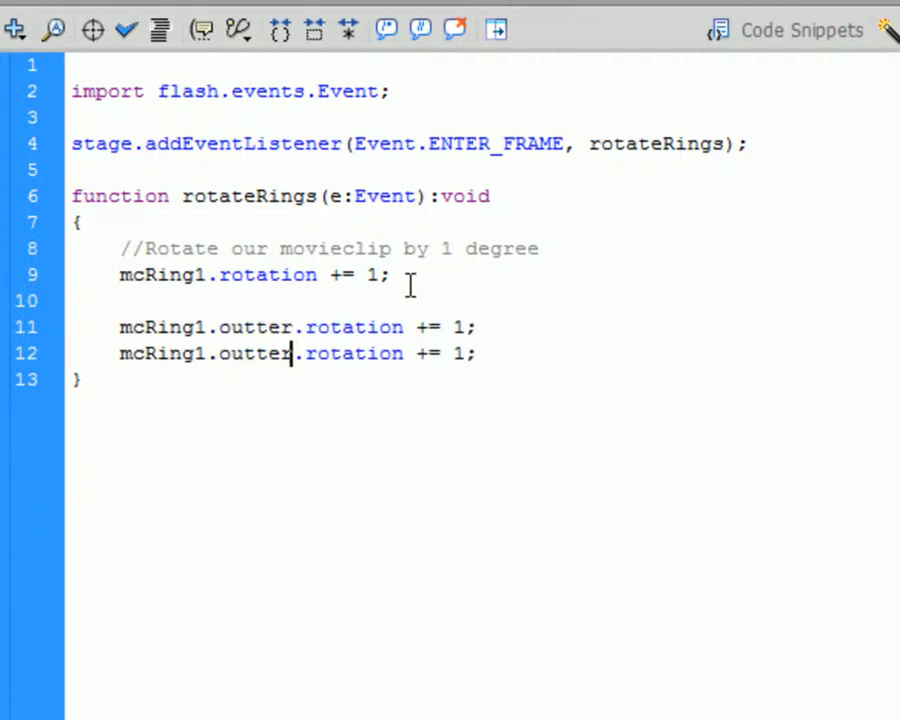
pyautogui.hotkey('ctrl', 'shift', 'Left')
pyautogui.press('BackSpace')
pyautogui.write('inne')
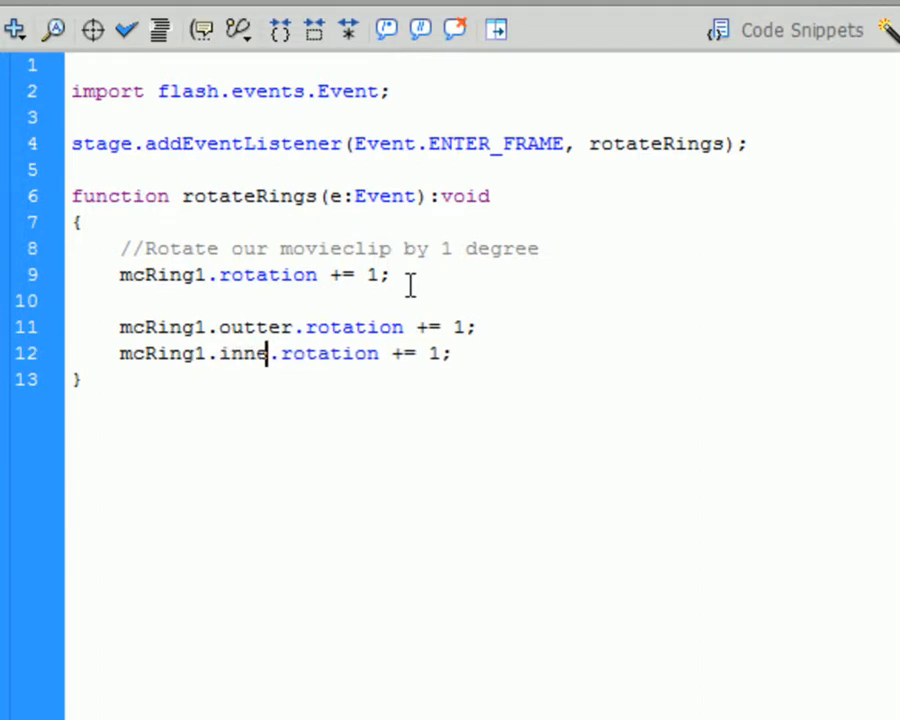
pyautogui.write('r')
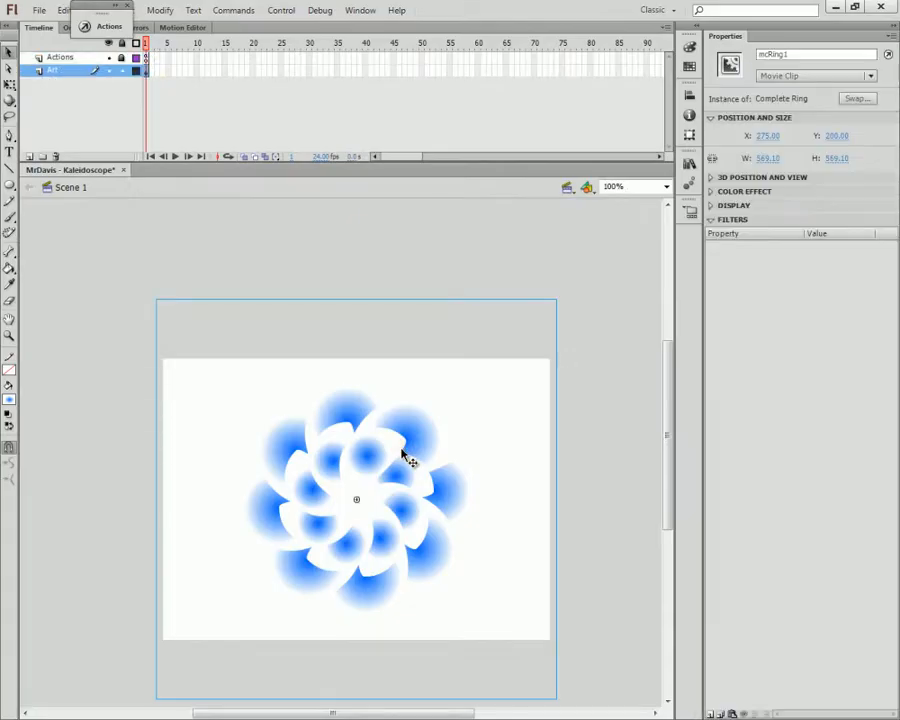
# Open the Complete Ring symbol for editing and rename its small central ring instance innerRing
pyautogui.doubleClick(363, 468)
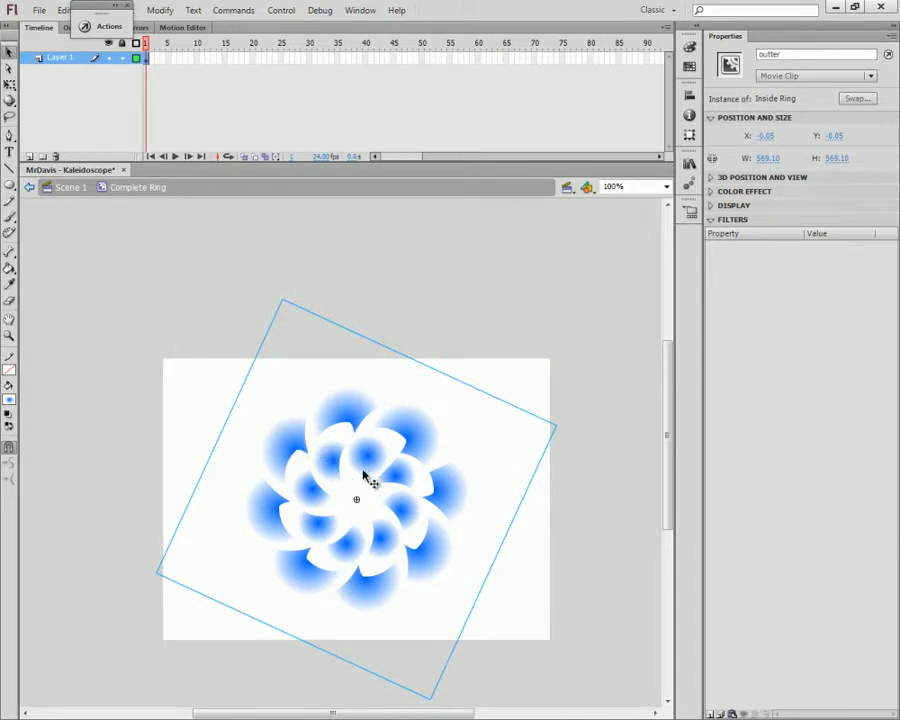
pyautogui.click(373, 478)
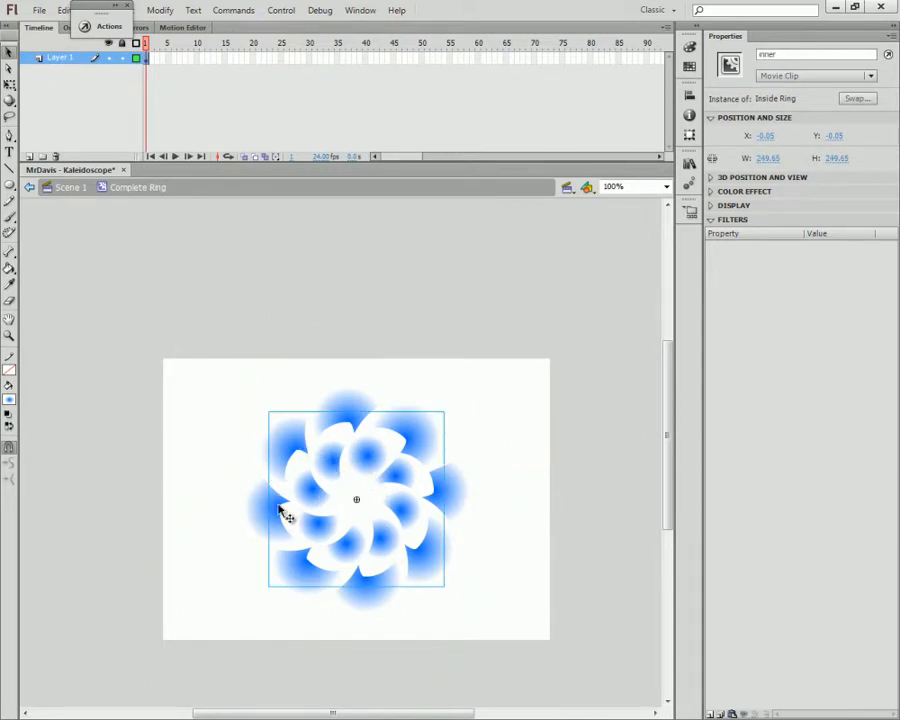
pyautogui.click(808, 54)
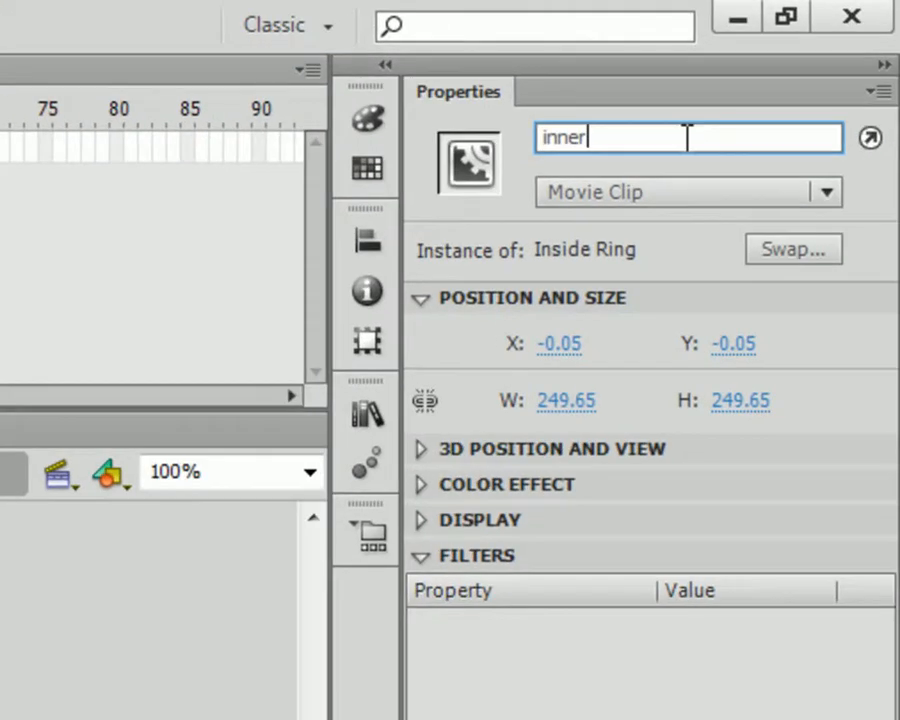
pyautogui.write('Ring')
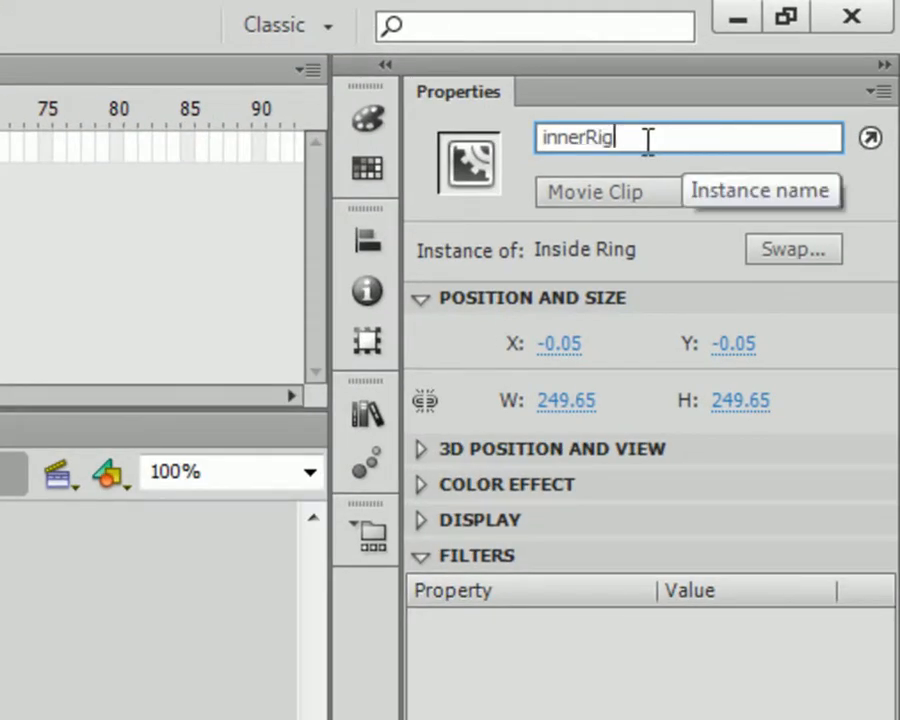
pyautogui.press('Return')
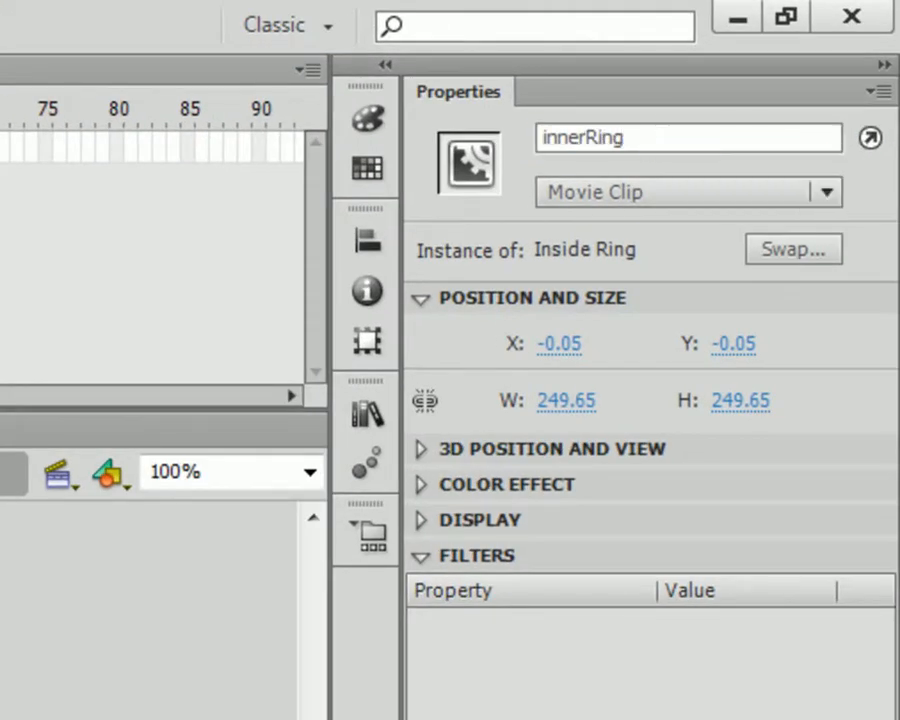
# Rename the large outer ring instance in Complete Ring outterRing and return to Scene 1
pyautogui.click(654, 138)
pyautogui.write('R')
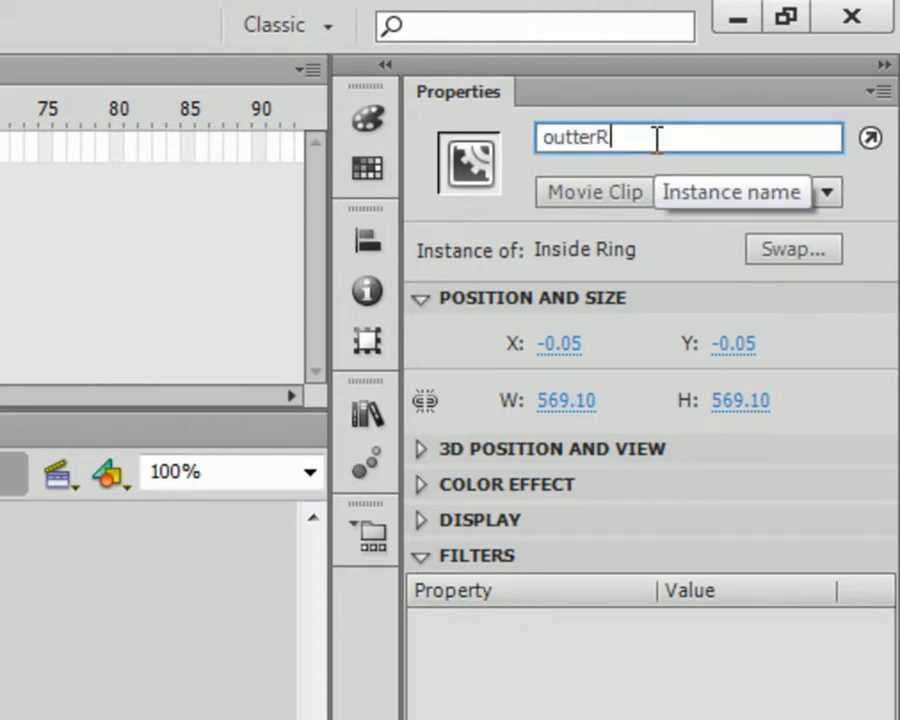
pyautogui.write('ing')
pyautogui.press('Return')
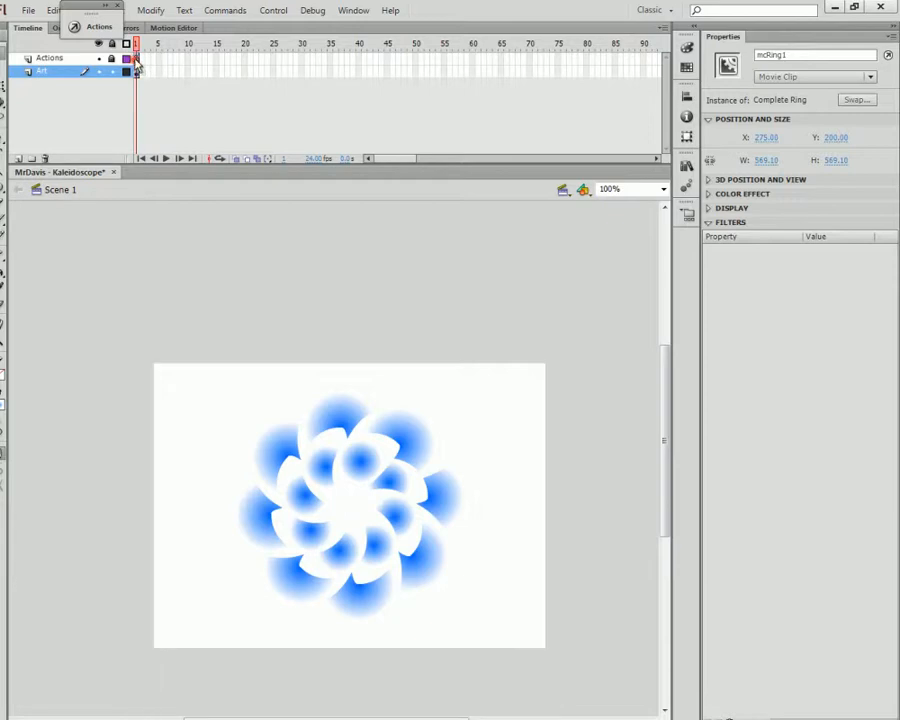
# In the Actions script, change outter to outterRing and inner to innerRing, and make the innerRing line use -= 1
pyautogui.click(137, 60)
pyautogui.click(82, 27)
pyautogui.hotkey('ctrl', 's')
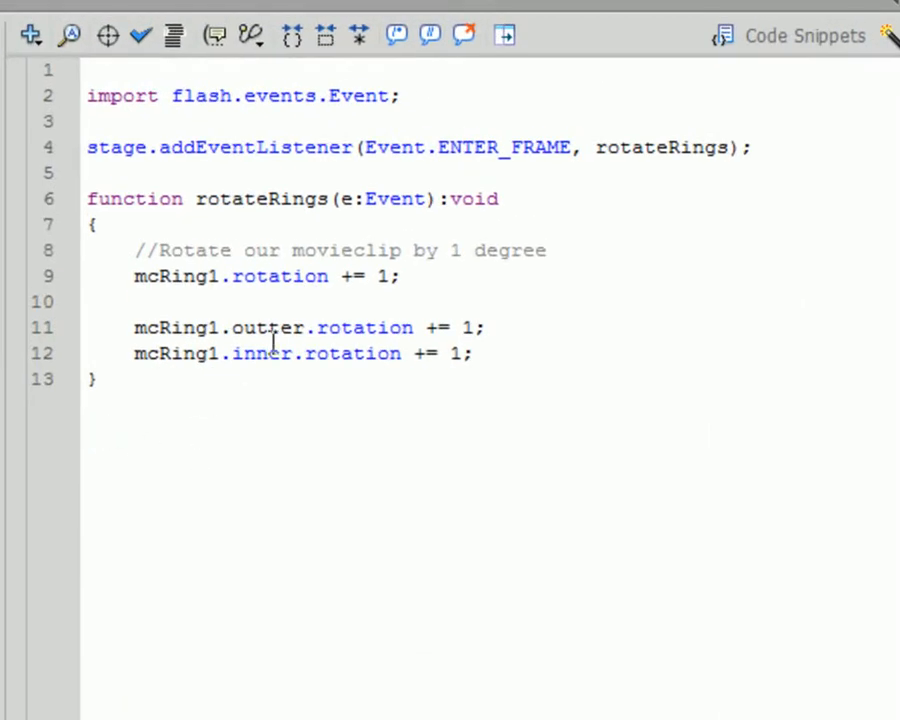
pyautogui.click(304, 328)
pyautogui.write('Ring')
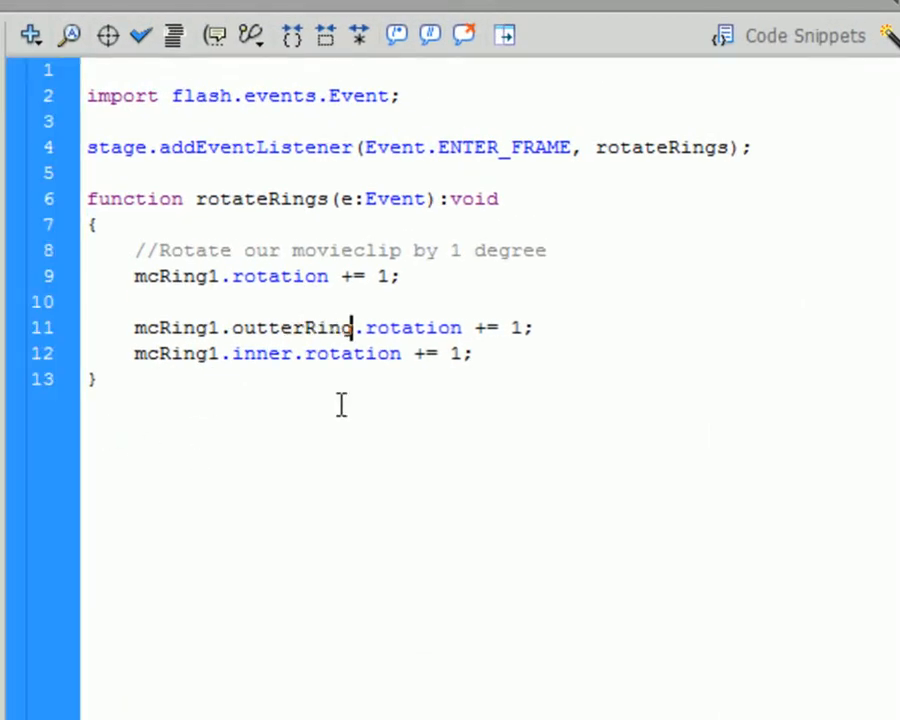
pyautogui.press('Left')
pyautogui.press('Left')
pyautogui.press('Left')
pyautogui.press('Left')
pyautogui.write('Ring')
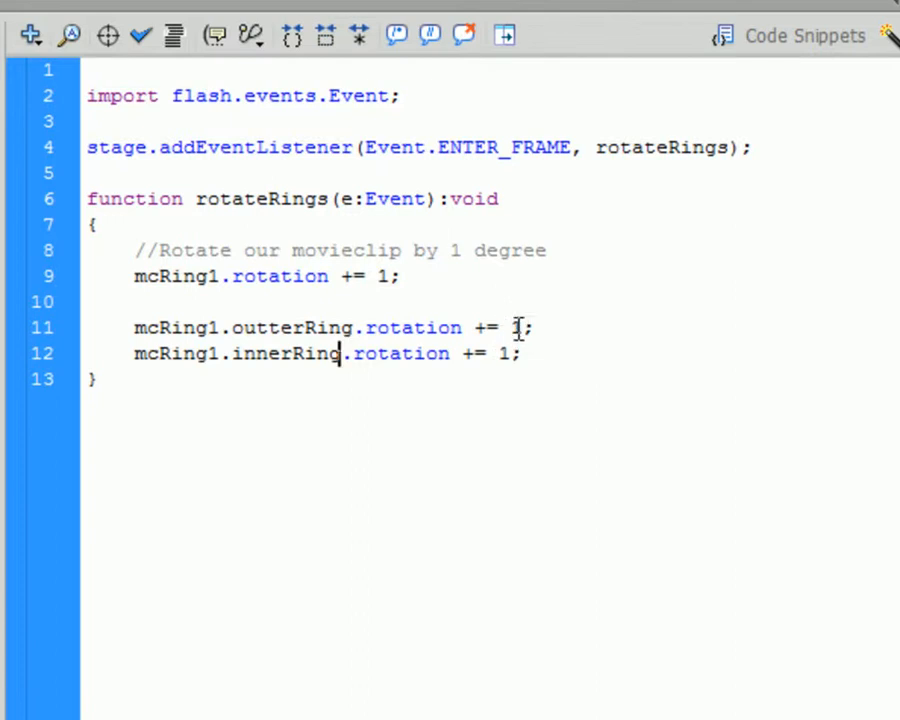
pyautogui.moveTo(462, 354); pyautogui.dragTo(476, 354)
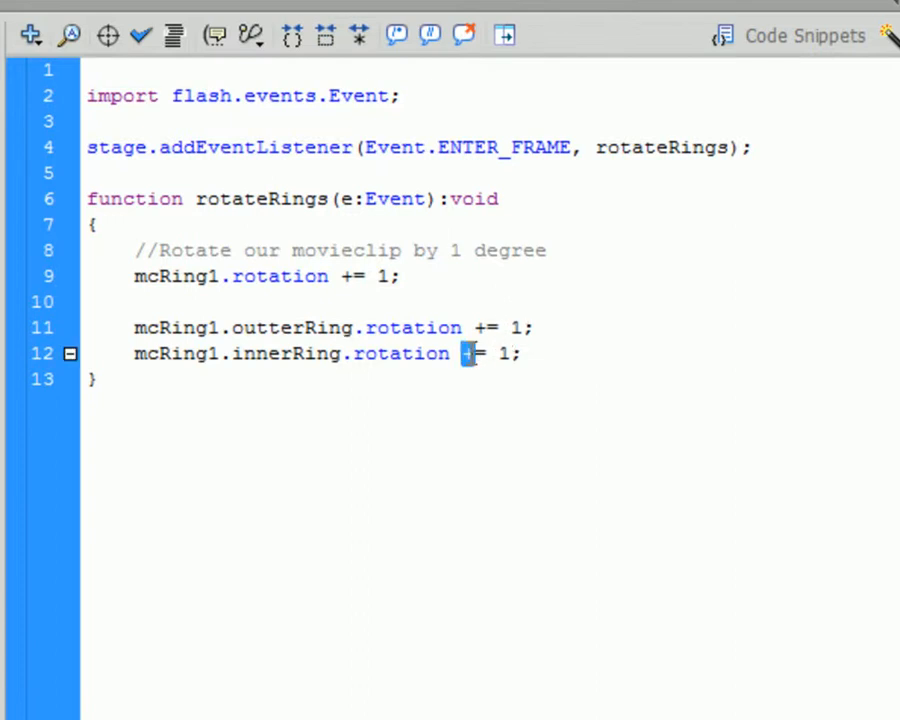
pyautogui.write('-')
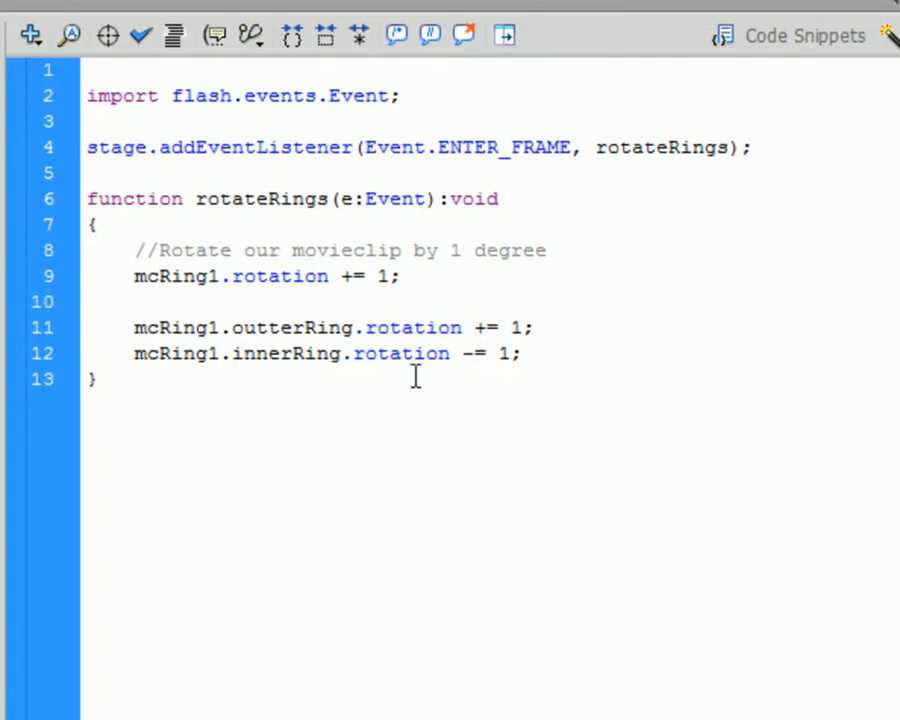
# Comment out the mcRing1.rotation += 1; line with // and test the movie
pyautogui.click(143, 285)
pyautogui.write('//')
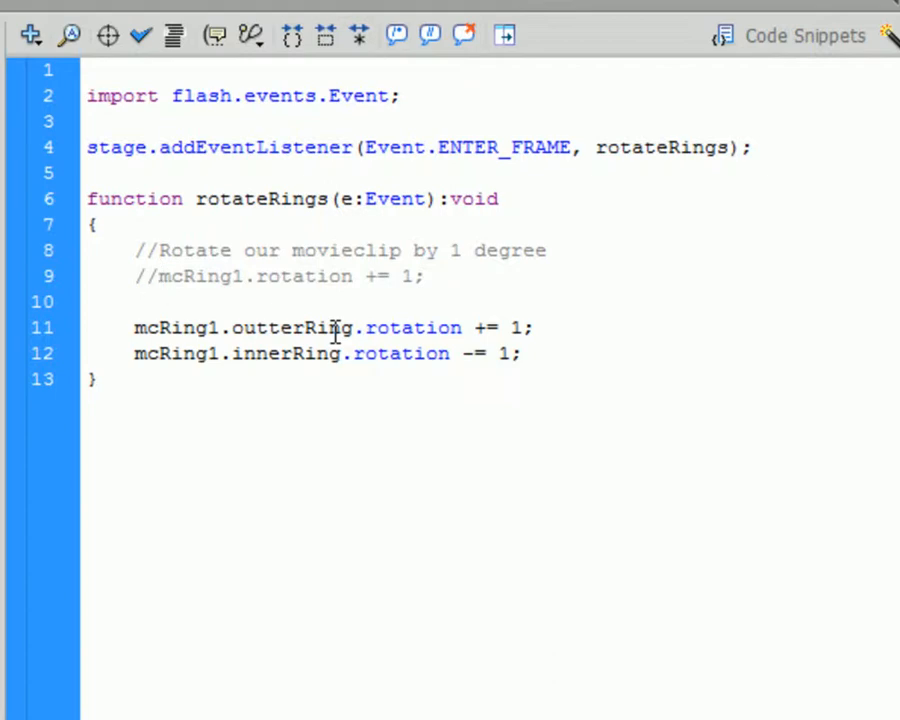
pyautogui.hotkey('ctrl', 'Return')
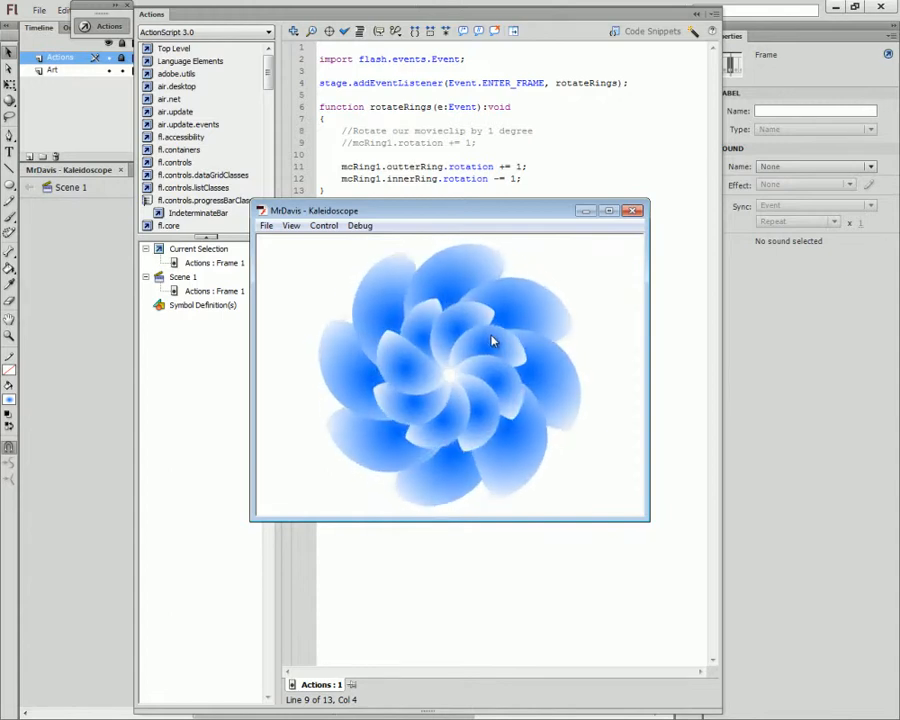
pyautogui.click(634, 212)
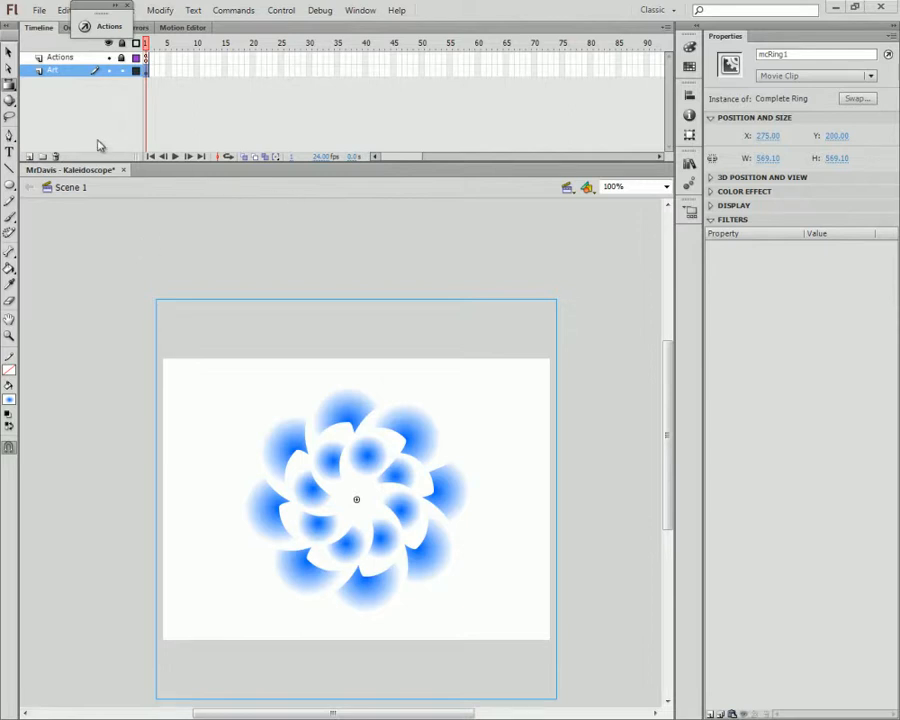
# Move the mcRing1 instance horizontally to the stage's left edge, at about X 13
pyautogui.click(9, 51)
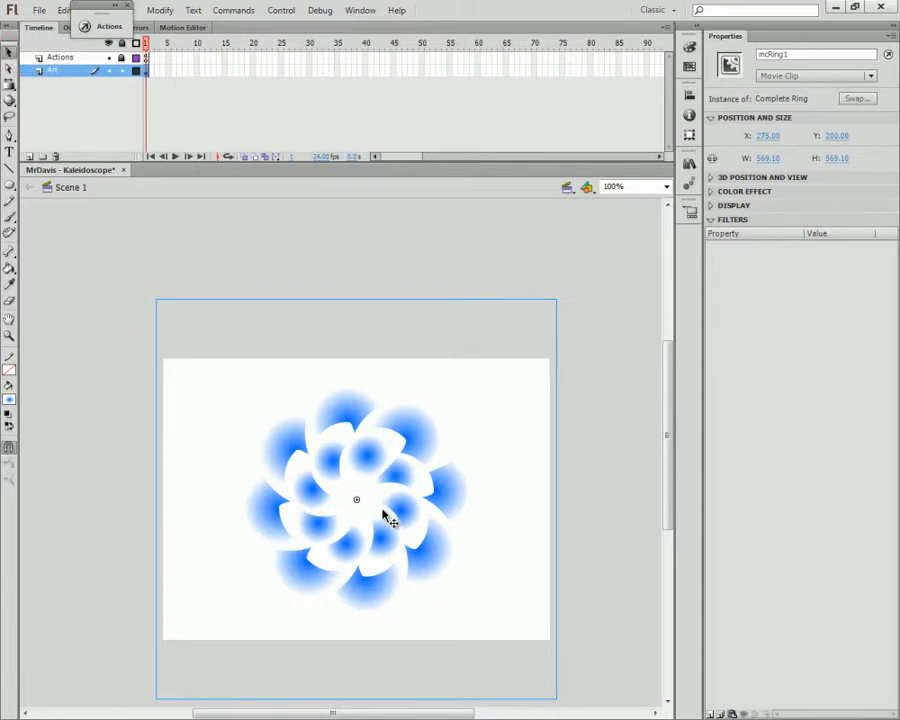
pyautogui.moveTo(412, 511); pyautogui.dragTo(233, 518)
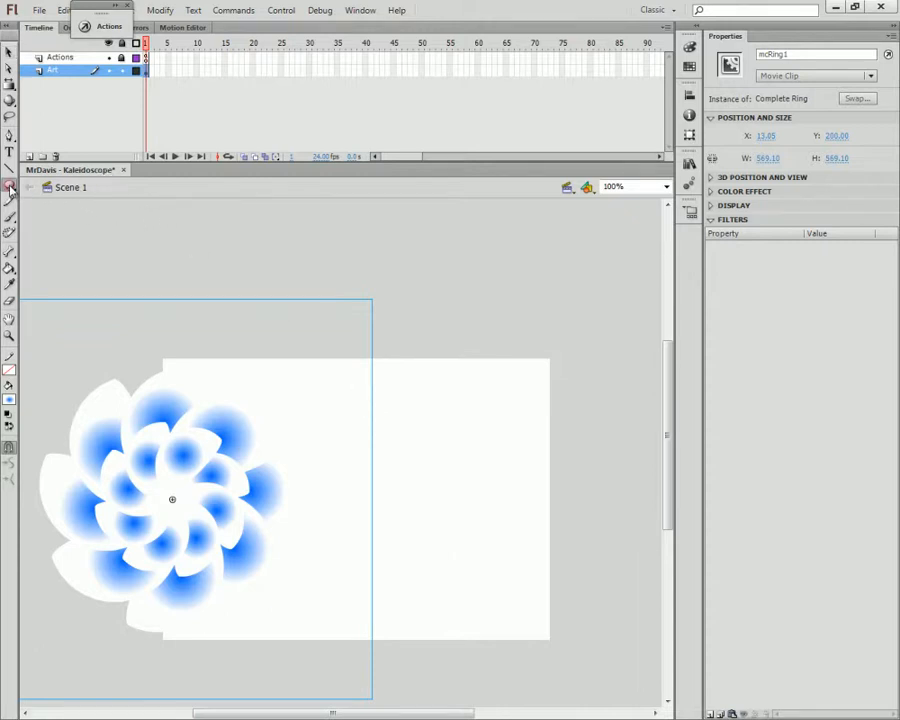
# Draw a square of about 120 by 120 px on the stage's empty half, filled with the preset blue-white-gold linear gradient
pyautogui.moveTo(8, 183); pyautogui.dragTo(52, 193)
pyautogui.click(9, 398)
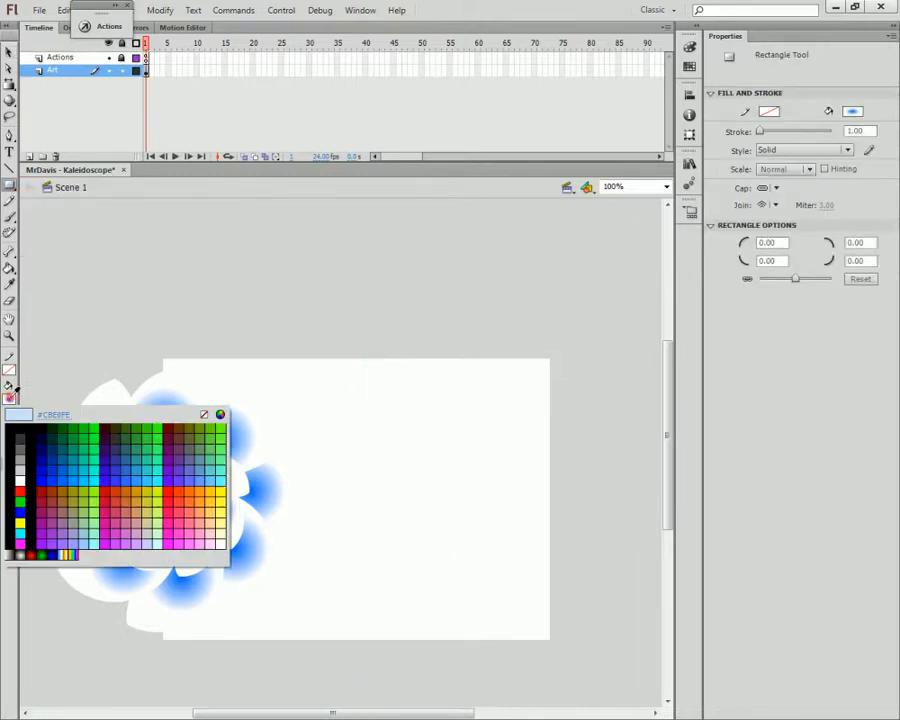
pyautogui.click(71, 550)
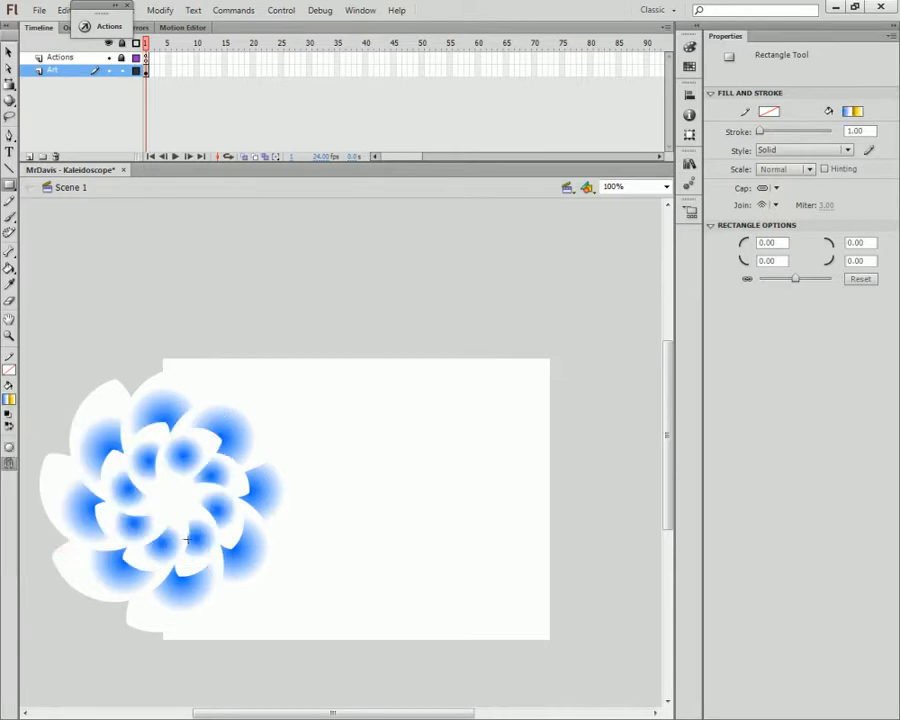
pyautogui.moveTo(407, 441)
pyautogui.mouseDown()
pyautogui.moveTo(423, 468)
pyautogui.moveTo(500, 530)
pyautogui.moveTo(492, 522)
pyautogui.mouseUp()
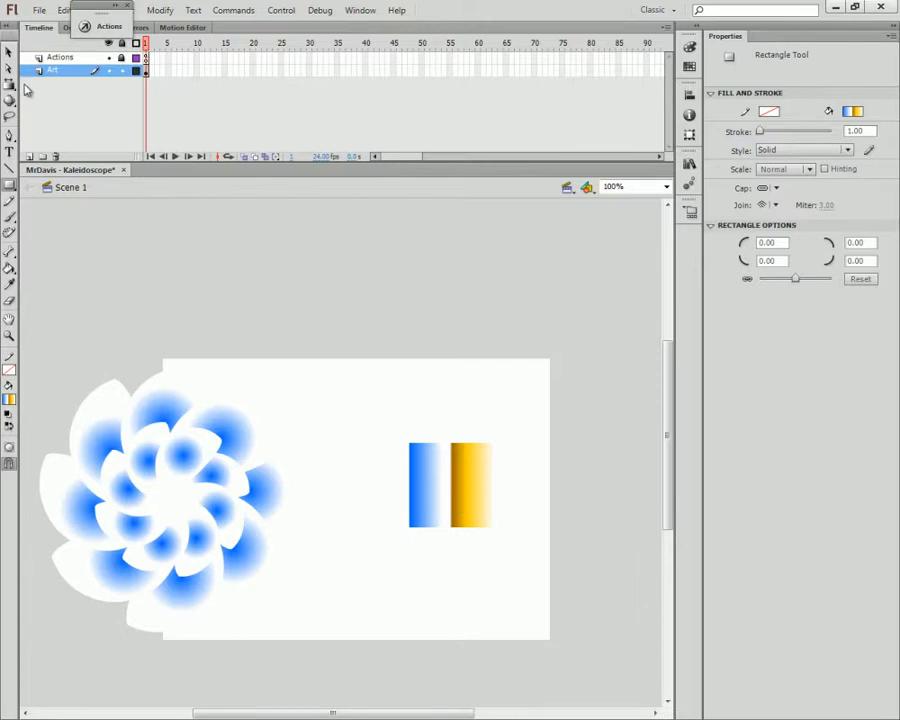
# Delete the square's lower-right corner point so the shape becomes a right triangle
pyautogui.click(8, 52)
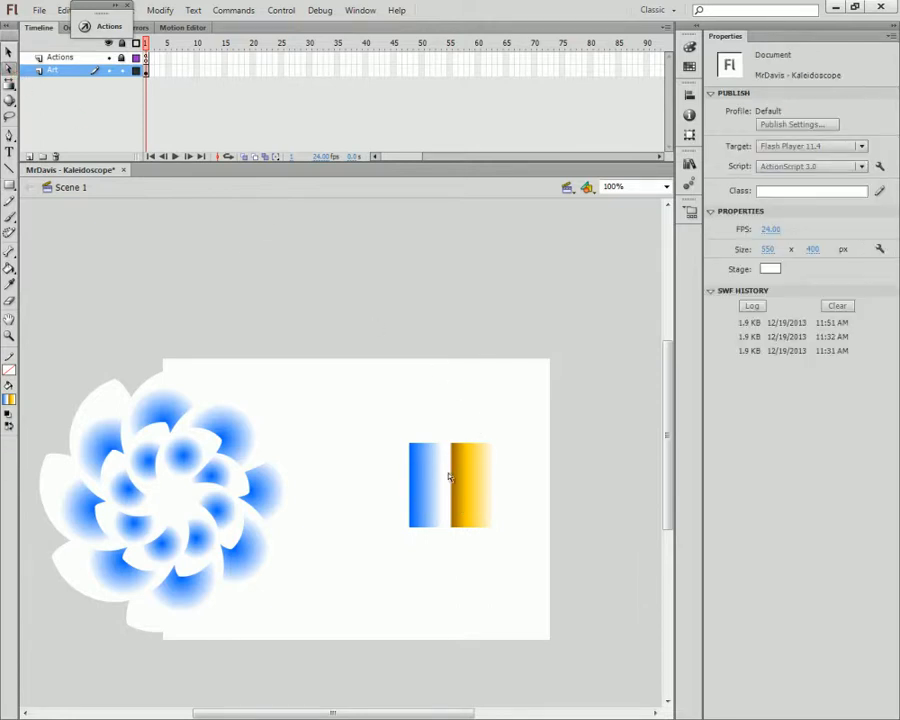
pyautogui.moveTo(527, 513); pyautogui.dragTo(473, 571)
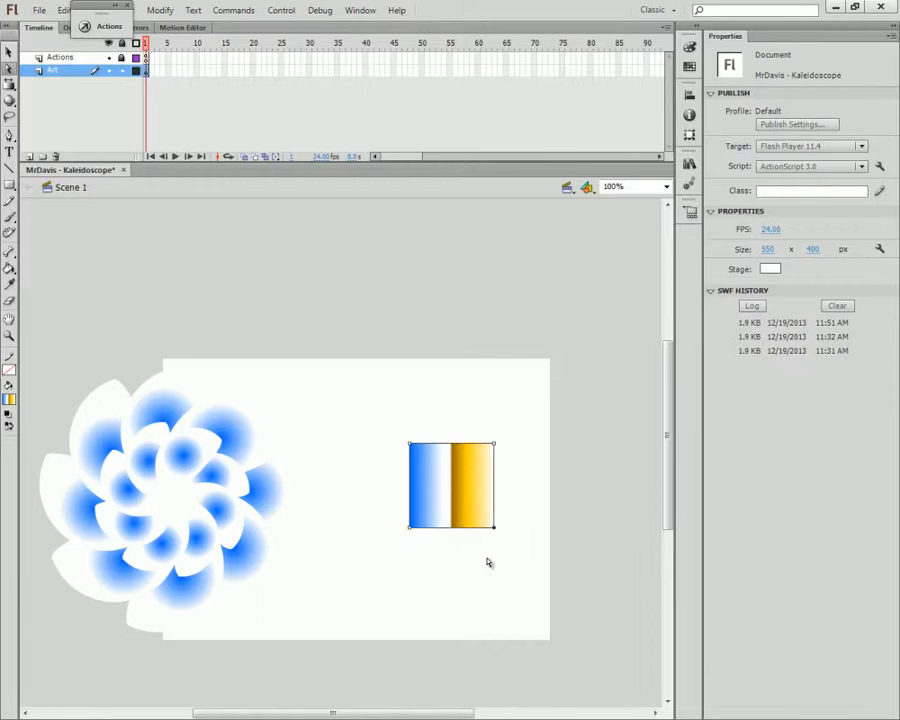
pyautogui.press('Delete')
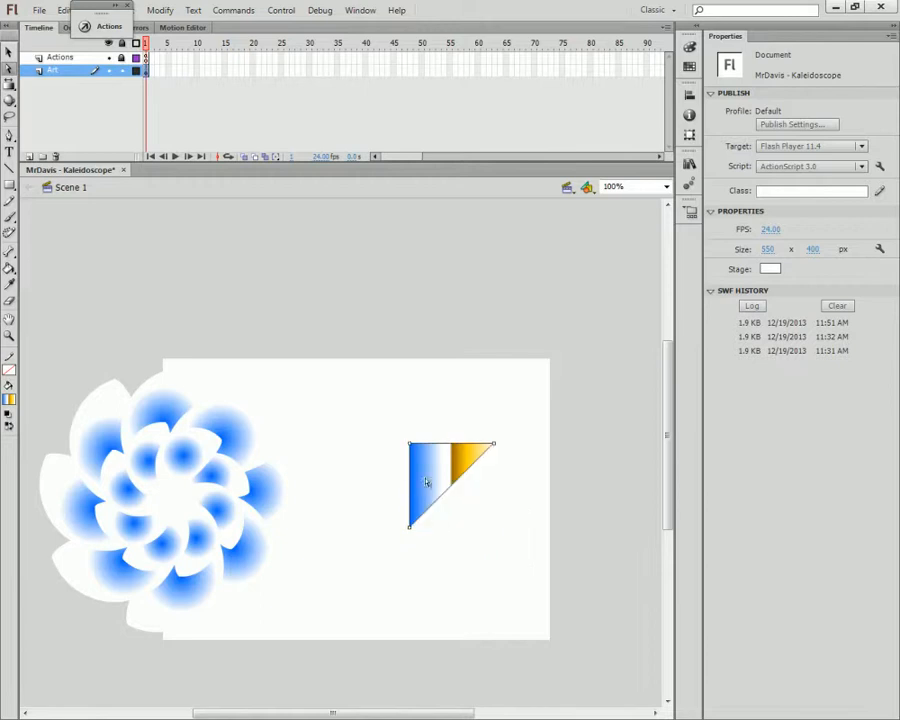
# Convert the gradient triangle to a movie clip symbol named Piece2 with centre registration
pyautogui.click(9, 52)
pyautogui.moveTo(526, 390); pyautogui.dragTo(400, 637)
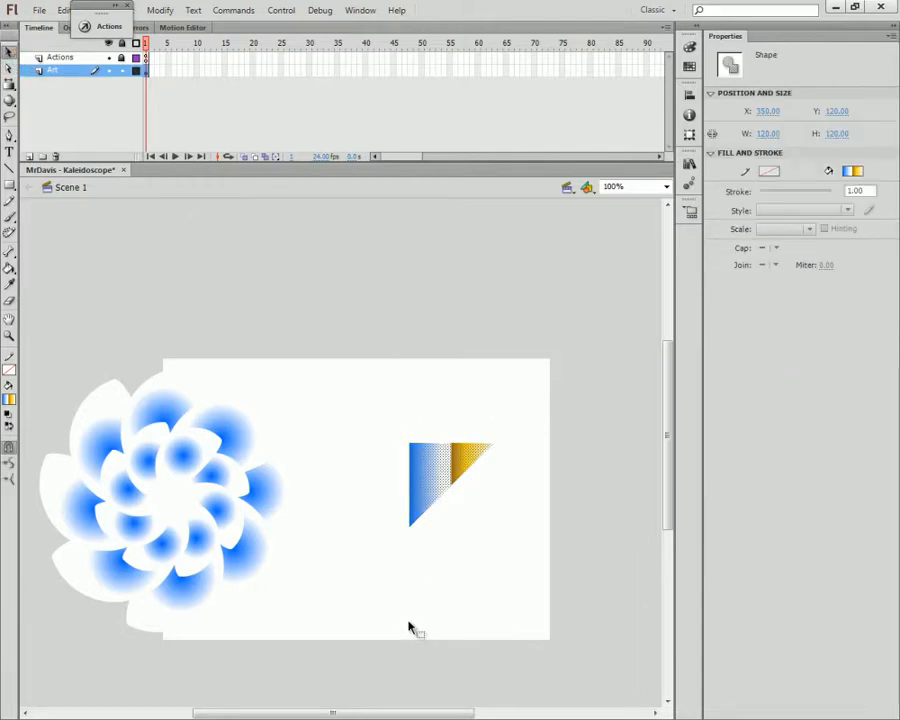
pyautogui.press('F8')
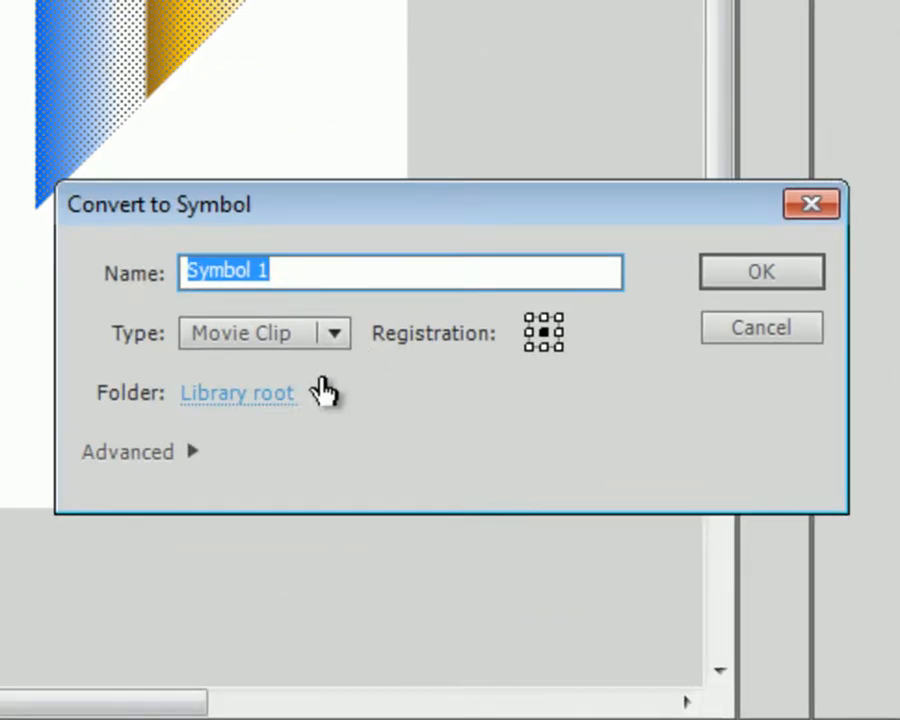
pyautogui.write('Piece')
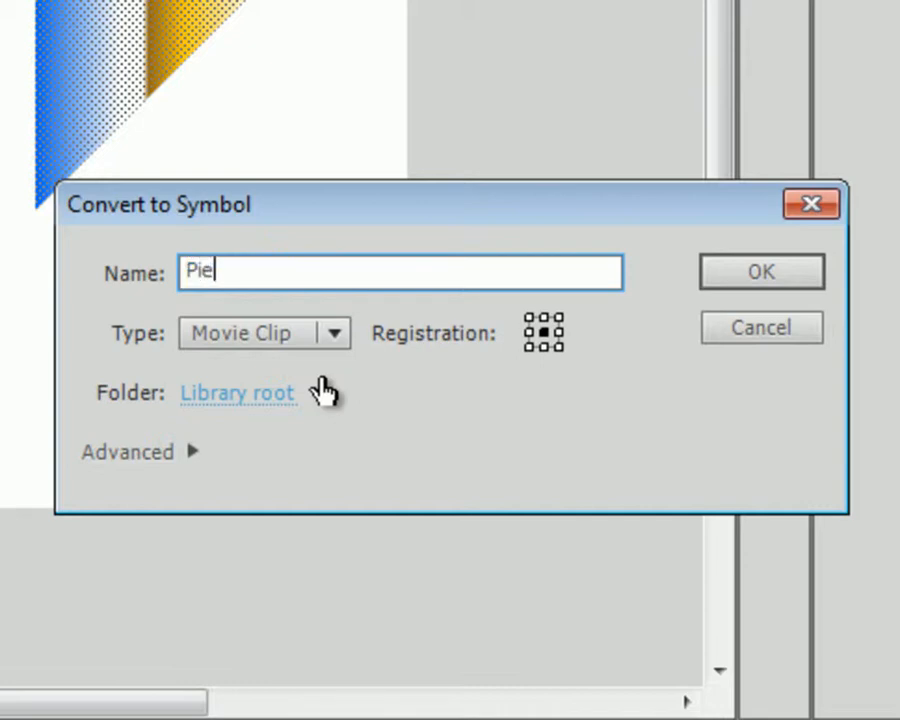
pyautogui.write('2')
pyautogui.press('Return')
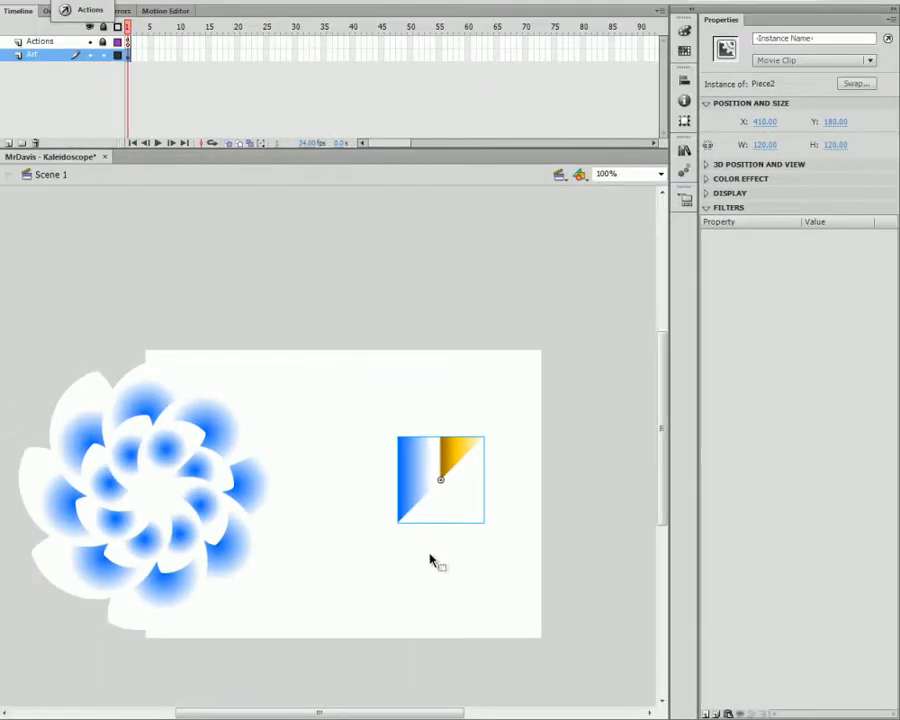
# Wrap the Piece2 instance in another movie clip symbol named Piece2 Container
pyautogui.click(434, 534)
pyautogui.click(426, 488)
pyautogui.moveTo(532, 400); pyautogui.dragTo(405, 580)
pyautogui.press('F8')
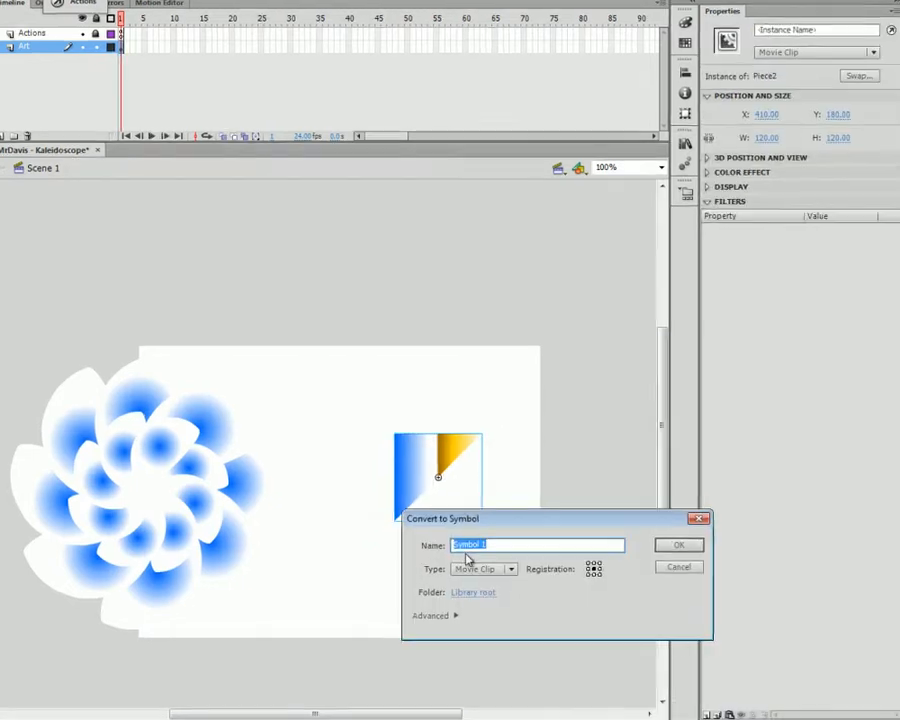
pyautogui.write('Pie')
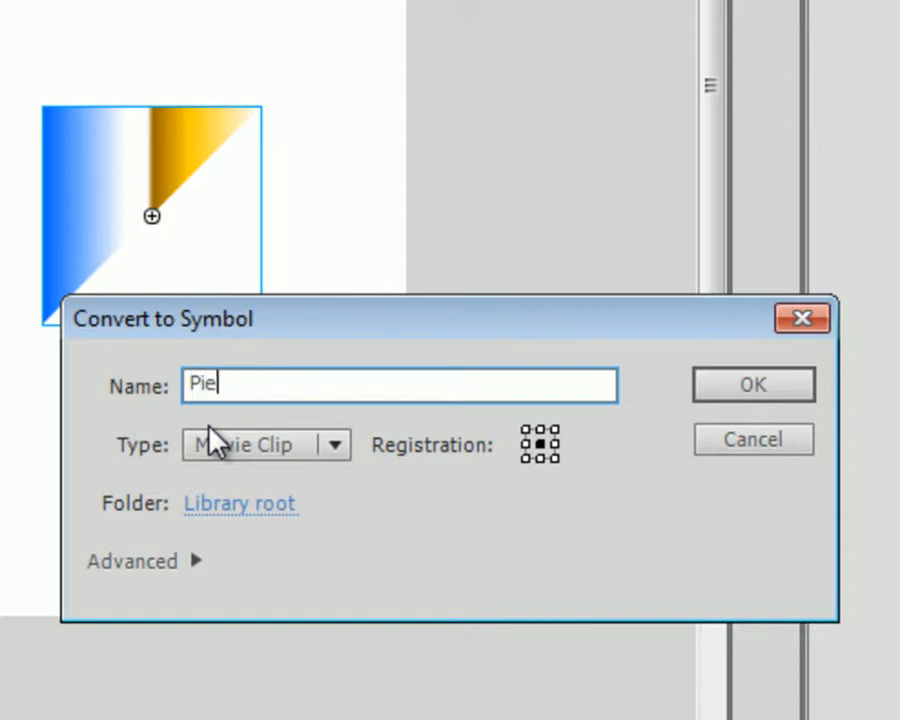
pyautogui.write('ce2 Container')
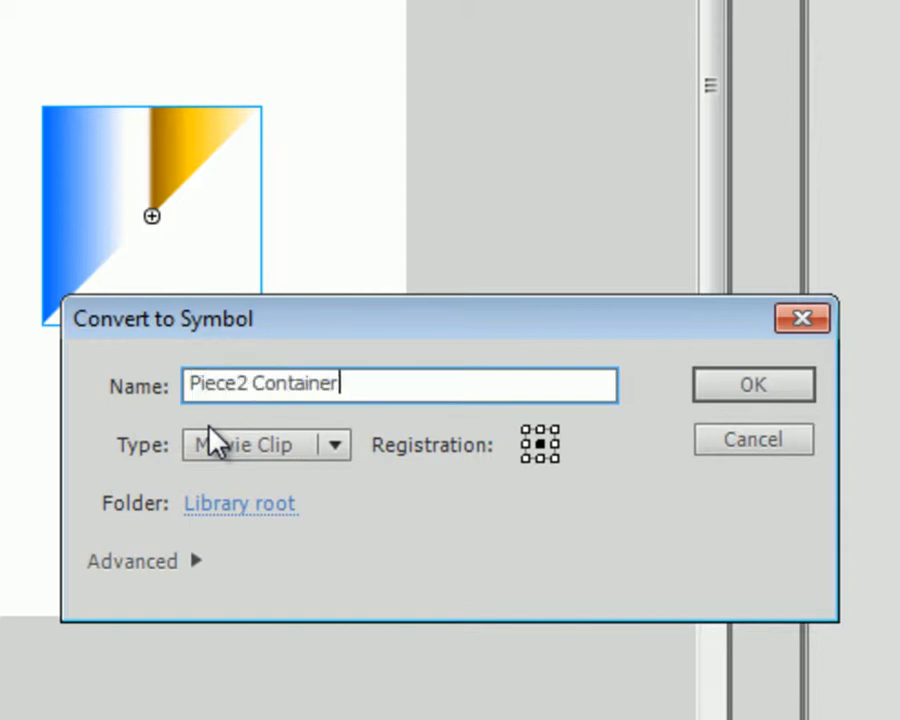
pyautogui.press('Return')
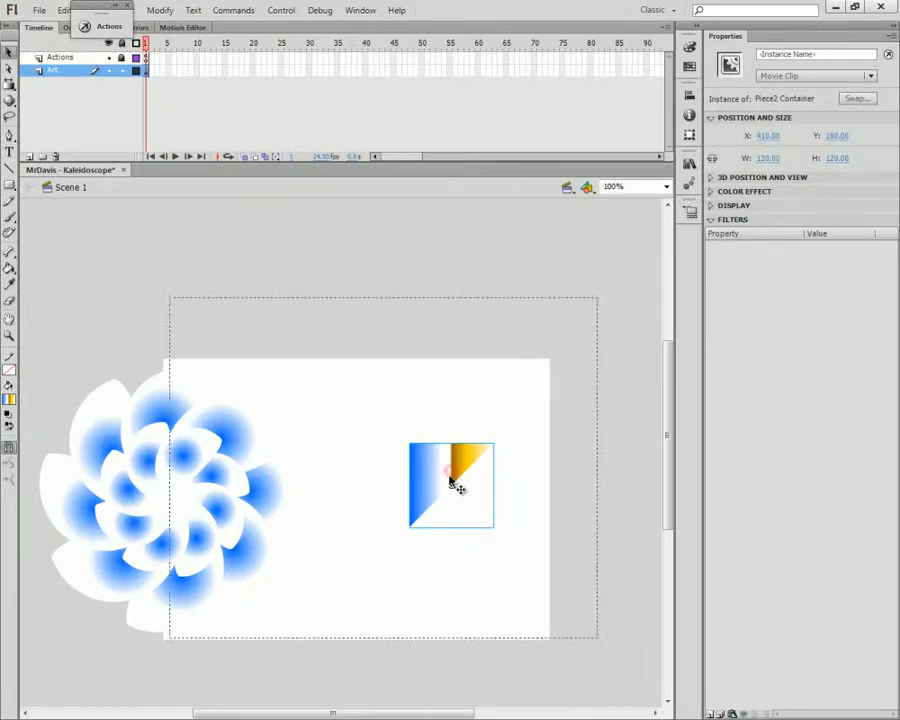
# Enter Piece2 Container and open the nested Piece2 symbol to edit its triangle shape
pyautogui.doubleClick(452, 484)
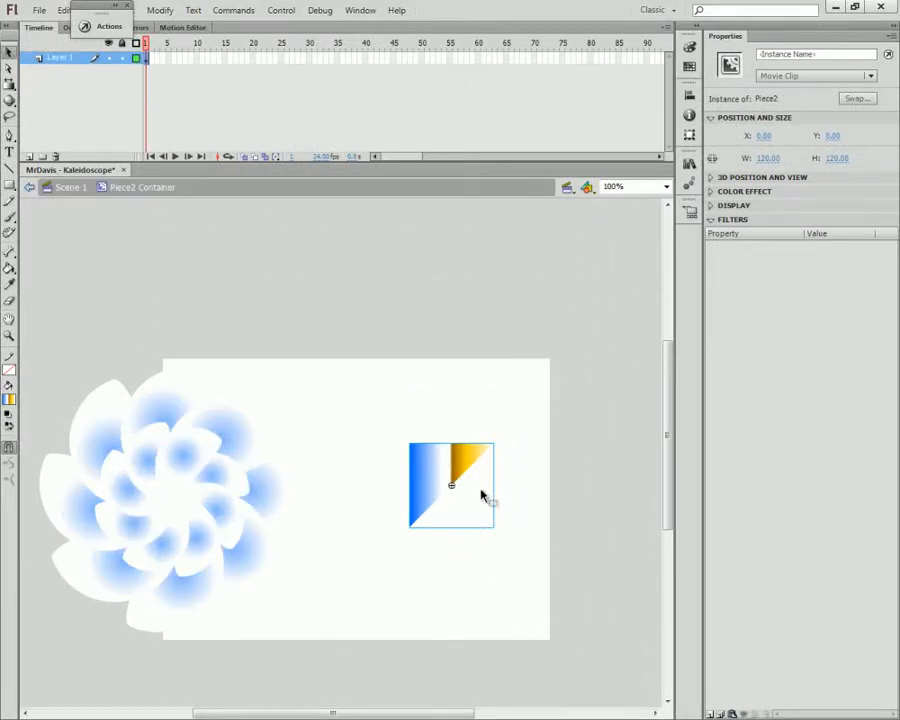
pyautogui.click(500, 565)
pyautogui.click(474, 476)
pyautogui.doubleClick(452, 472)
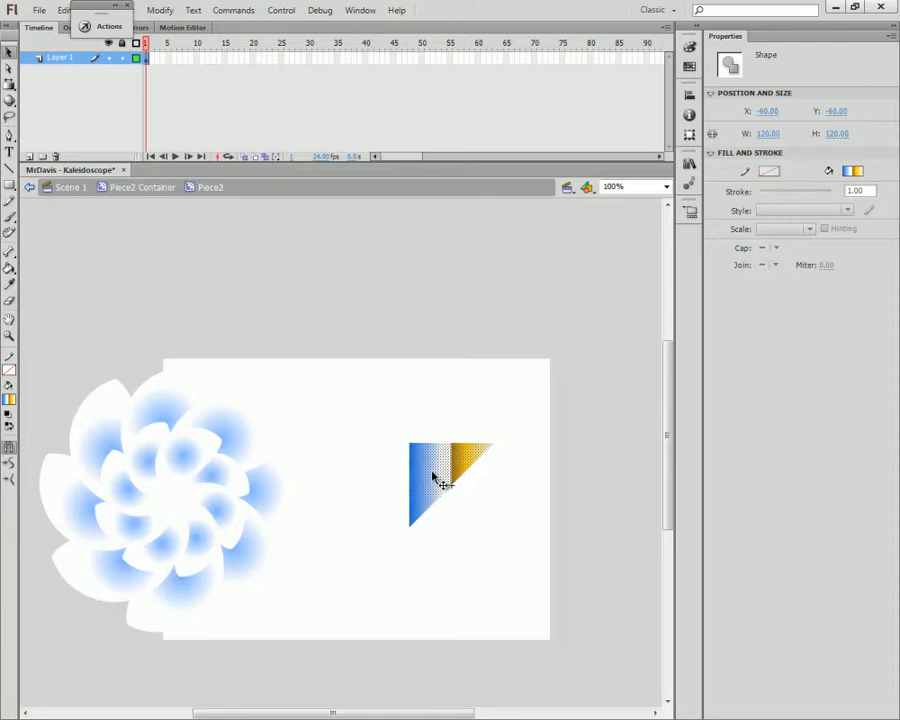
pyautogui.click(30, 188)
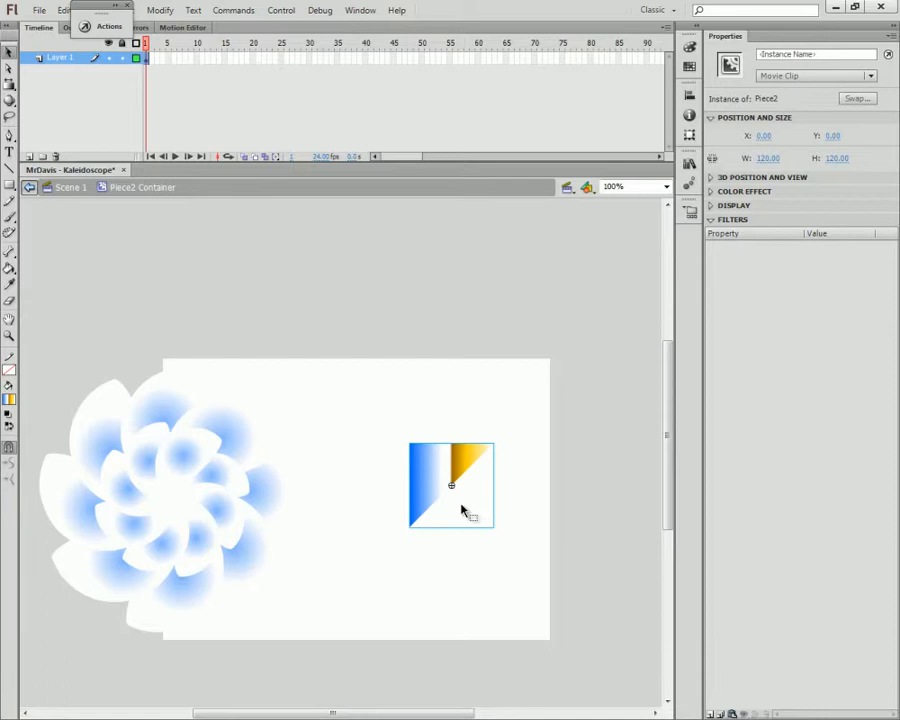
pyautogui.doubleClick(417, 469)
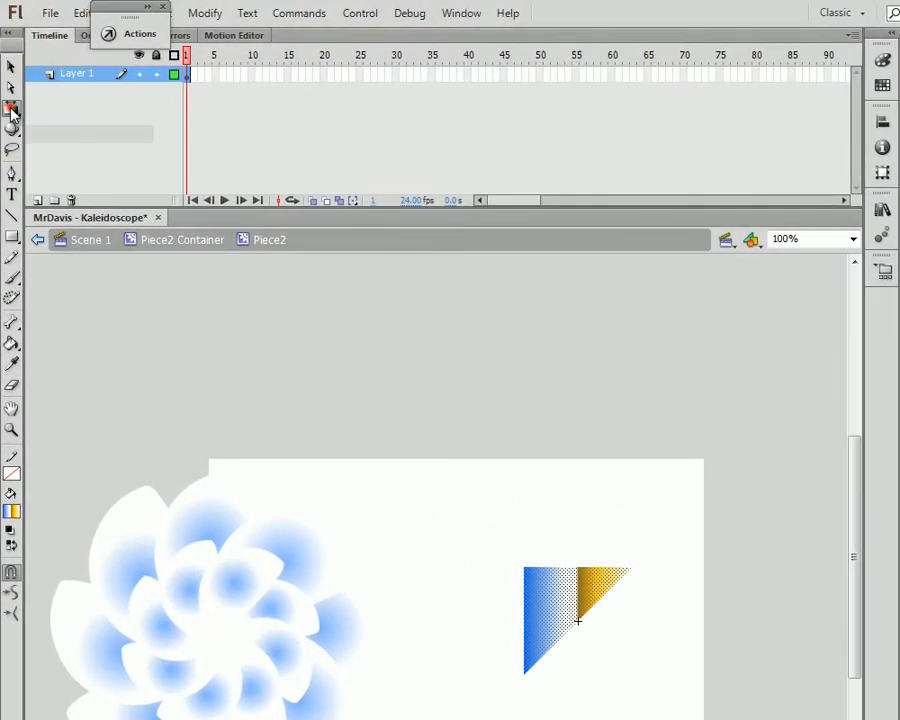
# Reduce the triangle's linear gradient to three stops, making the first red and the middle one yellow (#FFFF00)
pyautogui.moveTo(10, 105); pyautogui.dragTo(85, 122)
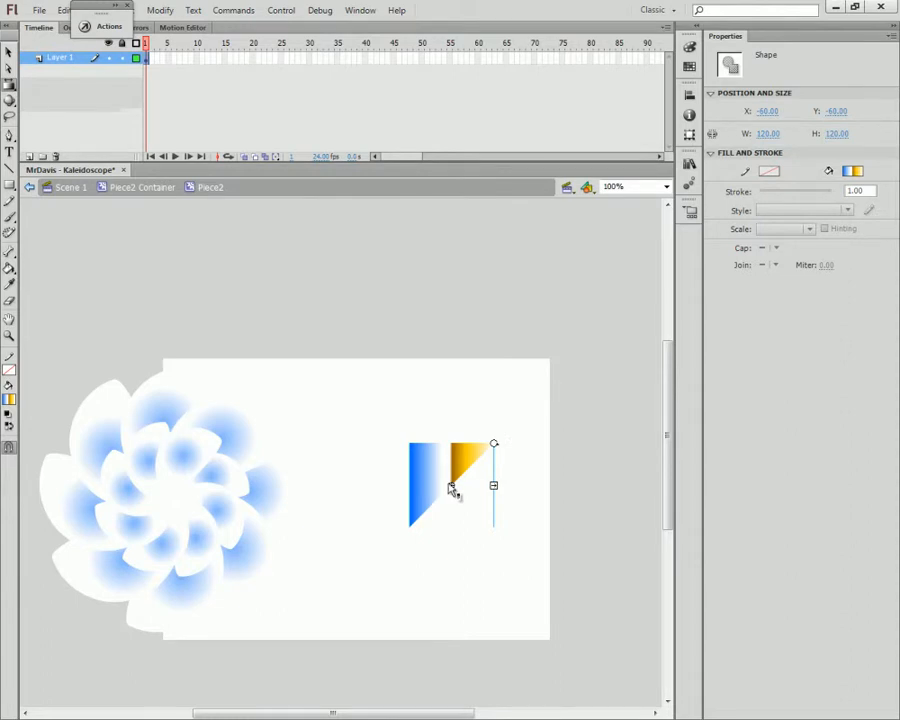
pyautogui.click(689, 46)
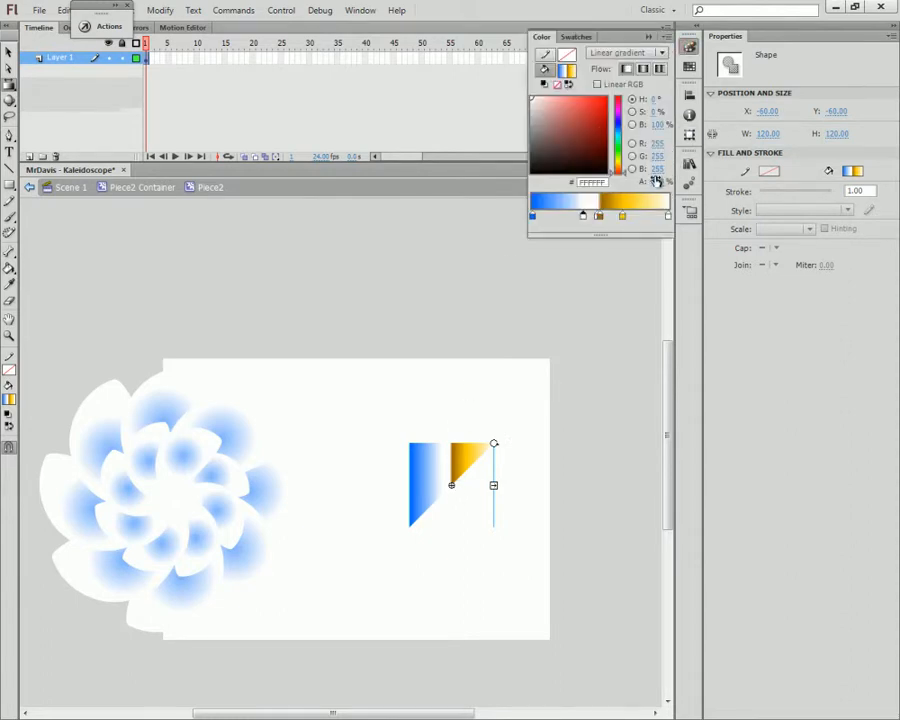
pyautogui.moveTo(598, 216)
pyautogui.mouseDown()
pyautogui.moveTo(598, 246)
pyautogui.moveTo(596, 216)
pyautogui.mouseUp()
pyautogui.doubleClick(533, 214)
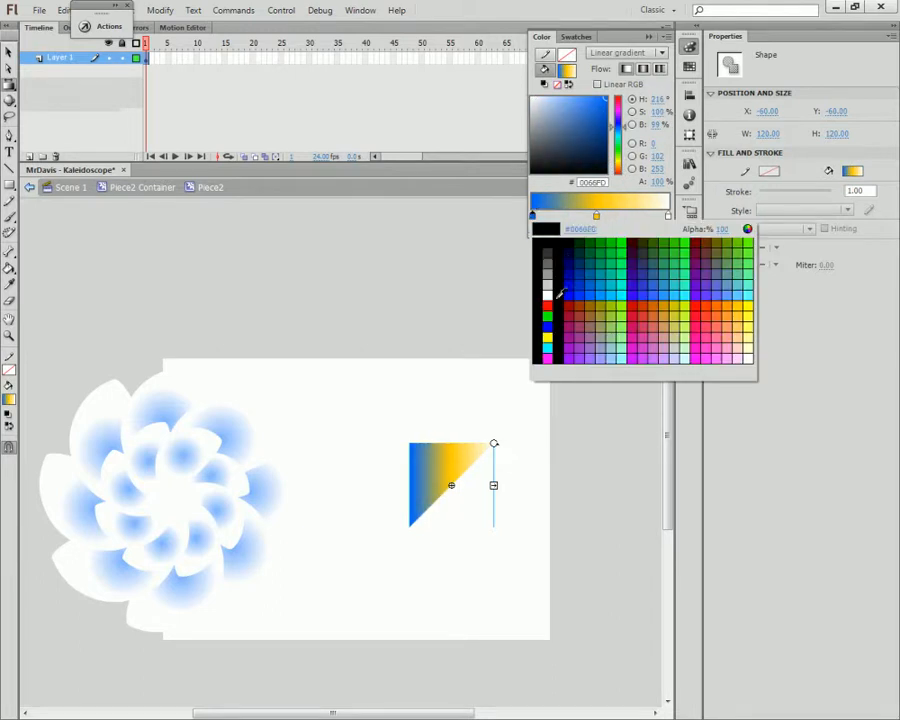
pyautogui.click(547, 306)
pyautogui.doubleClick(596, 217)
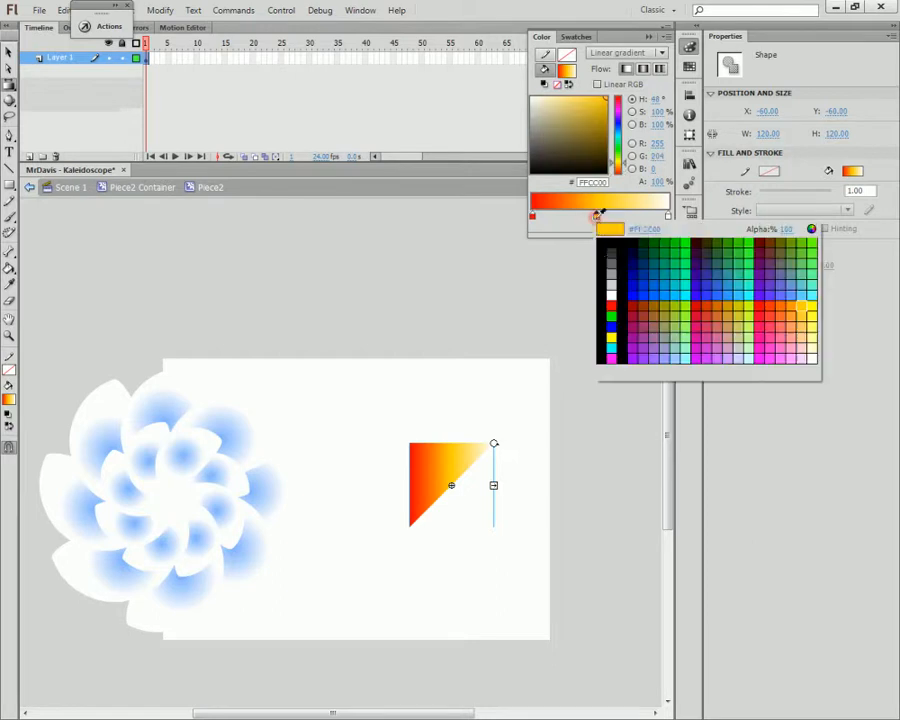
pyautogui.click(617, 339)
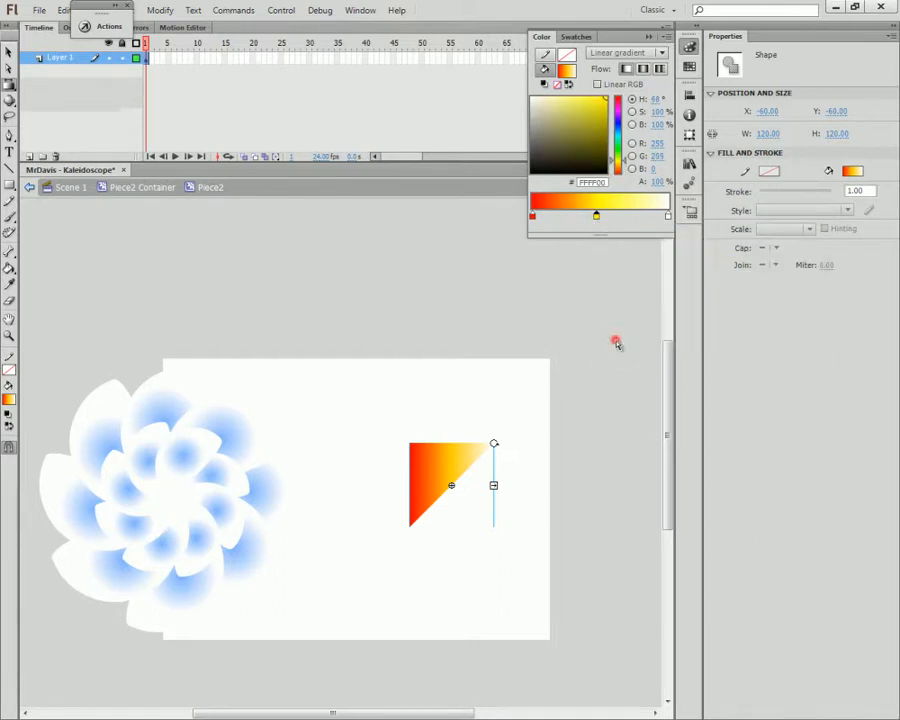
# Set the last stop of the triangle's gradient to bright green (#00FF00)
pyautogui.doubleClick(669, 216)
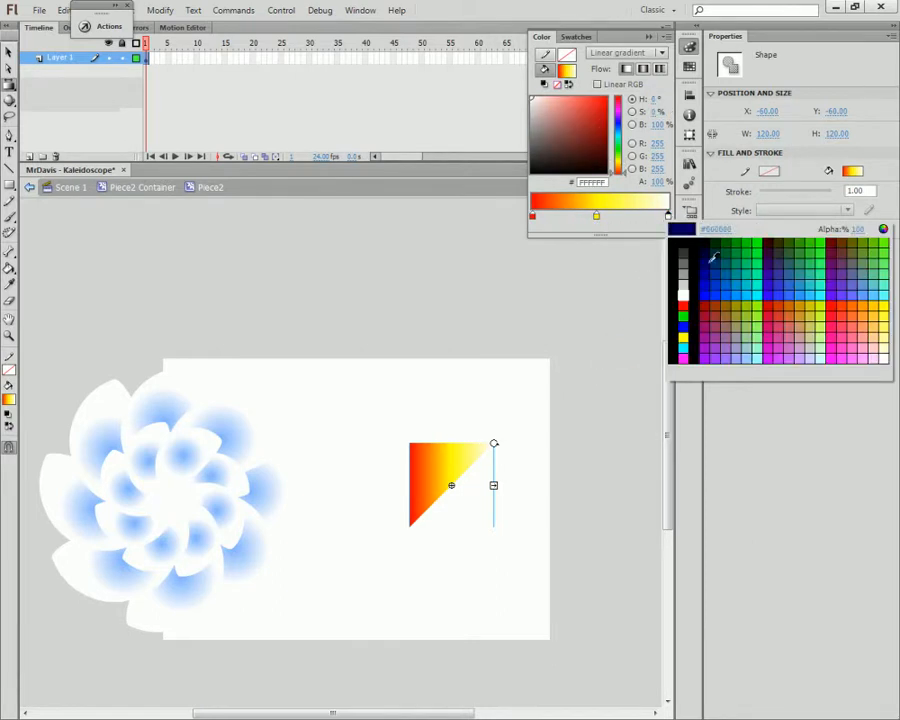
pyautogui.click(756, 243)
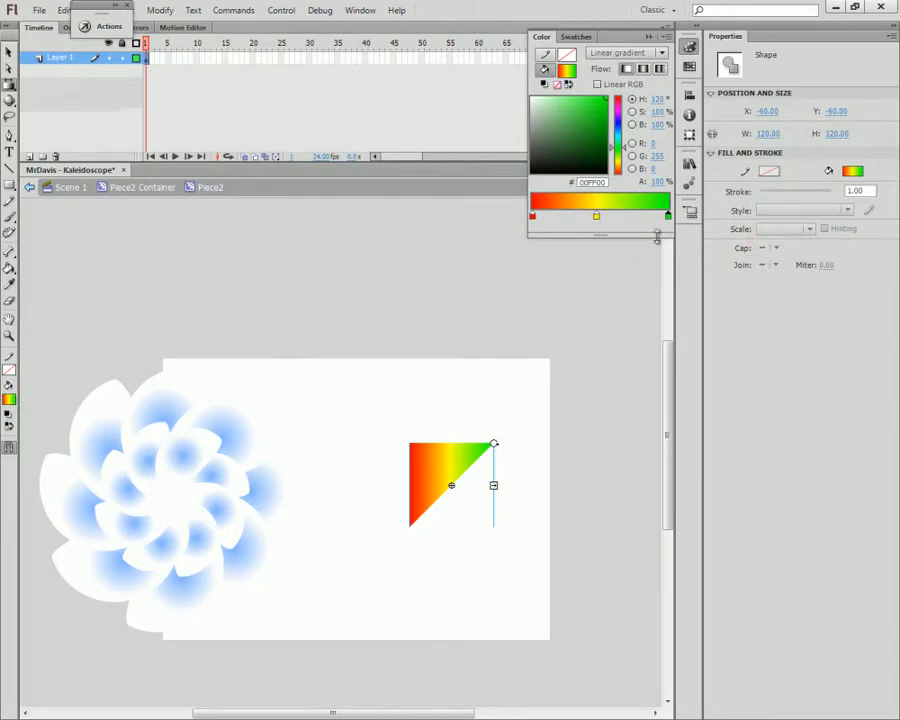
pyautogui.doubleClick(669, 216)
pyautogui.click(724, 244)
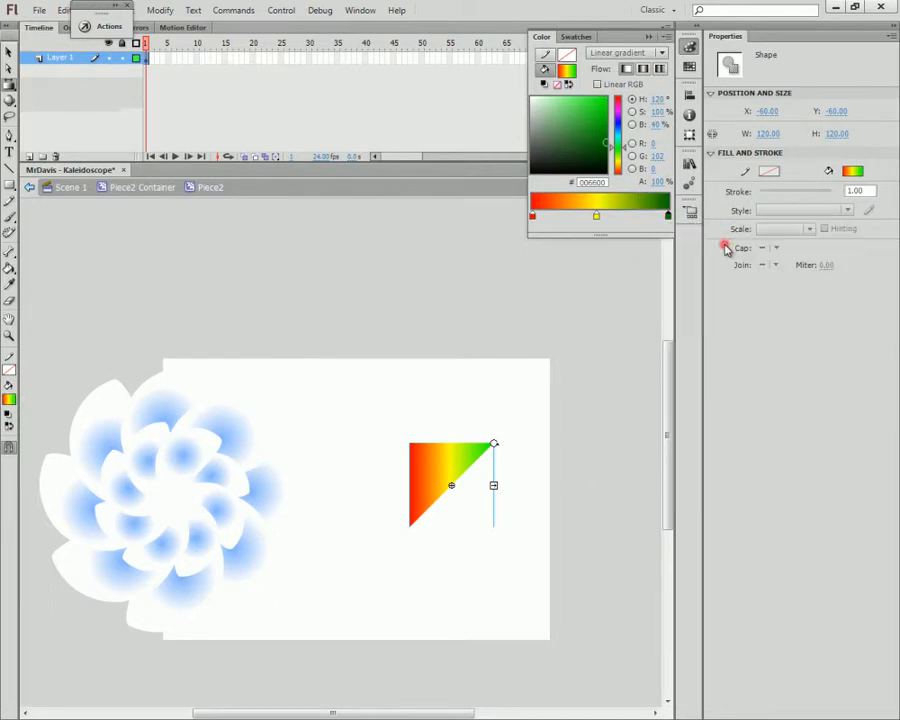
pyautogui.doubleClick(668, 216)
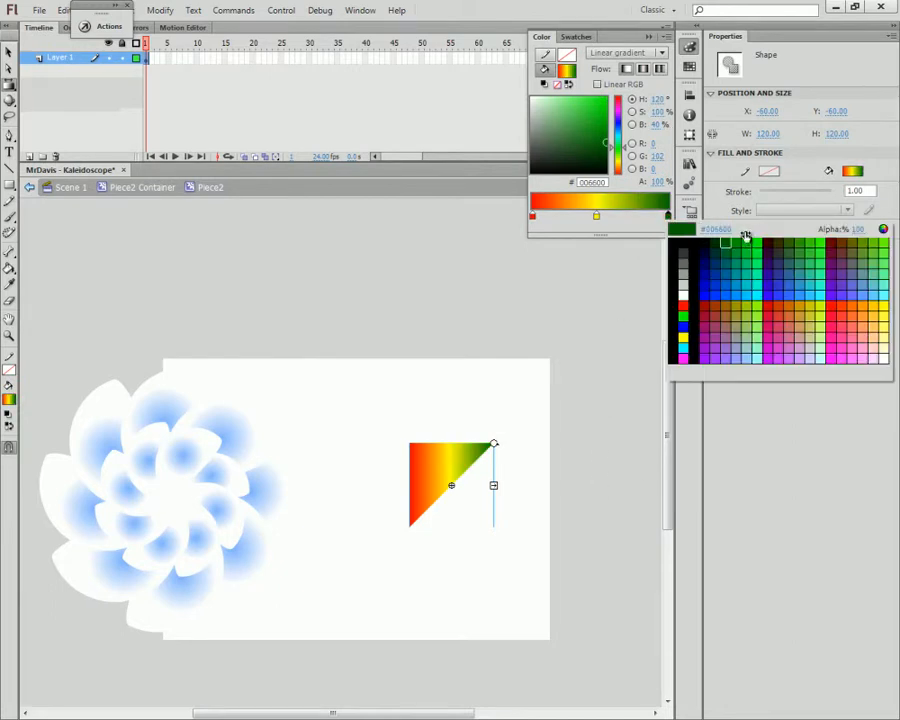
pyautogui.click(756, 243)
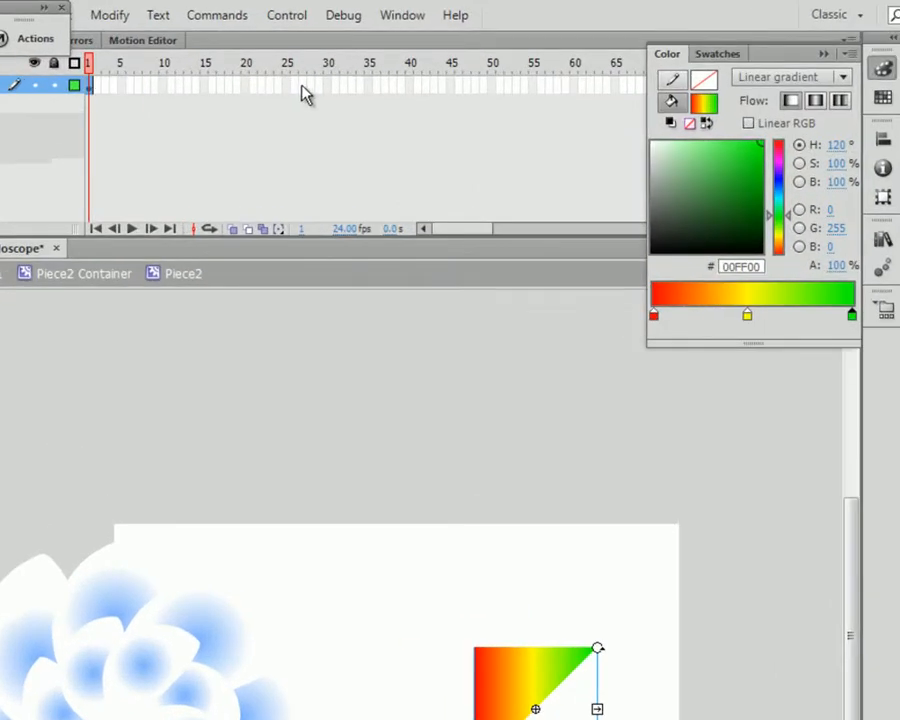
# Insert a keyframe at frame 30 of Piece2 and paste a copy of frame 1 at frame 60
pyautogui.click(327, 86)
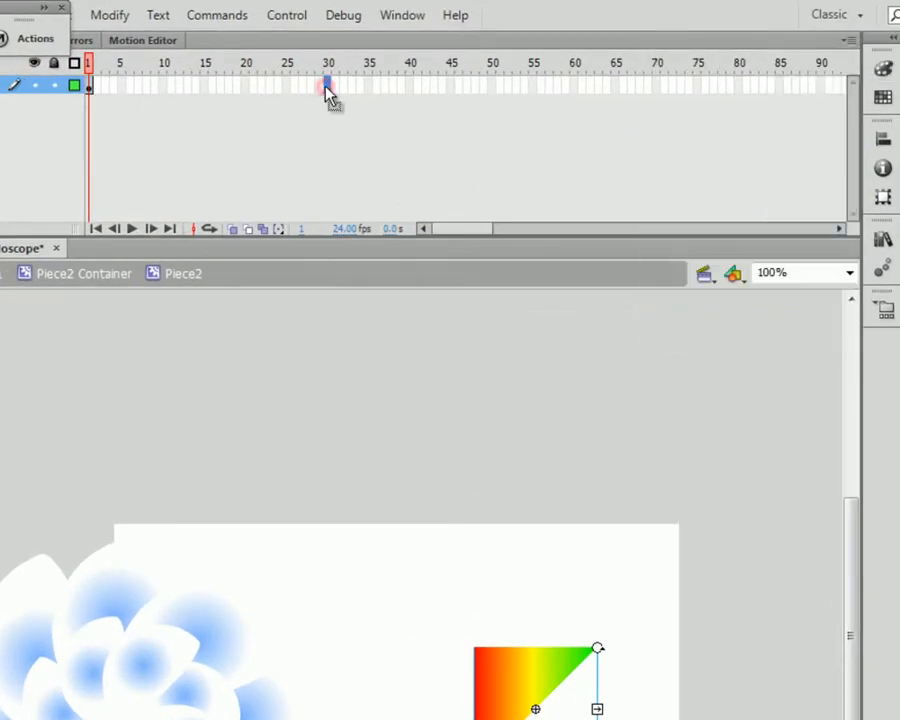
pyautogui.rightClick(327, 86)
pyautogui.click(400, 230)
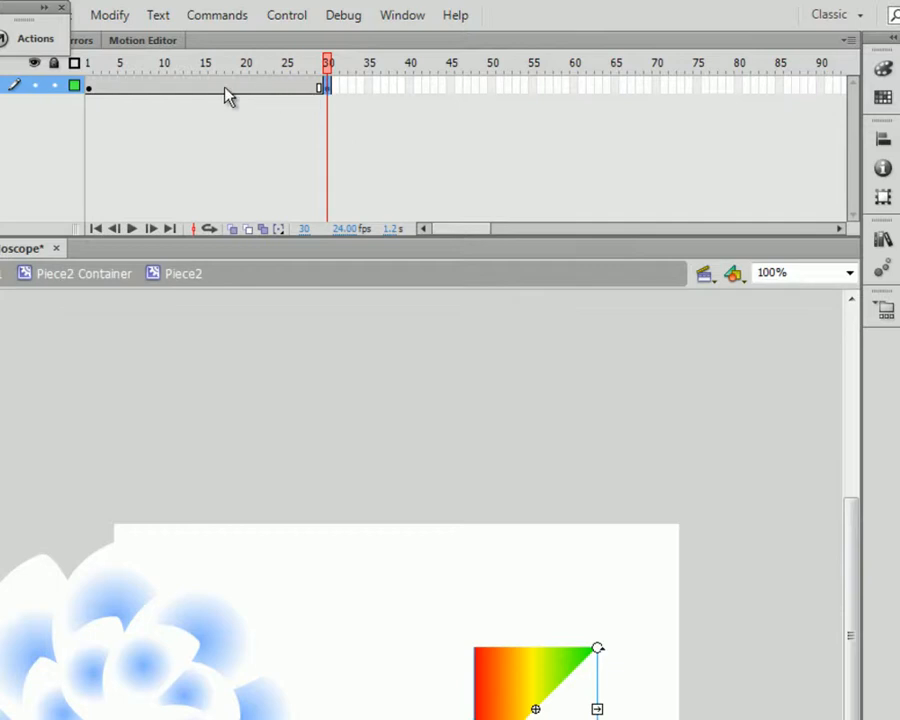
pyautogui.rightClick(93, 88)
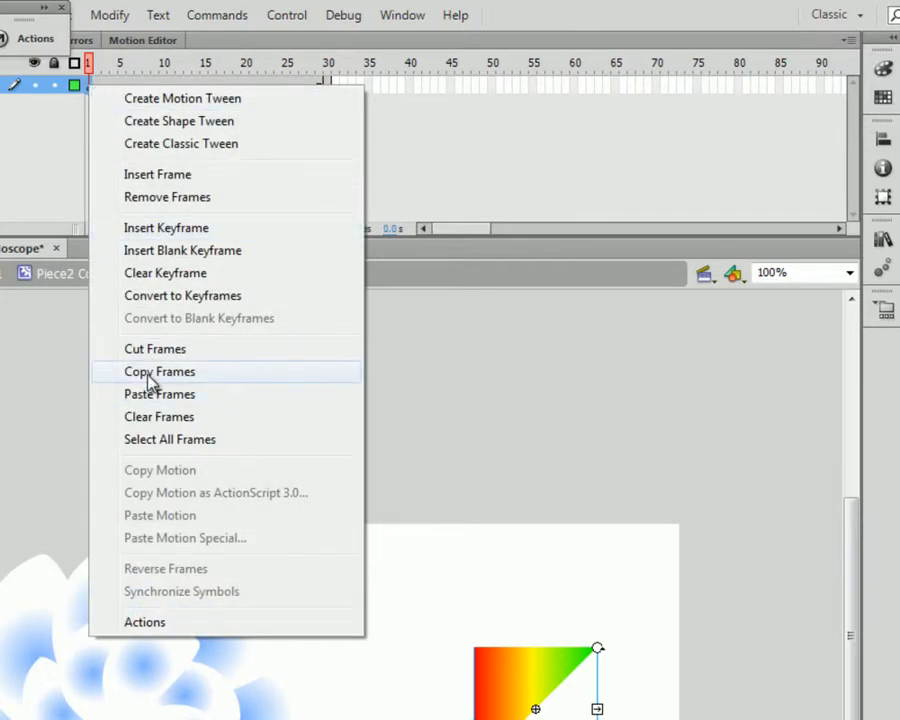
pyautogui.click(176, 372)
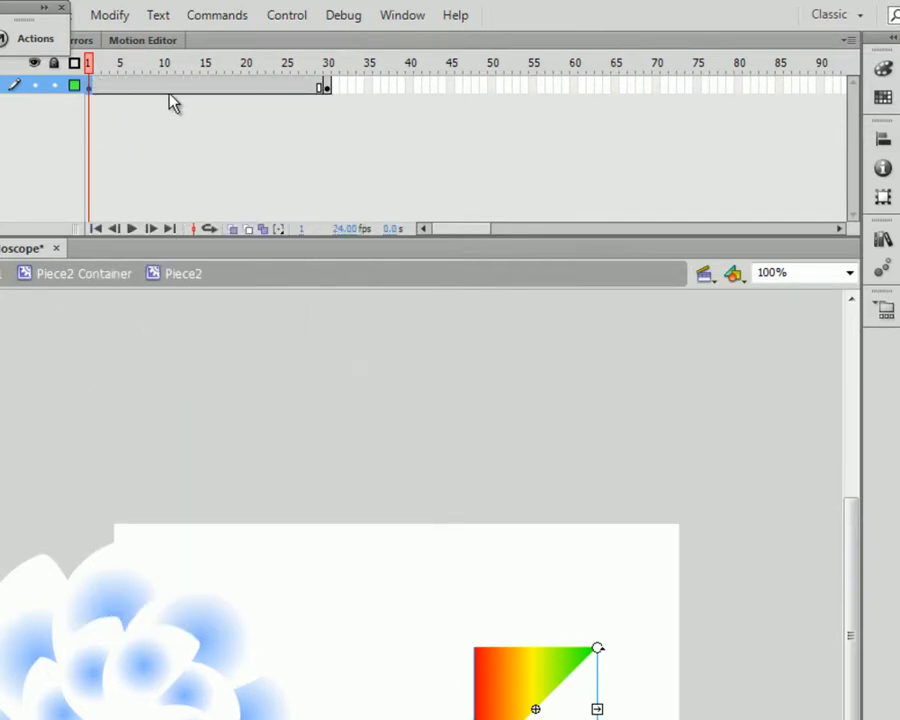
pyautogui.rightClick(574, 90)
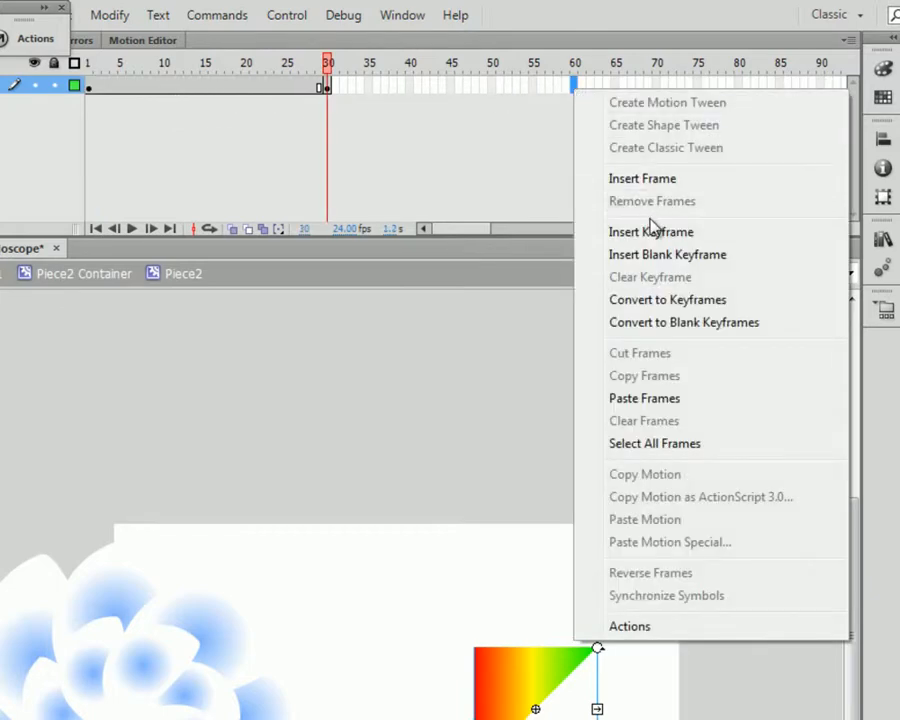
pyautogui.click(671, 400)
# Create shape tweens between frames 1 and 30 and between frames 30 and 60
pyautogui.rightClick(233, 88)
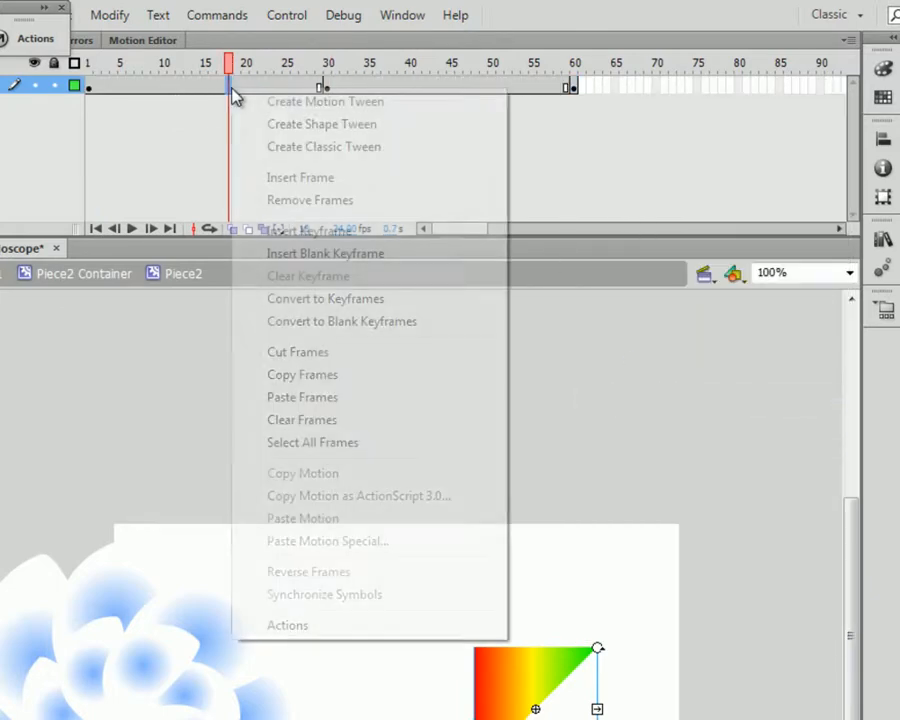
pyautogui.click(293, 124)
pyautogui.rightClick(402, 88)
pyautogui.click(418, 127)
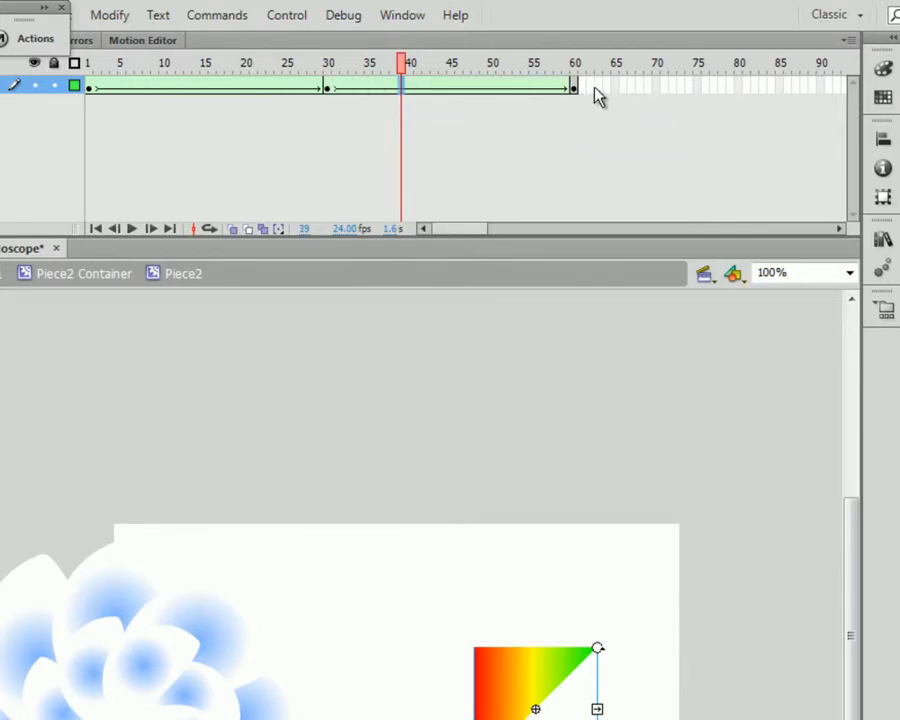
# At frame 30 of Piece2, stretch the triangle's gradient to about three times its width and rotate it about 45 degrees clockwise
pyautogui.click(330, 86)
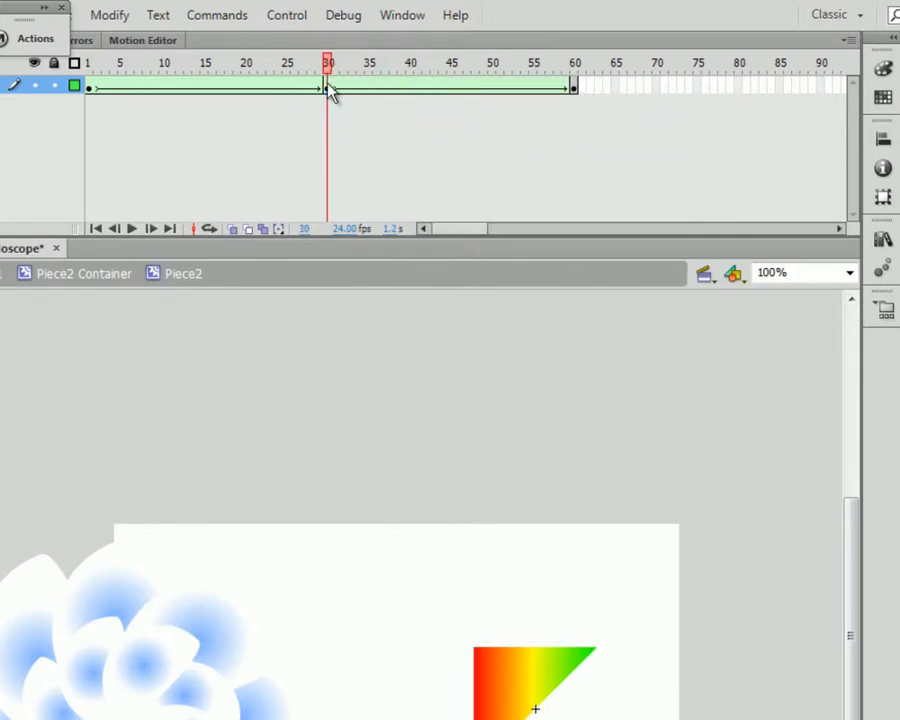
pyautogui.click(547, 690)
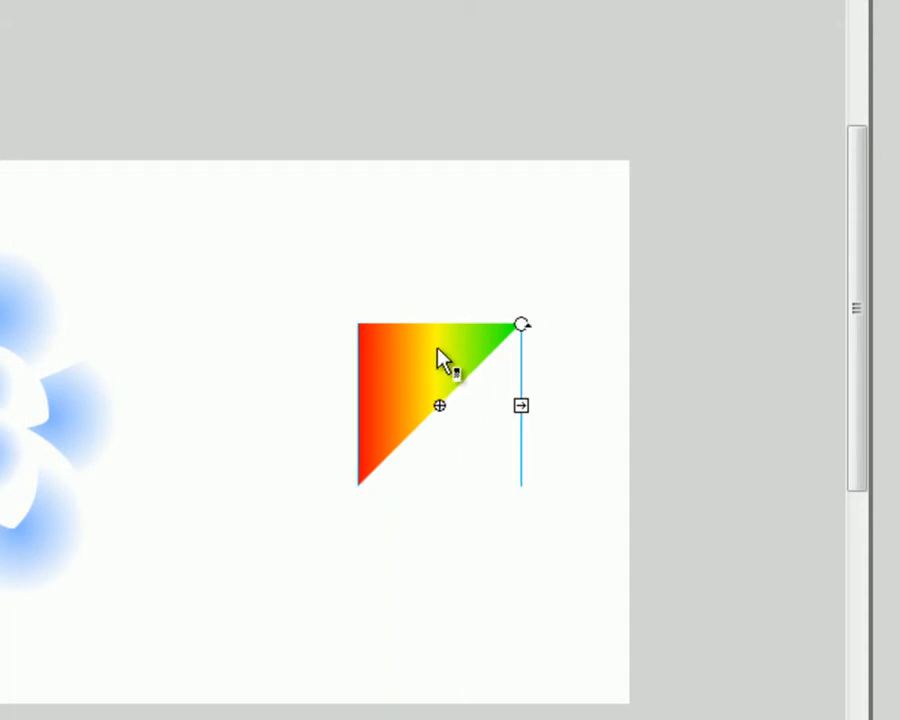
pyautogui.moveTo(521, 405); pyautogui.dragTo(698, 405)
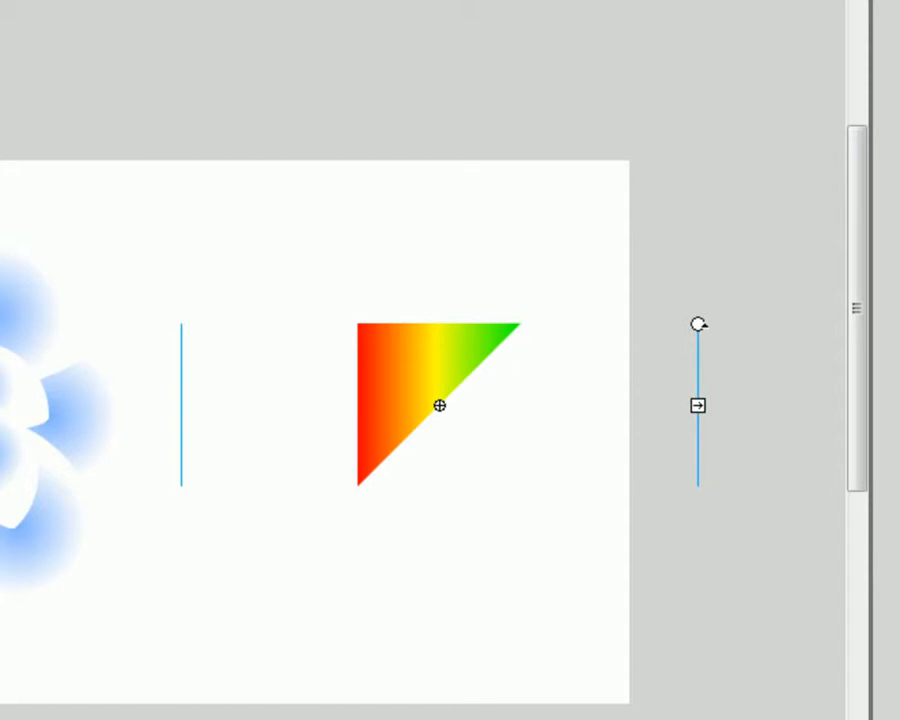
pyautogui.click(422, 352)
pyautogui.moveTo(698, 326); pyautogui.dragTo(665, 540)
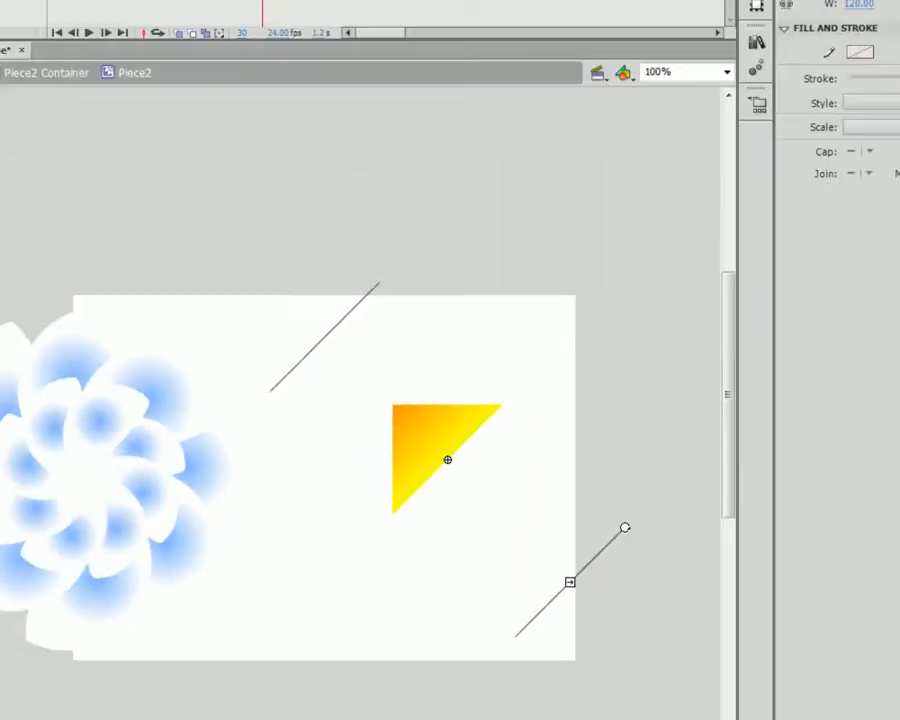
# Play the shape tween on a loop in the timeline and return to frame 1
pyautogui.click(146, 44)
pyautogui.click(177, 157)
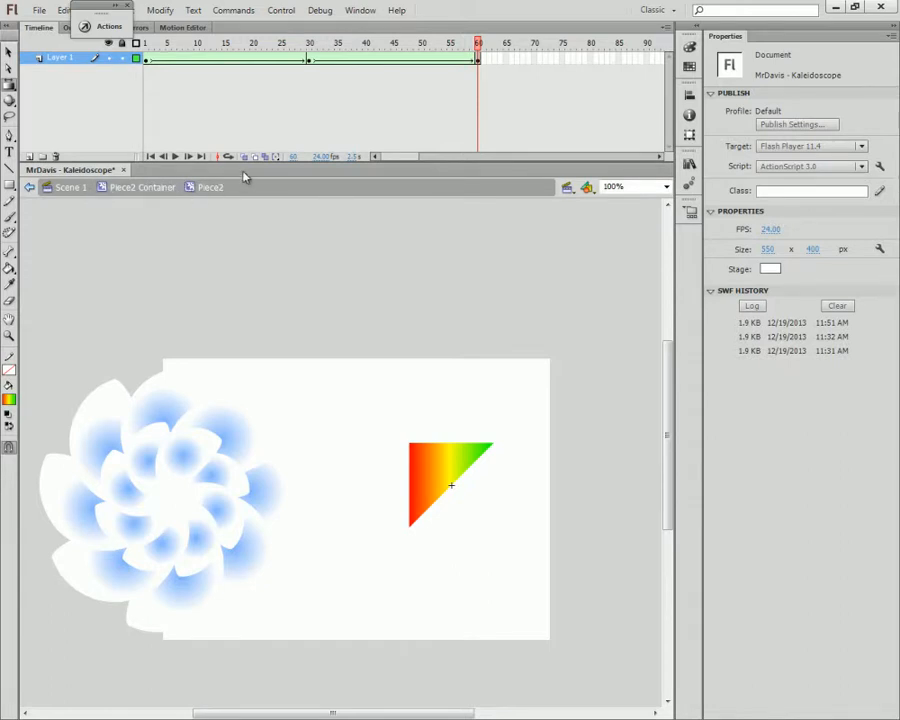
pyautogui.click(176, 157)
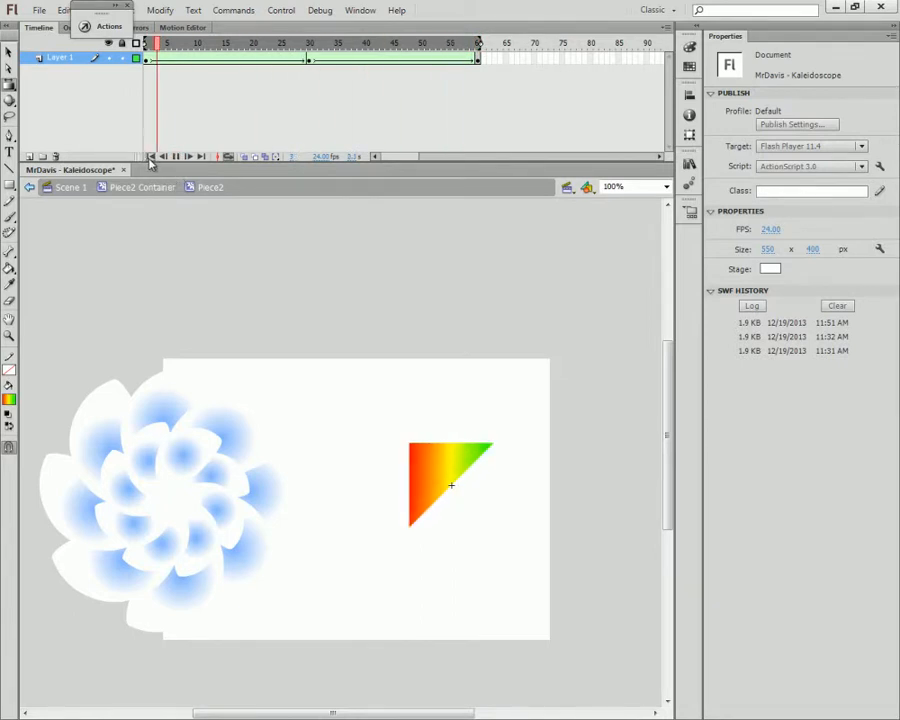
pyautogui.click(151, 158)
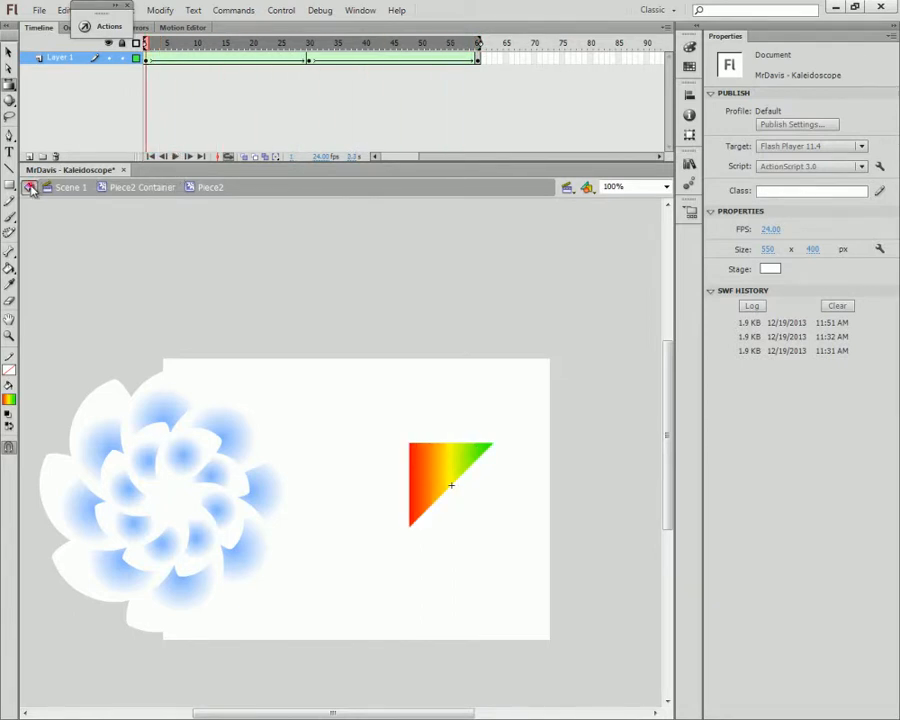
# In Piece2 Container, rename the existing layer Art and add a new layer named Actions above it
pyautogui.click(30, 188)
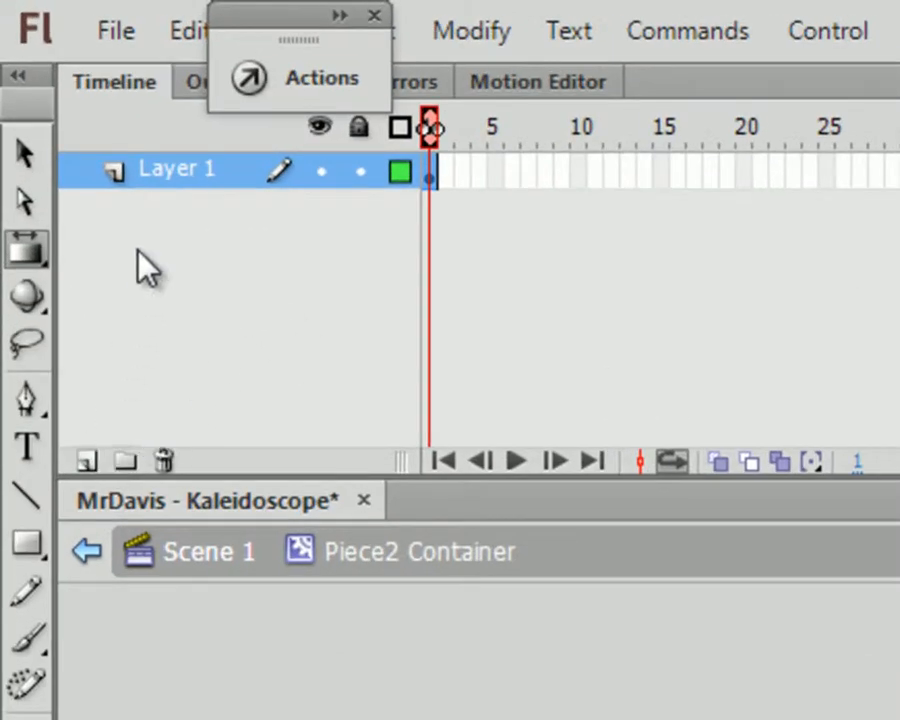
pyautogui.click(57, 58)
pyautogui.doubleClick(170, 185)
pyautogui.write('Art')
pyautogui.press('Return')
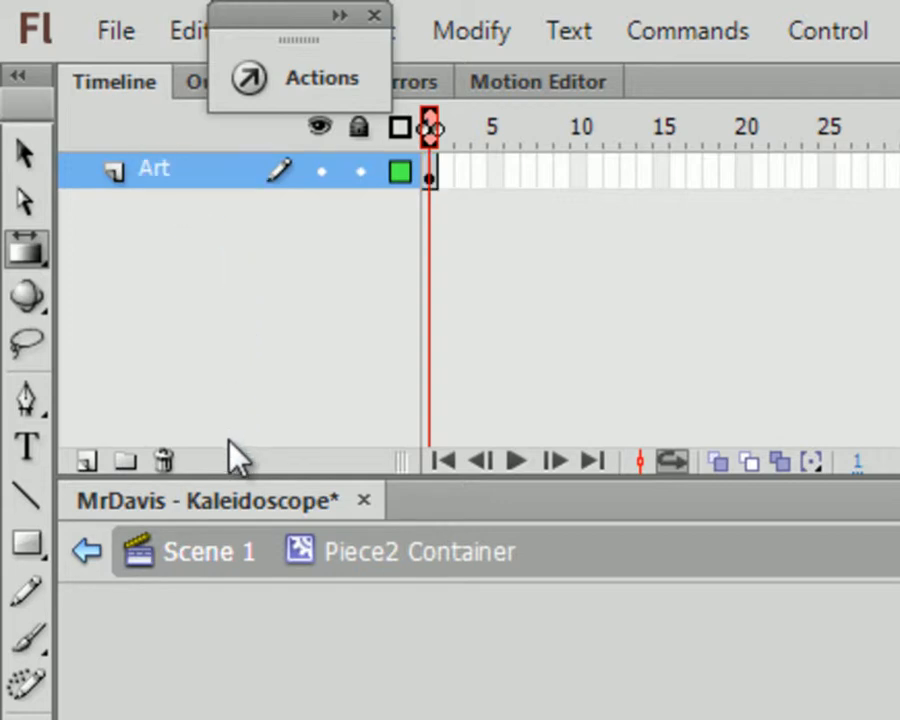
pyautogui.click(88, 462)
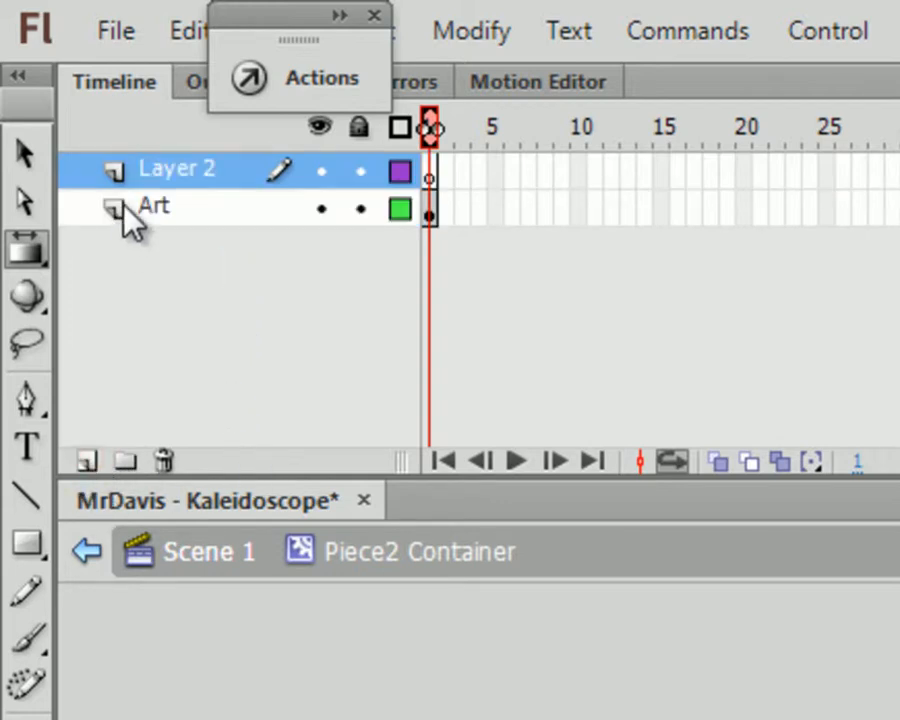
pyautogui.doubleClick(193, 172)
pyautogui.write('Actions')
pyautogui.press('Return')
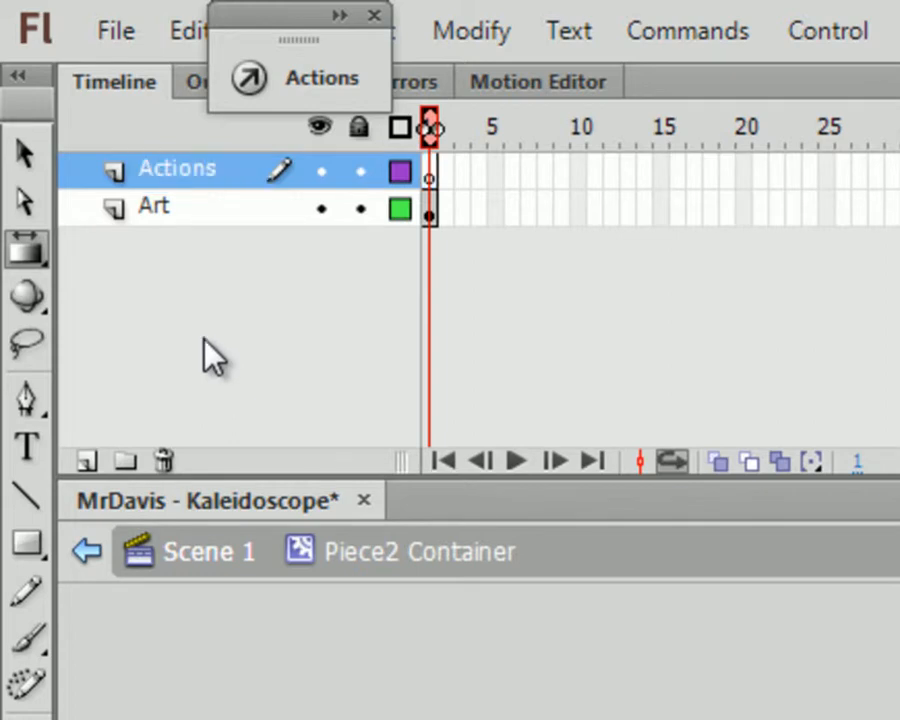
# Give the Piece2 triangle inside Piece2 Container the instance name p
pyautogui.click(24, 153)
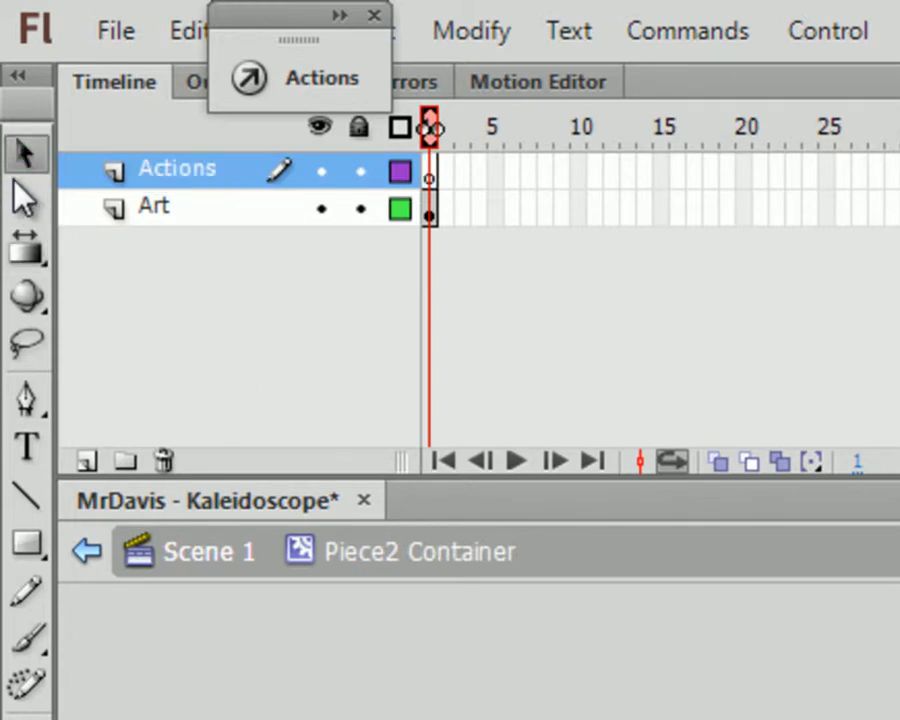
pyautogui.doubleClick(300, 714)
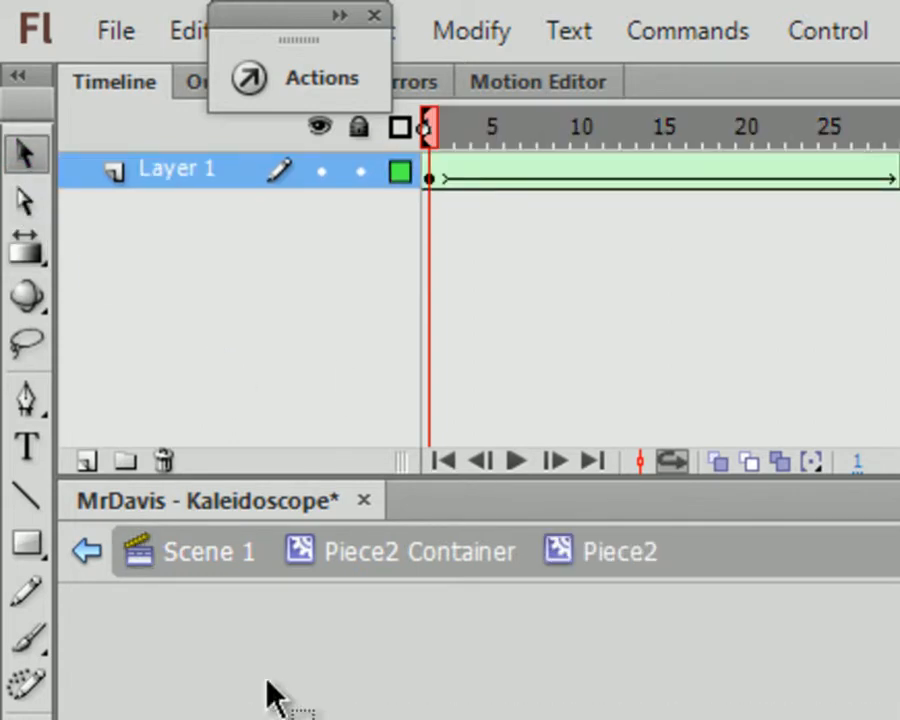
pyautogui.click(73, 546)
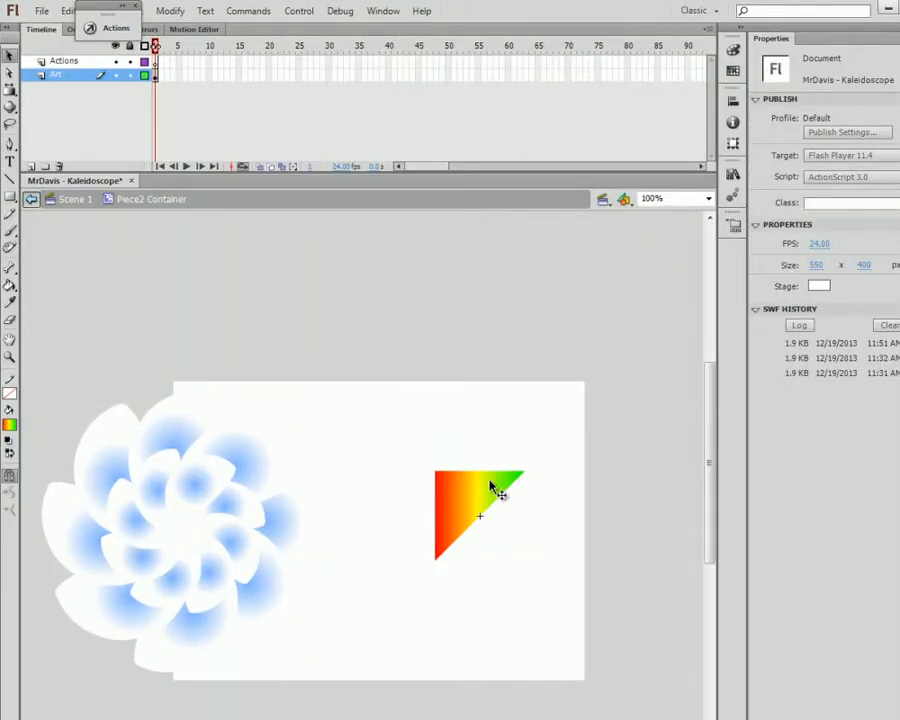
pyautogui.click(455, 485)
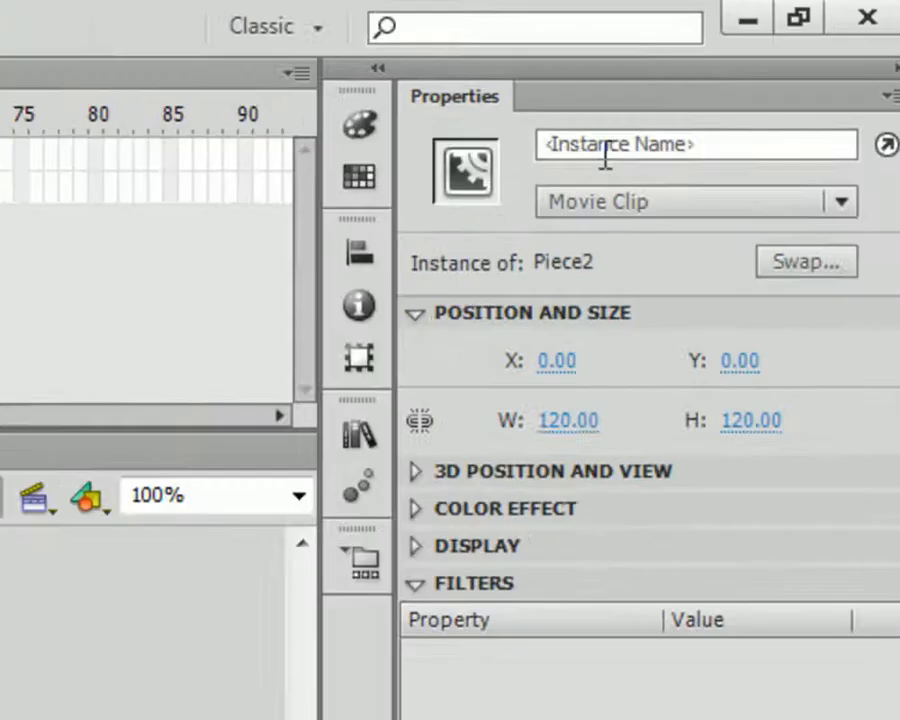
pyautogui.click(826, 57)
pyautogui.write('p')
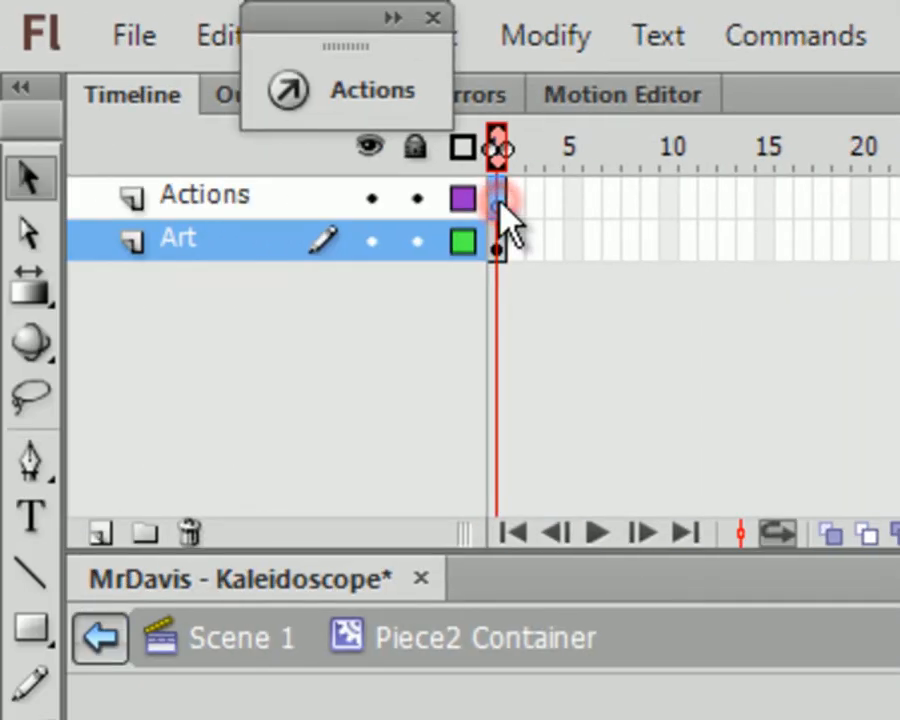
# On frame 1 of the Actions layer, write the function rotateP():void with an empty pair of braces
pyautogui.click(500, 203)
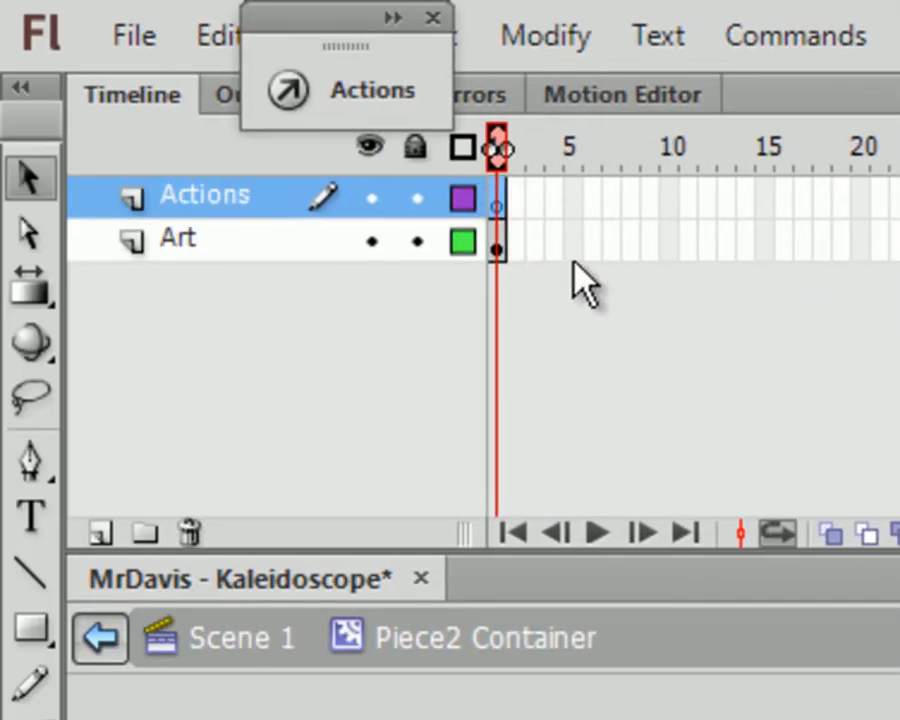
pyautogui.click(378, 106)
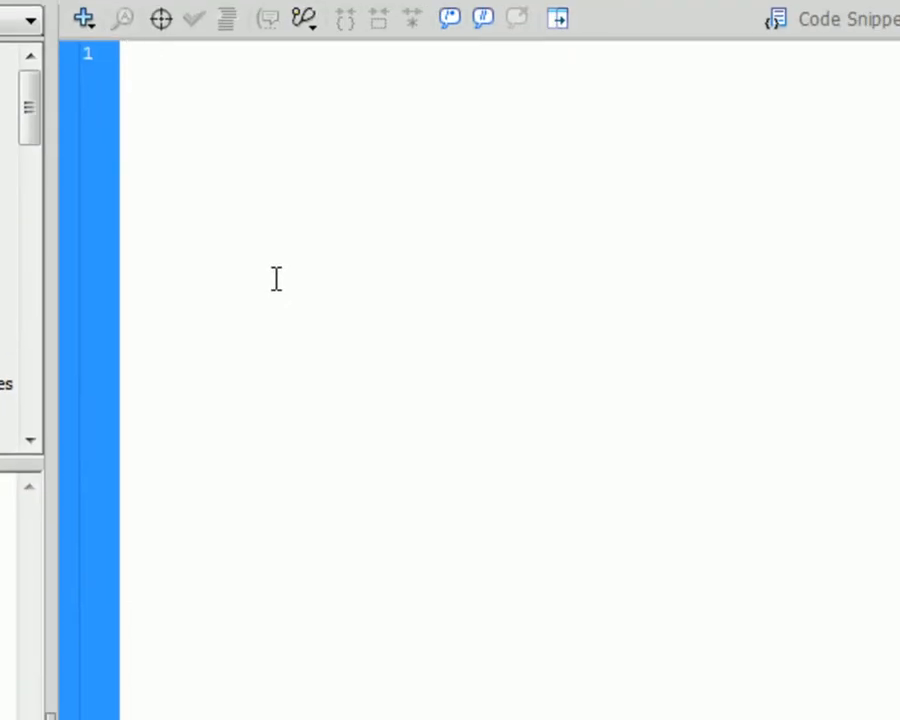
pyautogui.write('function')
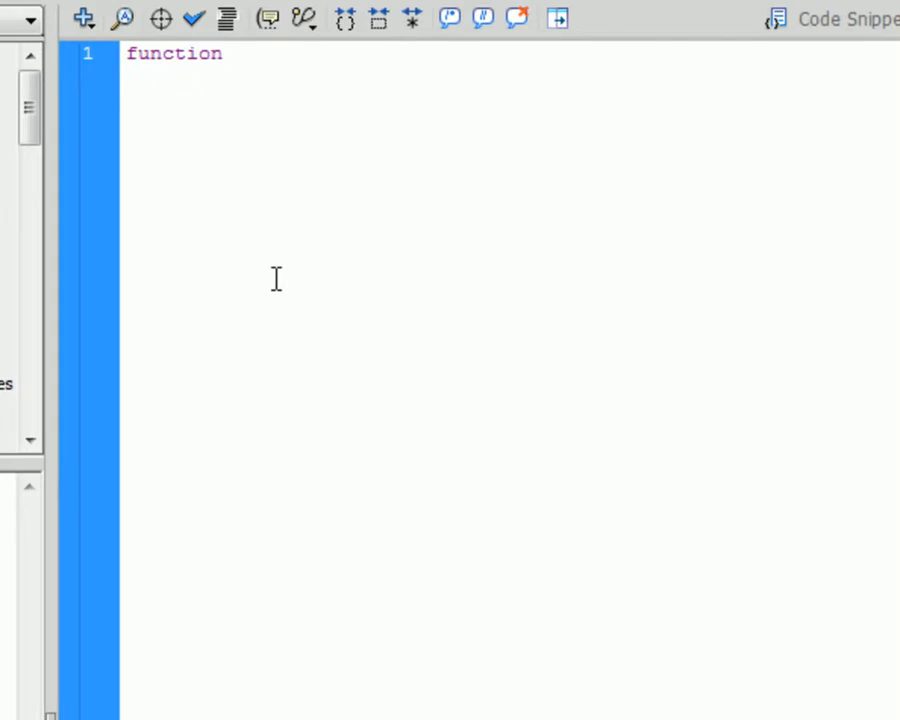
pyautogui.write(' moveB')
pyautogui.hotkey('ctrl', 'shift', 'Left')
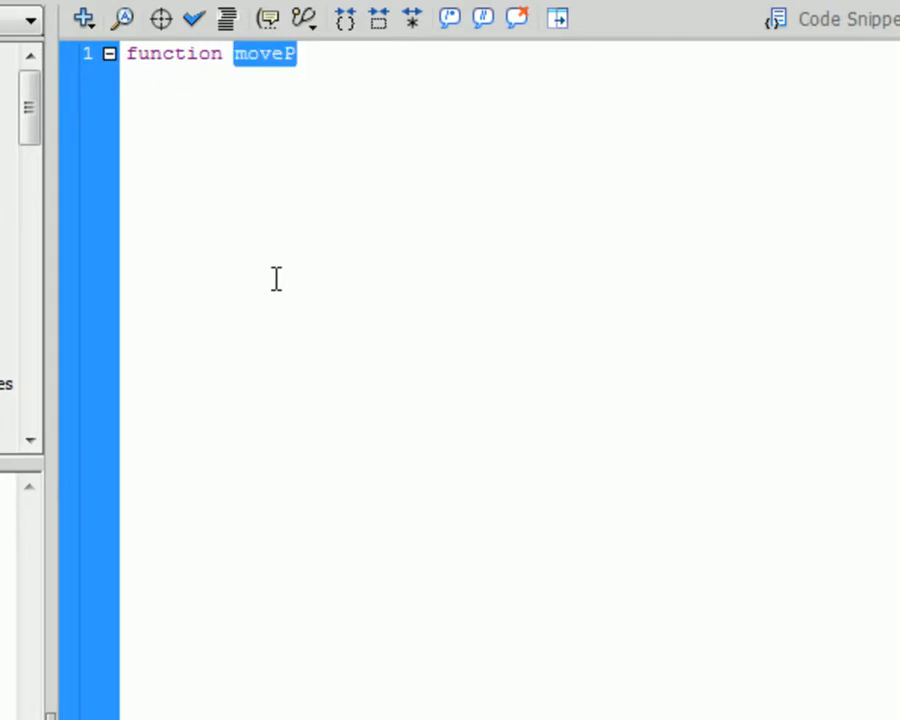
pyautogui.write('rota')
pyautogui.press('BackSpace')
pyautogui.write('t')
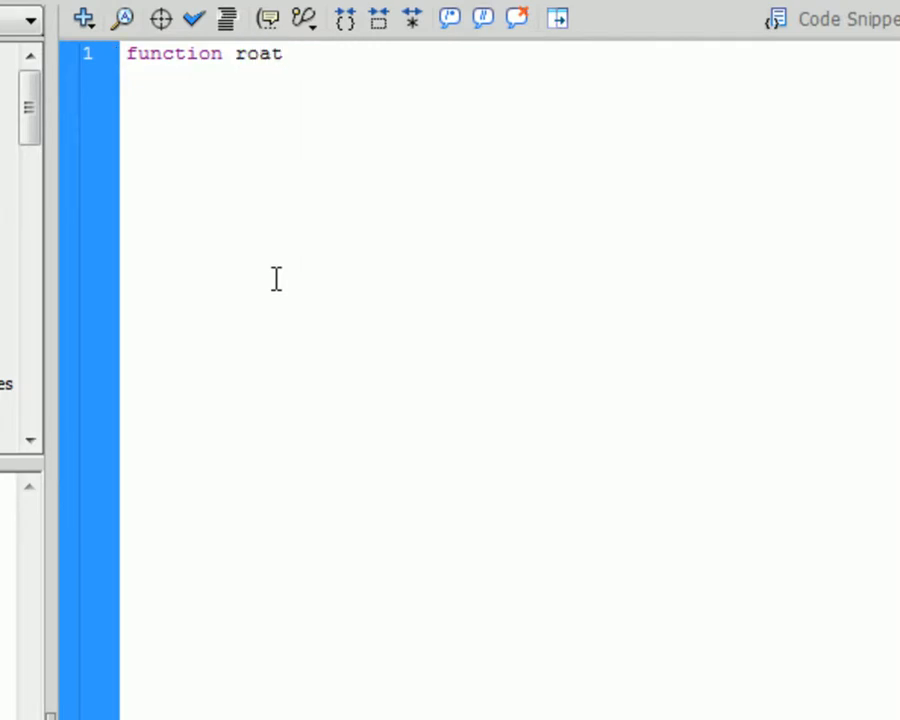
pyautogui.write('ateF()')
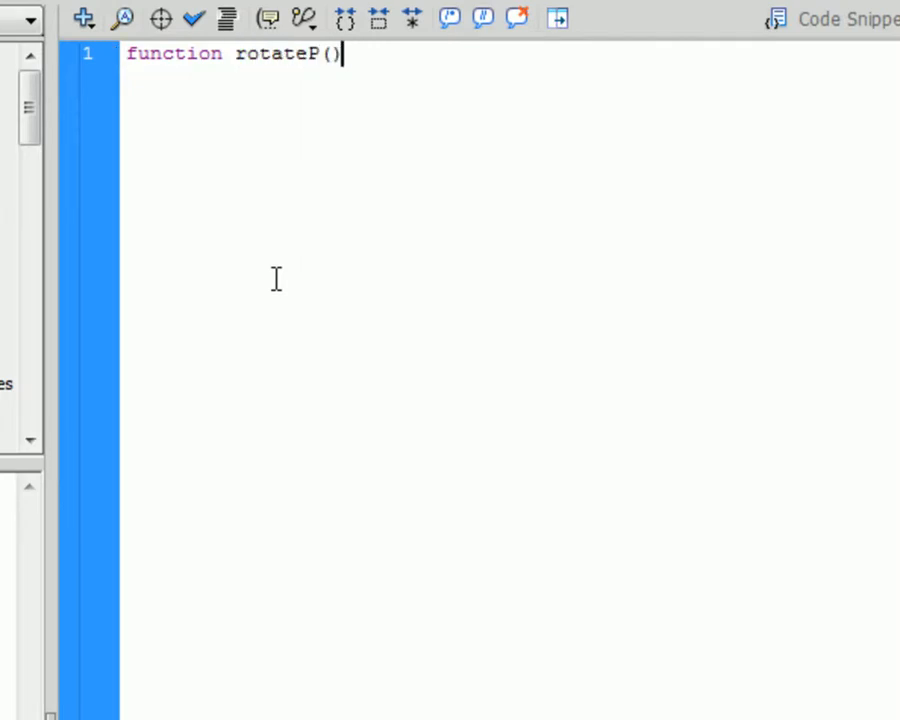
pyautogui.write(':void')
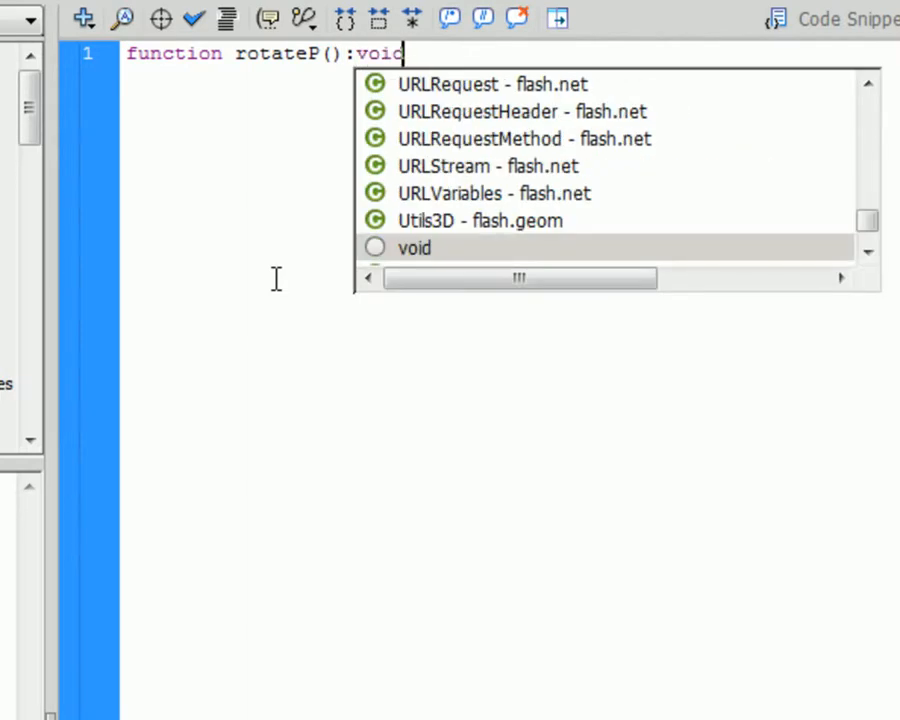
pyautogui.press('Return')
pyautogui.write('{')
pyautogui.press('Return')
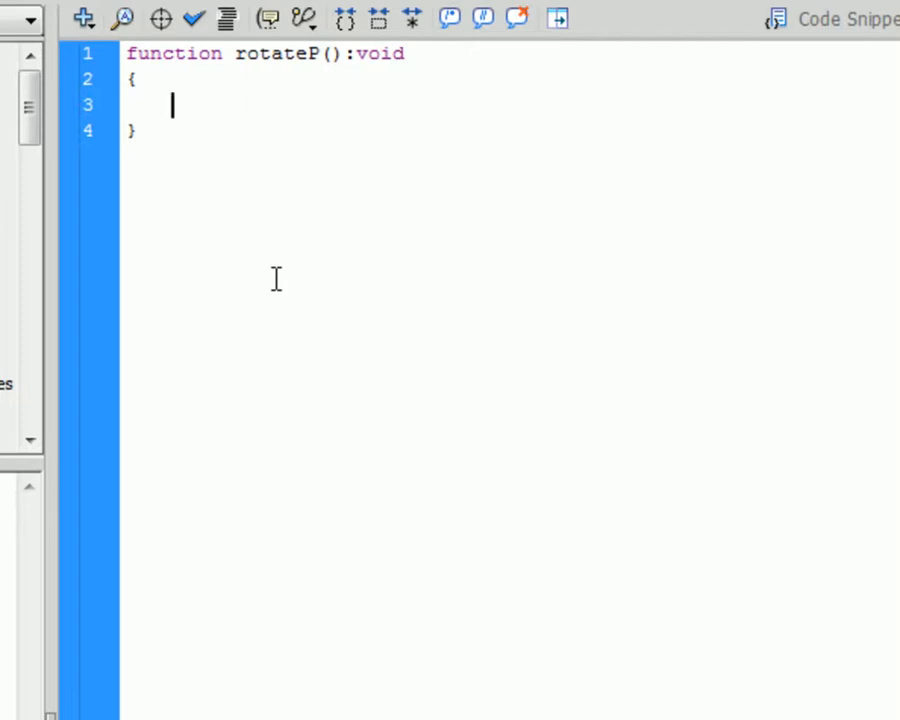
# Increment p.rotation with ++ inside the rotateP function and save the document
pyautogui.write('p.rotation')
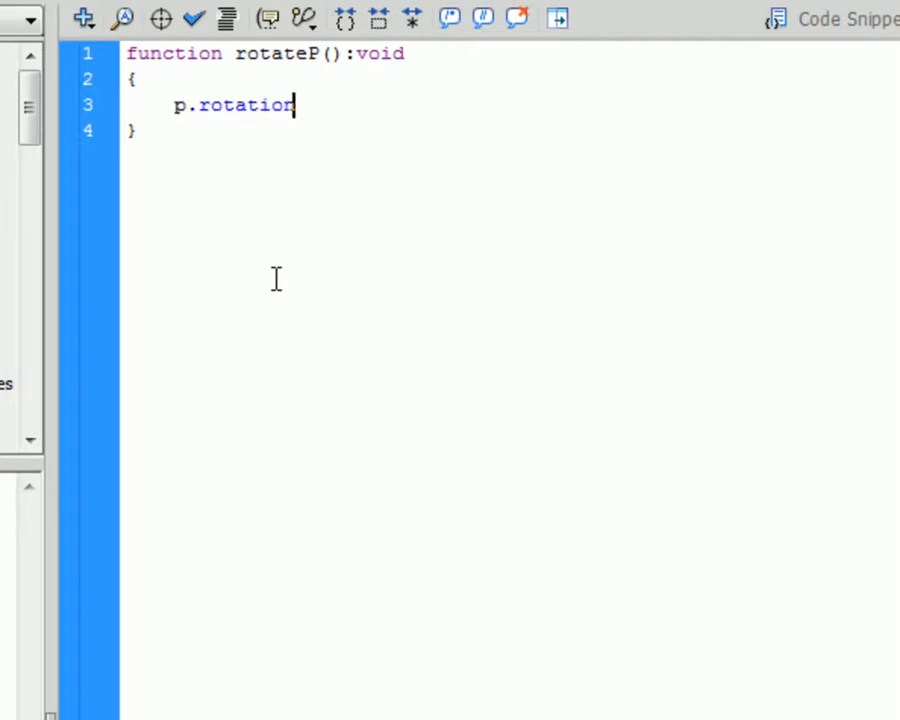
pyautogui.press('BackSpace')
pyautogui.write('++;')
pyautogui.hotkey('ctrl', 's')
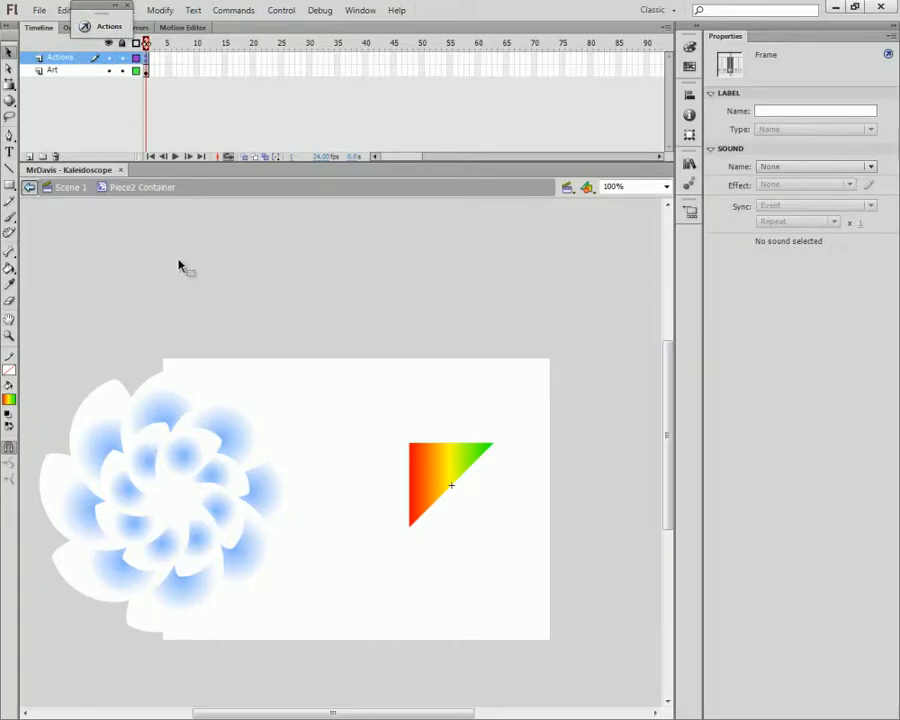
# Back in Scene 1, move the Piece2 Container triangle's transformation point to its bottom-left corner using Free Transform
pyautogui.click(30, 192)
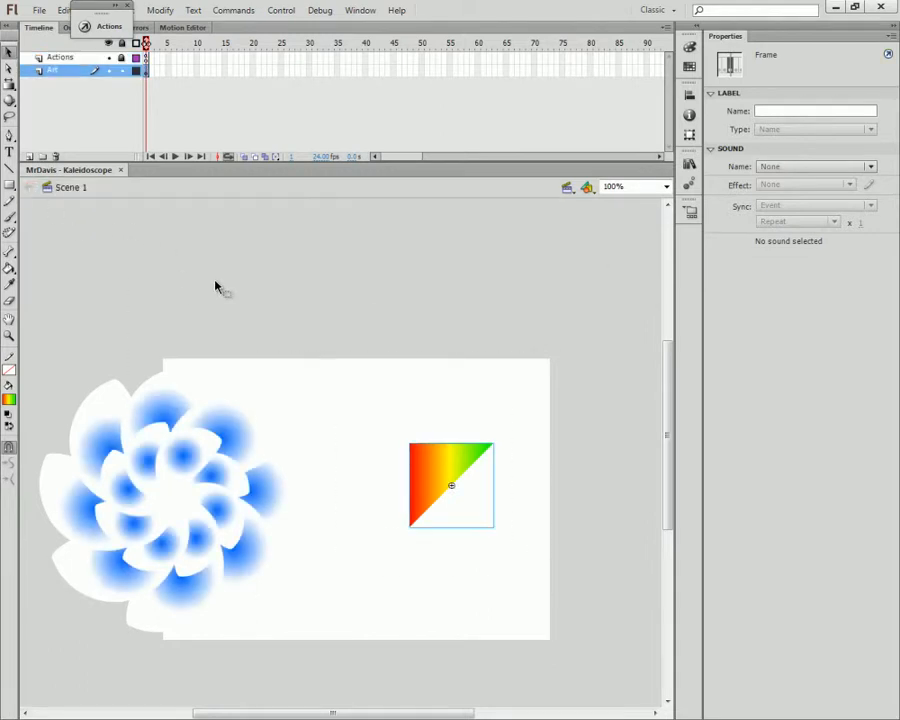
pyautogui.click(458, 472)
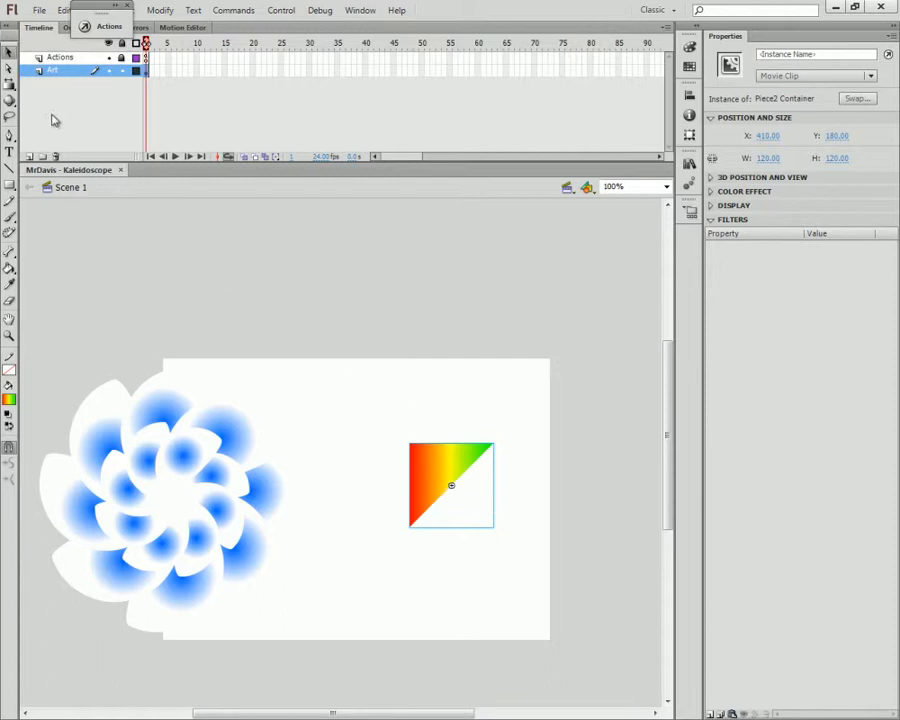
pyautogui.click(10, 87)
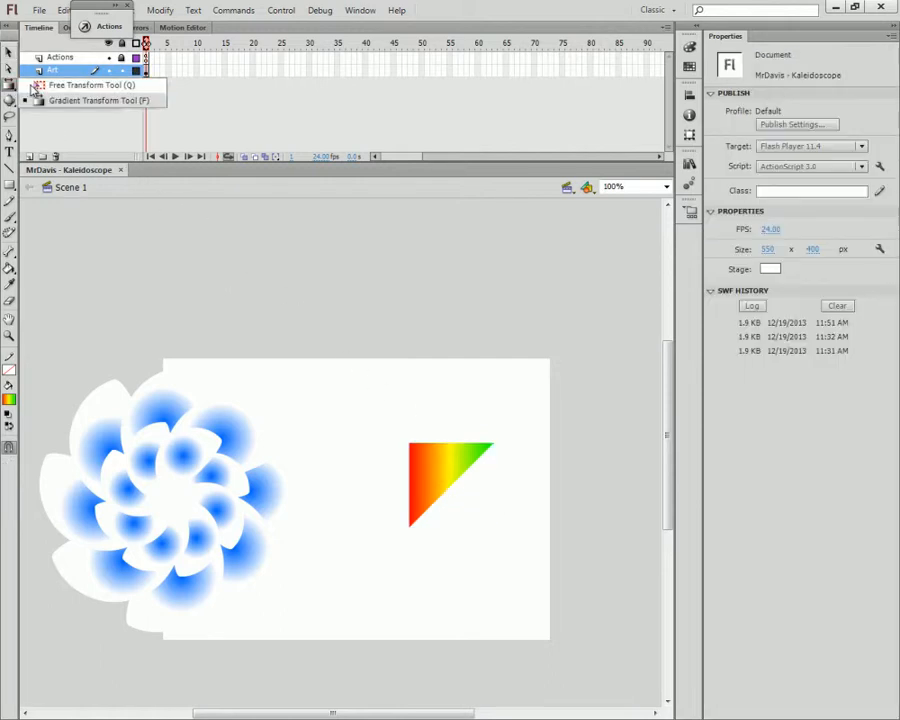
pyautogui.click(33, 87)
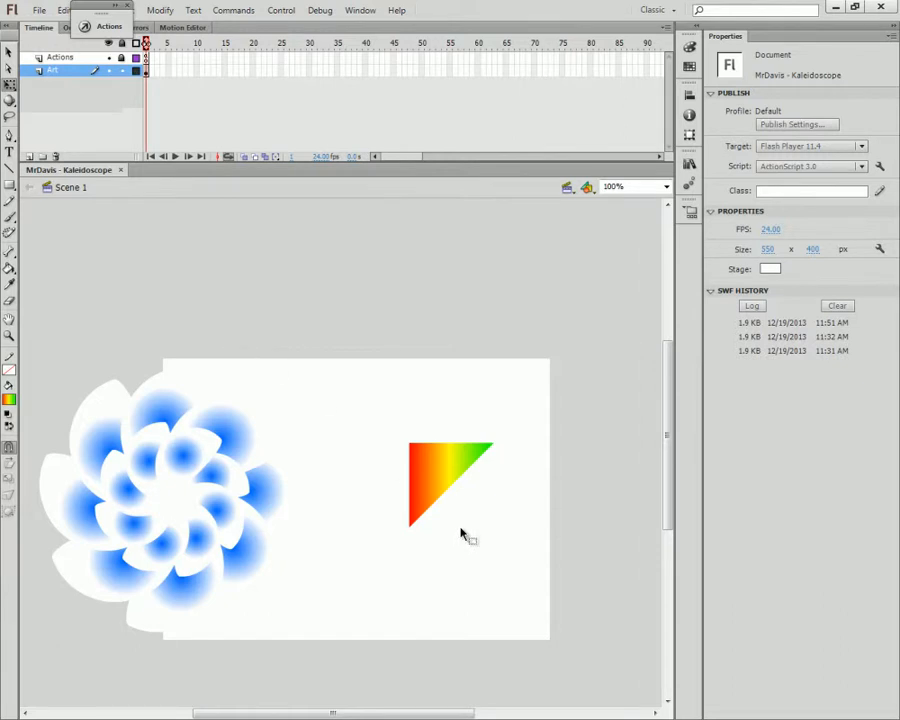
pyautogui.click(448, 486)
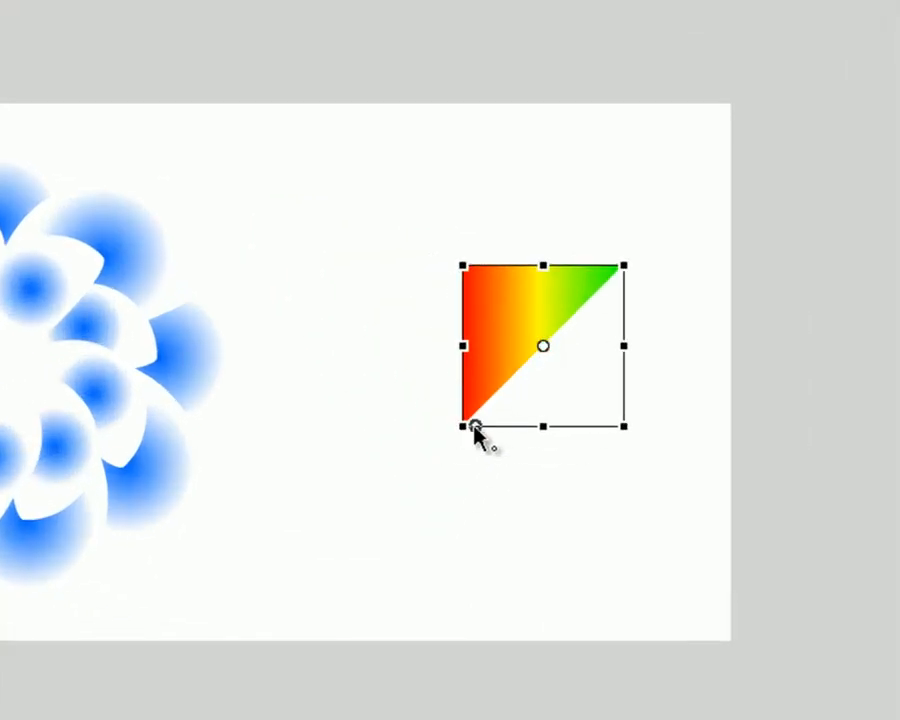
pyautogui.moveTo(463, 428); pyautogui.dragTo(462, 426)
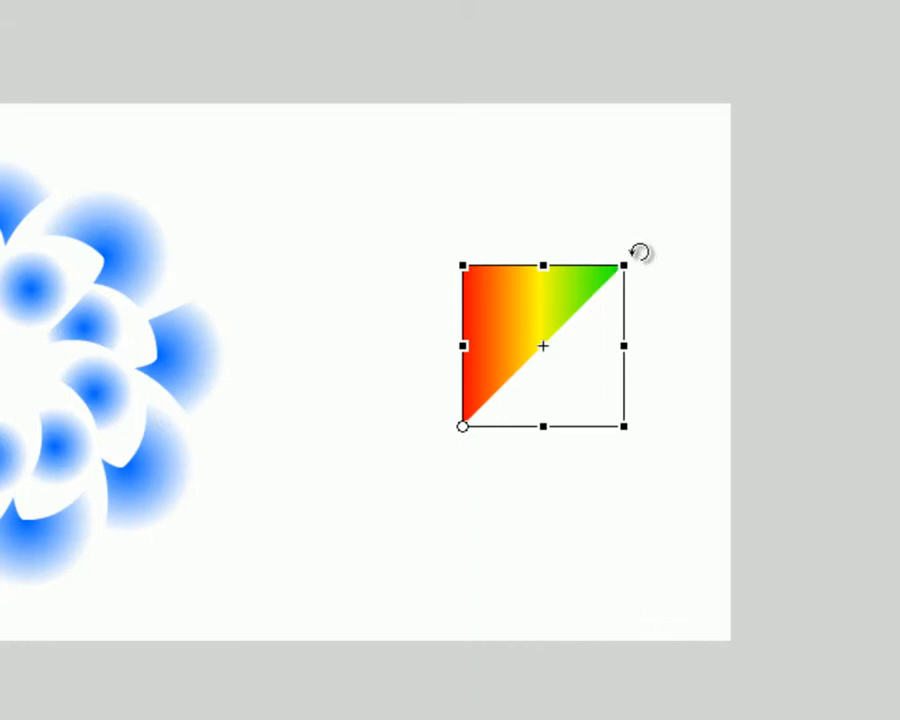
# Make seven copies of the Piece2 Container triangle rotated in 45-degree increments around its corner pivot, completing an eight-piece pinwheel
pyautogui.moveTo(640, 252); pyautogui.dragTo(679, 378)
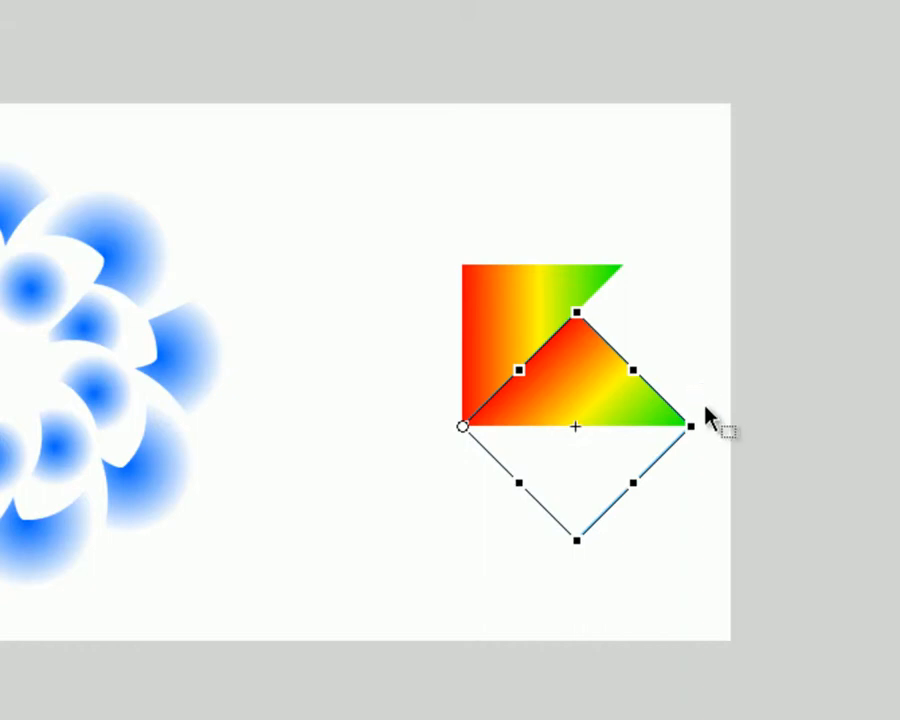
pyautogui.moveTo(705, 424); pyautogui.dragTo(687, 525)
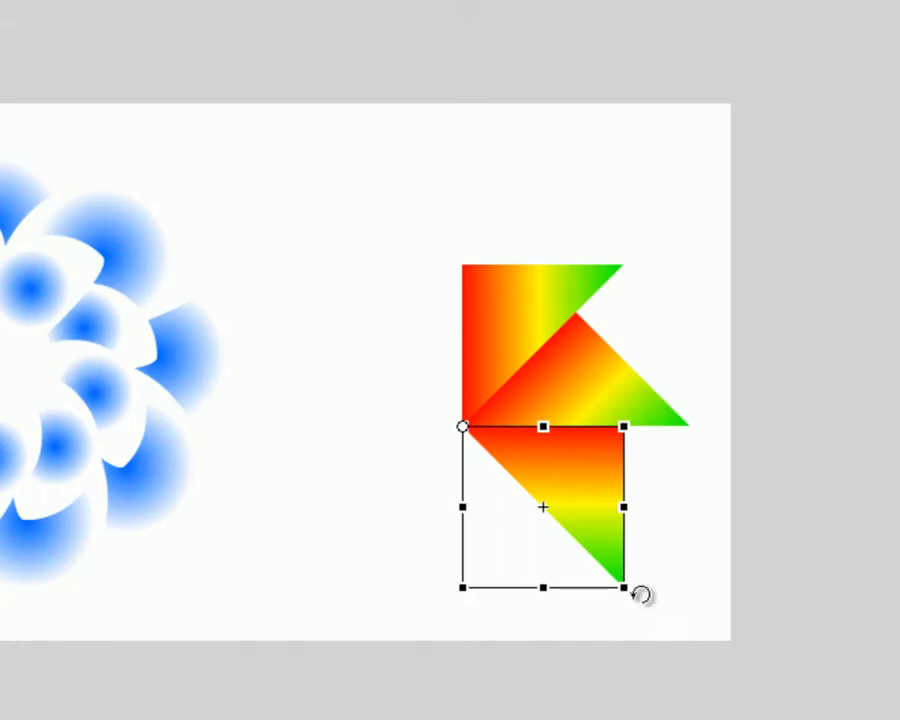
pyautogui.moveTo(639, 593); pyautogui.dragTo(452, 620)
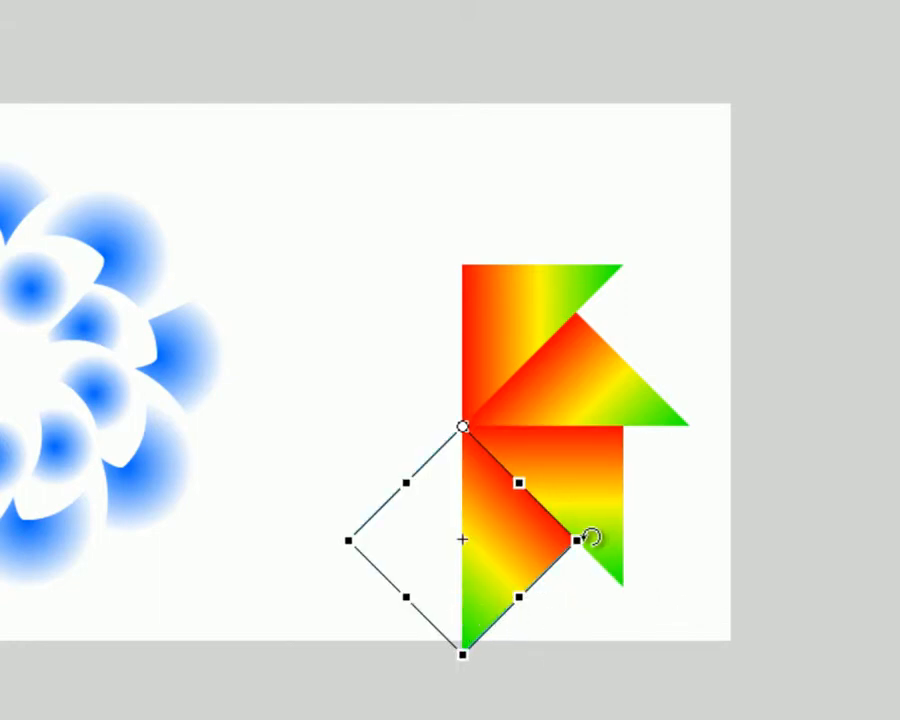
pyautogui.moveTo(569, 611); pyautogui.dragTo(492, 622)
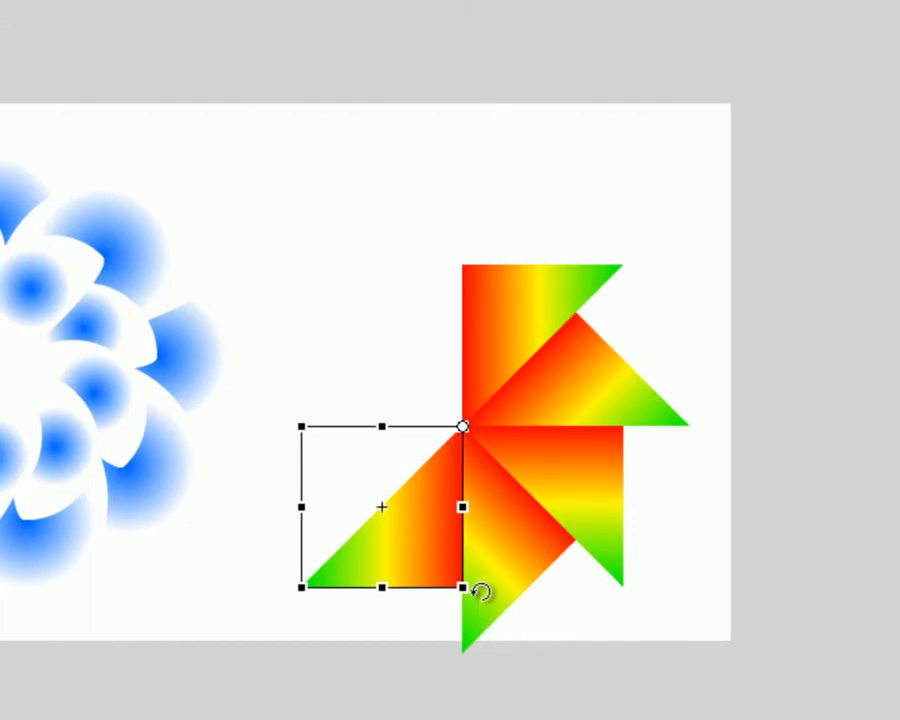
pyautogui.moveTo(482, 589); pyautogui.dragTo(348, 577)
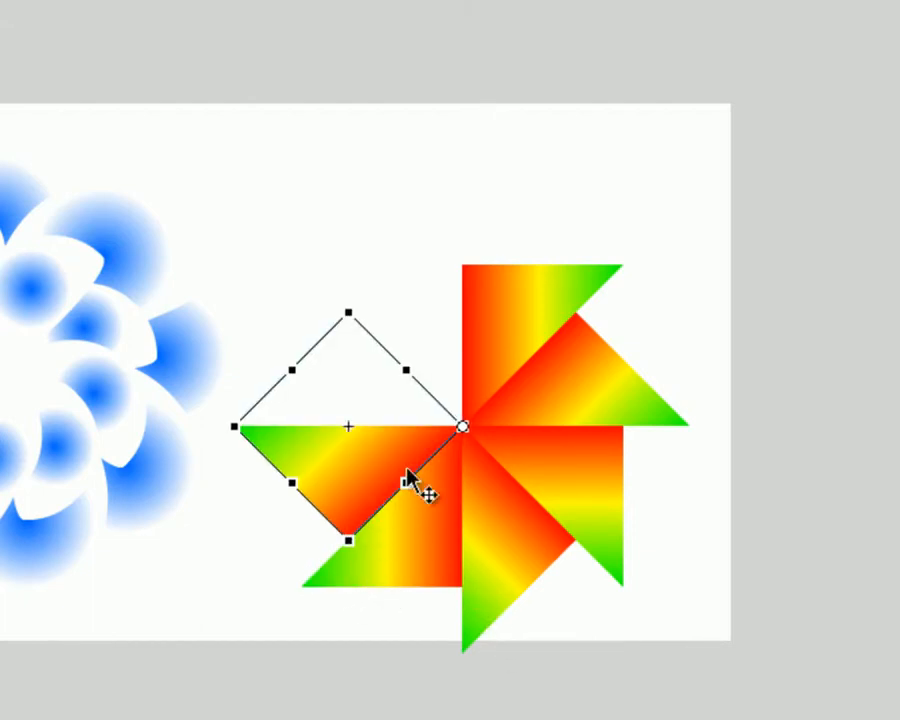
pyautogui.moveTo(233, 423); pyautogui.dragTo(275, 323)
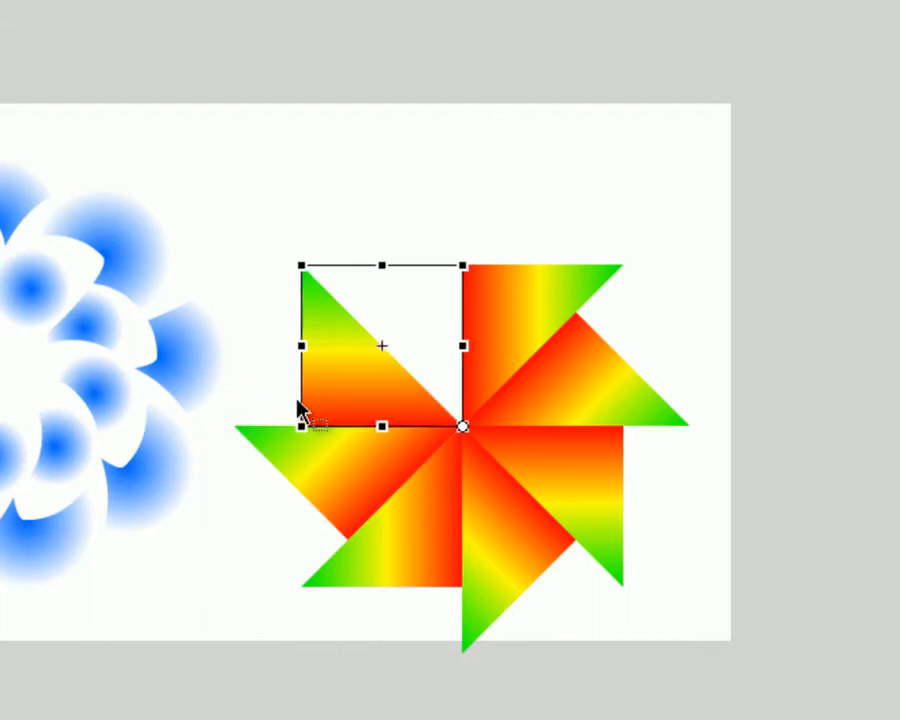
pyautogui.moveTo(293, 255); pyautogui.dragTo(411, 245)
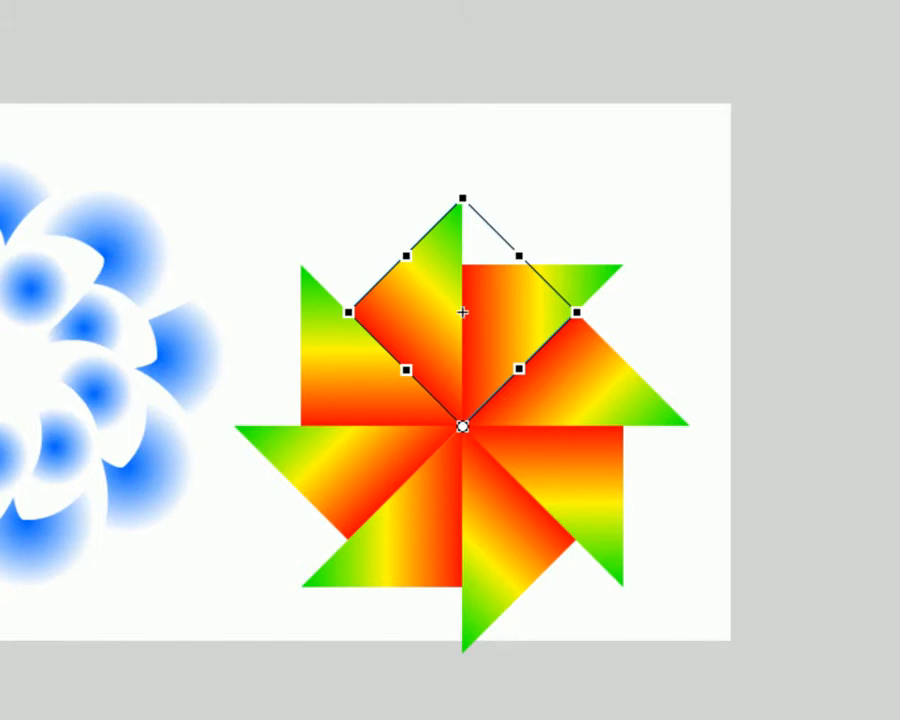
# Convert all eight pinwheel triangles into one movie clip symbol named Inner Ring 2 with centre registration
pyautogui.press('Escape')
pyautogui.moveTo(697, 175); pyautogui.dragTo(317, 650)
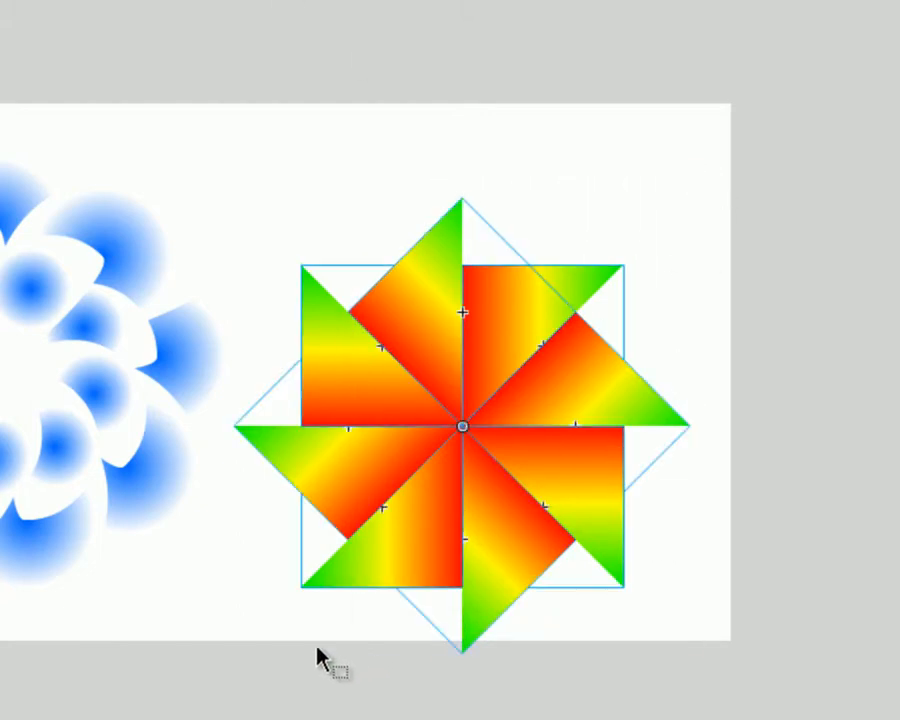
pyautogui.press('F8')
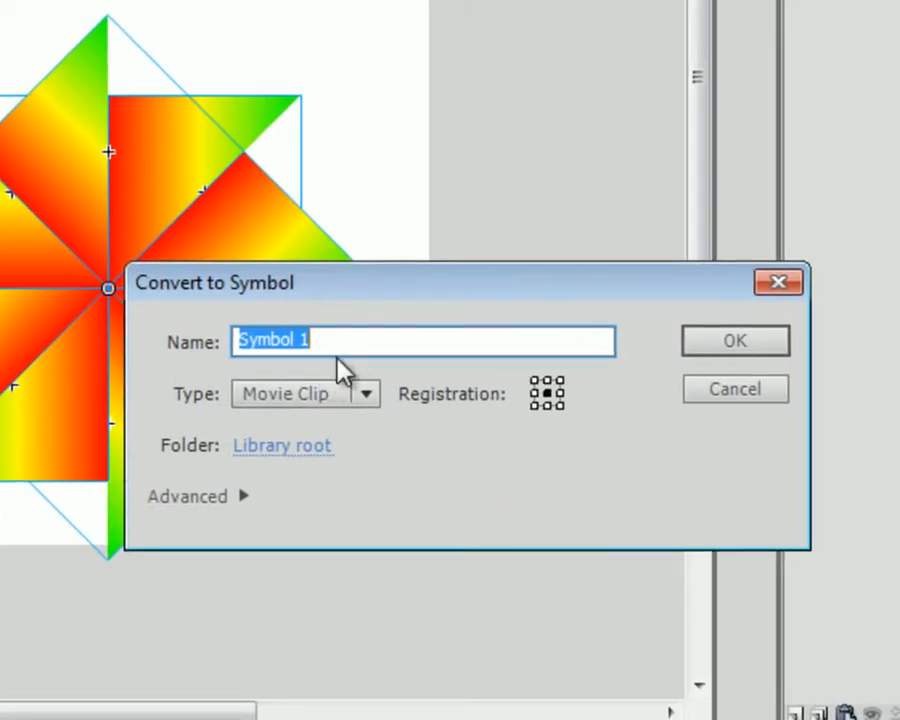
pyautogui.write('Inne')
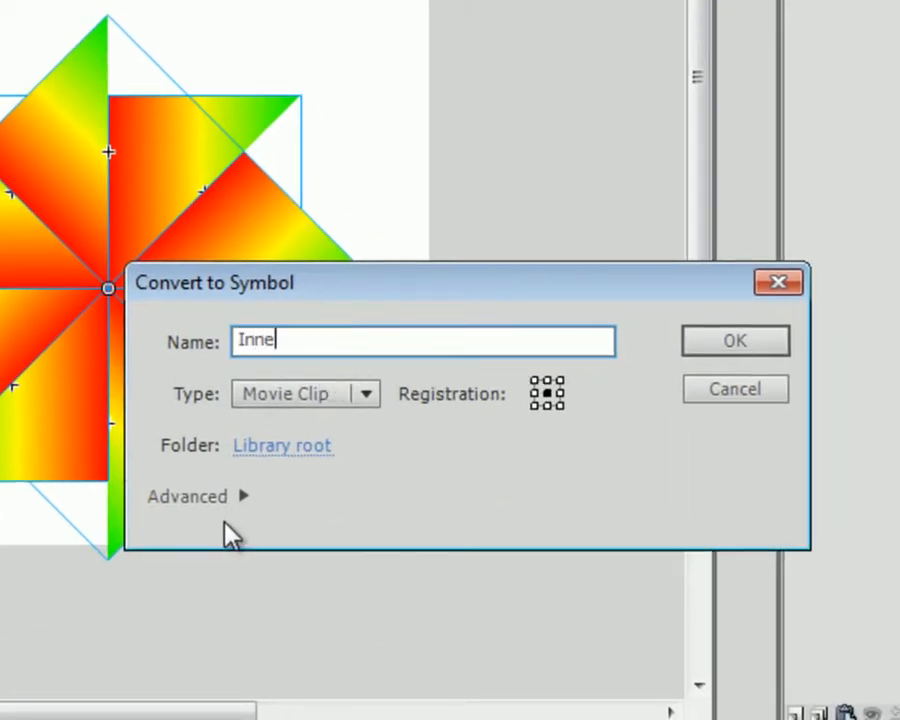
pyautogui.write('r Ring 2')
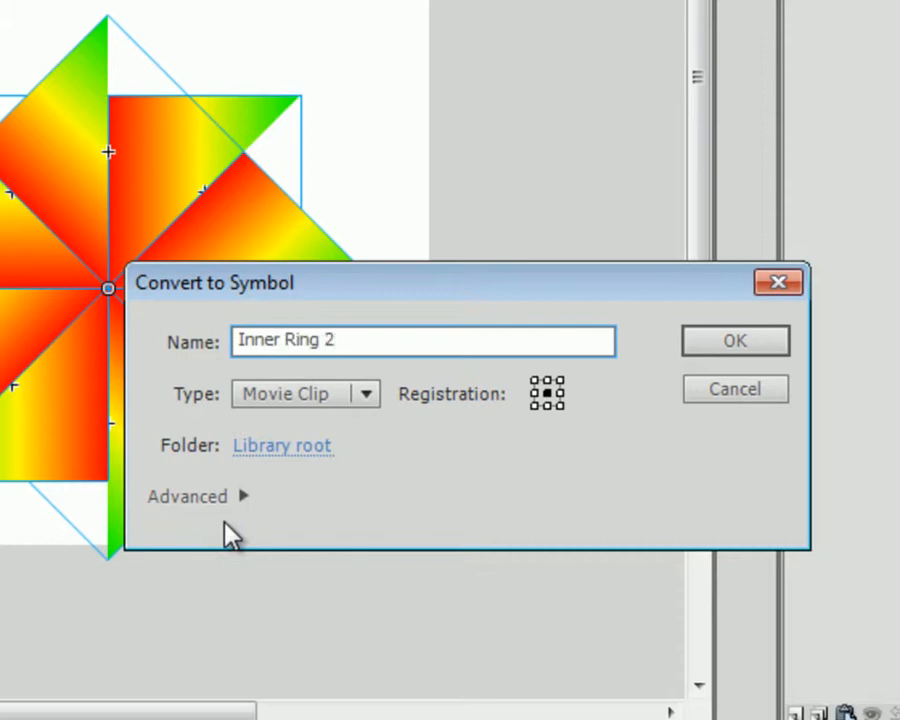
pyautogui.click(750, 348)
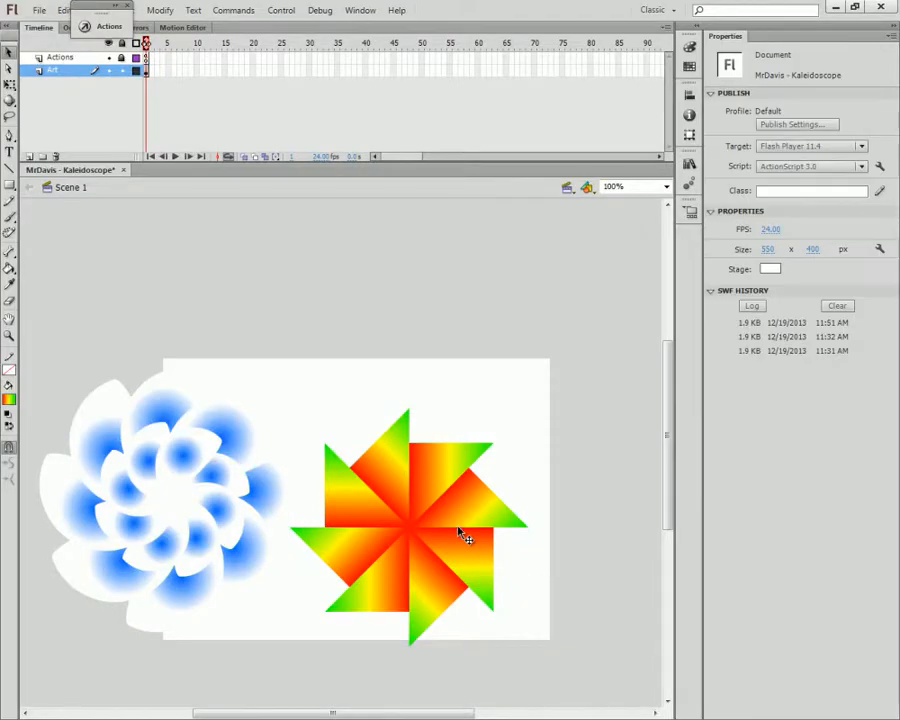
# Examine the nesting of Inner Ring 2 through its Piece2 Container triangles down to the Piece2 tween, and return to Scene 1
pyautogui.click(462, 532)
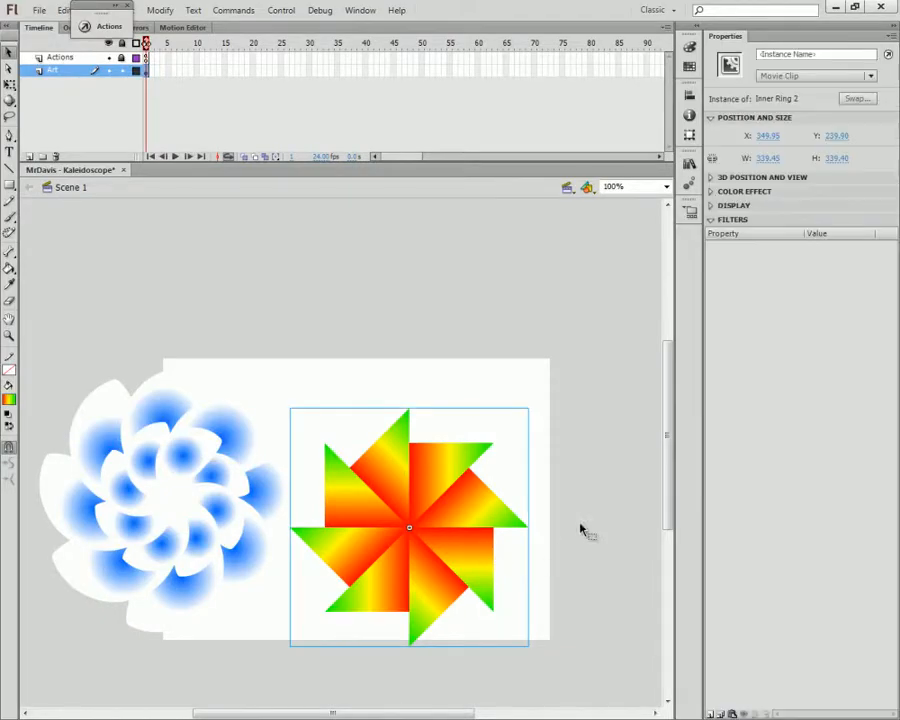
pyautogui.doubleClick(452, 537)
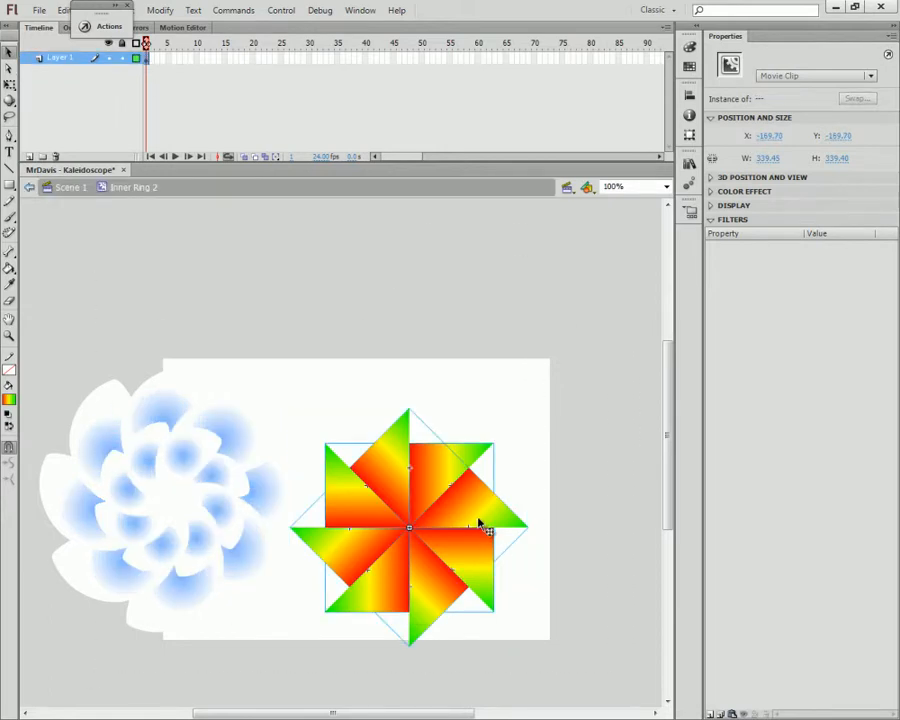
pyautogui.click(288, 595)
pyautogui.click(366, 583)
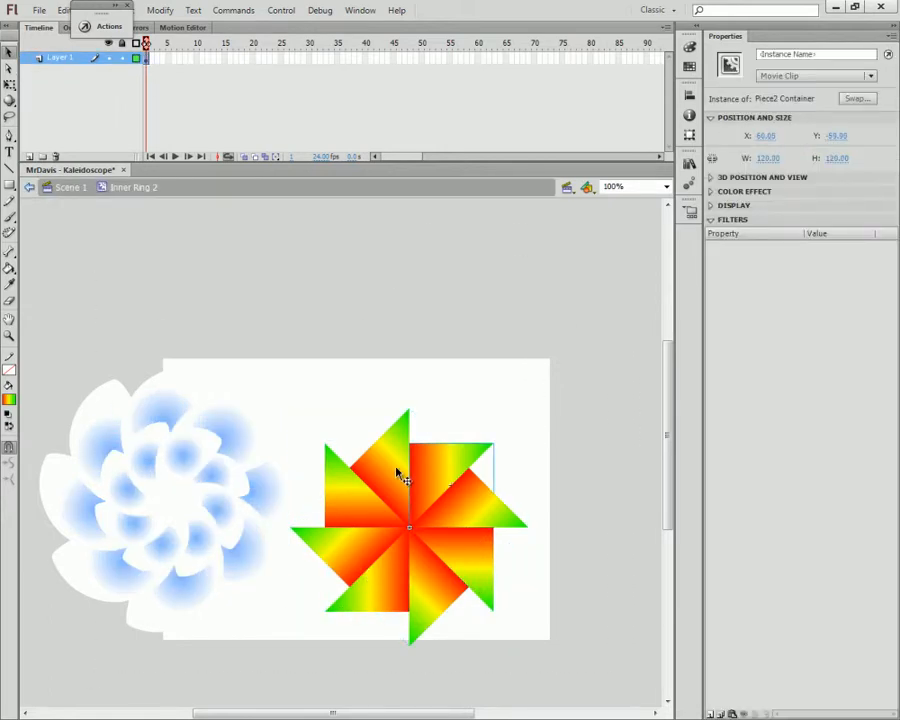
pyautogui.click(375, 506)
pyautogui.click(372, 502)
pyautogui.click(375, 541)
pyautogui.click(388, 572)
pyautogui.click(426, 573)
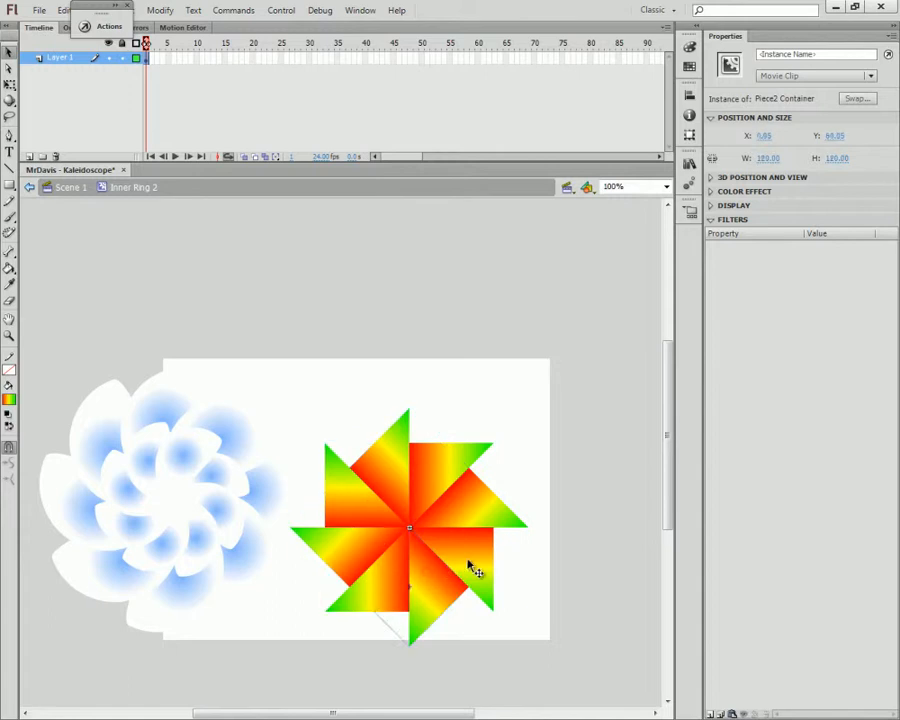
pyautogui.click(465, 560)
pyautogui.doubleClick(457, 566)
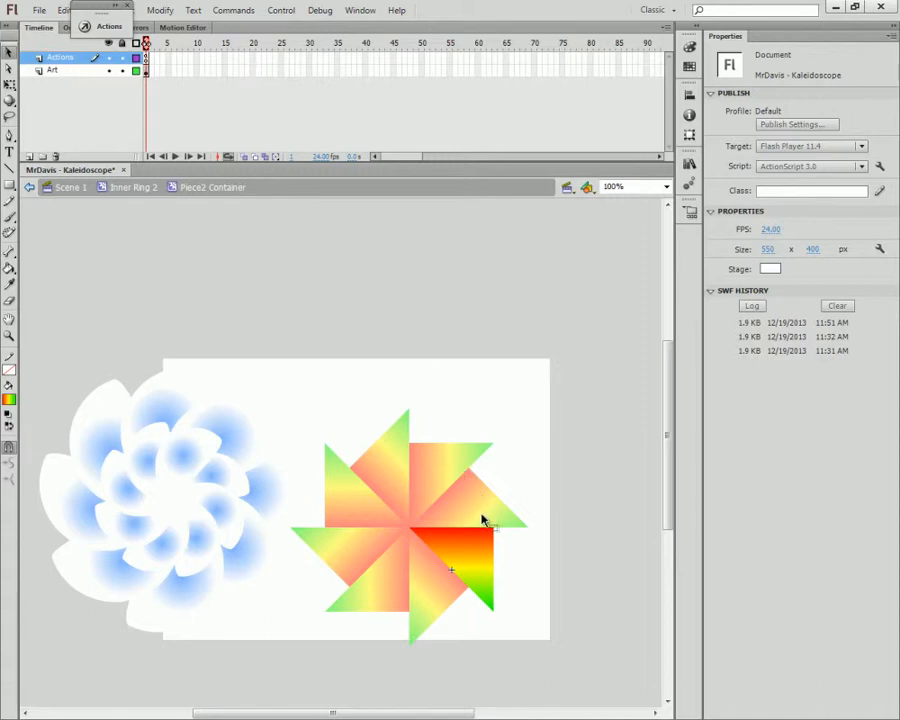
pyautogui.click(487, 561)
pyautogui.doubleClick(487, 561)
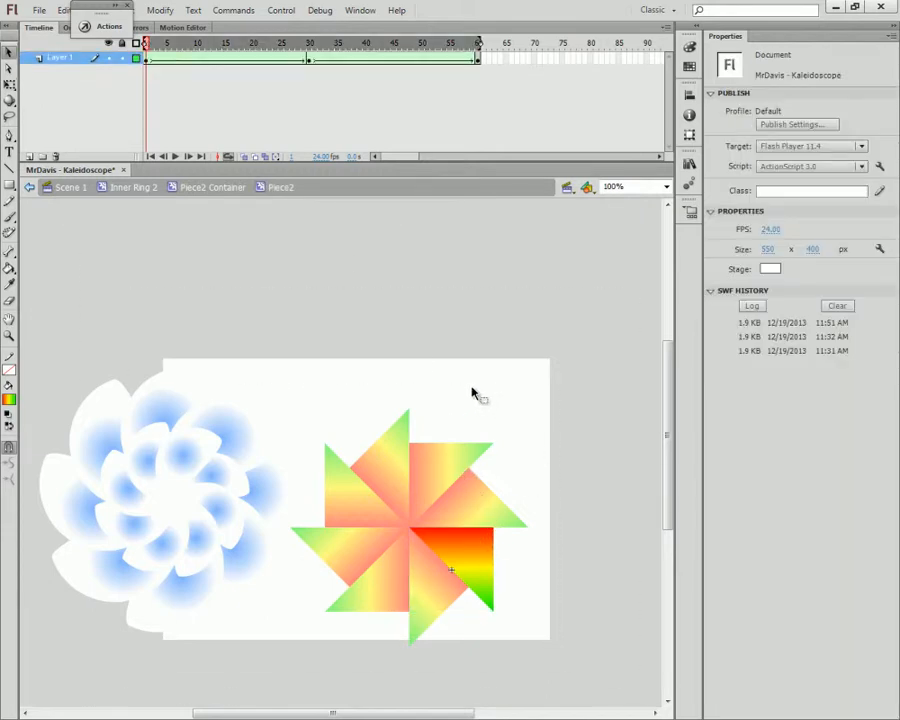
pyautogui.click(29, 187)
pyautogui.click(29, 187)
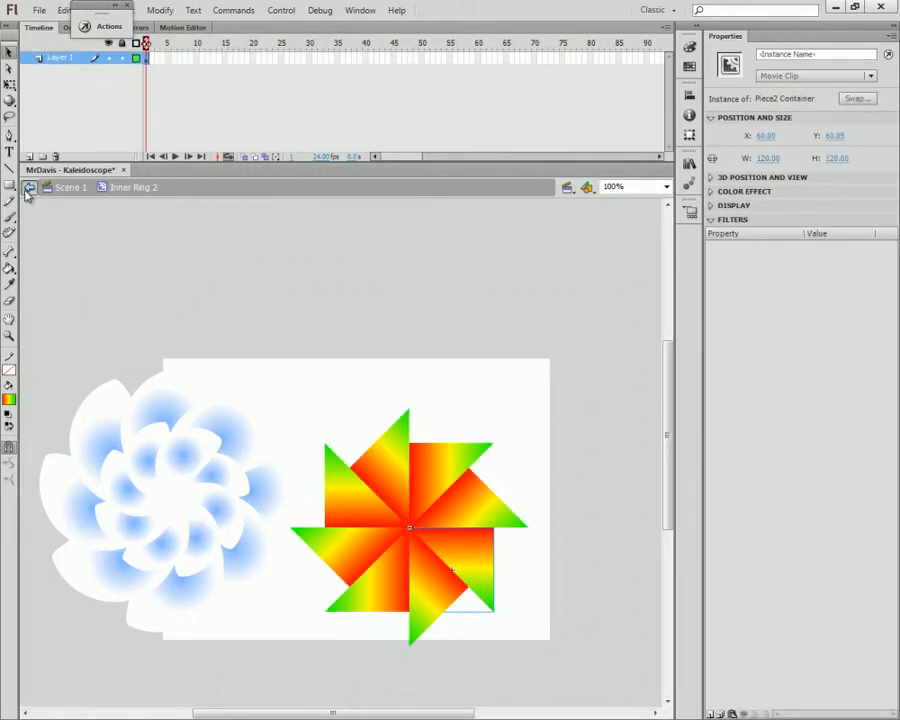
pyautogui.click(28, 188)
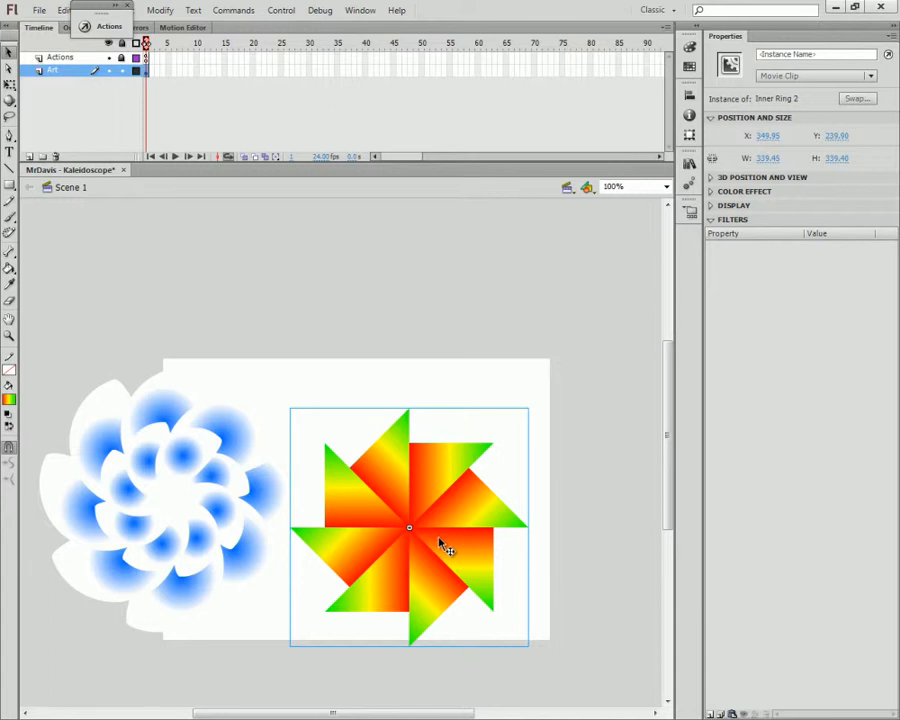
# Scale a duplicate of Inner Ring 2 from its centre to about 560 px wide and high, and send it behind the original ring
pyautogui.moveTo(9, 84); pyautogui.dragTo(60, 86)
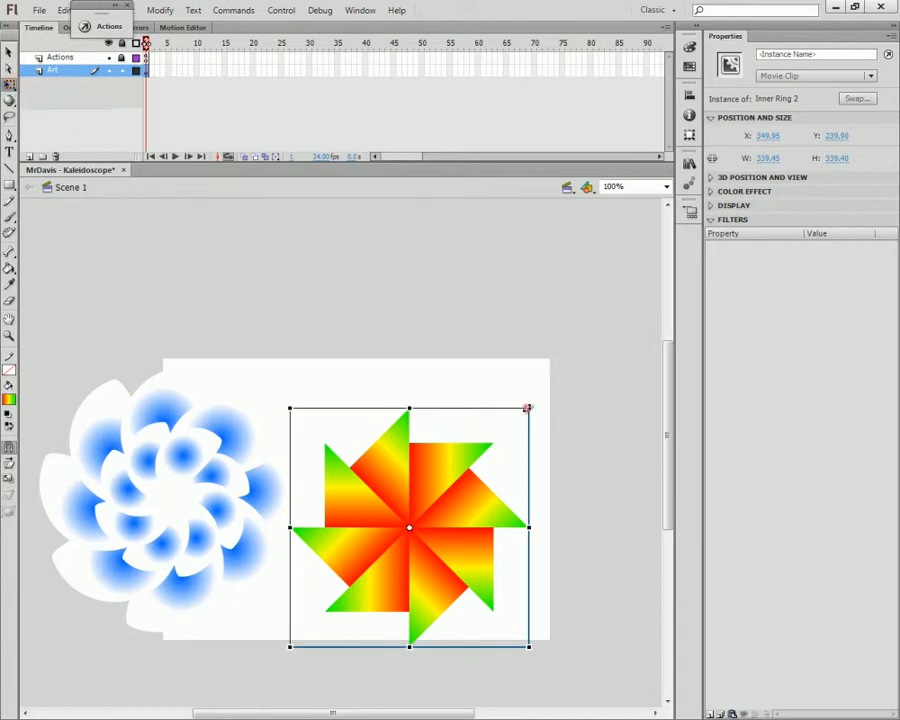
pyautogui.moveTo(527, 408); pyautogui.dragTo(613, 332)
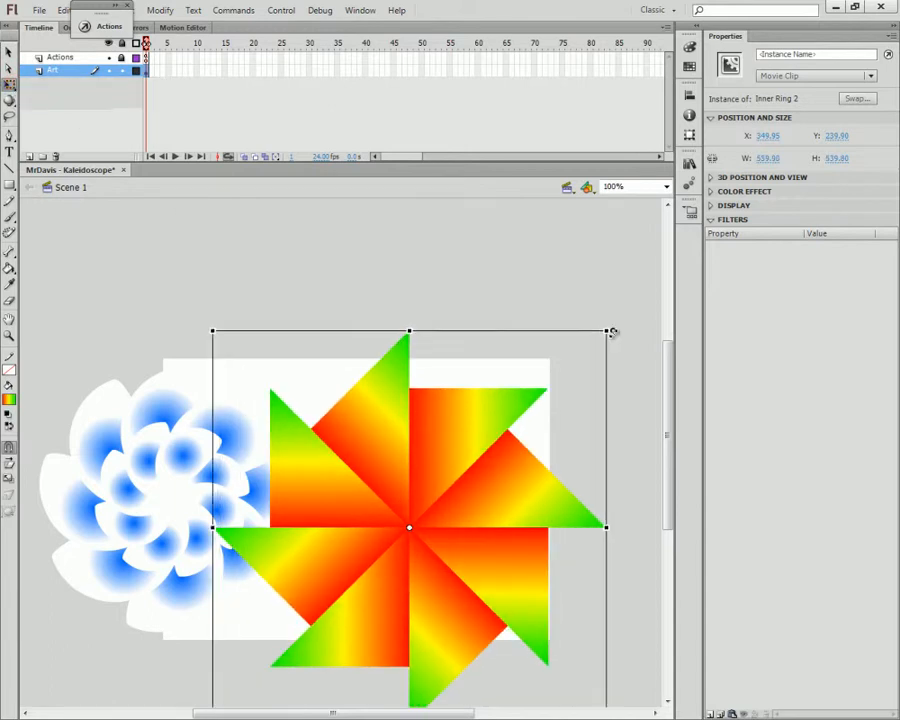
pyautogui.rightClick(358, 453)
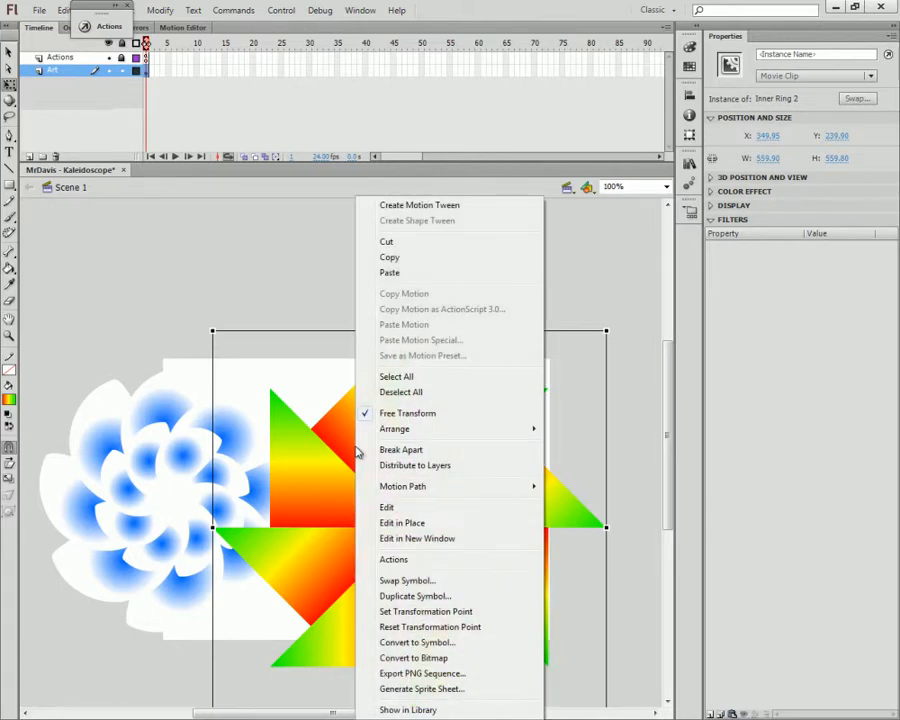
pyautogui.moveTo(385, 430)
pyautogui.click(593, 474)
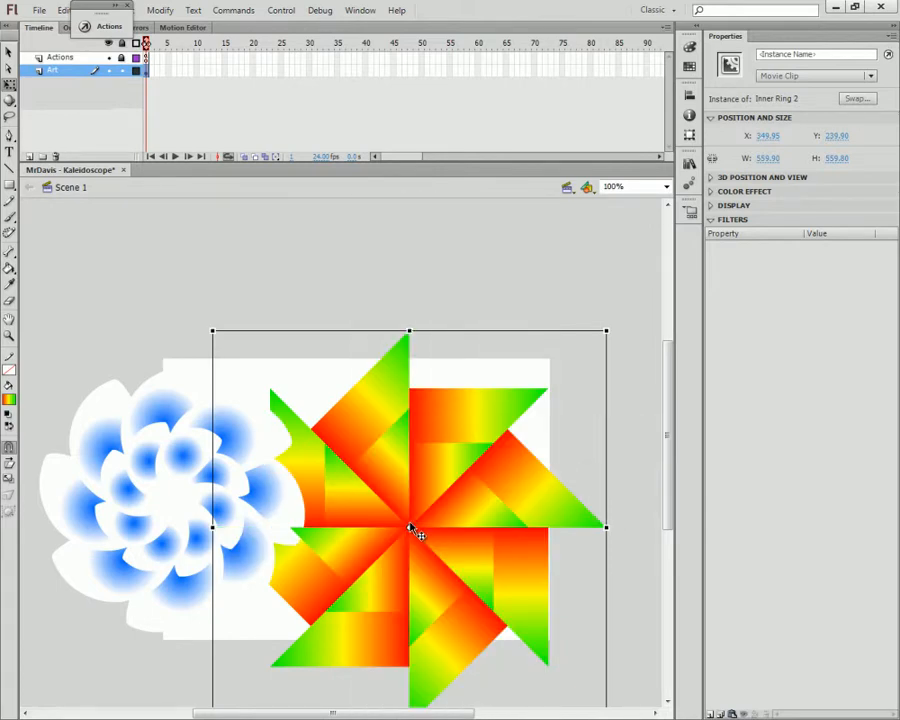
# Rotate the larger back ring clockwise around the shared centre so its points fall between those of the smaller ring
pyautogui.moveTo(599, 271); pyautogui.dragTo(500, 418)
pyautogui.click(498, 415)
pyautogui.moveTo(614, 324); pyautogui.dragTo(667, 432)
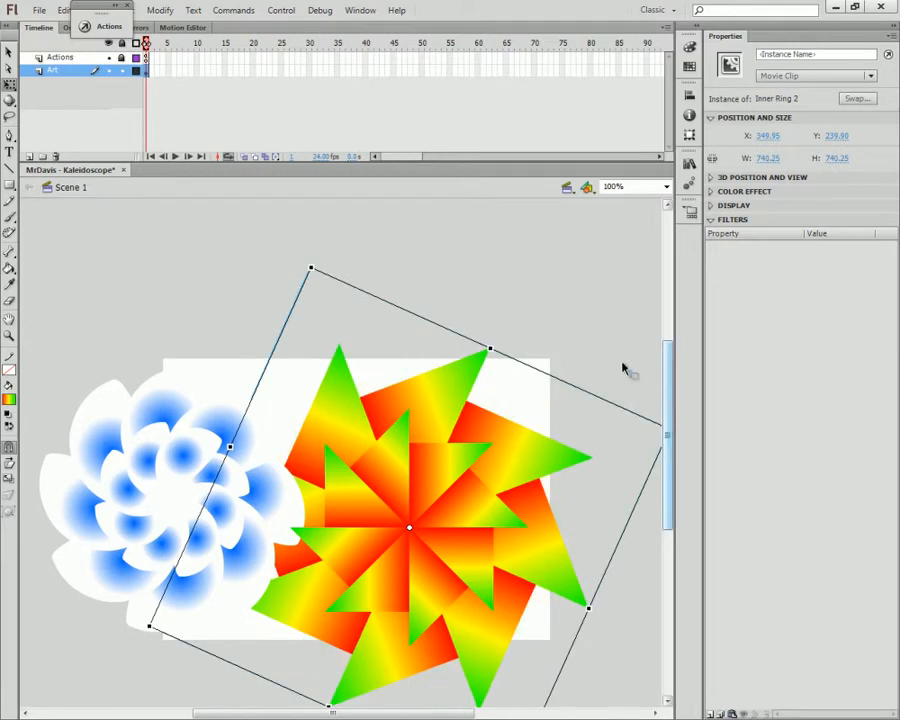
# Select the small and large gradient rings together and convert them into a movie clip symbol named Completed Ring 2
pyautogui.click(597, 334)
pyautogui.moveTo(623, 356); pyautogui.dragTo(405, 628)
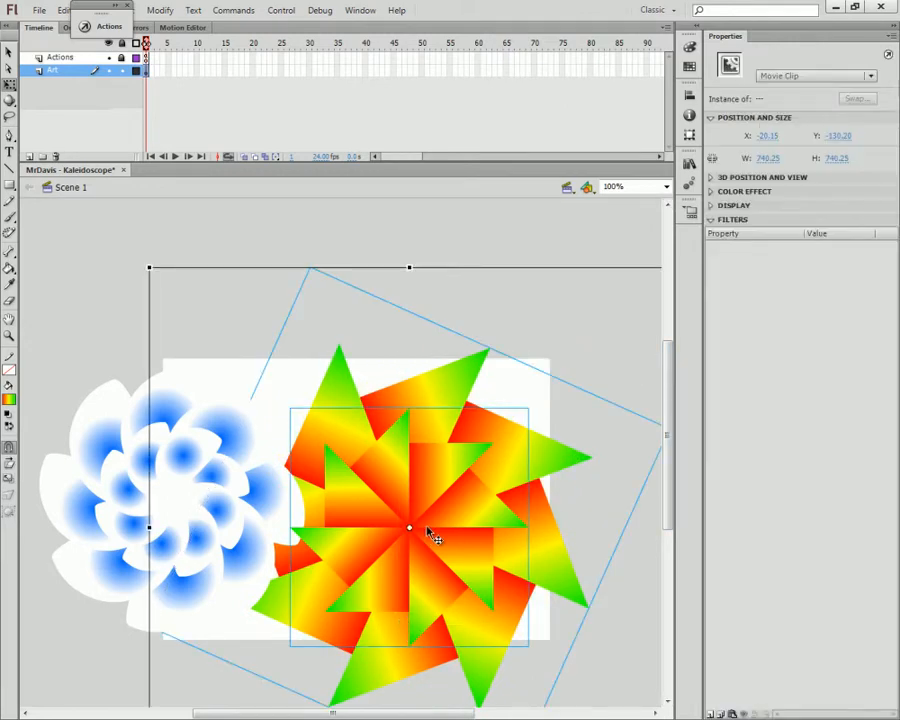
pyautogui.click(448, 216)
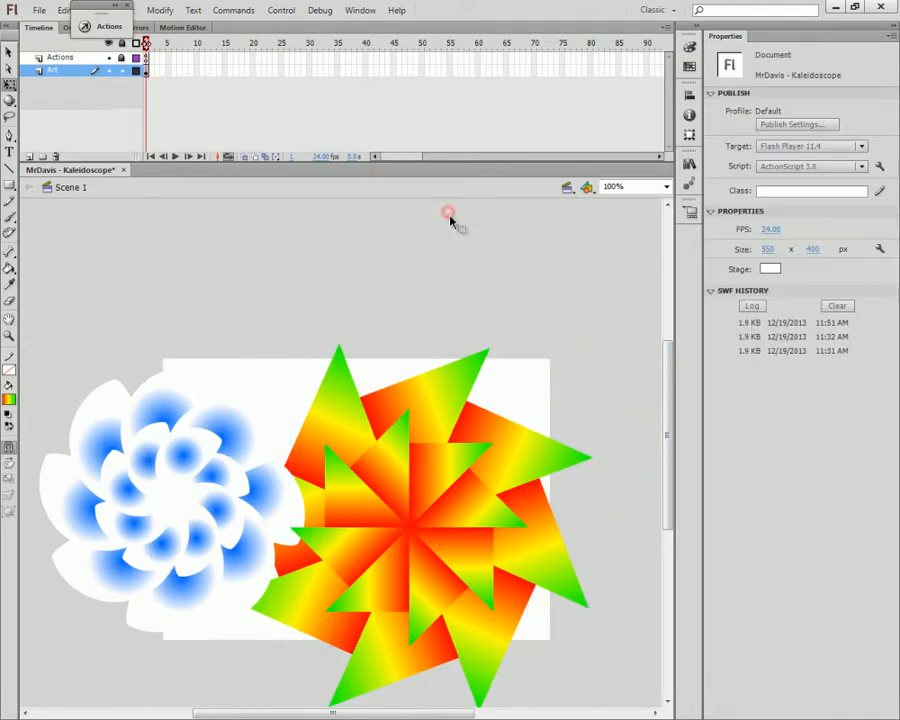
pyautogui.click(545, 466)
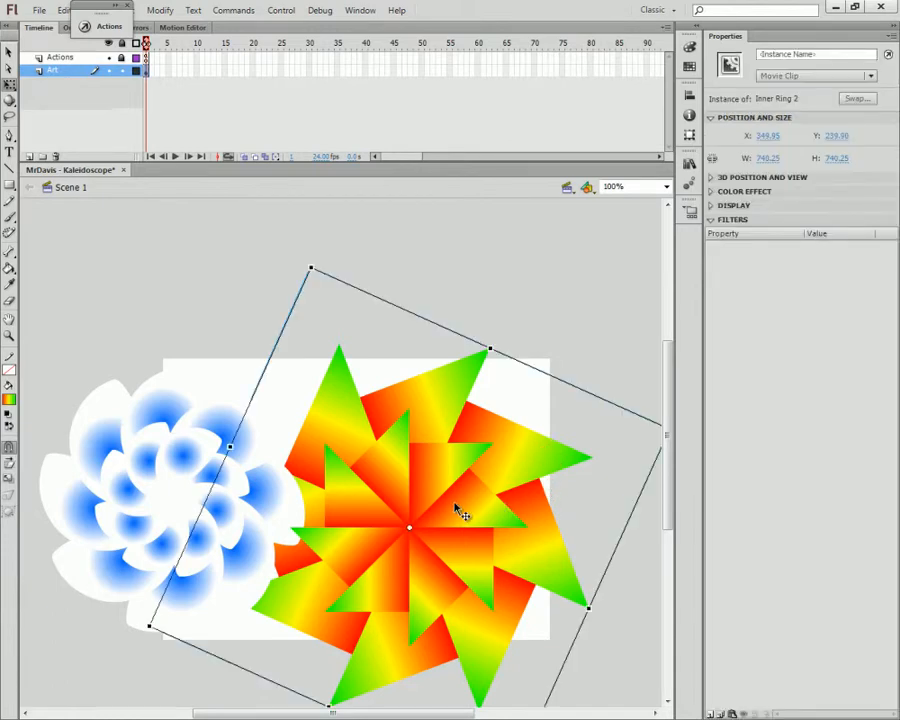
pyautogui.hotkey('ctrl', 'a')
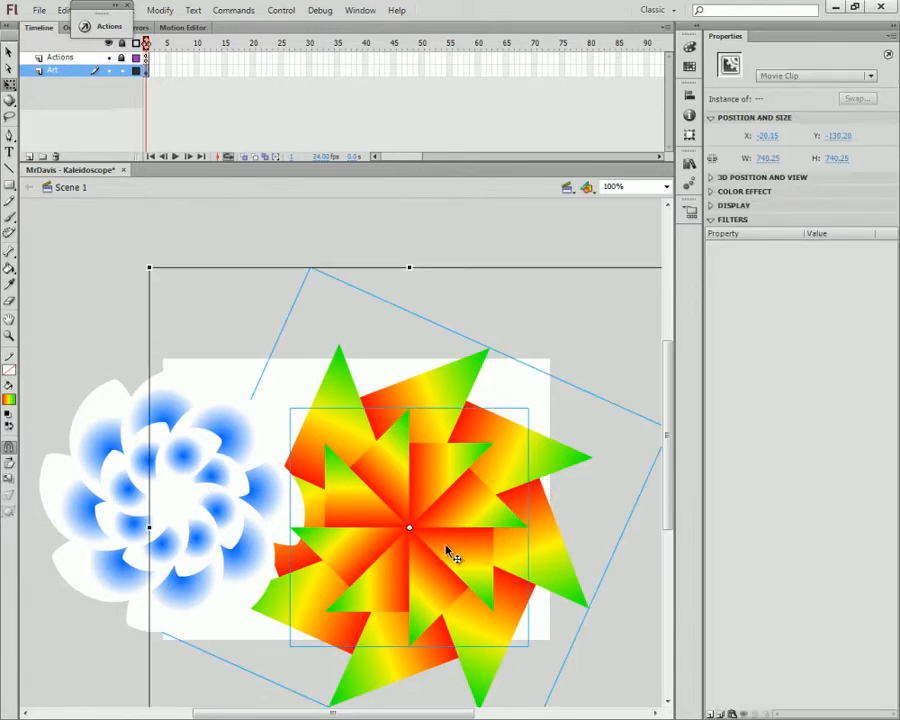
pyautogui.press('F8')
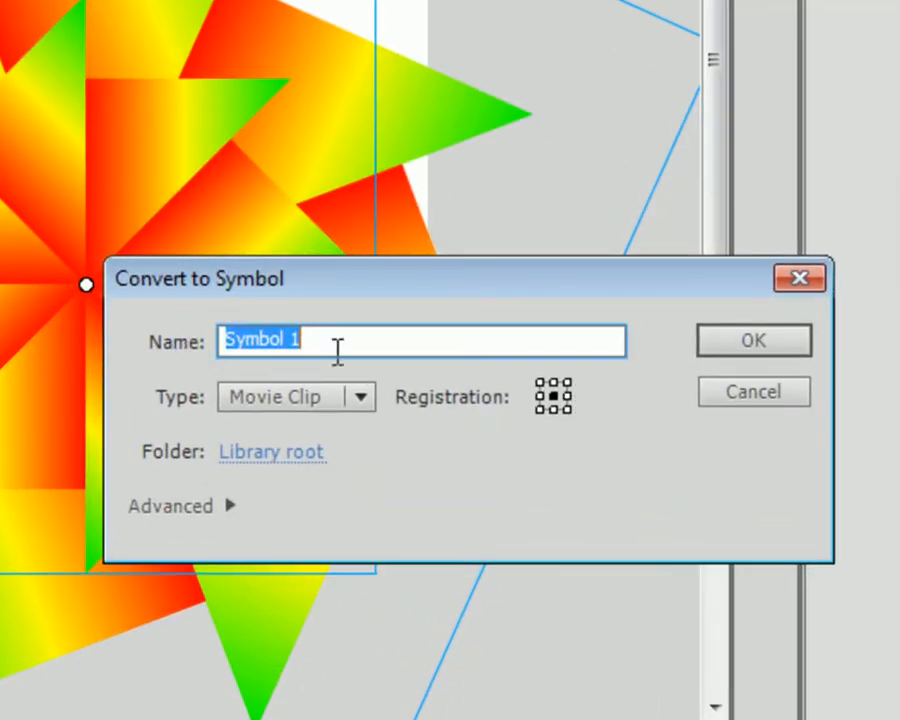
pyautogui.write('Completed Ri')
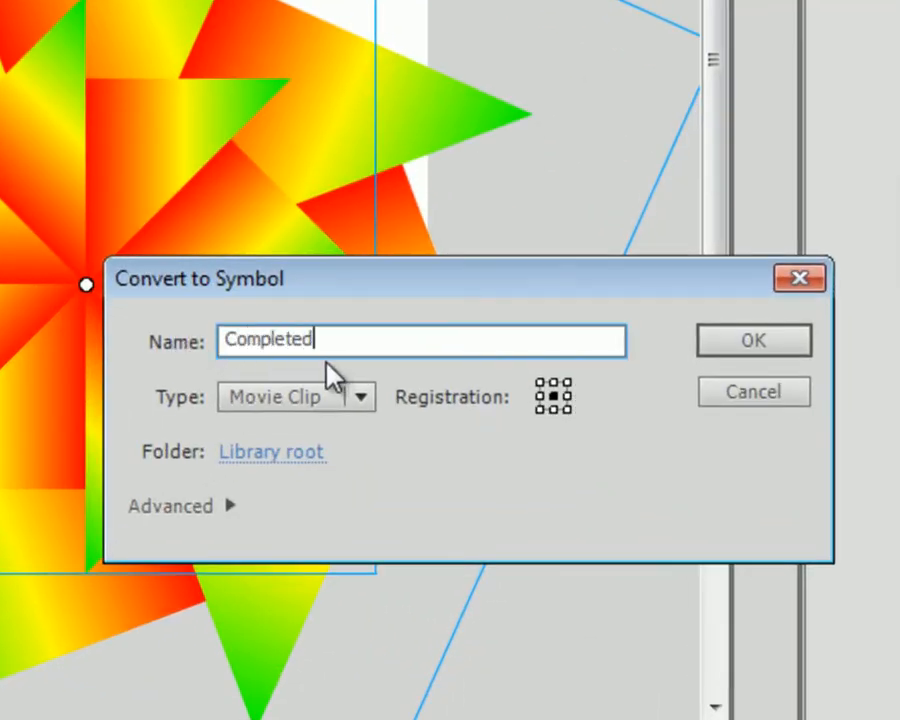
pyautogui.write('ng 2')
pyautogui.press('Return')
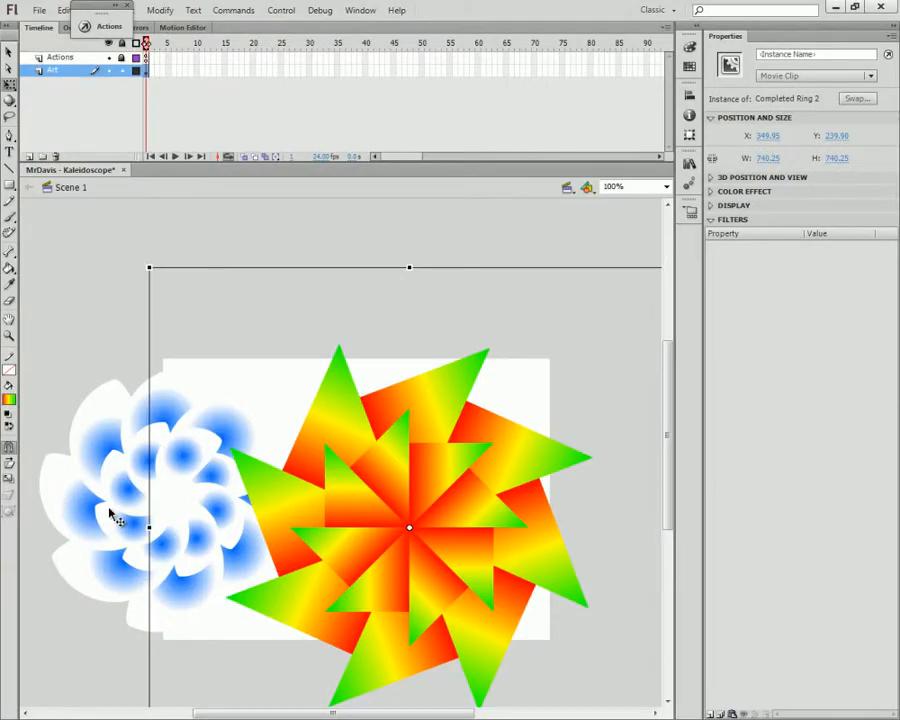
# Give the Completed Ring 2 movie clip the instance name mcRing2 and move it away from the blue flower to about X 505, Y 224
pyautogui.click(140, 514)
pyautogui.click(370, 510)
pyautogui.click(798, 55)
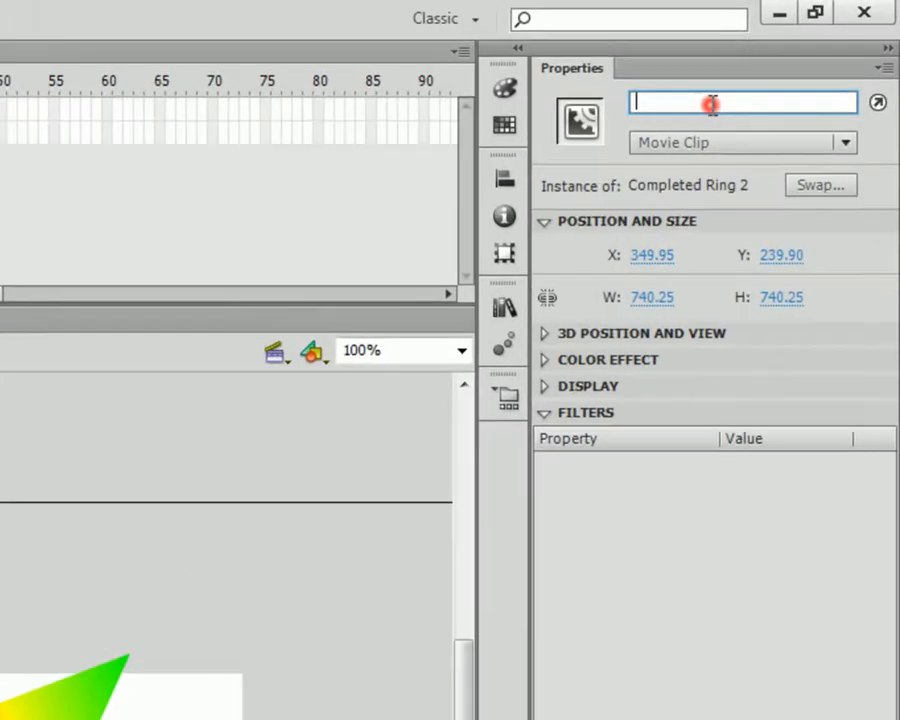
pyautogui.write('mcRing2')
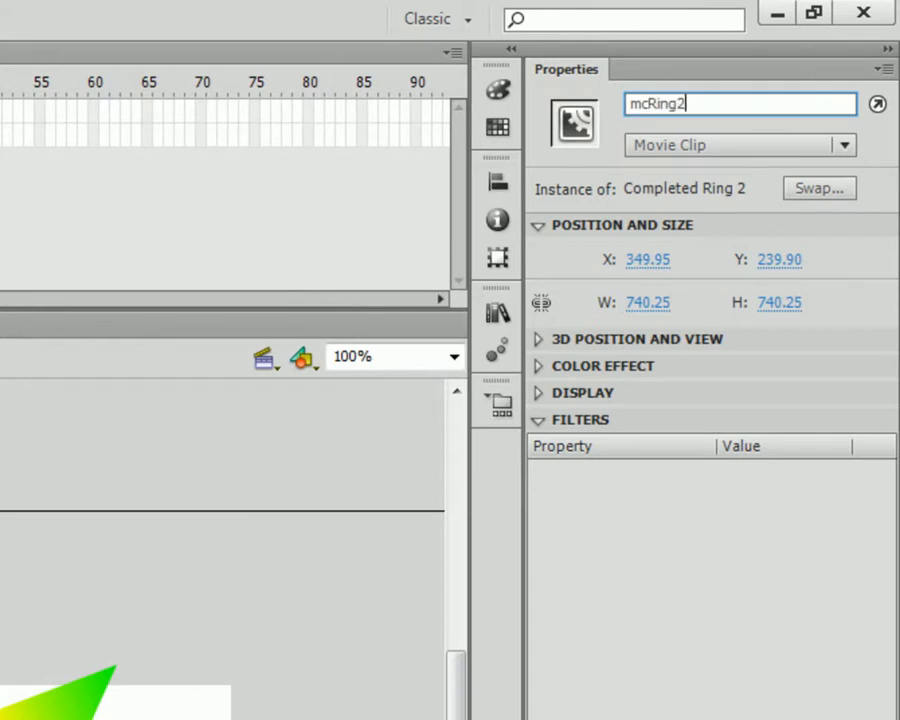
pyautogui.press('Return')
pyautogui.moveTo(400, 517); pyautogui.dragTo(512, 507)
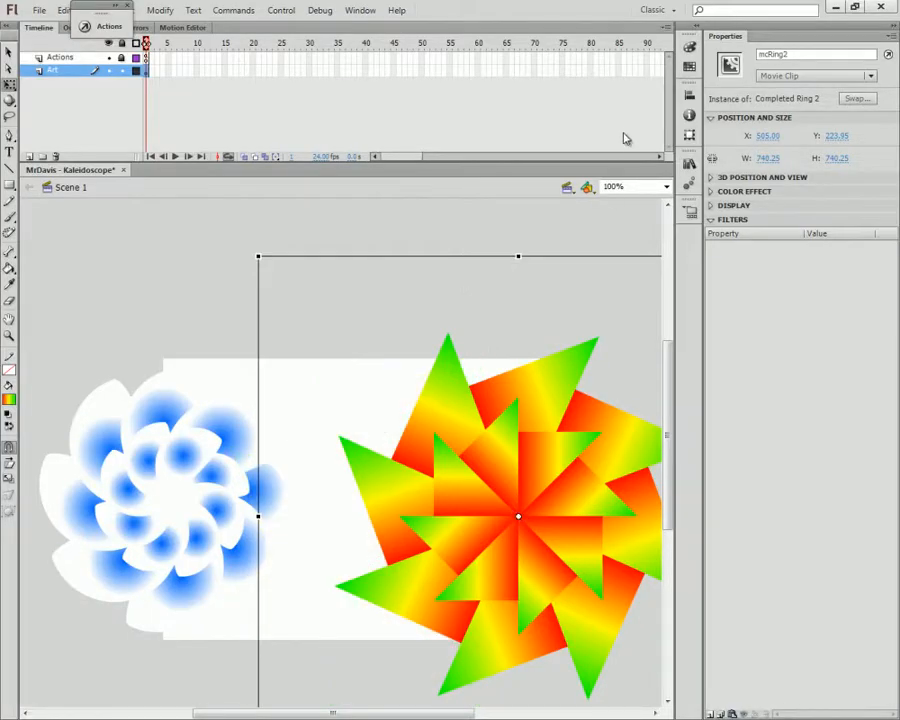
# Align the mcRing2 gradient ring to the stage's vertical center
pyautogui.click(689, 94)
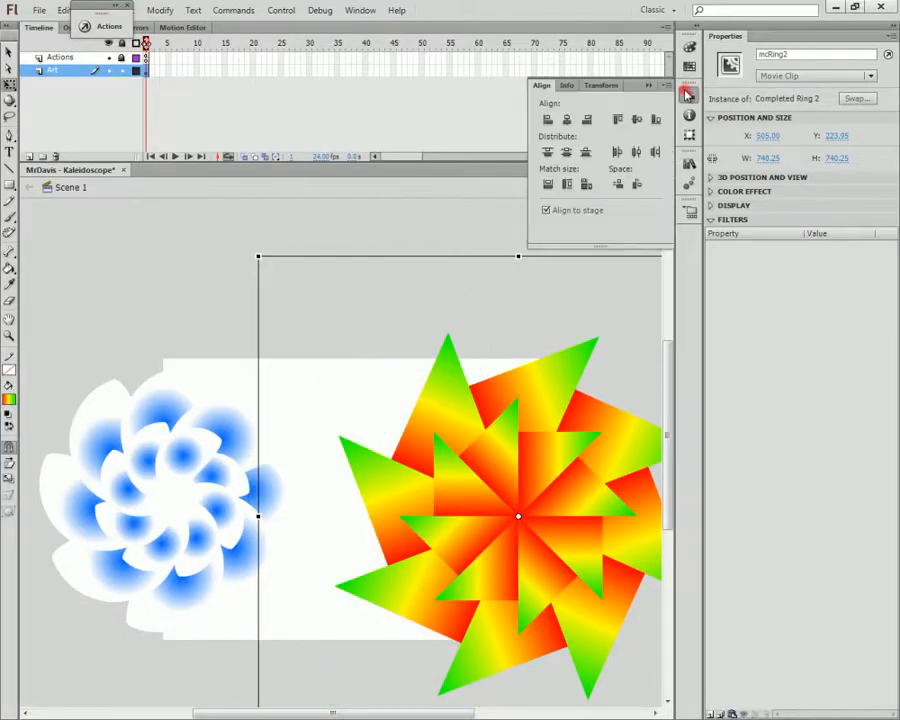
pyautogui.click(638, 119)
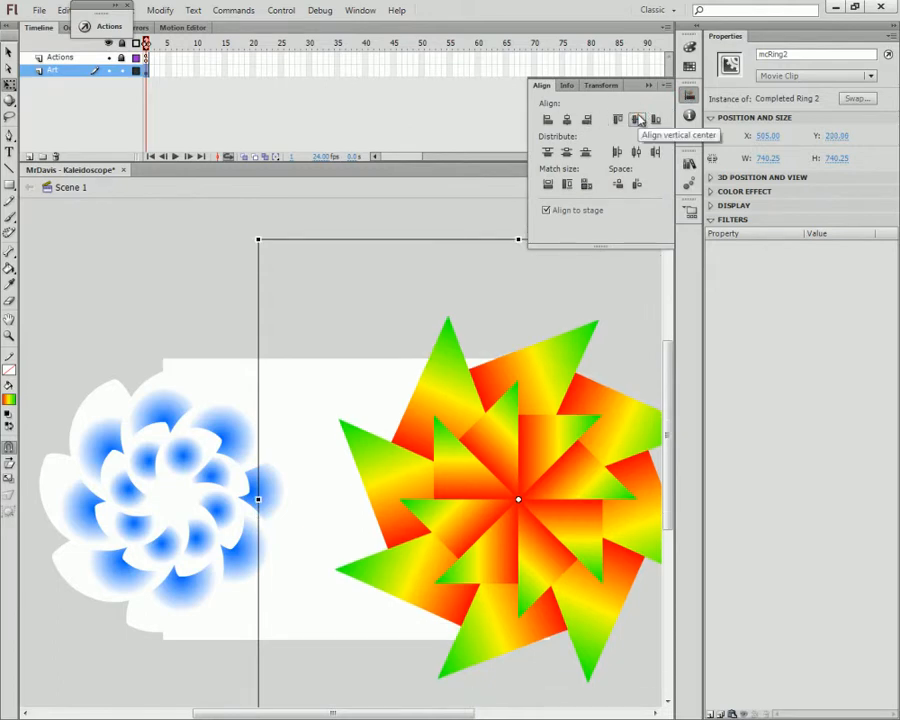
pyautogui.click(378, 189)
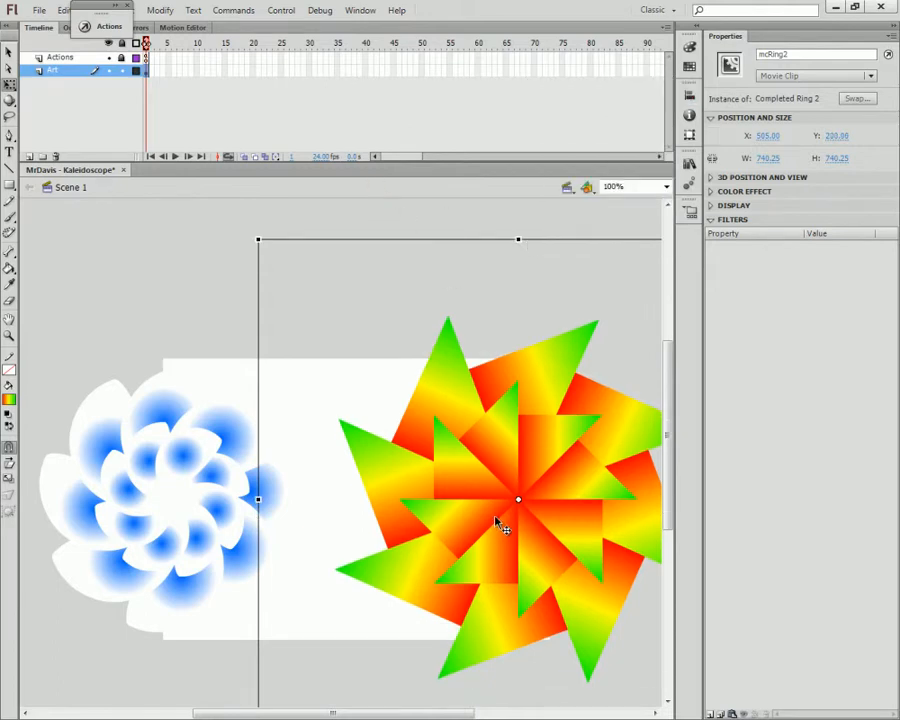
# Open the Completed Ring 2 symbol for editing and give its smaller ring the instance name innerRing
pyautogui.doubleClick(497, 540)
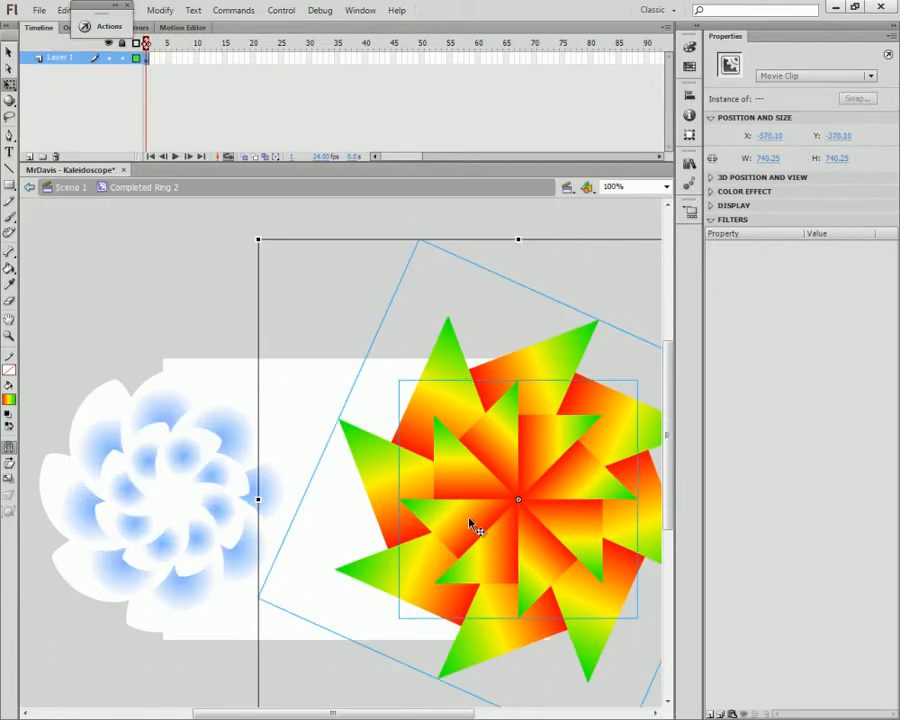
pyautogui.click(516, 490)
pyautogui.click(448, 361)
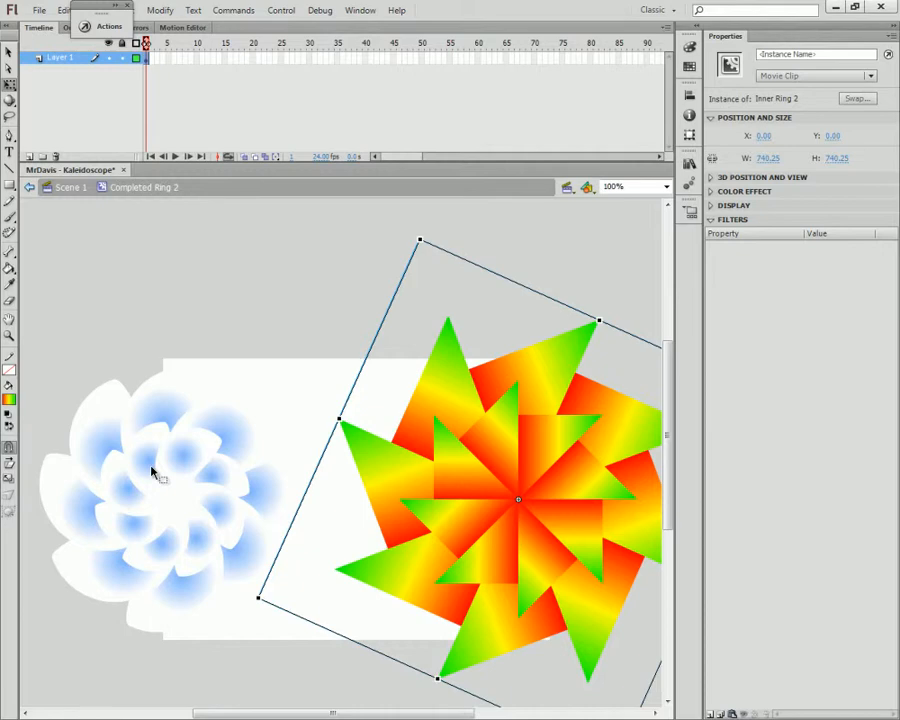
pyautogui.click(512, 580)
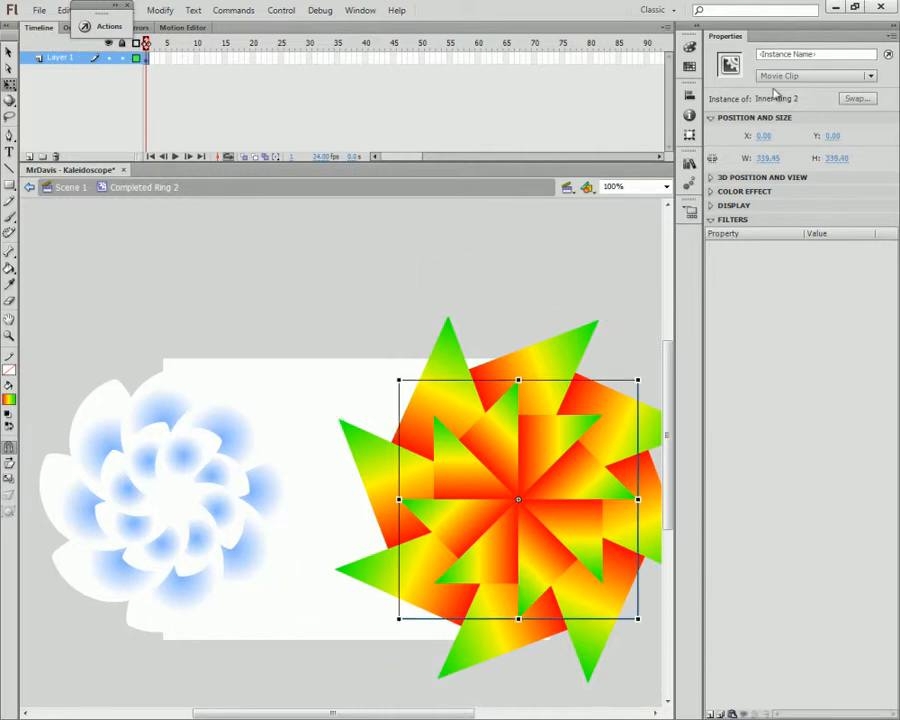
pyautogui.click(772, 60)
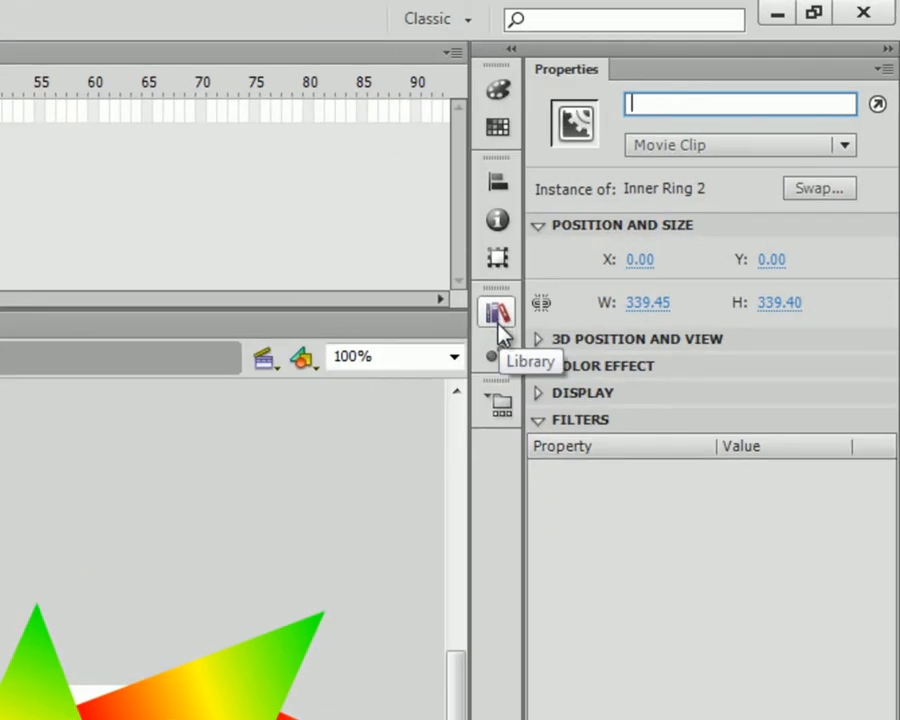
pyautogui.write('innerRing')
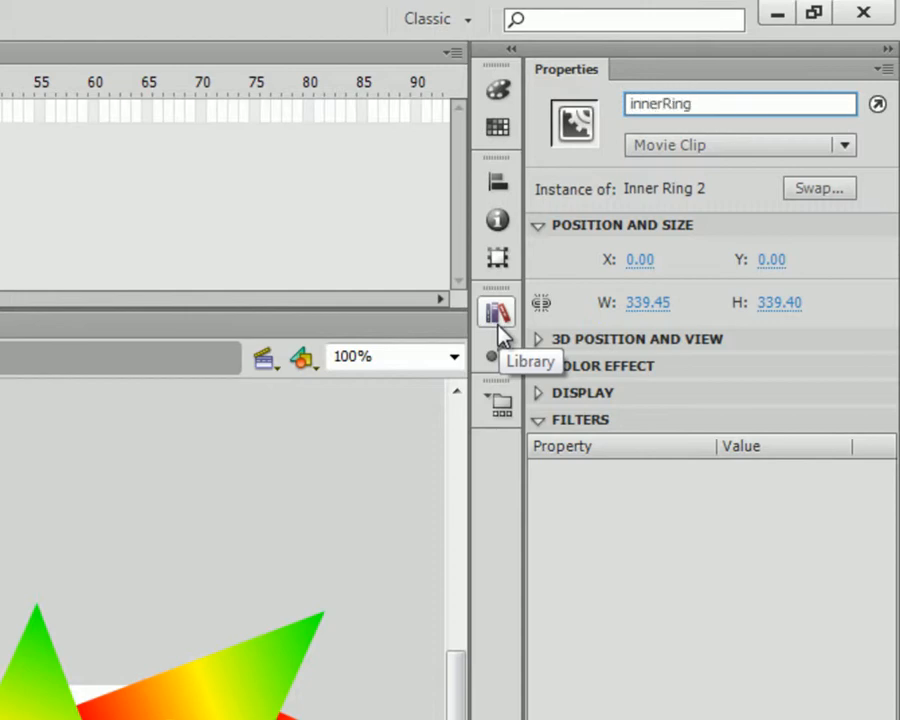
pyautogui.click(498, 315)
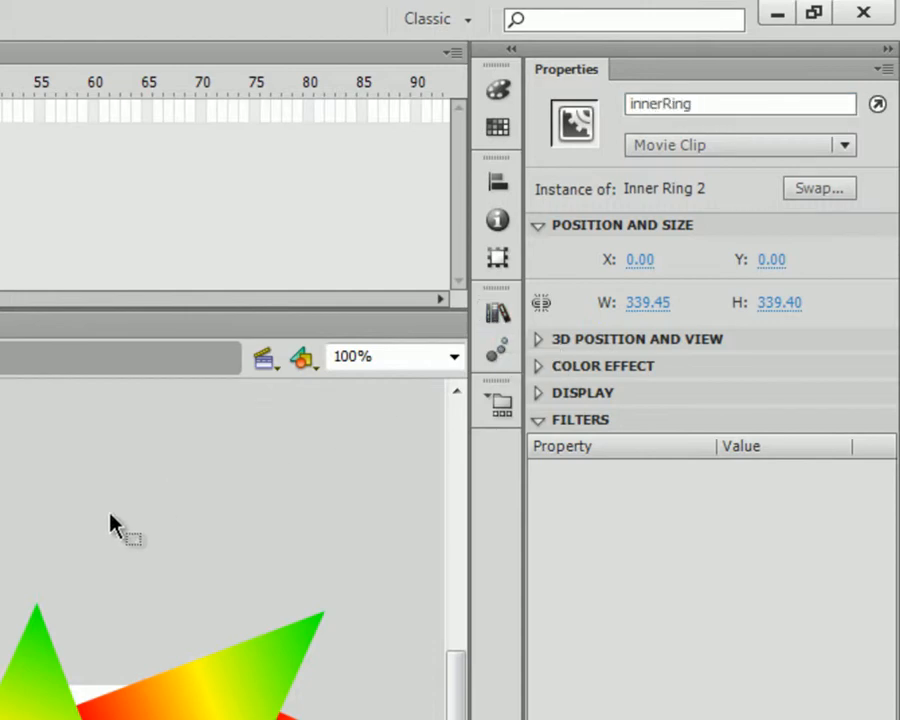
# Give the larger back ring inside Completed Ring 2 the instance name outterRing and save the document
pyautogui.click(60, 672)
pyautogui.click(677, 106)
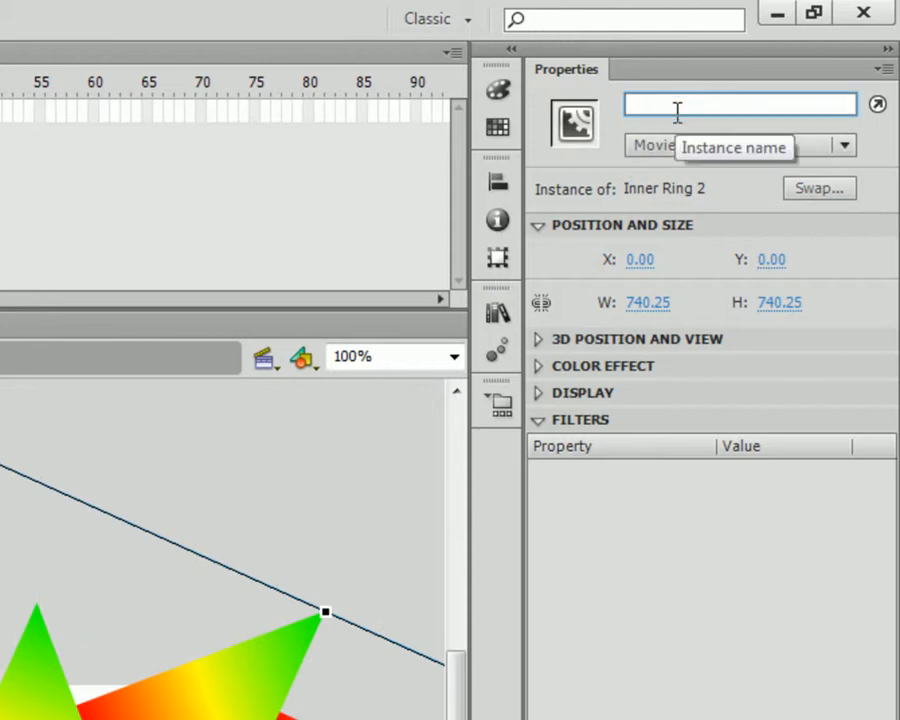
pyautogui.write('outterRing')
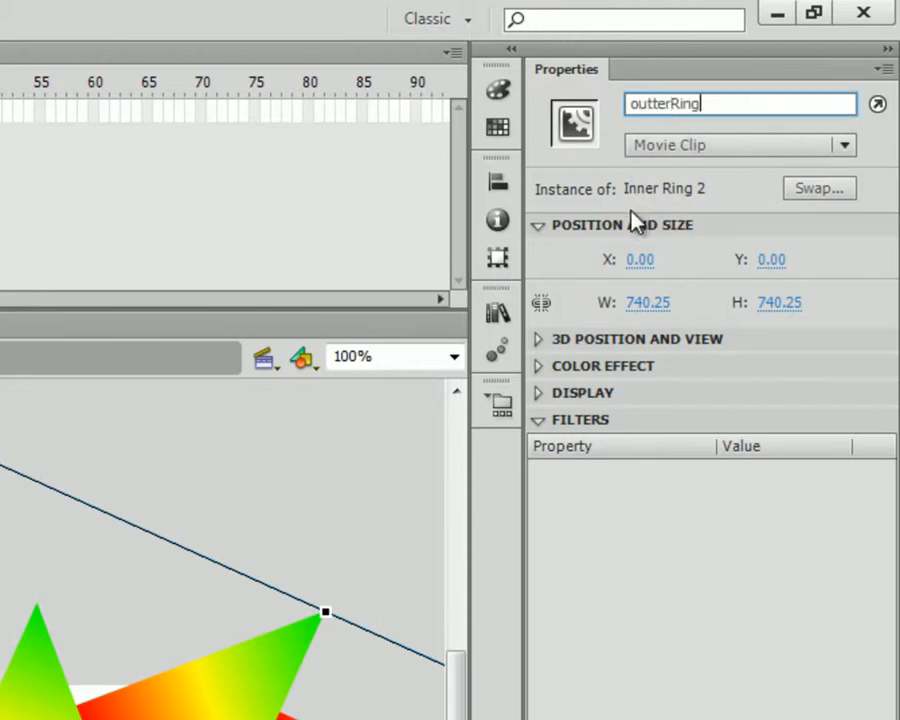
pyautogui.press('Return')
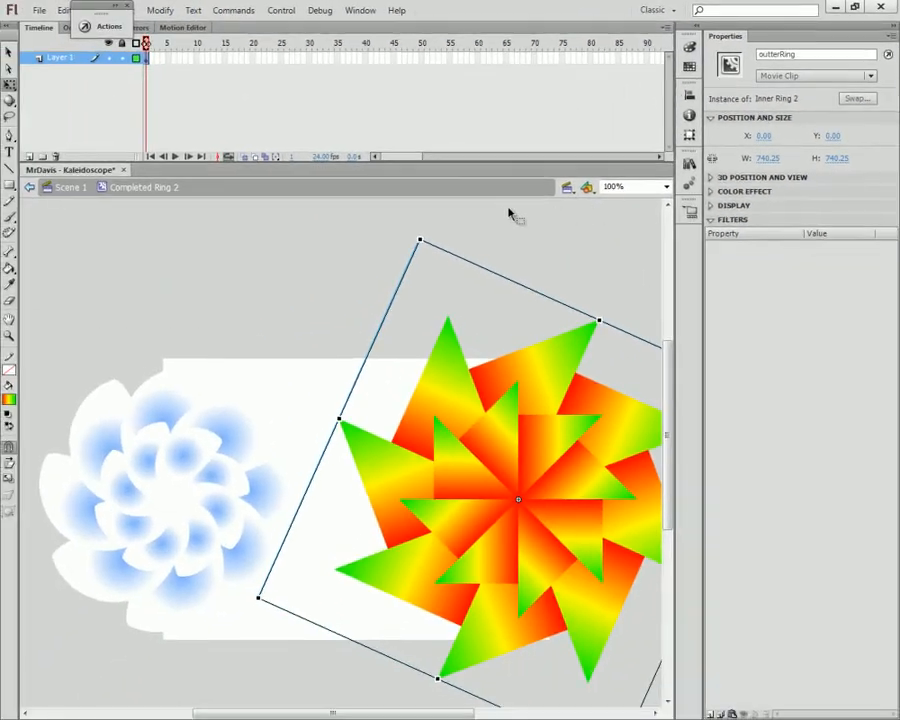
pyautogui.hotkey('ctrl', 's')
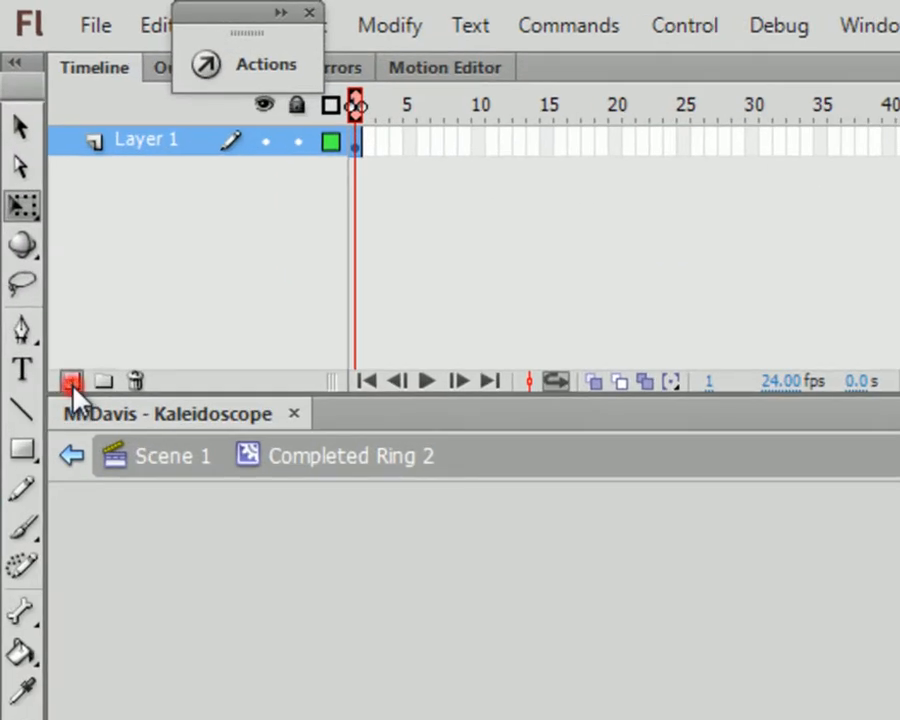
# Add a layer named Actions above Layer 1 in Completed Ring 2 and rename Layer 1 to Art
pyautogui.click(29, 157)
pyautogui.doubleClick(143, 140)
pyautogui.write('Actions')
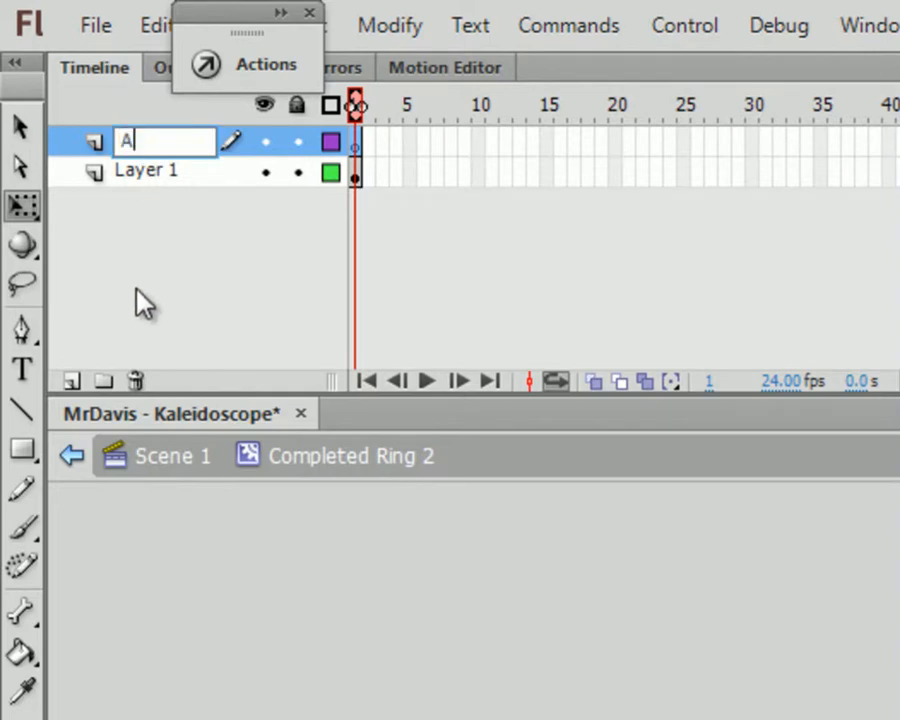
pyautogui.press('Return')
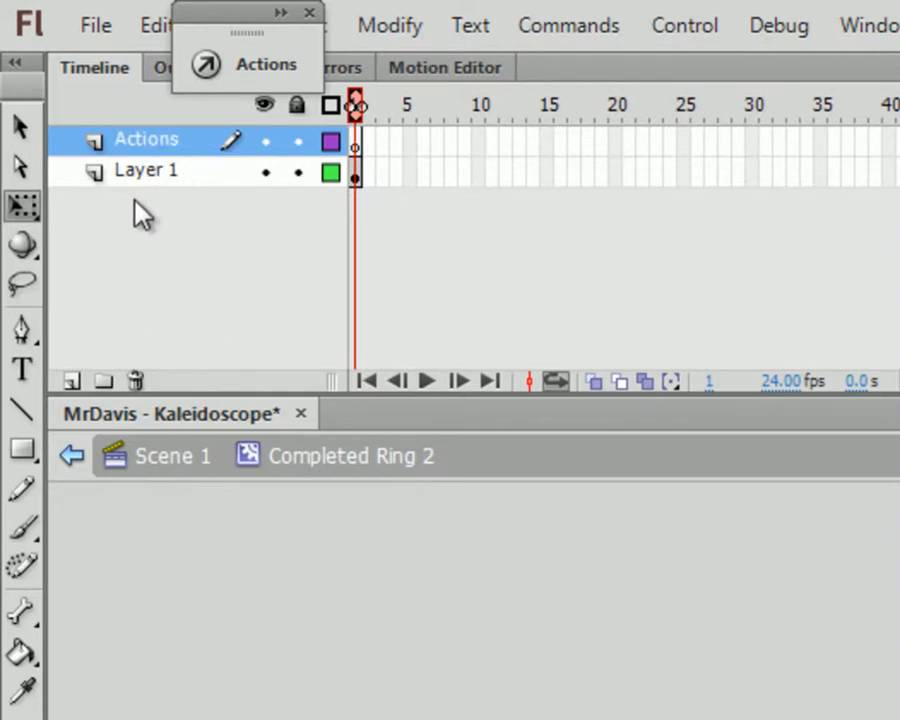
pyautogui.doubleClick(133, 172)
pyautogui.write('Art')
pyautogui.press('Return')
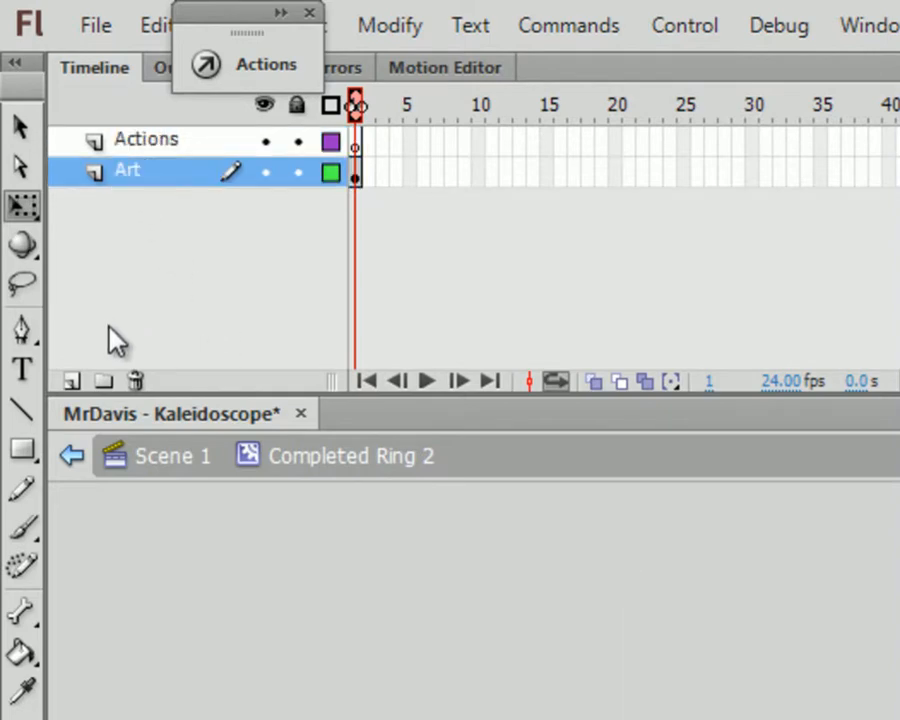
# In the script of the Actions layer's frame 1, write addEventListener(Event.ENTER_FRAME, rotateStuff);
pyautogui.click(355, 141)
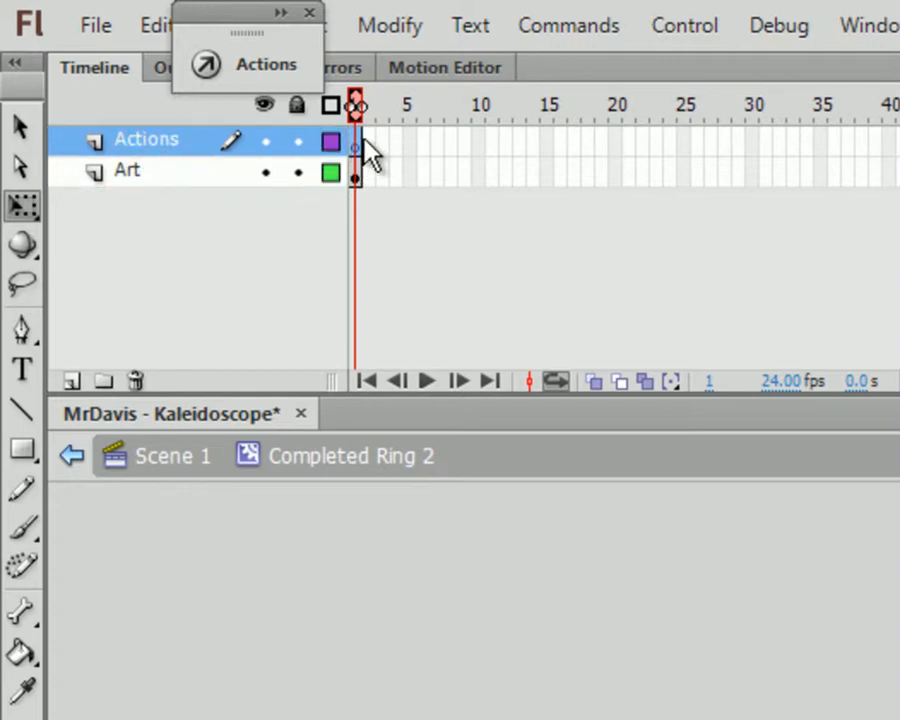
pyautogui.click(265, 68)
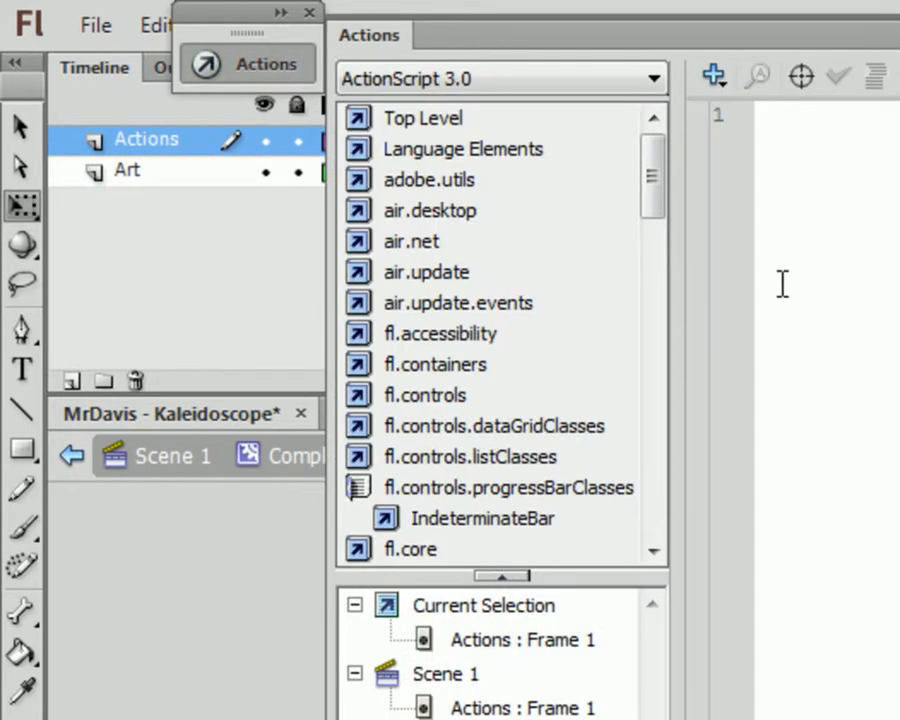
pyautogui.click(792, 284)
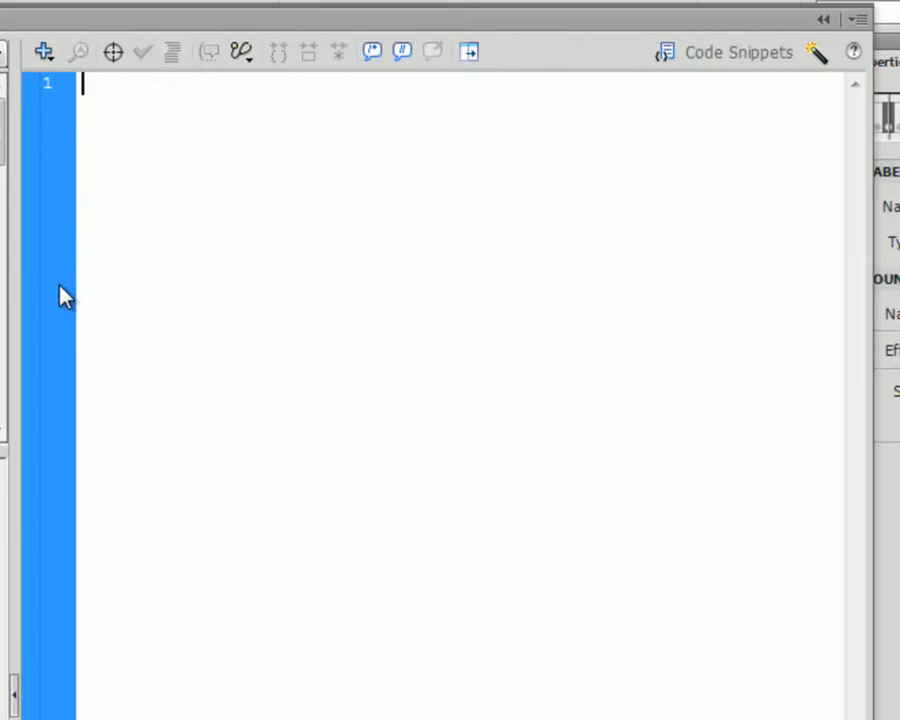
pyautogui.write('addEve')
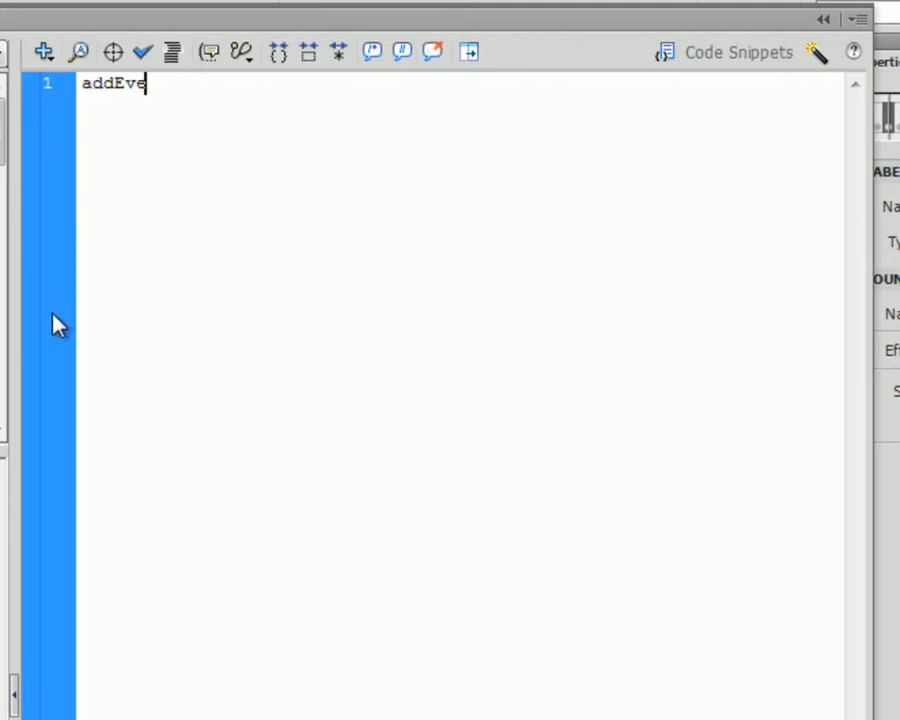
pyautogui.write('ntListener')
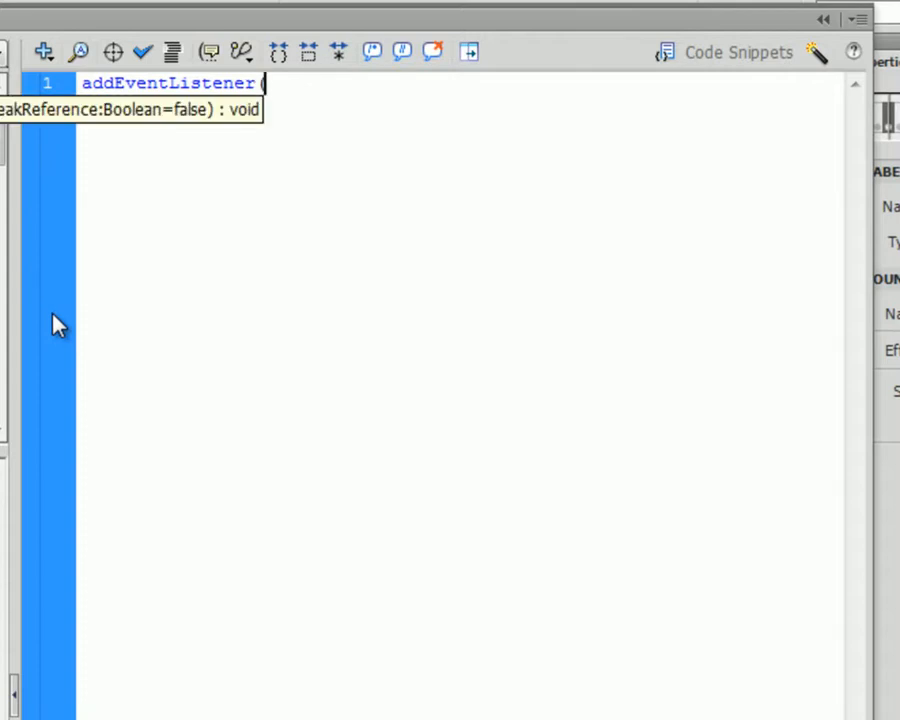
pyautogui.write('(Mouse')
pyautogui.press('BackSpace')
pyautogui.press('BackSpace')
pyautogui.press('BackSpace')
pyautogui.press('BackSpace')
pyautogui.press('BackSpace')
pyautogui.write('Event.Enter_')
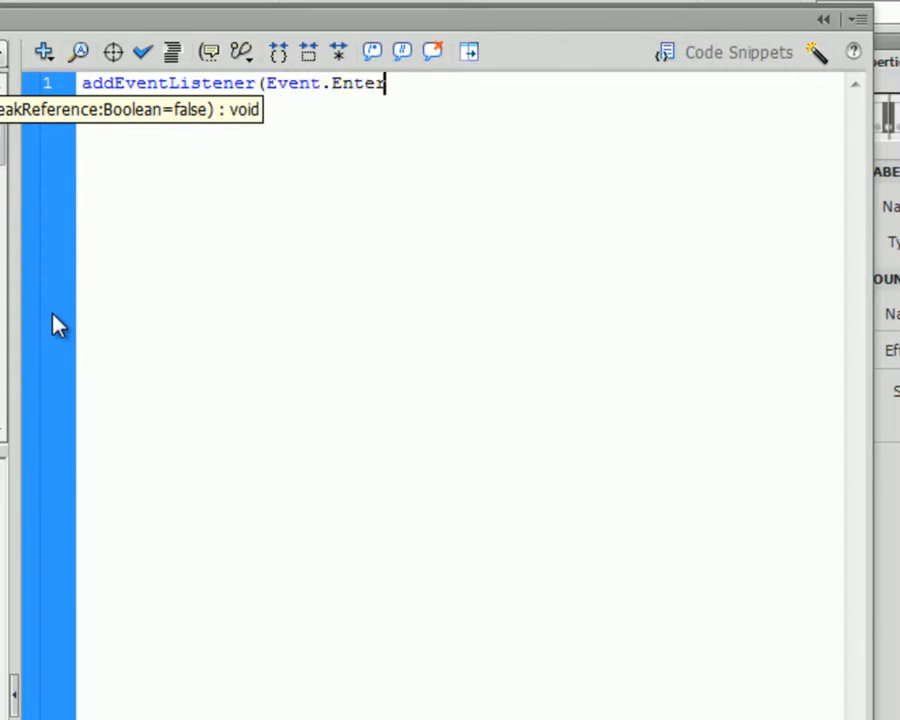
pyautogui.press('BackSpace')
pyautogui.press('BackSpace')
pyautogui.press('BackSpace')
pyautogui.press('BackSpace')
pyautogui.press('BackSpace')
pyautogui.write('NT')
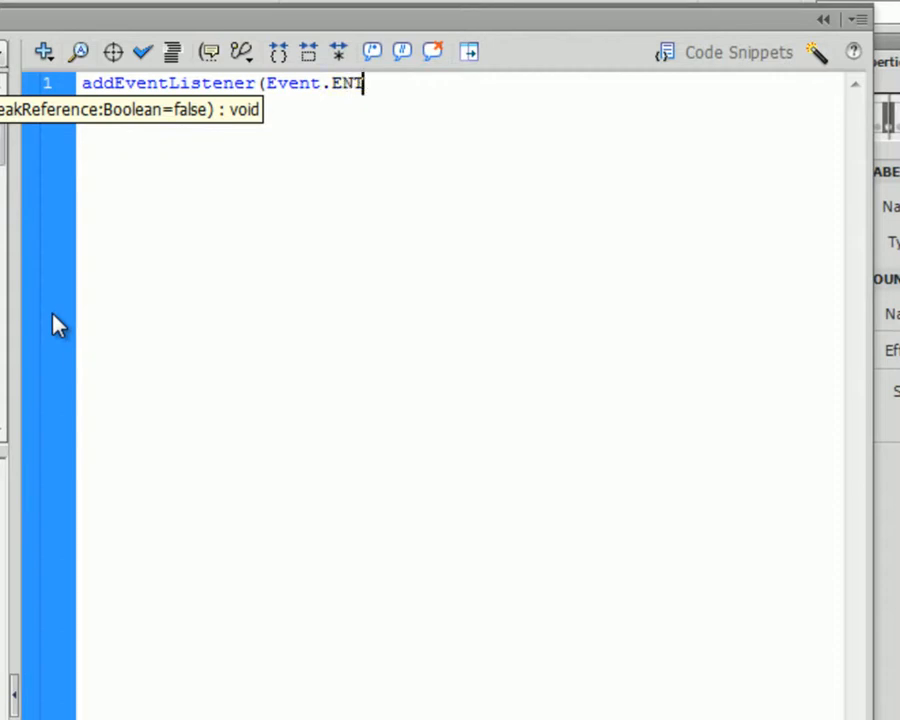
pyautogui.write('ER_FRAME')
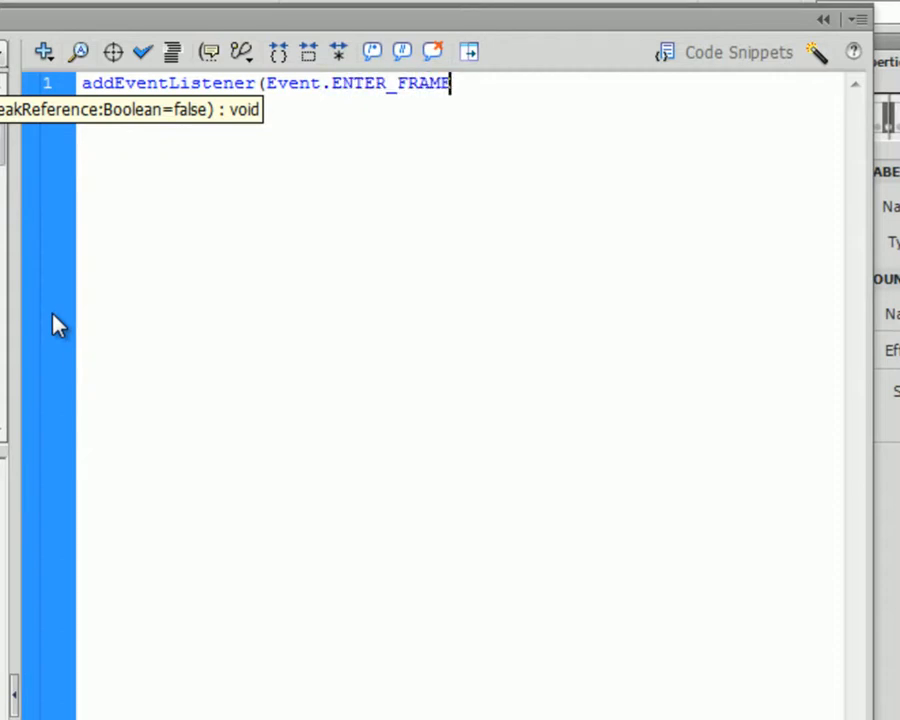
pyautogui.write(',')
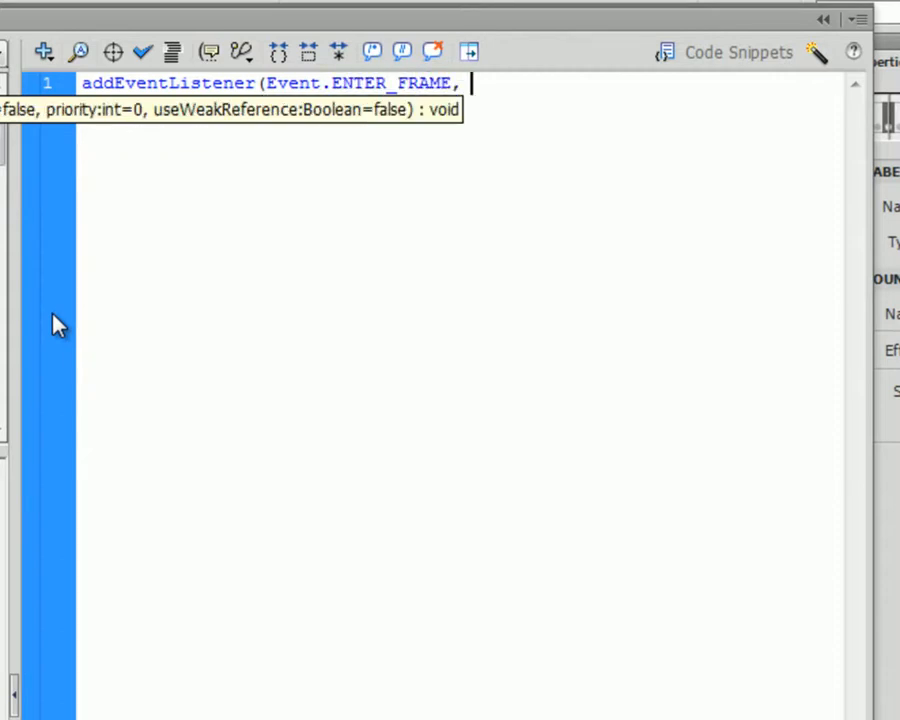
pyautogui.write(' rotateStuff);')
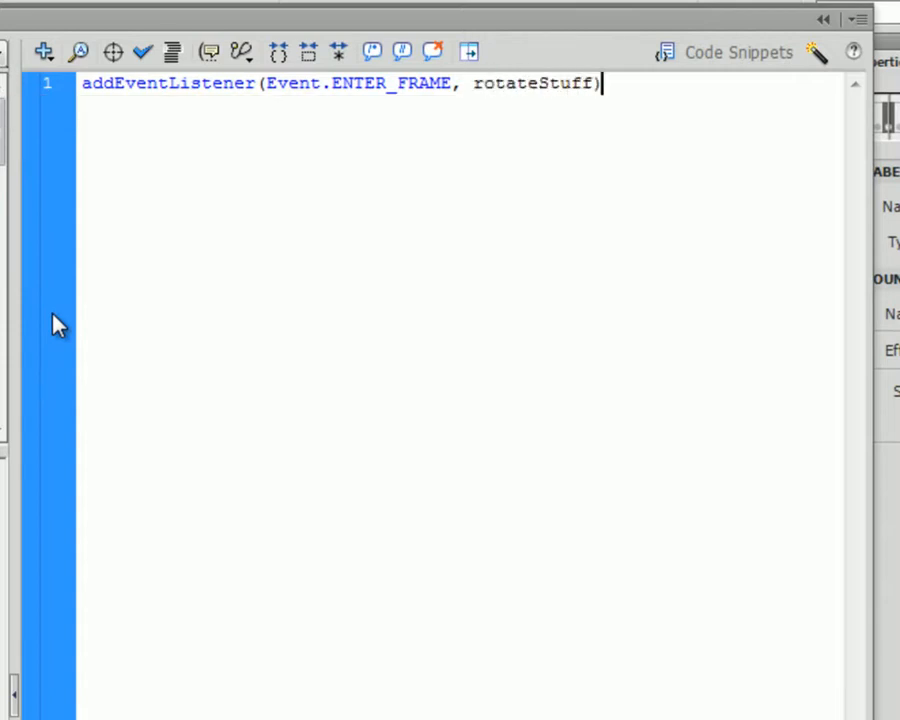
# Below the listener, write an empty function rotateStuff(e:Event):void with its braces, and save the document
pyautogui.press('Return')
pyautogui.press('Return')
pyautogui.write('func')
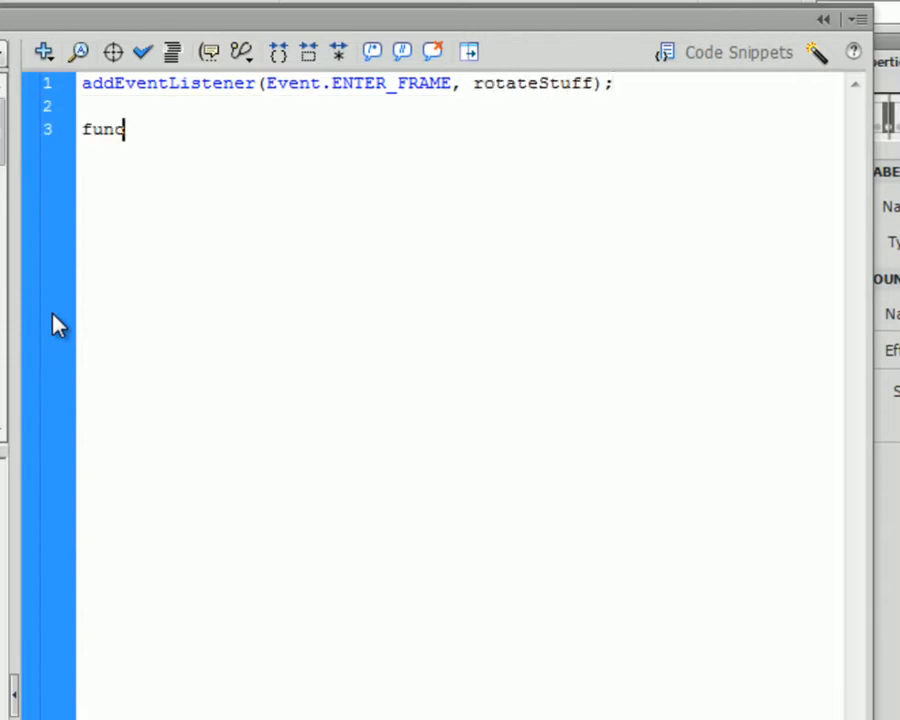
pyautogui.write('tion ro')
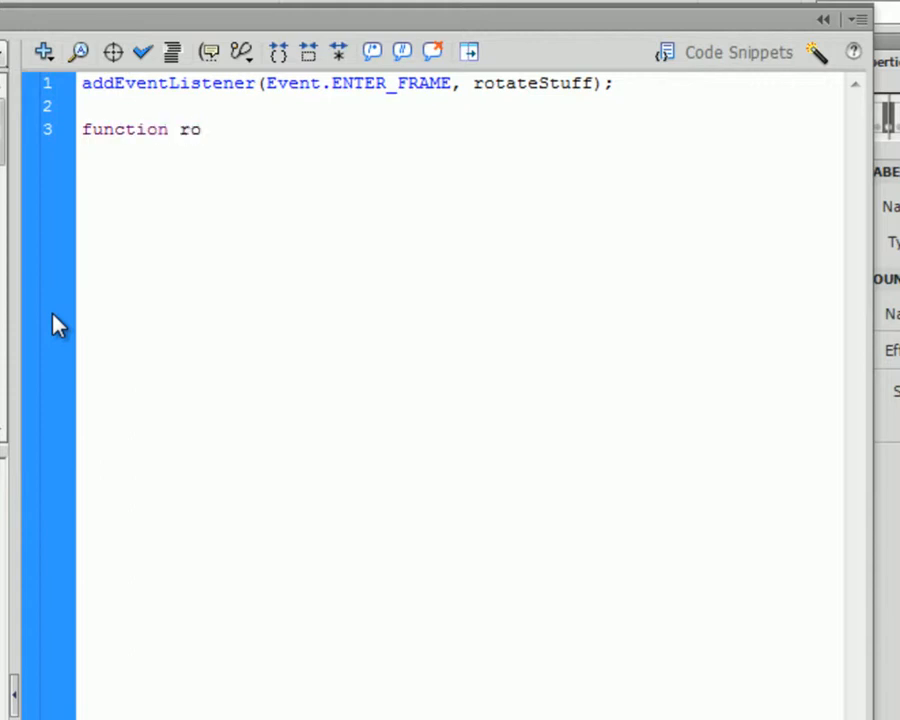
pyautogui.write('tateStuff')
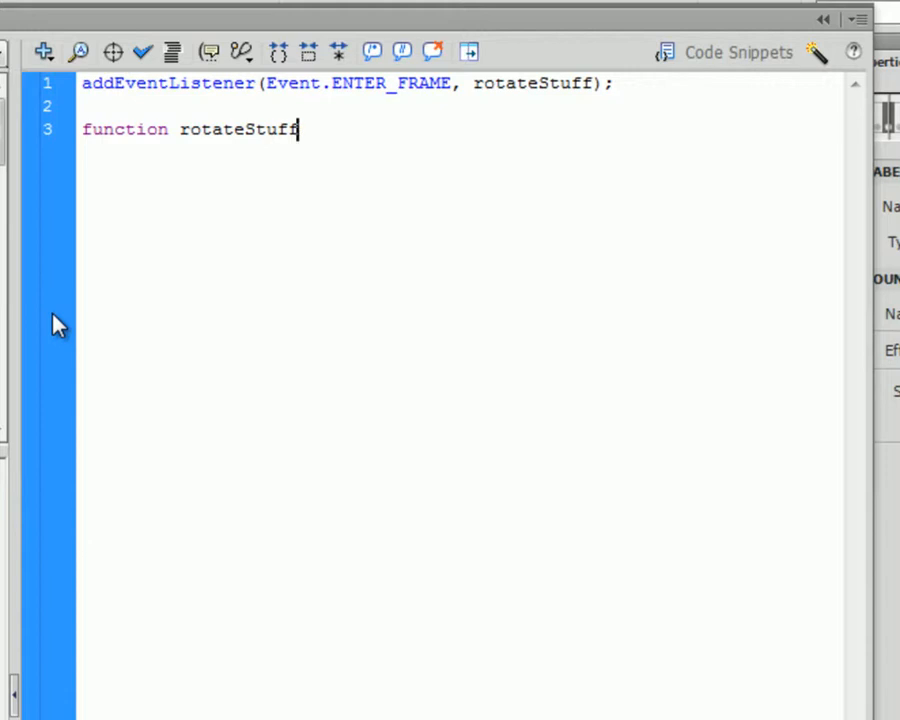
pyautogui.write('(e:E')
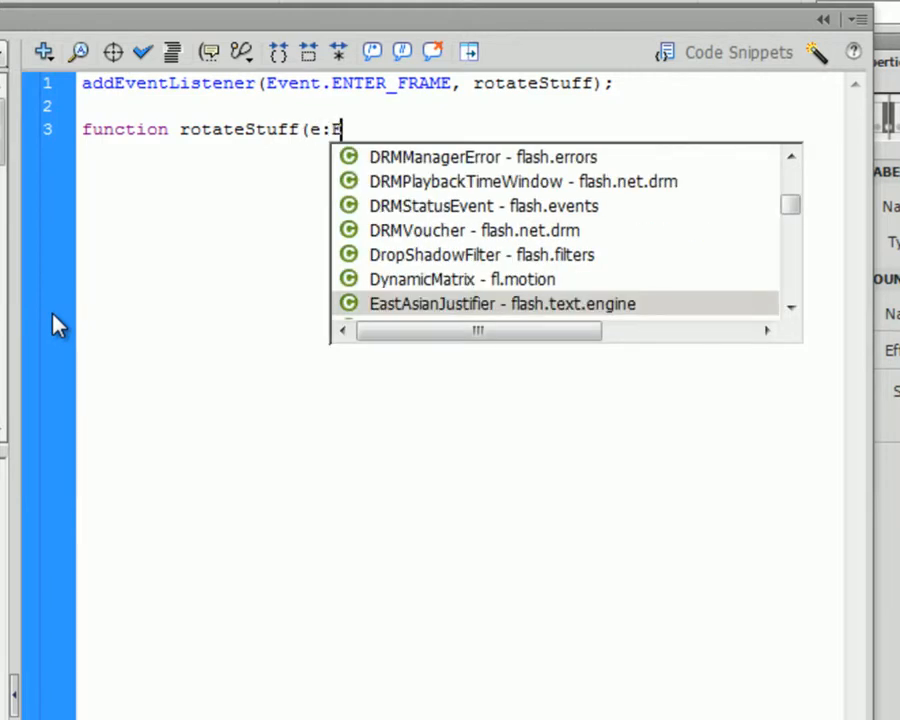
pyautogui.write('ve')
pyautogui.press('Return')
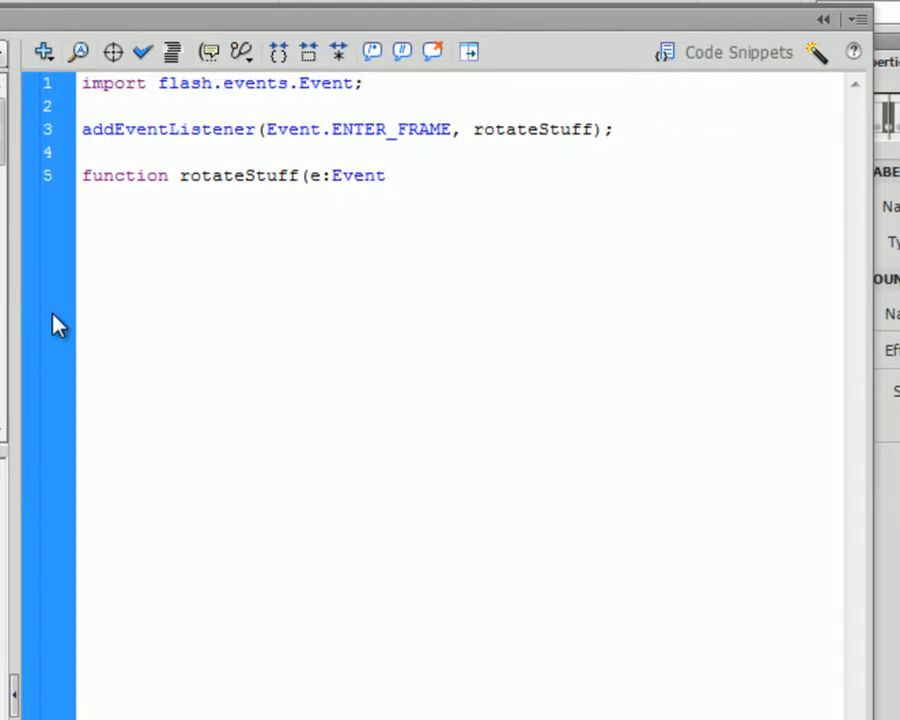
pyautogui.write('):void')
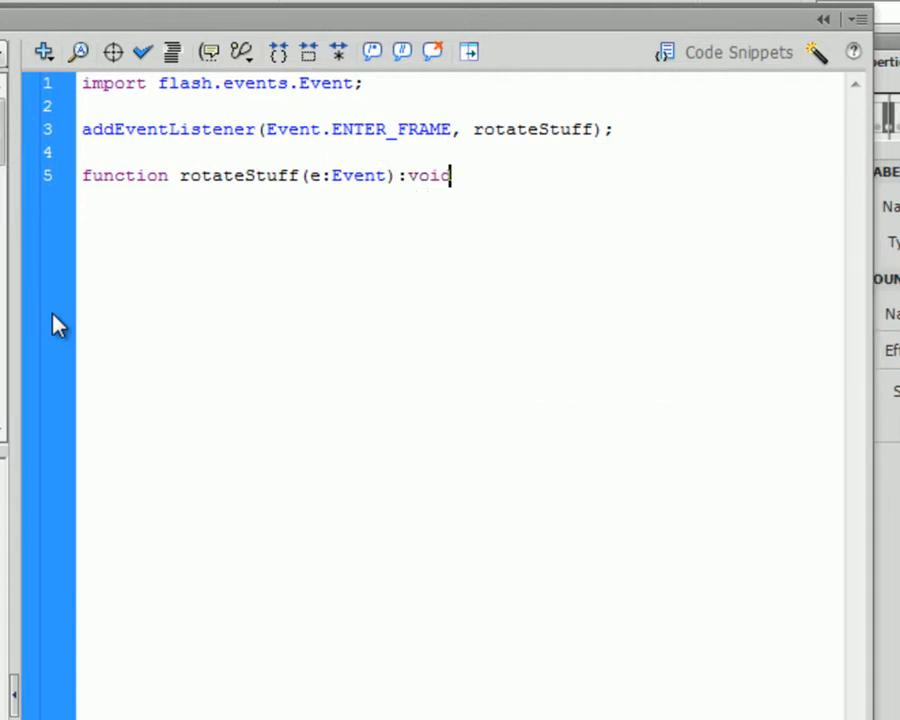
pyautogui.press('Return')
pyautogui.write('{')
pyautogui.press('Return')
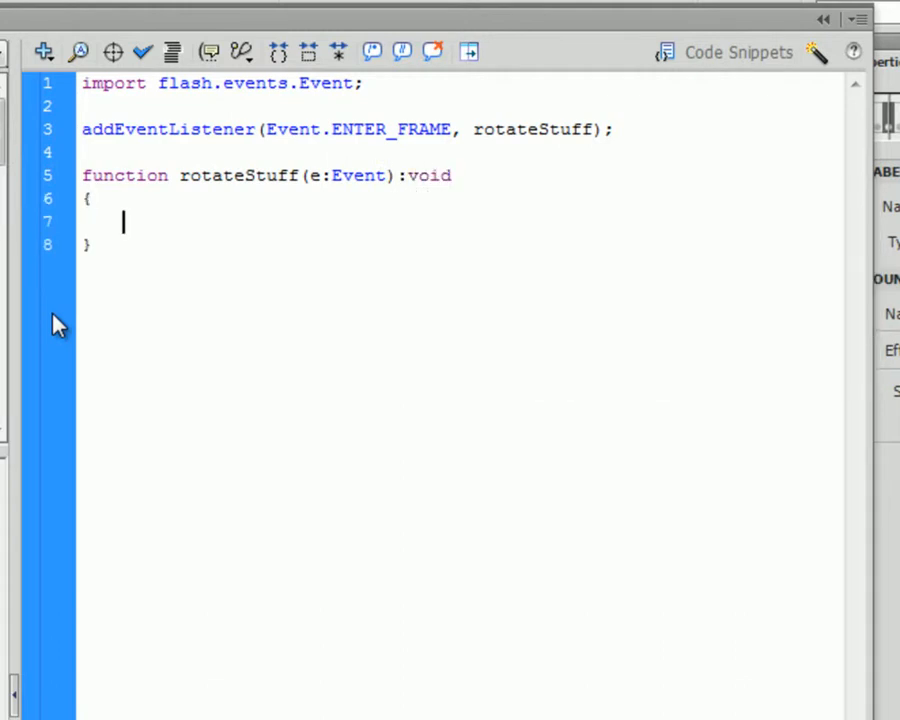
pyautogui.hotkey('ctrl', 's')
# Inside the rotateStuff function, write outterRing.rotation++;
pyautogui.write('outter')
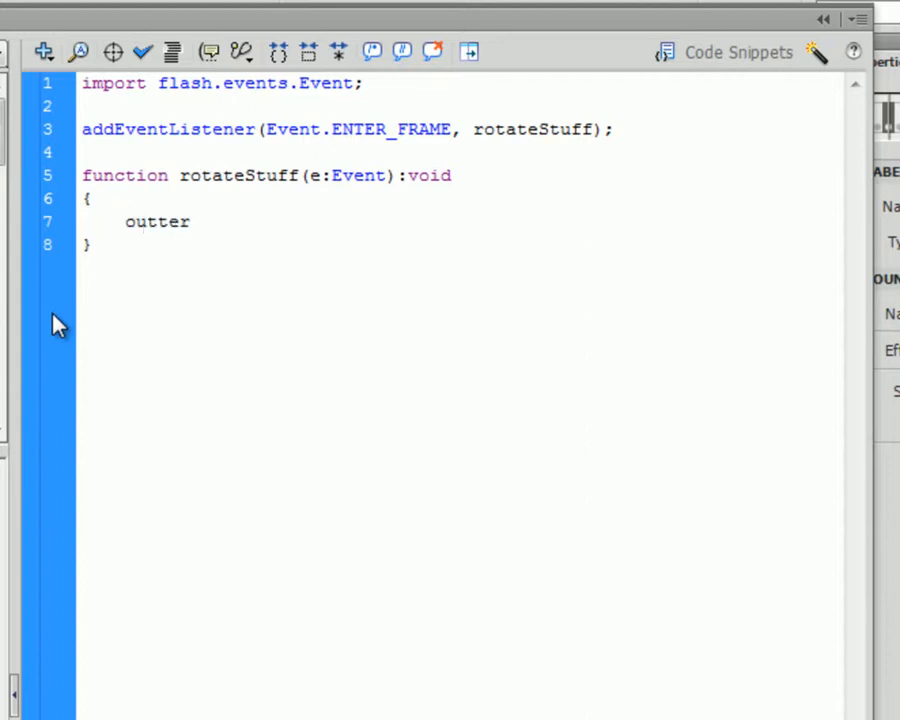
pyautogui.write('Ring.rotatio')
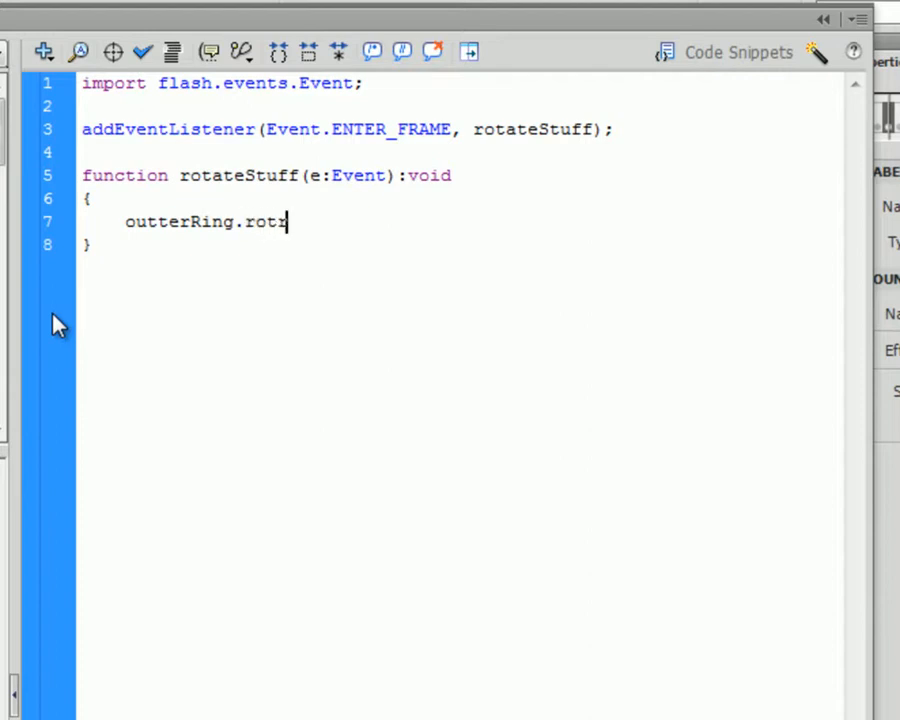
pyautogui.write('nr')
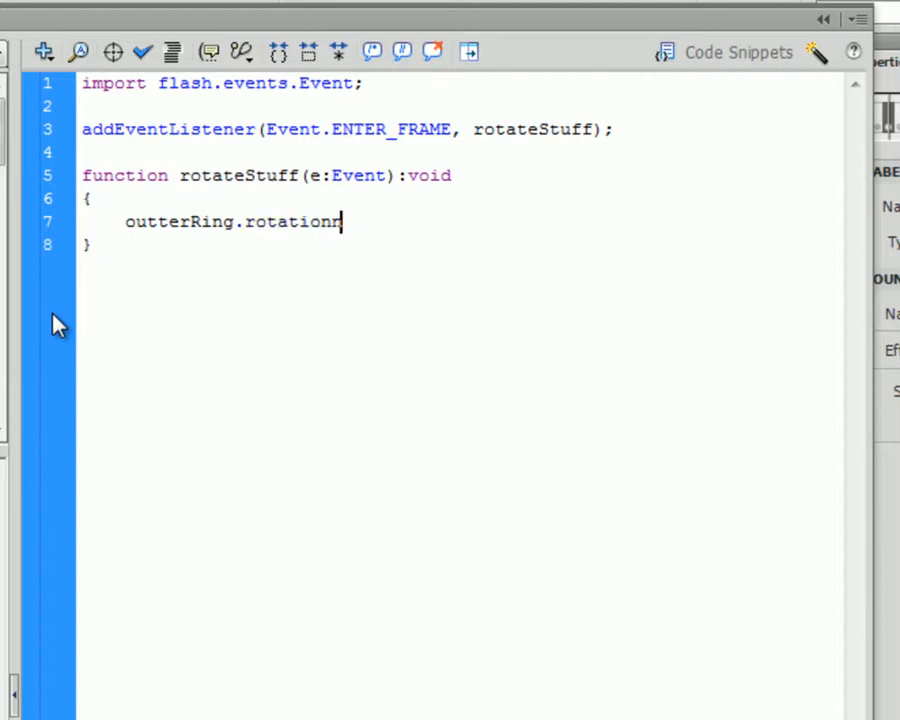
pyautogui.write('++;')
pyautogui.press('Left')
pyautogui.press('Left')
pyautogui.press('Left')
pyautogui.press('BackSpace')
pyautogui.hotkey('shift', 'Home')
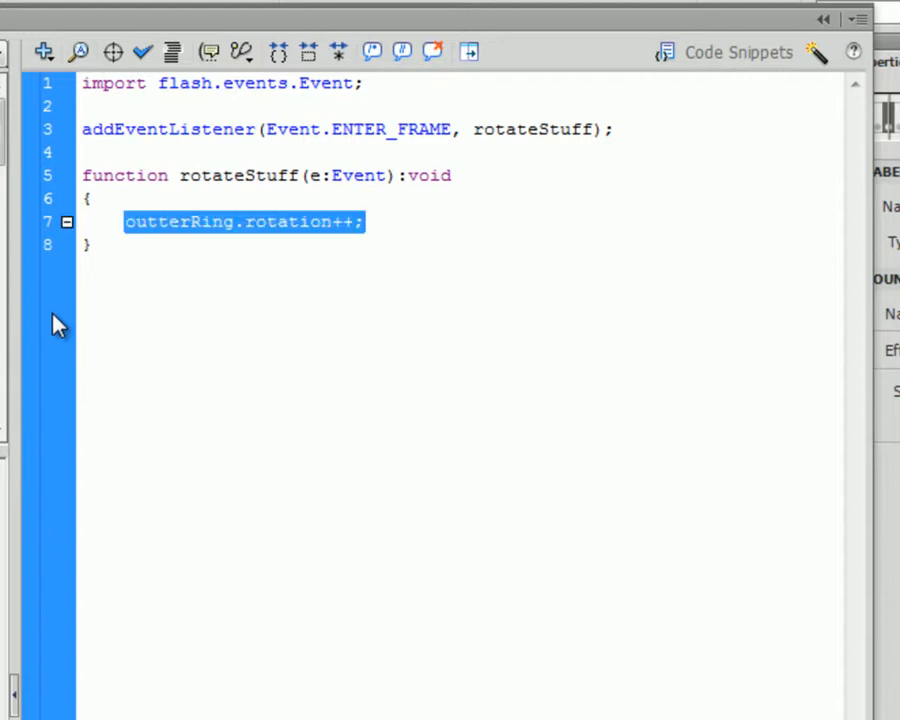
# Add innerRing.rotation--; below the outterRing line and close the script editor
pyautogui.press('End')
pyautogui.press('Return')
pyautogui.write('inner')
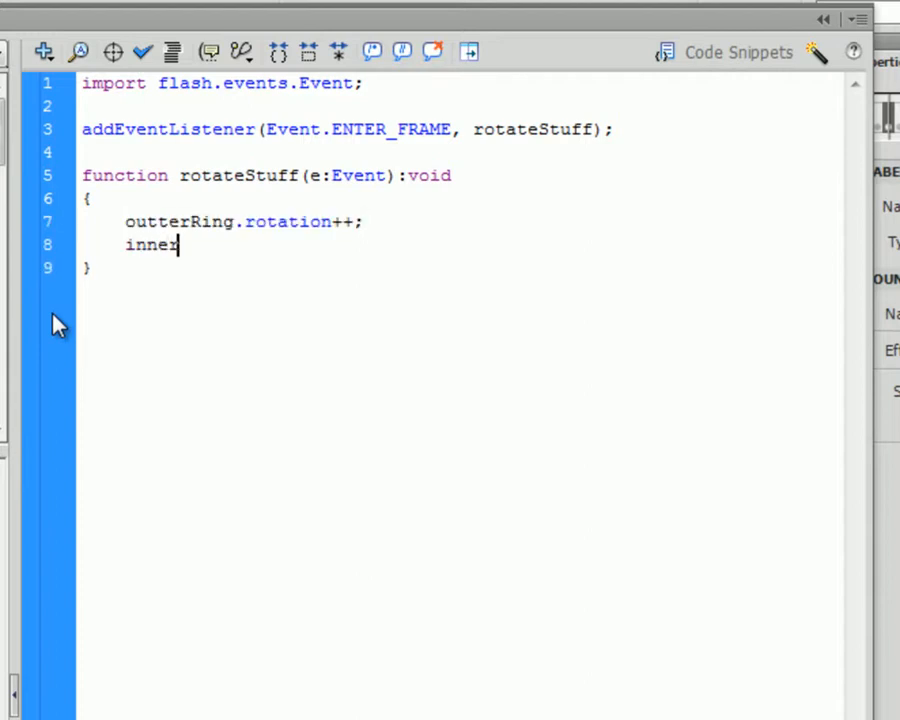
pyautogui.write('Ring.rotation--;')
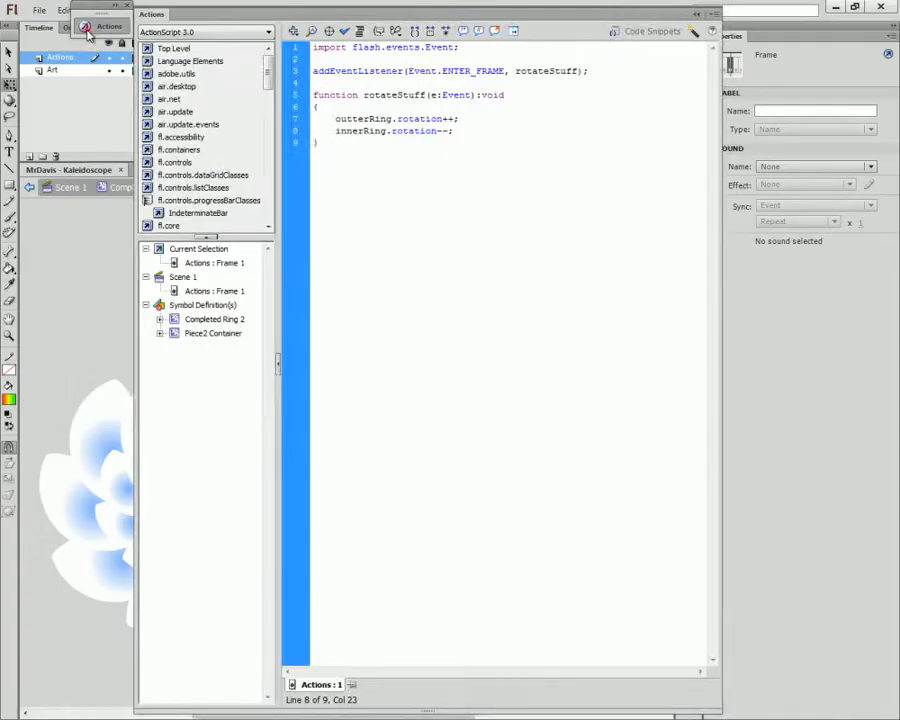
pyautogui.click(88, 30)
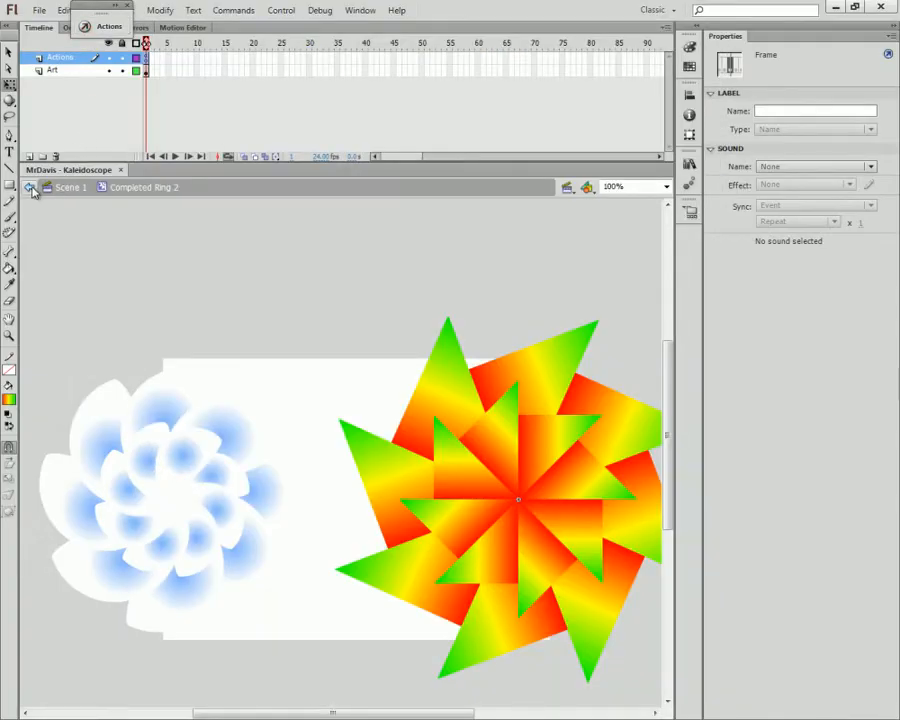
# Check the main scene's script, and review the outterRing and innerRing rotation lines inside Completed Ring 2
pyautogui.click(32, 189)
pyautogui.click(147, 71)
pyautogui.click(146, 60)
pyautogui.press('F9')
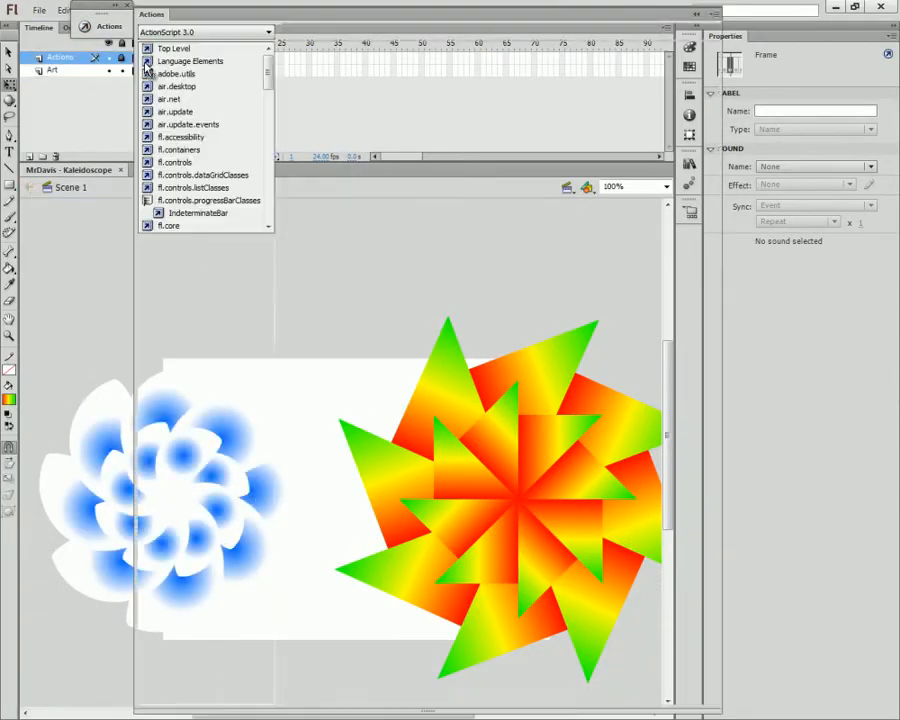
pyautogui.press('F9')
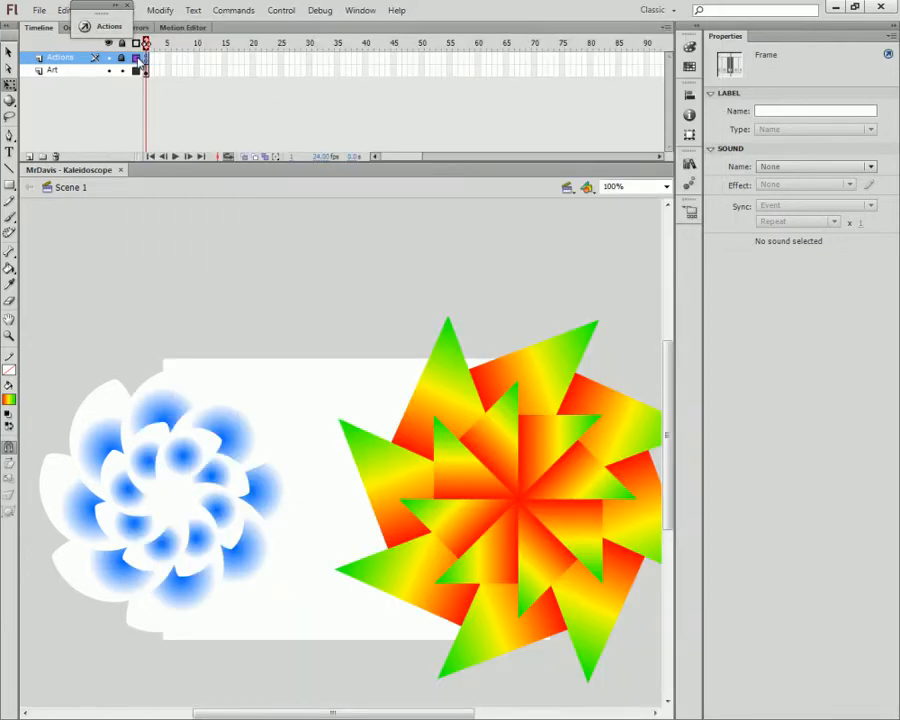
pyautogui.doubleClick(532, 432)
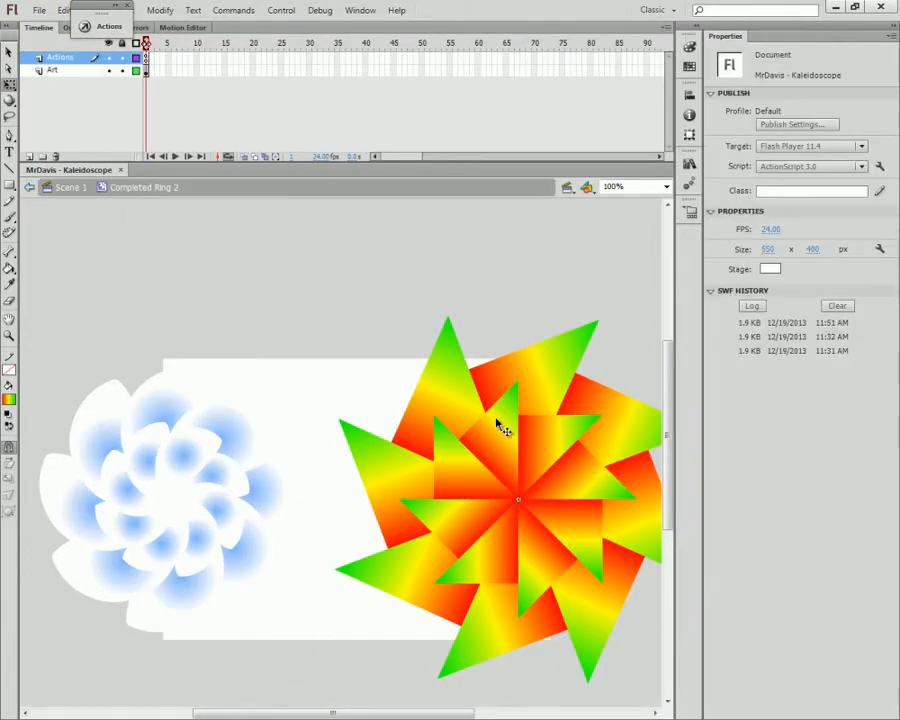
pyautogui.click(92, 57)
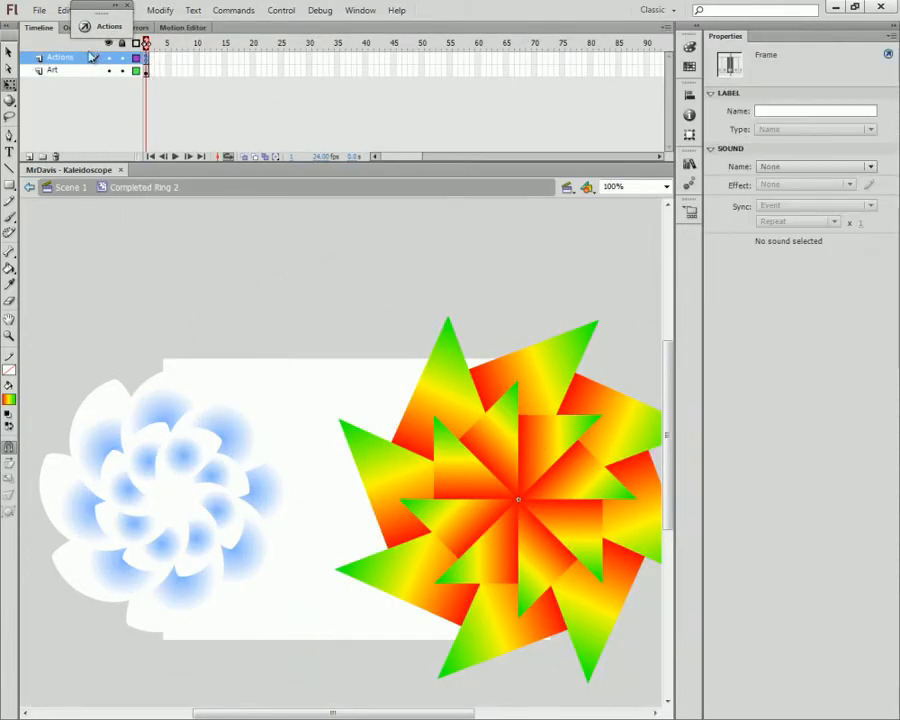
pyautogui.click(100, 26)
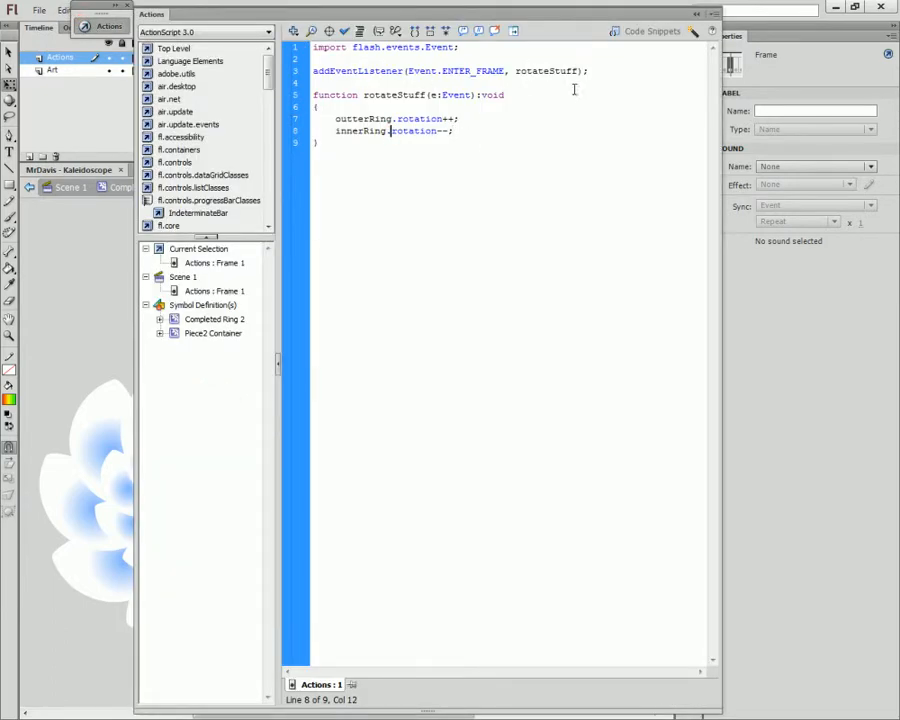
pyautogui.doubleClick(363, 118)
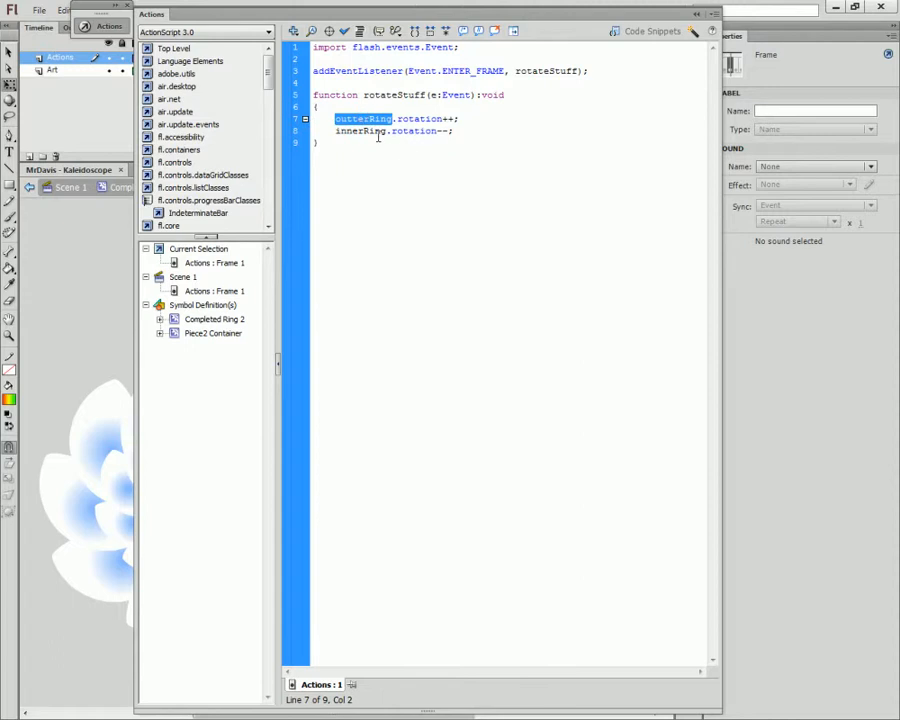
pyautogui.doubleClick(376, 132)
pyautogui.click(412, 131)
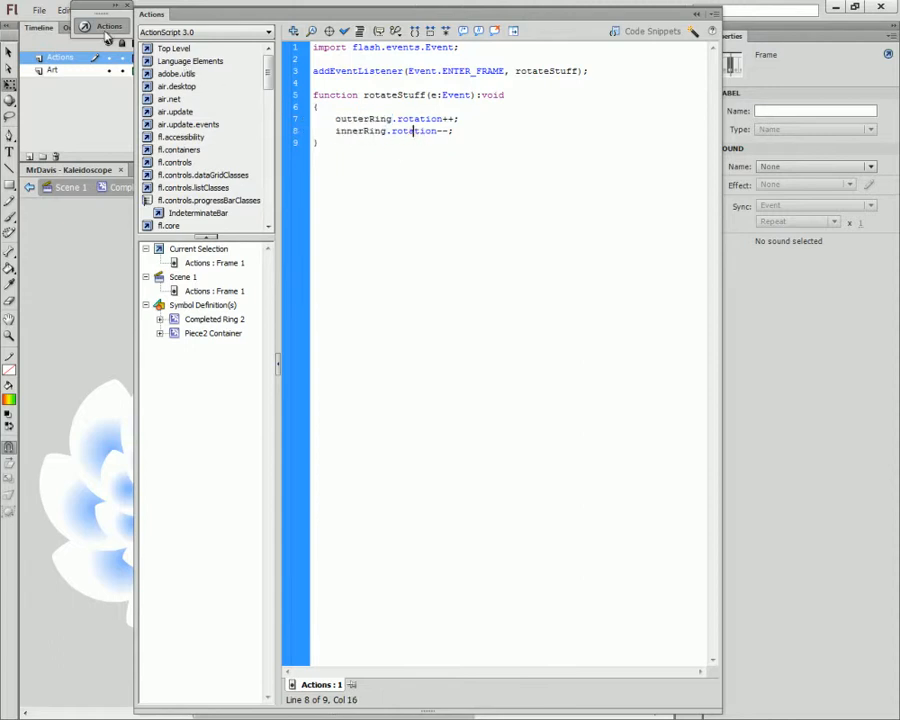
# Test the movie to watch both completed rings rotate, and close the preview
pyautogui.click(438, 311)
pyautogui.hotkey('ctrl', 'Return')
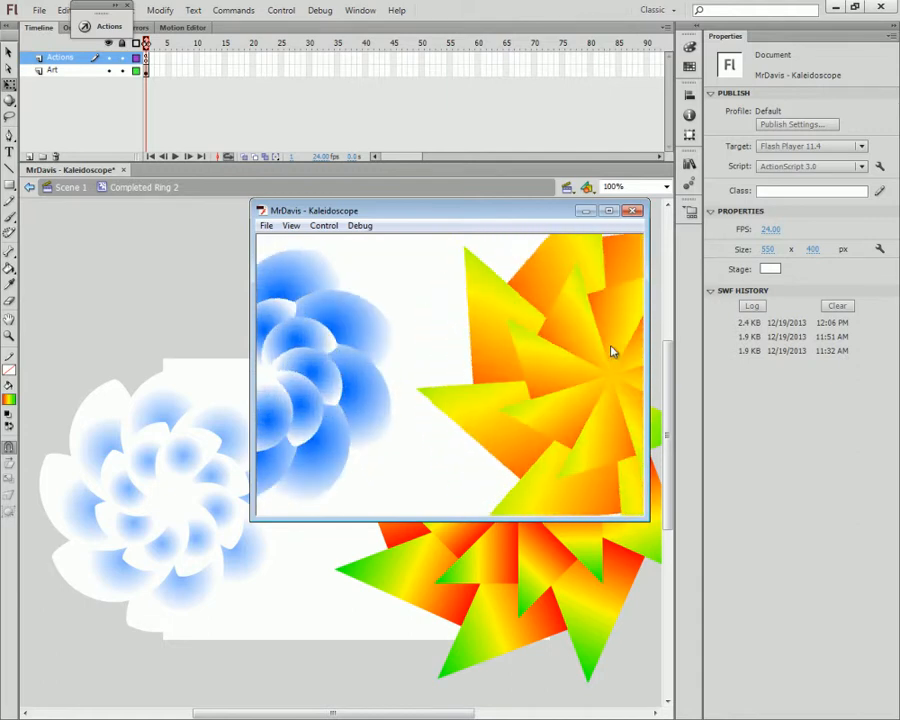
pyautogui.click(633, 210)
# Compare the frame 1 script of Scene 1 with the script stored inside Completed Ring 2
pyautogui.click(46, 187)
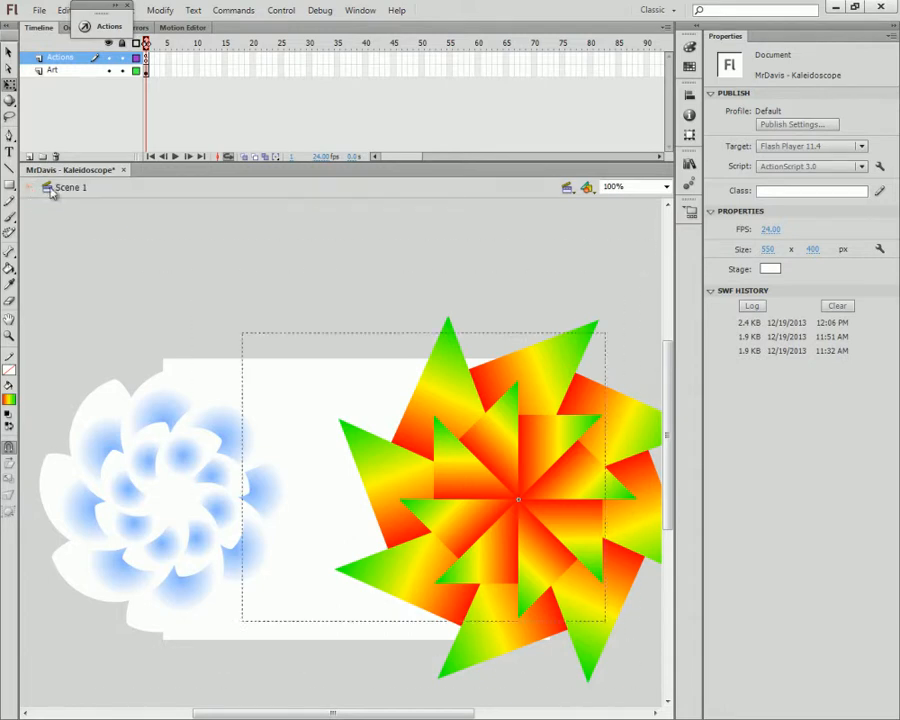
pyautogui.click(148, 60)
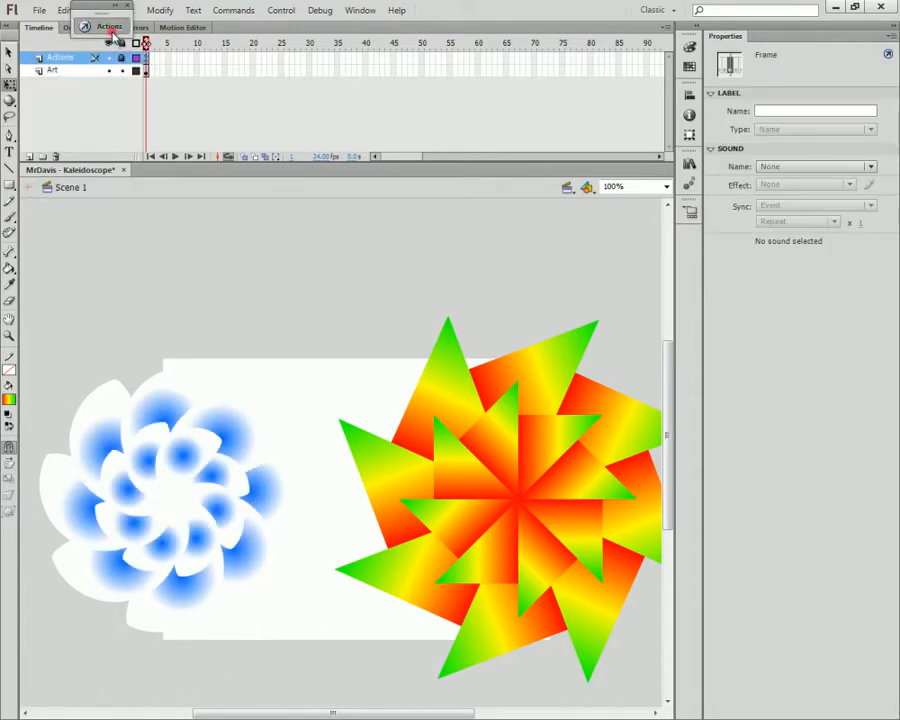
pyautogui.click(100, 26)
pyautogui.click(100, 26)
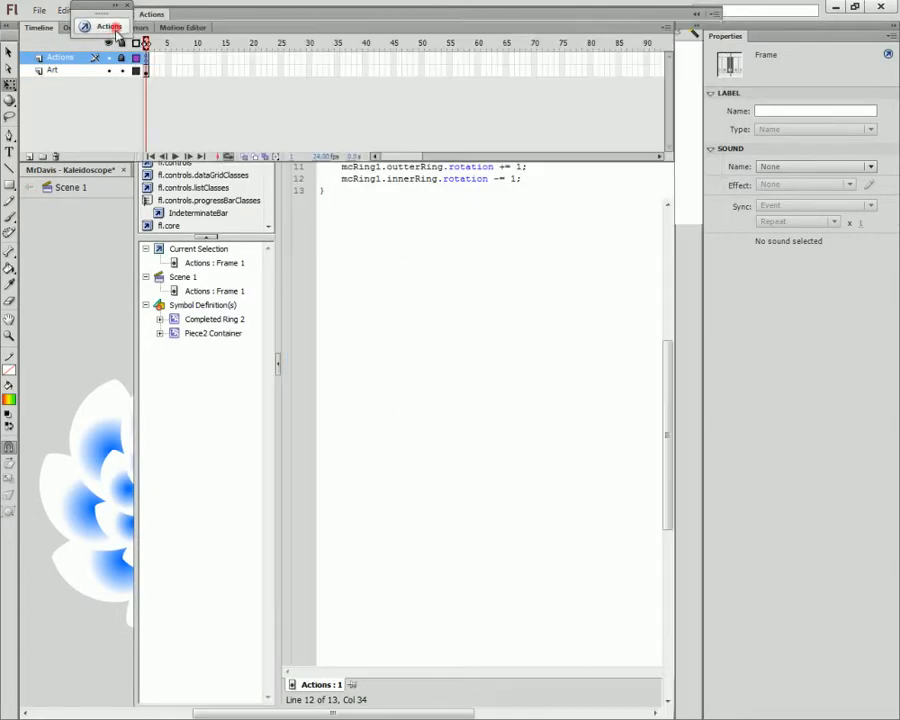
pyautogui.click(488, 458)
pyautogui.doubleClick(488, 458)
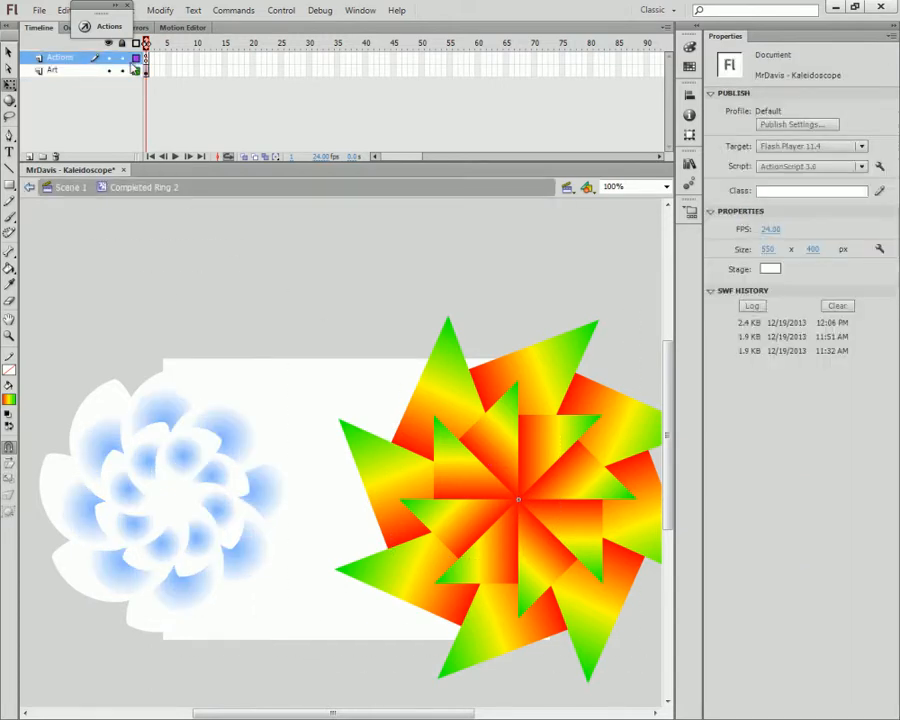
pyautogui.click(92, 57)
pyautogui.click(112, 32)
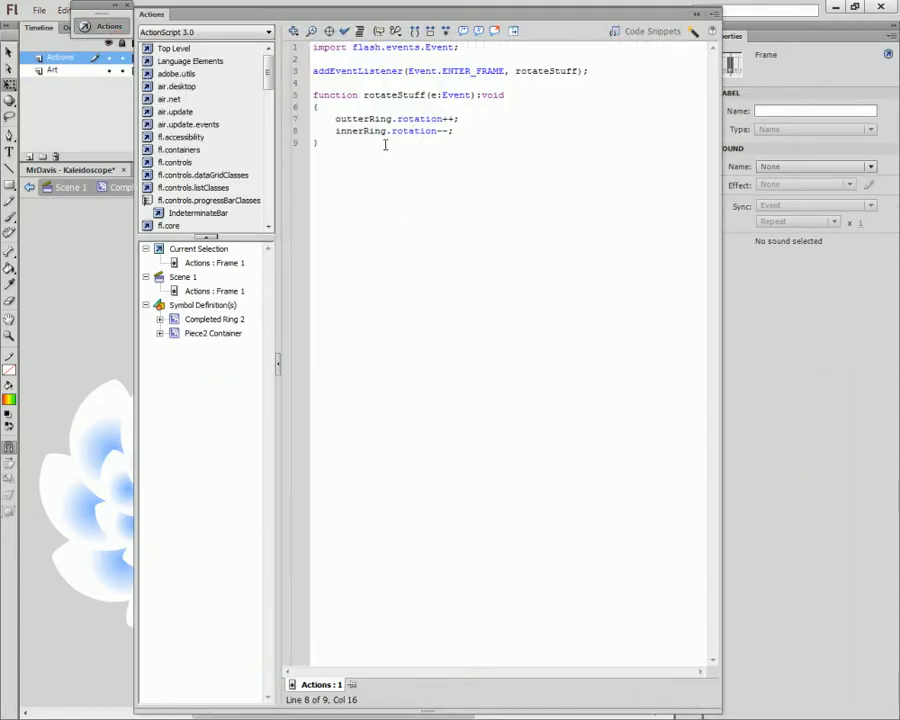
pyautogui.click(80, 24)
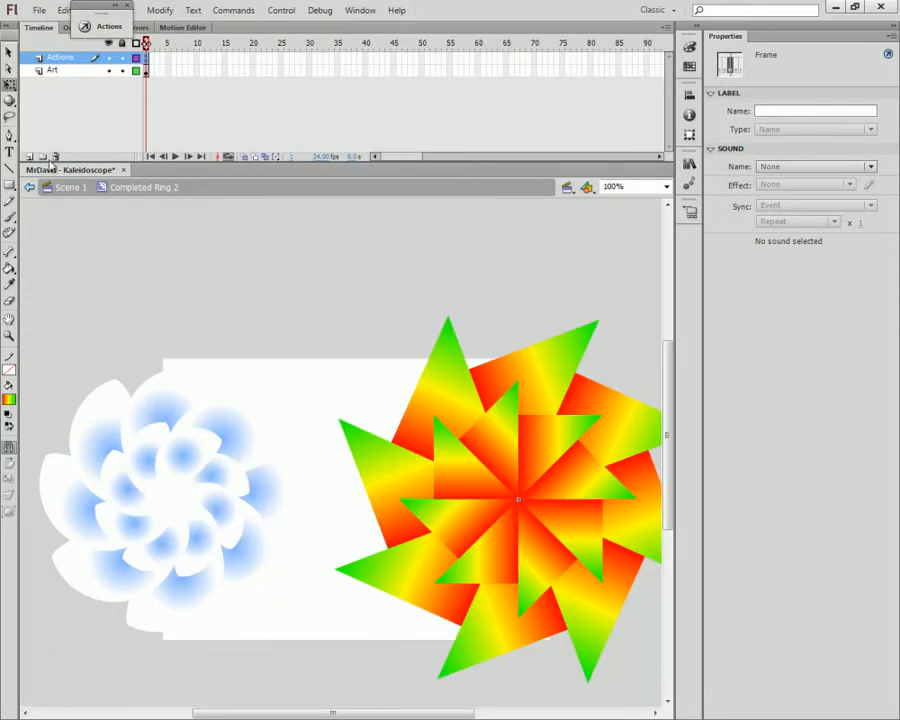
# Return to Scene 1 and place two more Completed Ring 2 instances from the library, at about X 148, Y -74 and X 151, Y 316
pyautogui.click(30, 187)
pyautogui.click(494, 407)
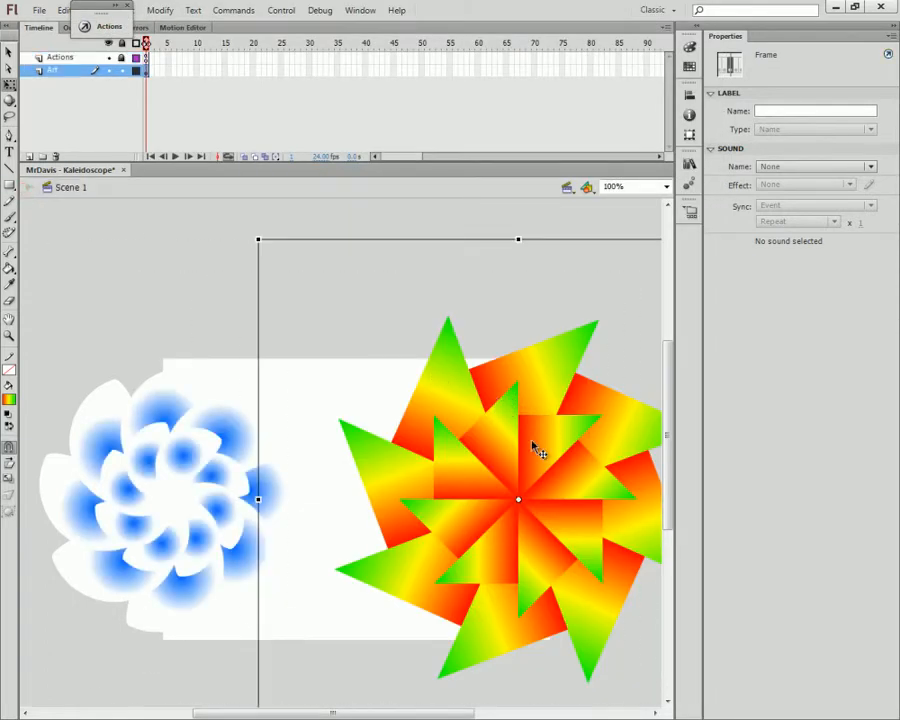
pyautogui.click(689, 164)
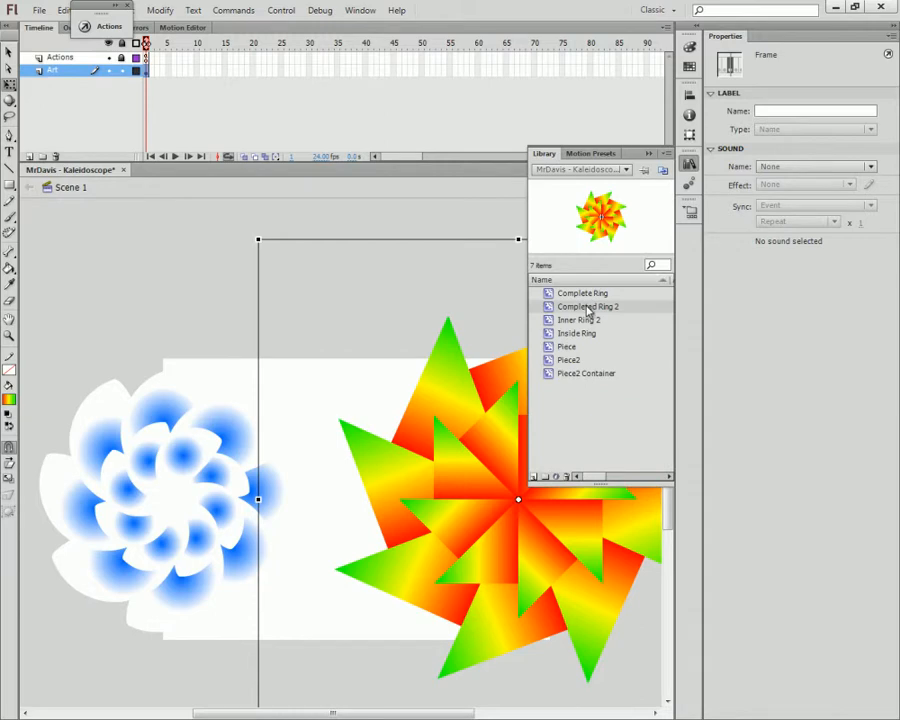
pyautogui.click(590, 293)
pyautogui.click(588, 306)
pyautogui.moveTo(588, 306); pyautogui.dragTo(268, 310)
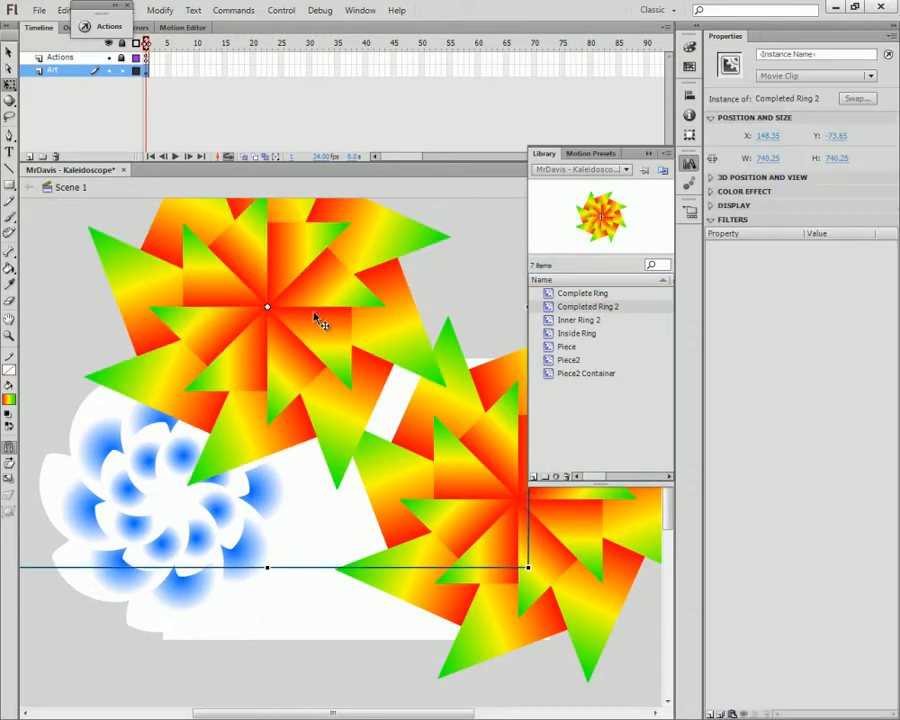
pyautogui.moveTo(556, 307); pyautogui.dragTo(272, 581)
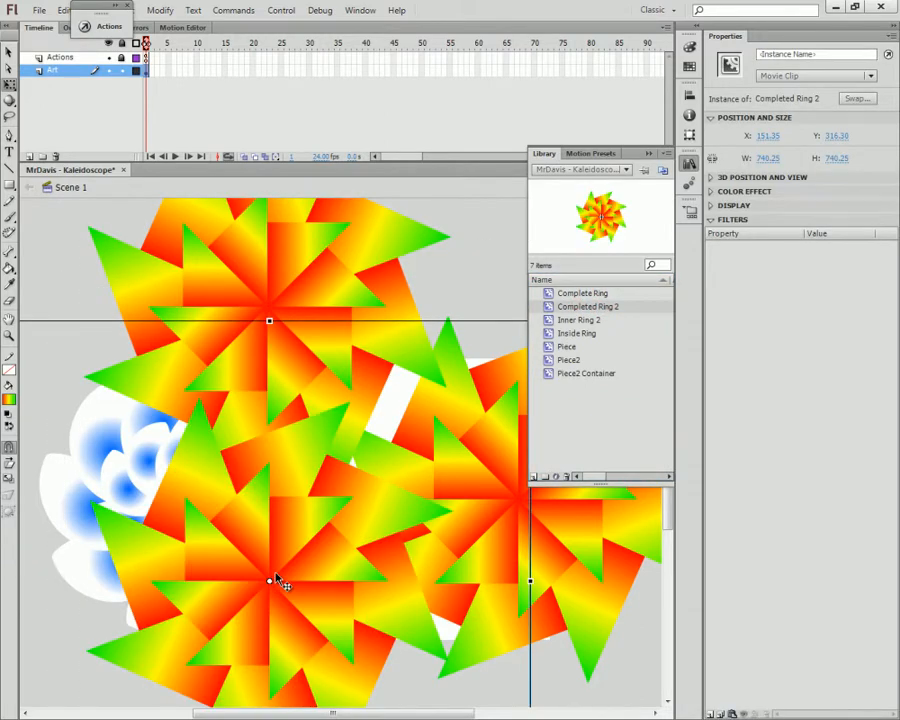
# Test the movie with the extra rings, and delete the two added Completed Ring 2 instances from the stage
pyautogui.hotkey('ctrl', 'Return')
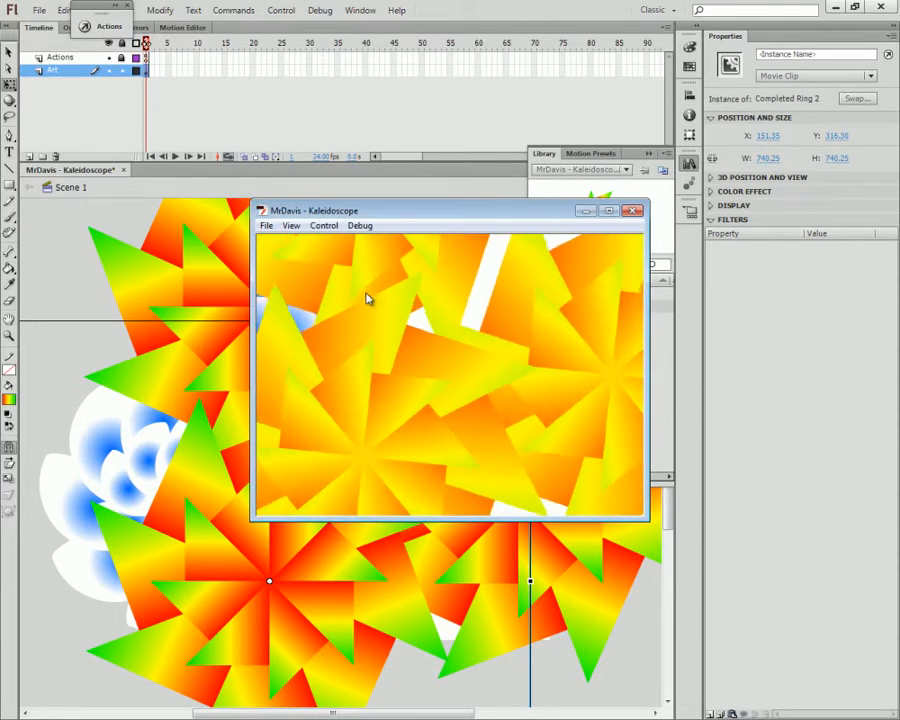
pyautogui.click(637, 211)
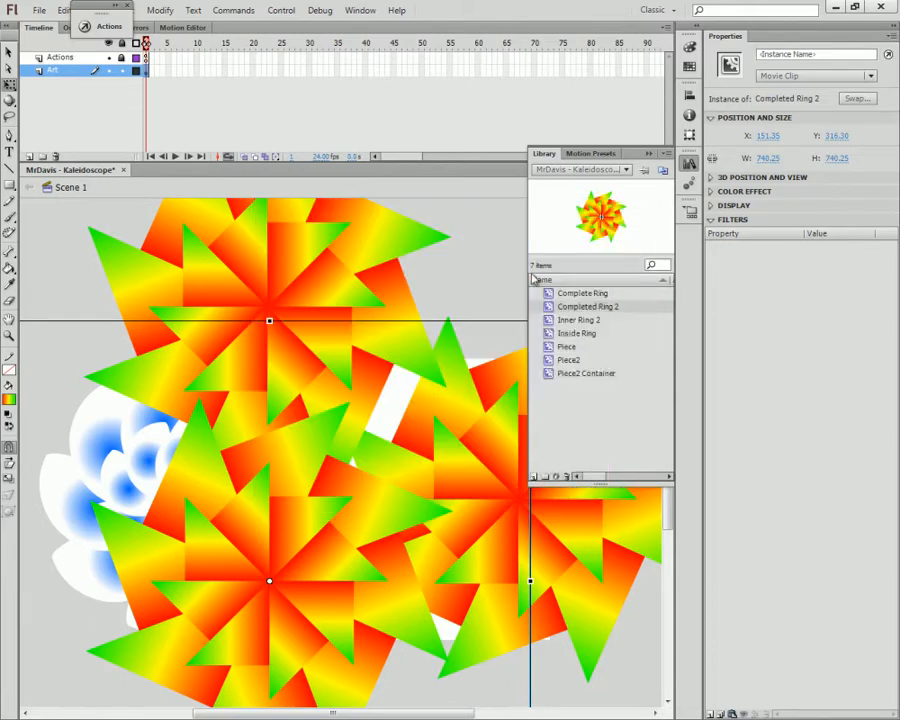
pyautogui.click(350, 484)
pyautogui.press('Delete')
pyautogui.click(328, 324)
pyautogui.press('Delete')
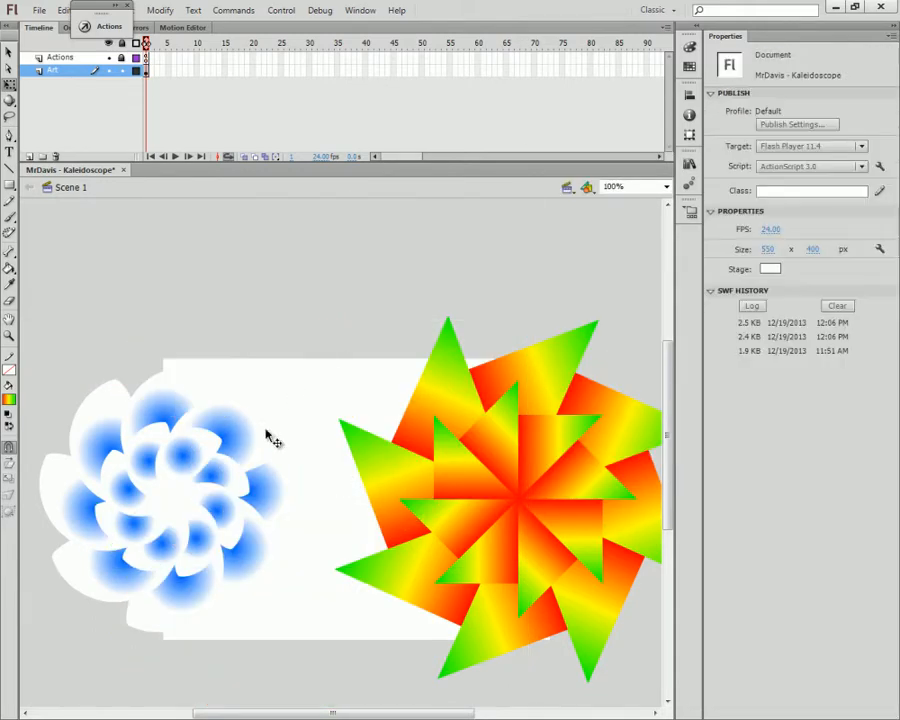
# Open Completed Ring 2 on the stage and enter its Inner Ring 2 symbol for editing
pyautogui.click(222, 478)
pyautogui.click(430, 475)
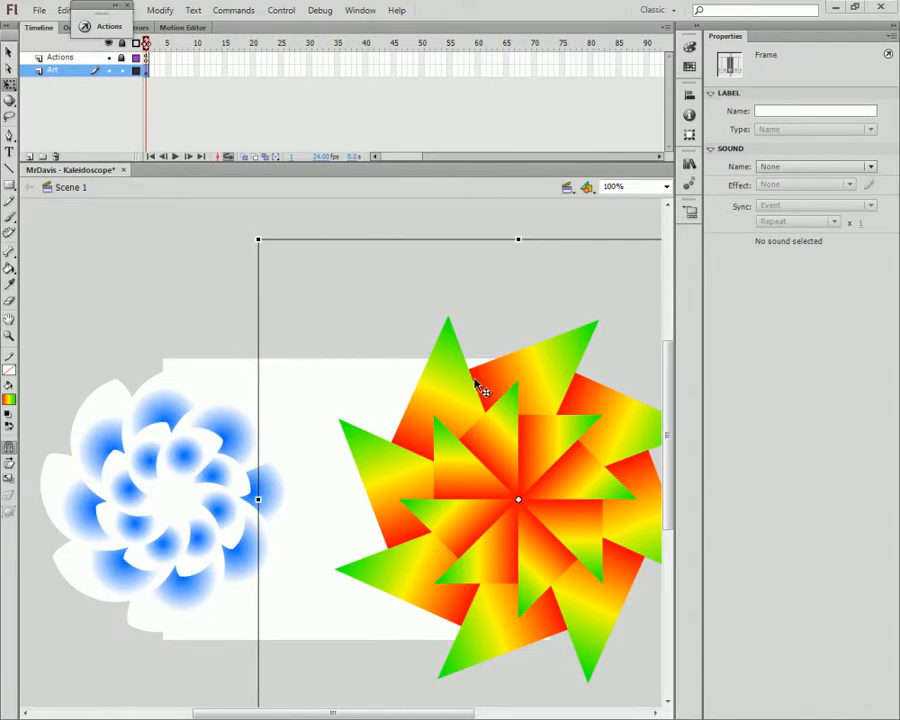
pyautogui.click(497, 442)
pyautogui.doubleClick(493, 440)
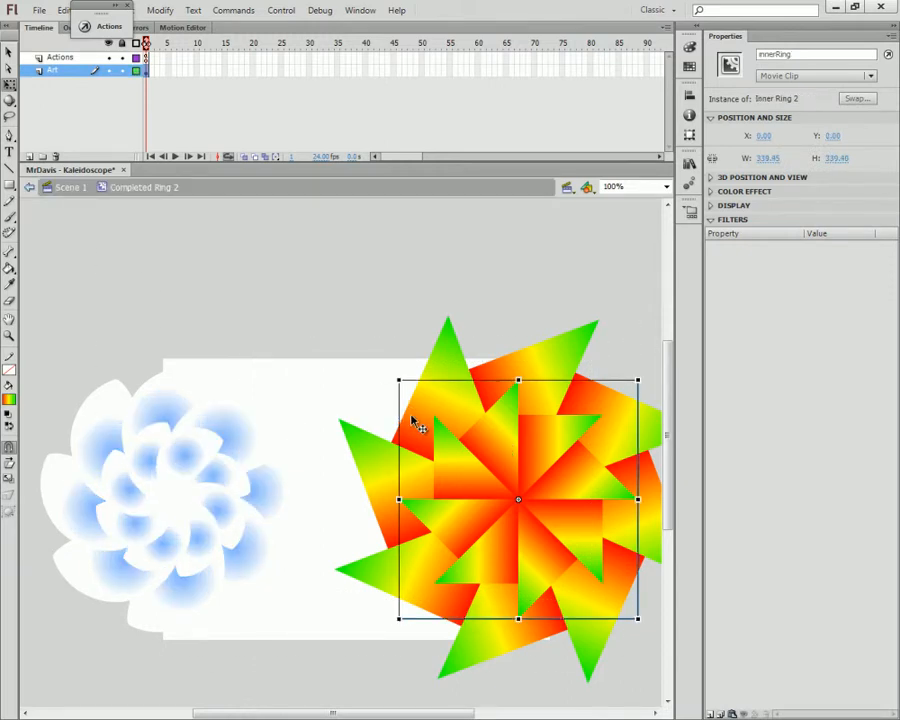
pyautogui.doubleClick(452, 484)
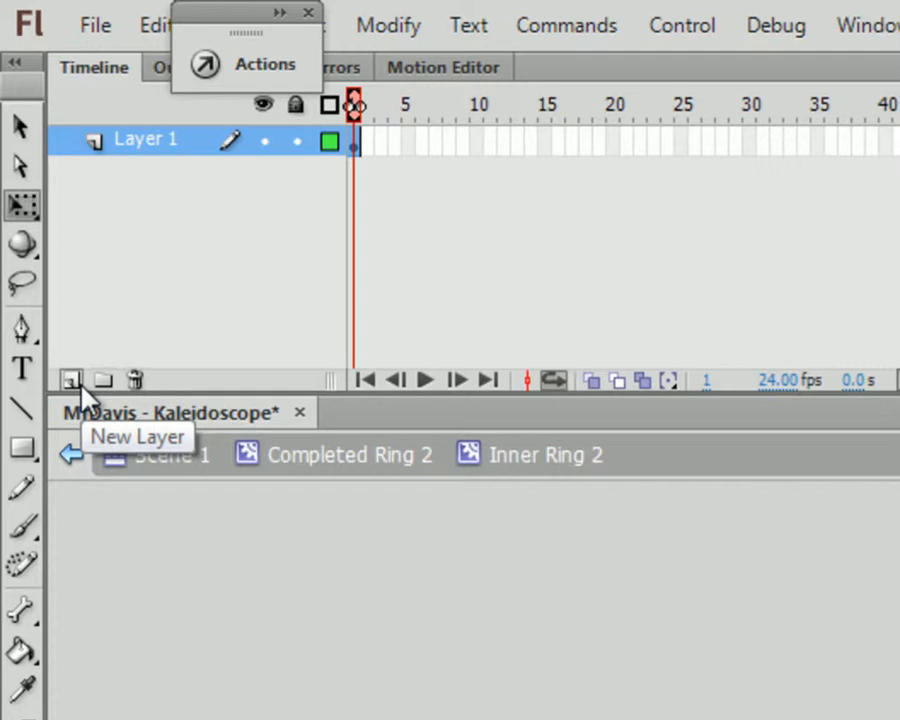
# Add a layer named Actions above Layer 1 in Inner Ring 2 and rename Layer 1 to Art
pyautogui.click(79, 387)
pyautogui.doubleClick(143, 137)
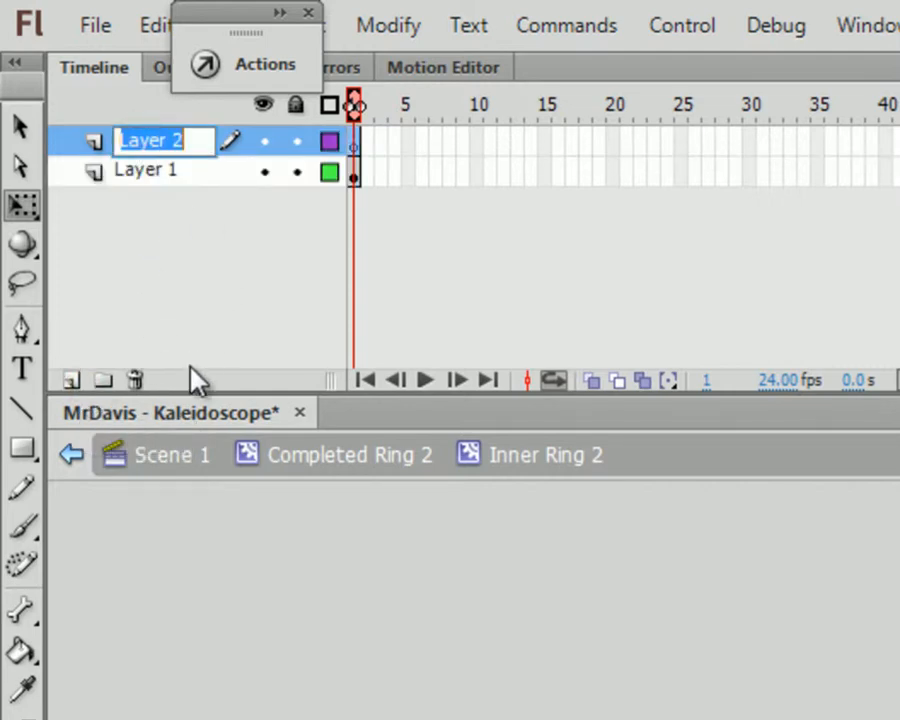
pyautogui.write('Actions')
pyautogui.press('Return')
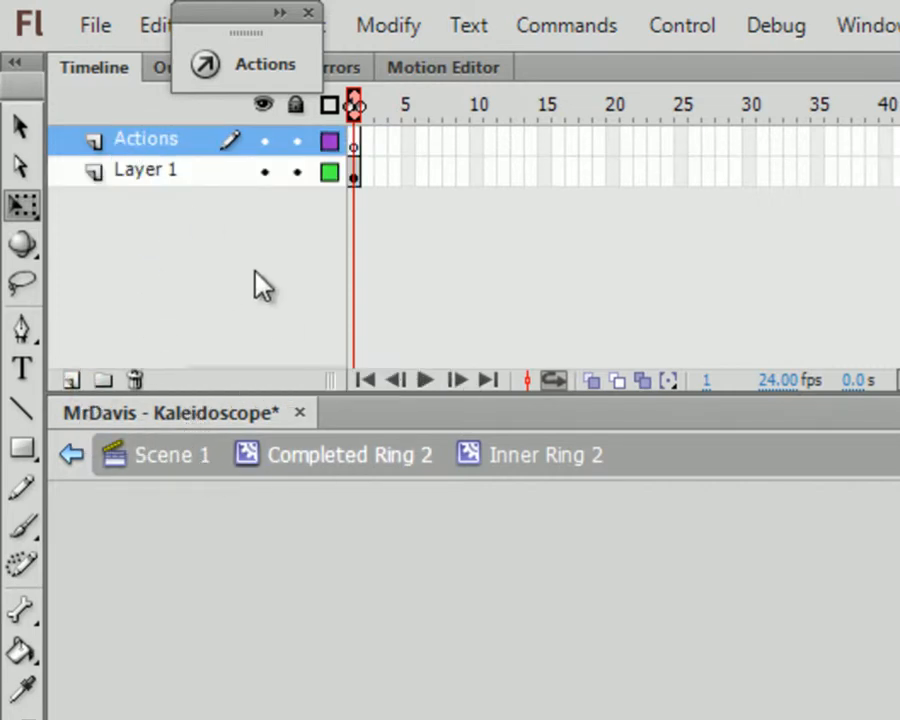
pyautogui.doubleClick(160, 172)
pyautogui.write('Art')
pyautogui.press('Return')
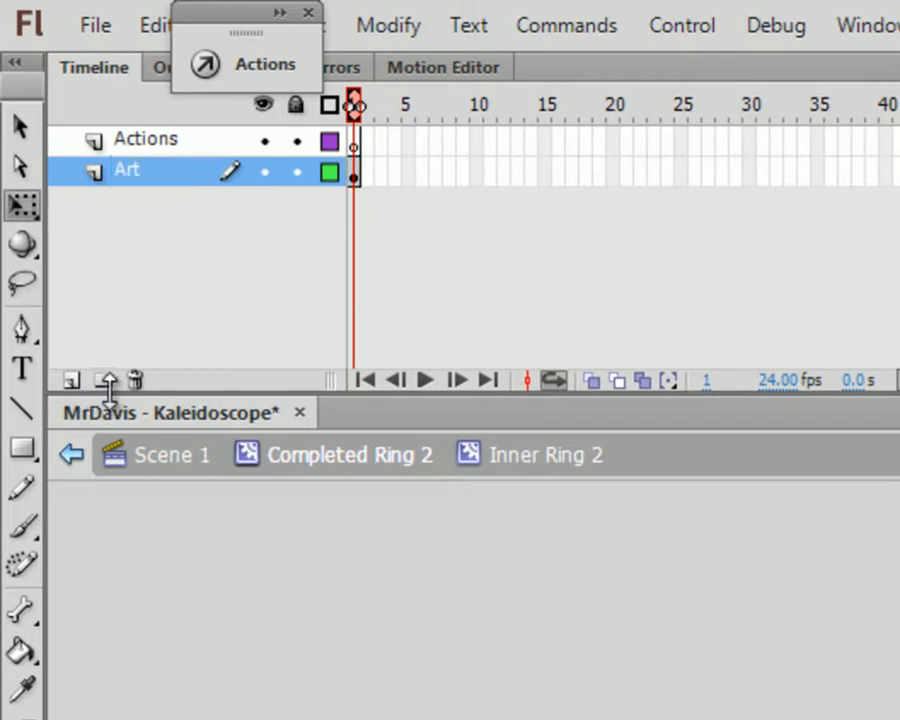
# On frame 1 of the Actions layer, write an empty function rotateStuff():void with its braces, and save the file
pyautogui.click(353, 141)
pyautogui.press('F9')
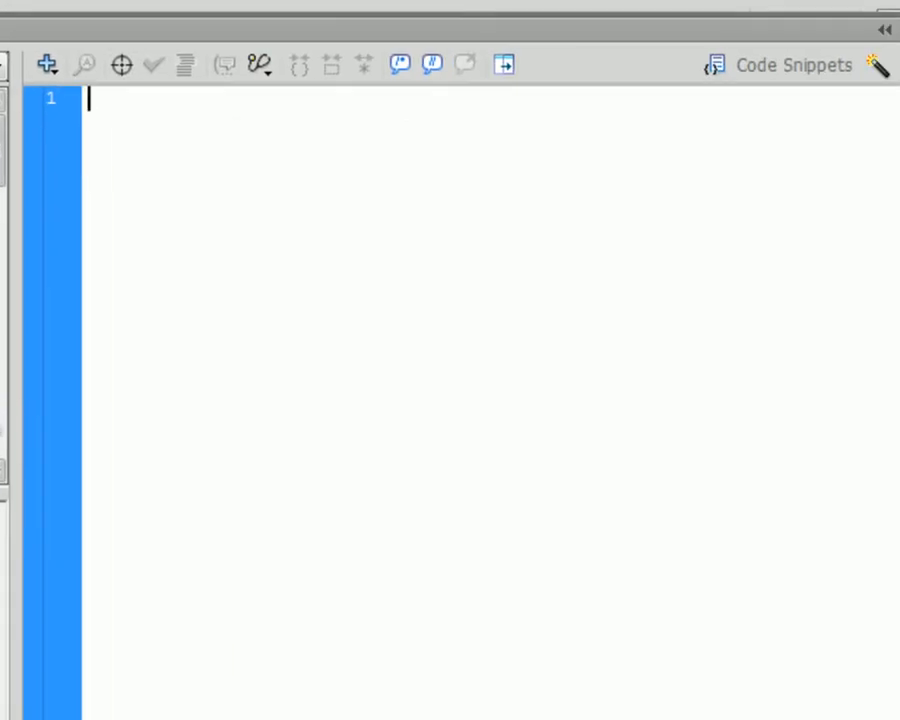
pyautogui.write('func')
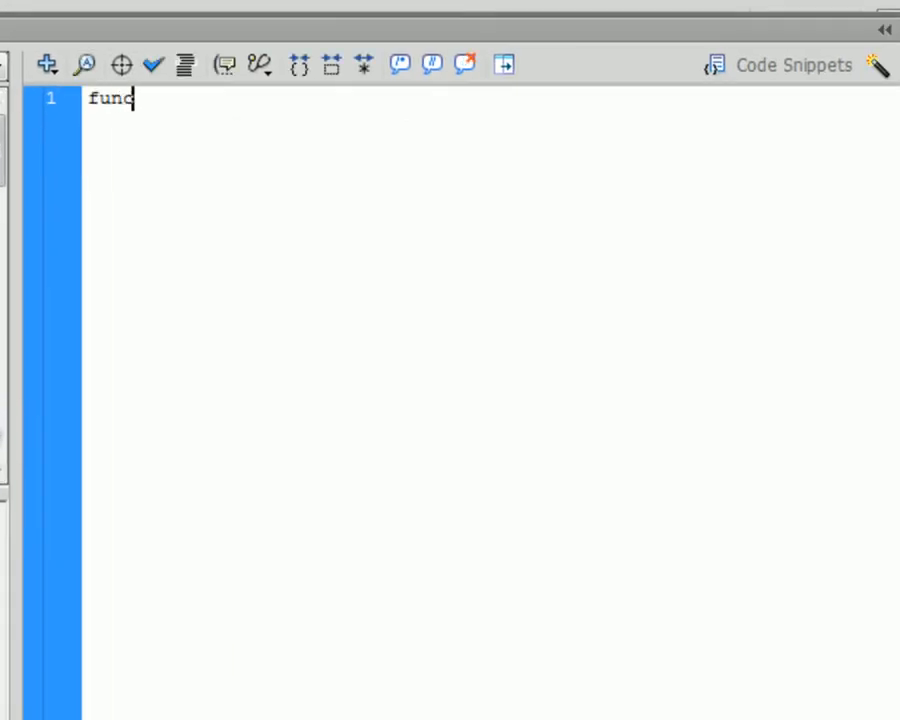
pyautogui.write('tion rotate')
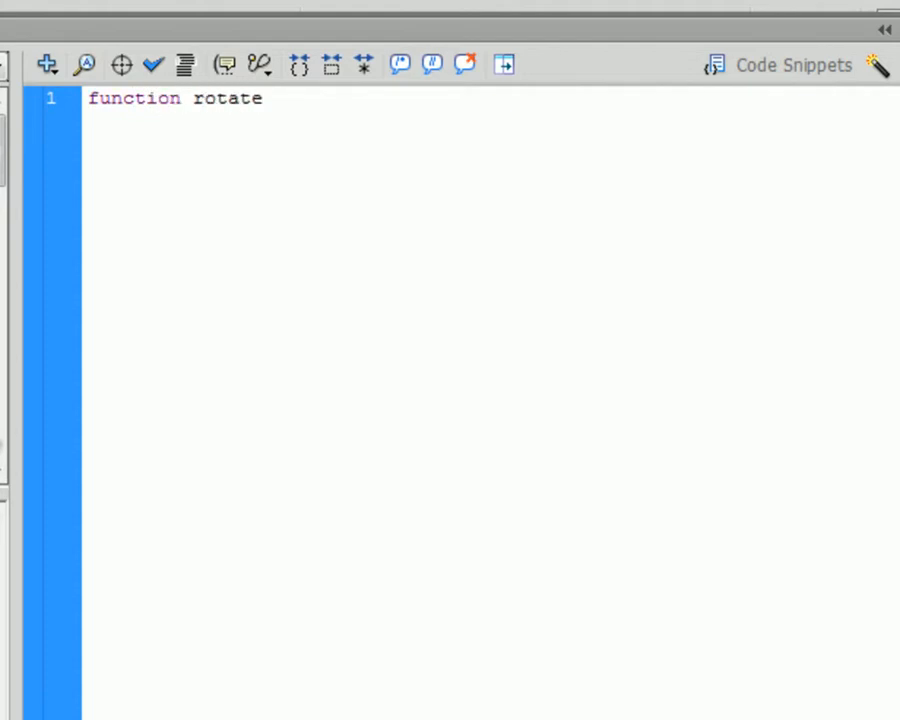
pyautogui.write('Stuff(')
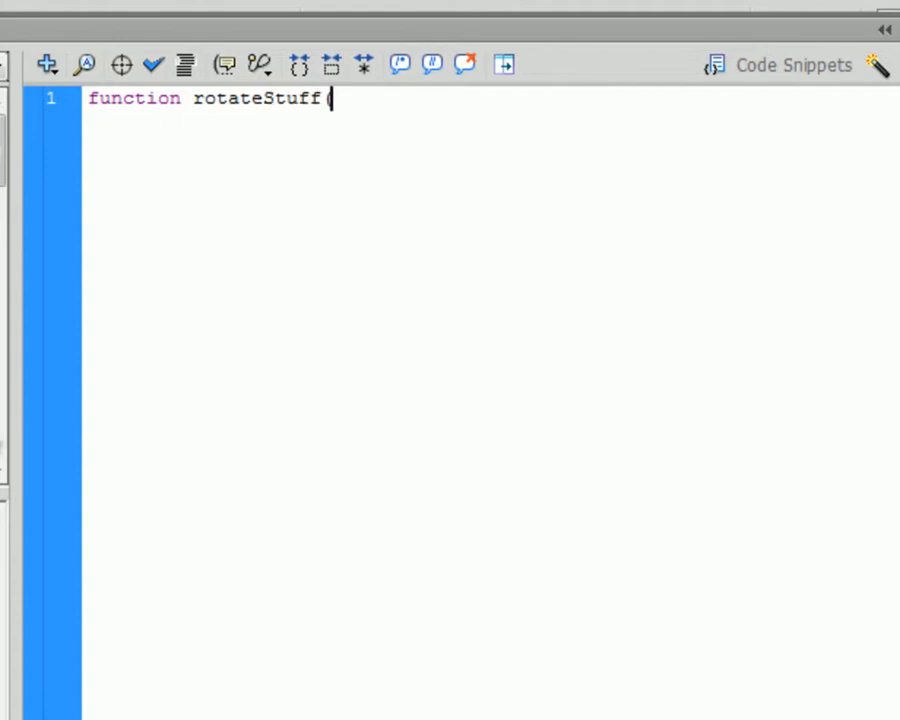
pyautogui.write('):void')
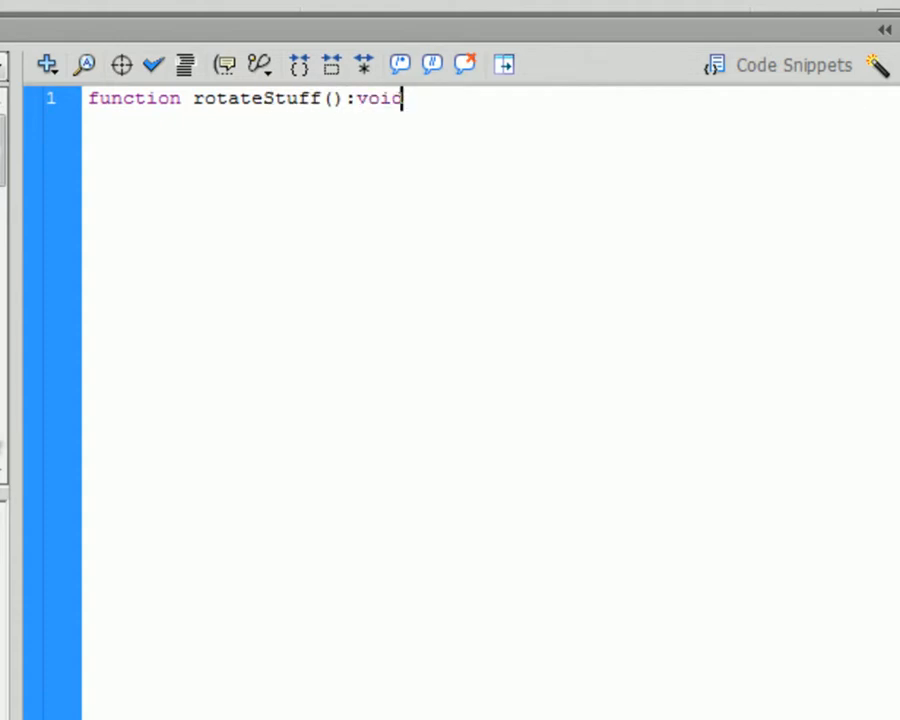
pyautogui.press('Return')
pyautogui.write('{')
pyautogui.press('Return')
pyautogui.hotkey('ctrl', 's')
pyautogui.click(103, 27)
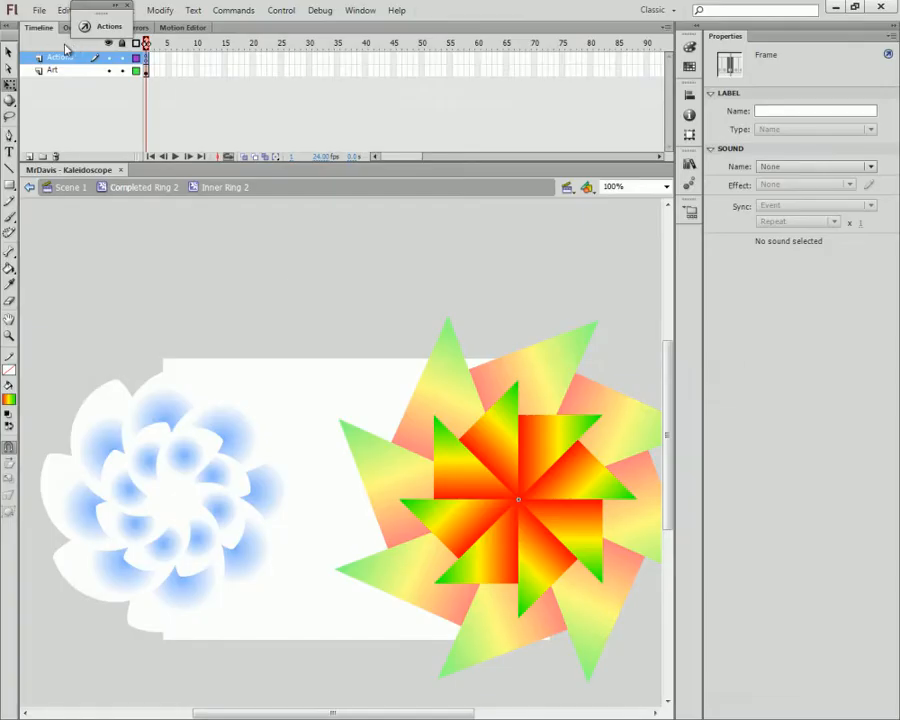
# Give the upward-pointing Piece2 Container instance the instance name p1 and the following two clockwise p2 and p3
pyautogui.click(8, 50)
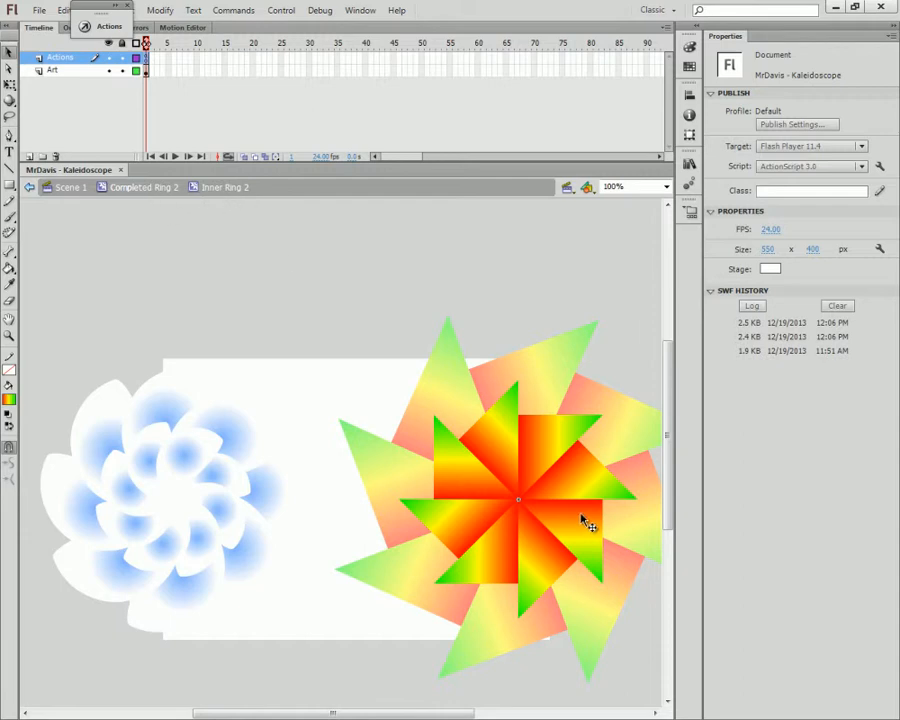
pyautogui.click(515, 472)
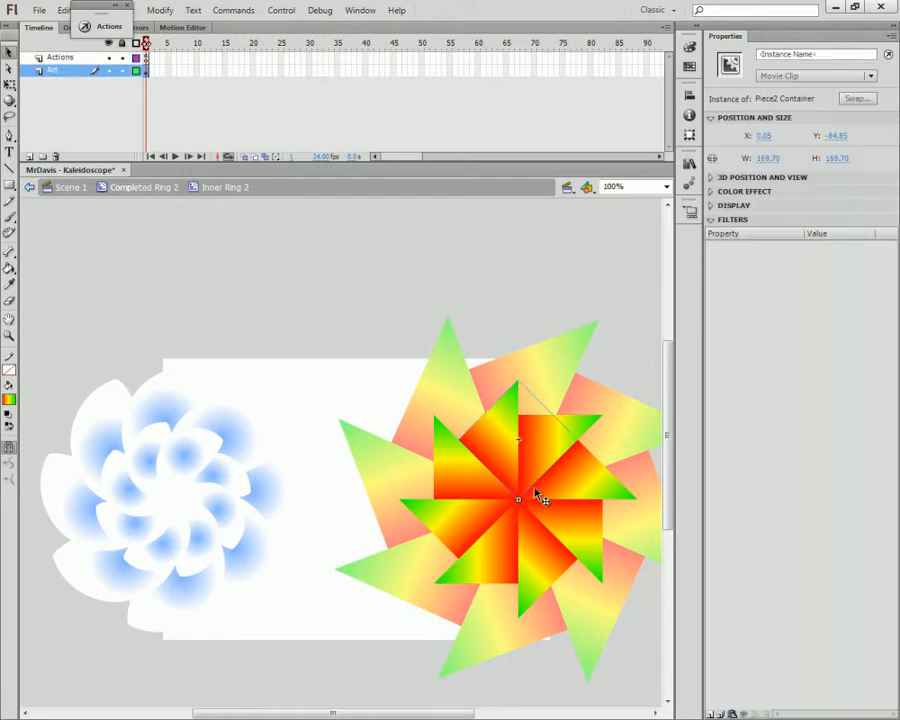
pyautogui.click(806, 54)
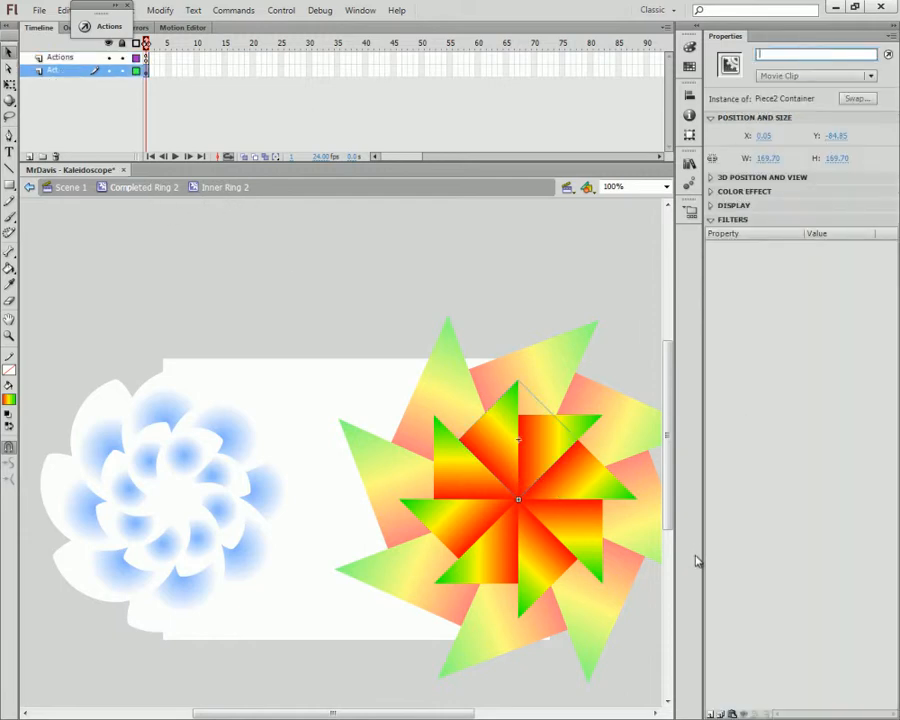
pyautogui.click(582, 425)
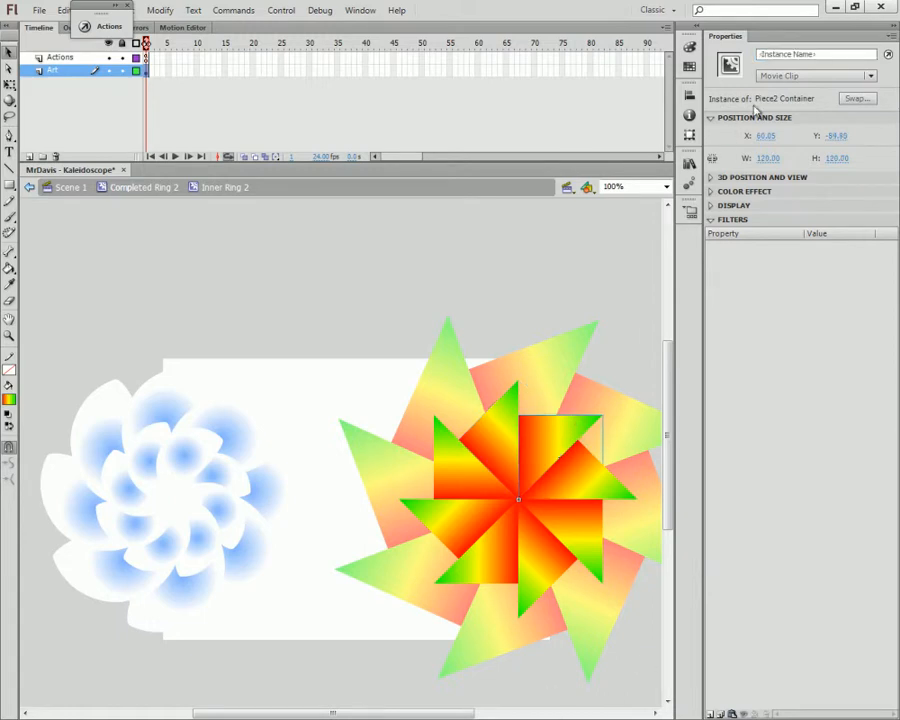
pyautogui.click(801, 55)
pyautogui.write('p2')
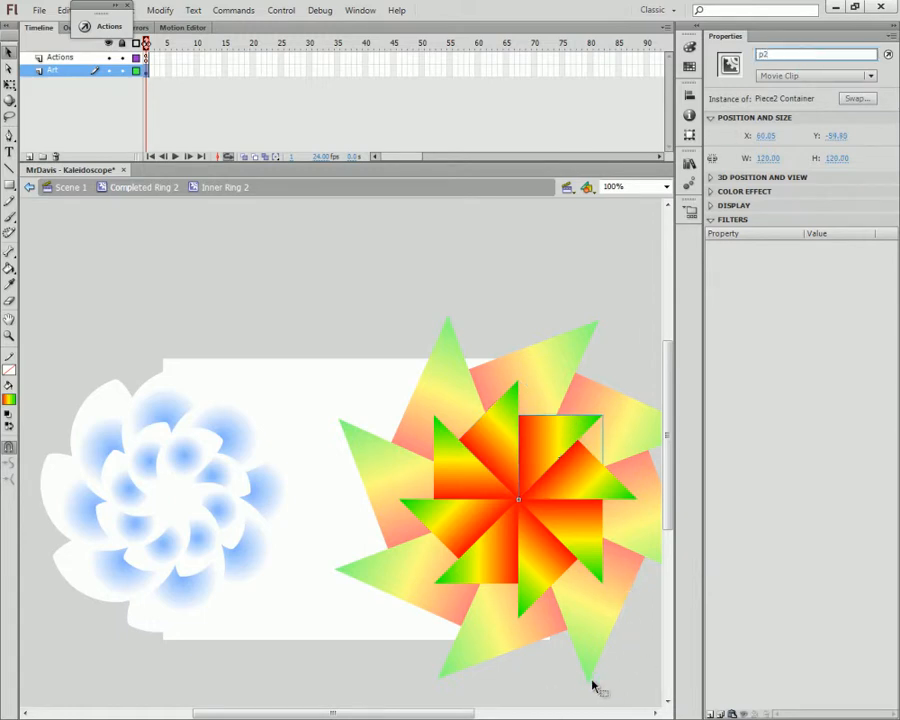
pyautogui.click(596, 487)
pyautogui.click(793, 56)
pyautogui.write('p')
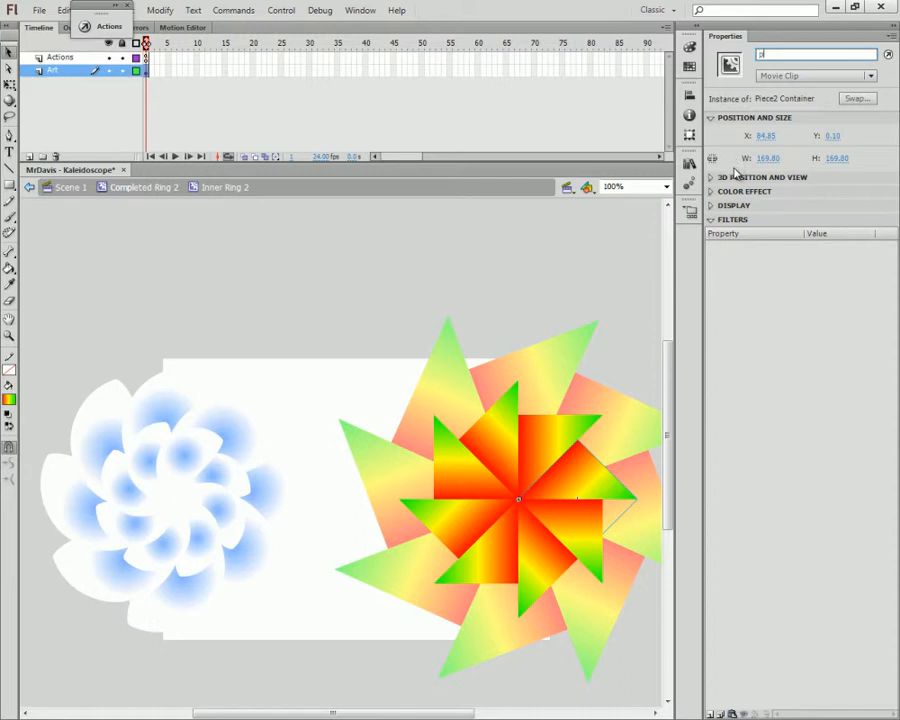
# Continue clockwise around the inner ring, giving the next three Piece2 Container instances the instance names p4, p5 and p6
pyautogui.click(599, 532)
pyautogui.click(773, 53)
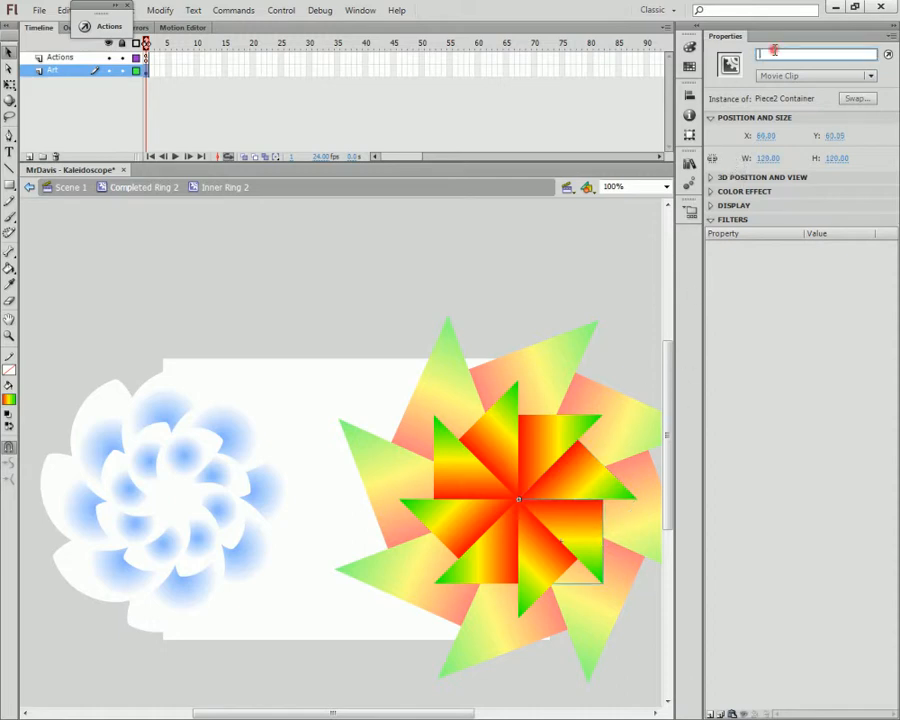
pyautogui.write('p4')
pyautogui.click(522, 545)
pyautogui.click(765, 55)
pyautogui.write('p')
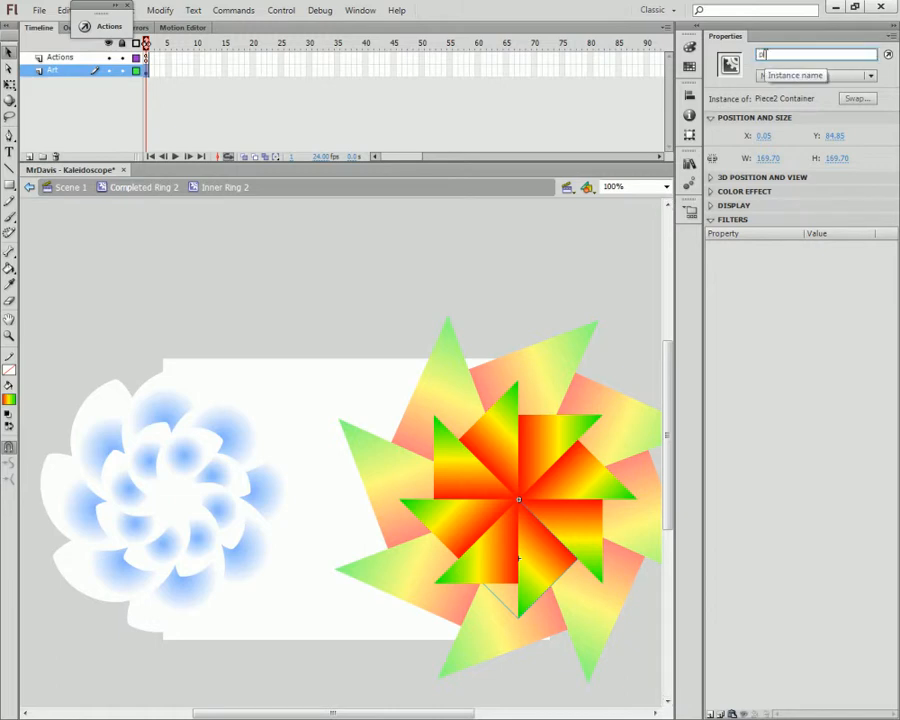
pyautogui.write('5')
pyautogui.click(500, 575)
pyautogui.click(789, 54)
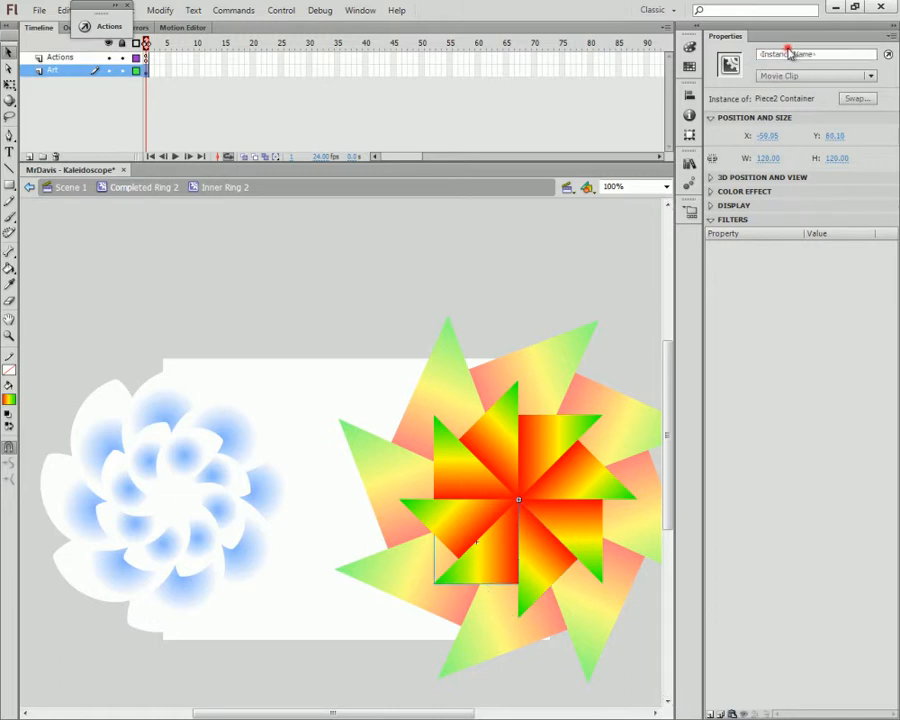
pyautogui.write('p')
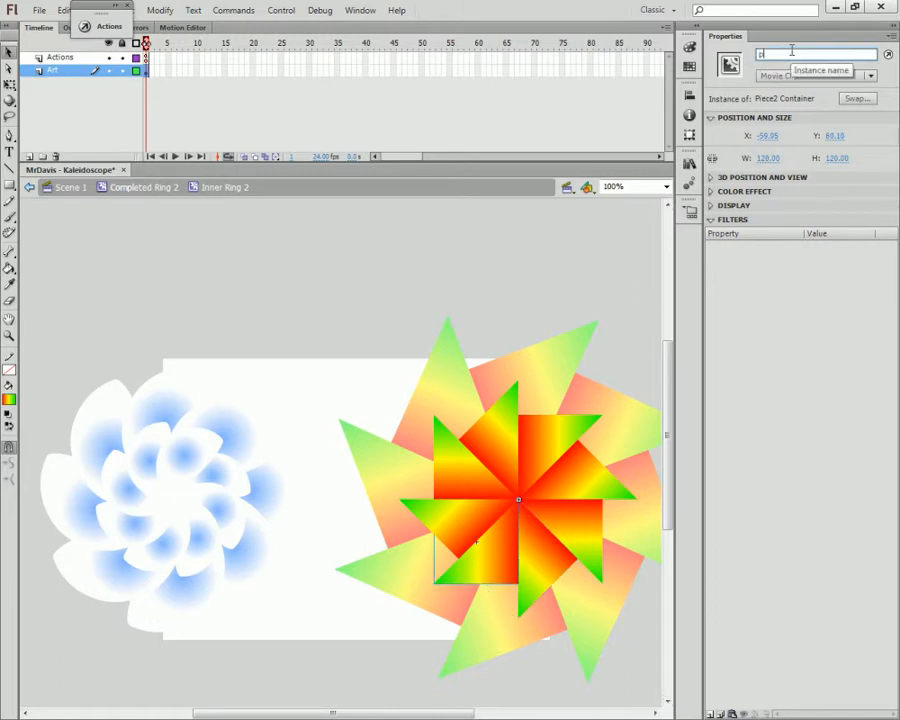
pyautogui.write('6')
# Name the two remaining inner ring pieces in sequence, starting with p7, and check the instance name of the first piece
pyautogui.click(452, 548)
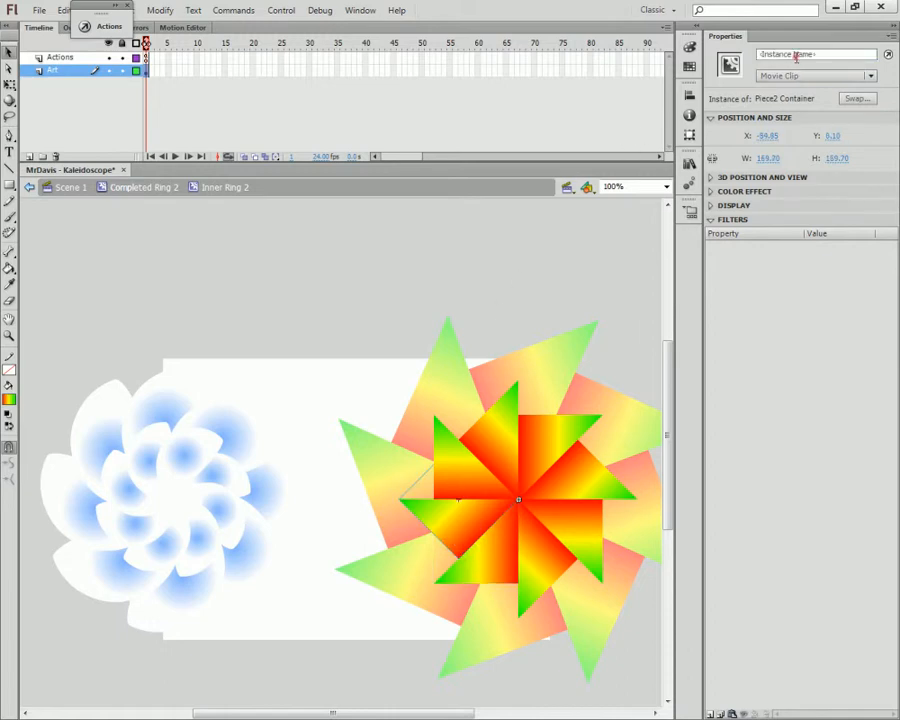
pyautogui.click(797, 55)
pyautogui.write('p7')
pyautogui.click(443, 440)
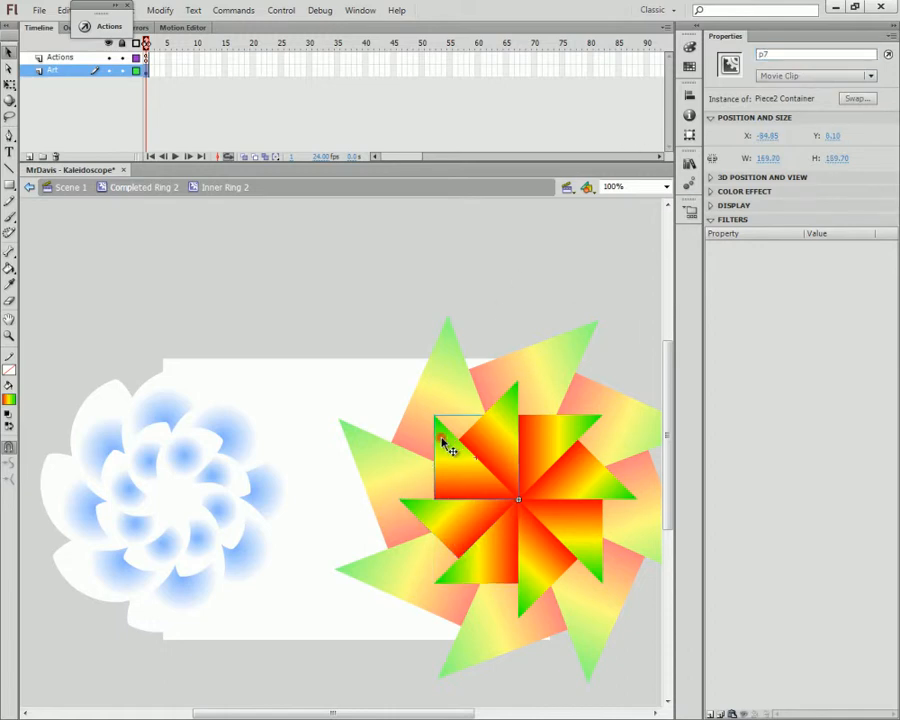
pyautogui.click(804, 53)
pyautogui.write('p')
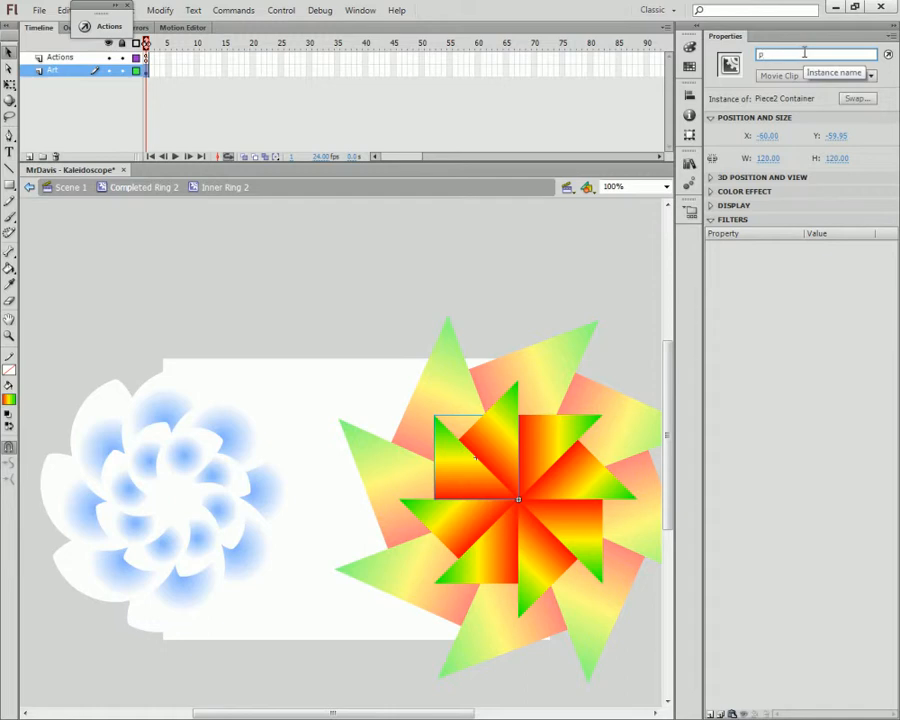
pyautogui.click(514, 416)
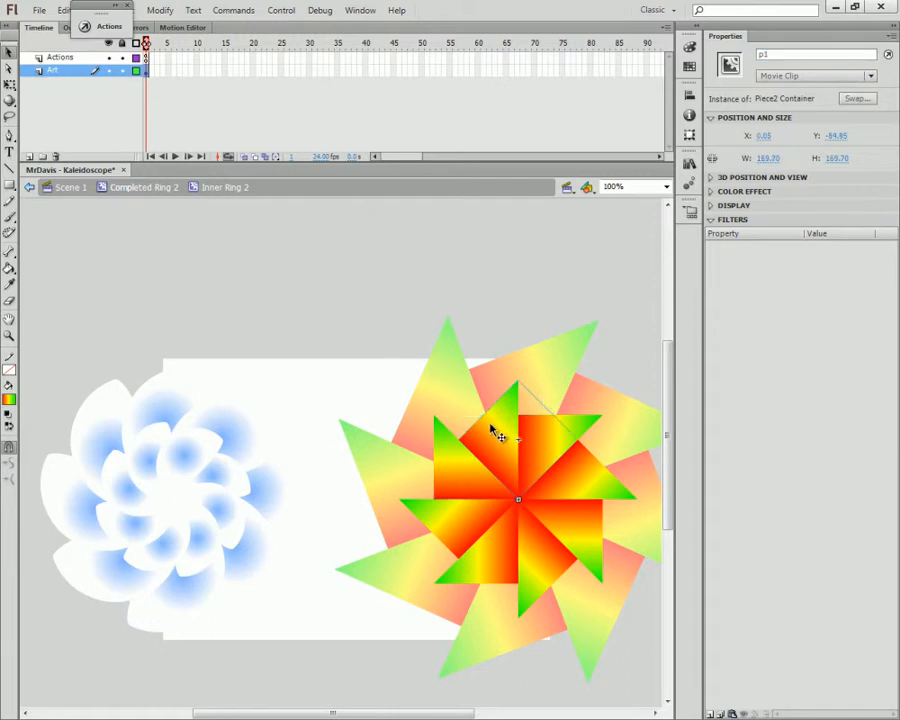
# Open the Piece2 Container symbol and look up the name of the rotation function in its Actions script
pyautogui.click(100, 57)
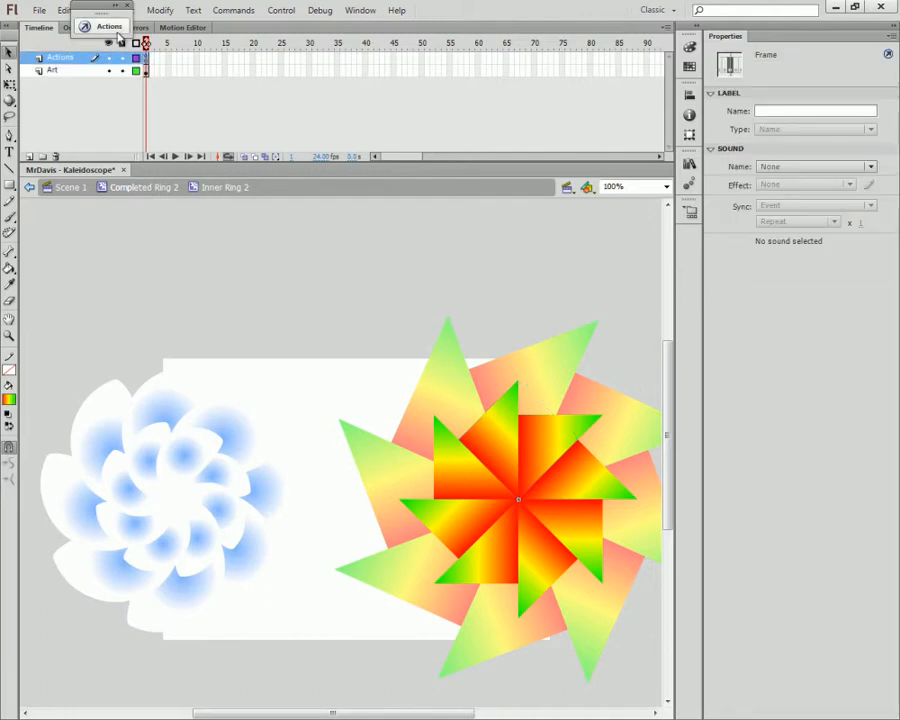
pyautogui.click(100, 26)
pyautogui.click(386, 74)
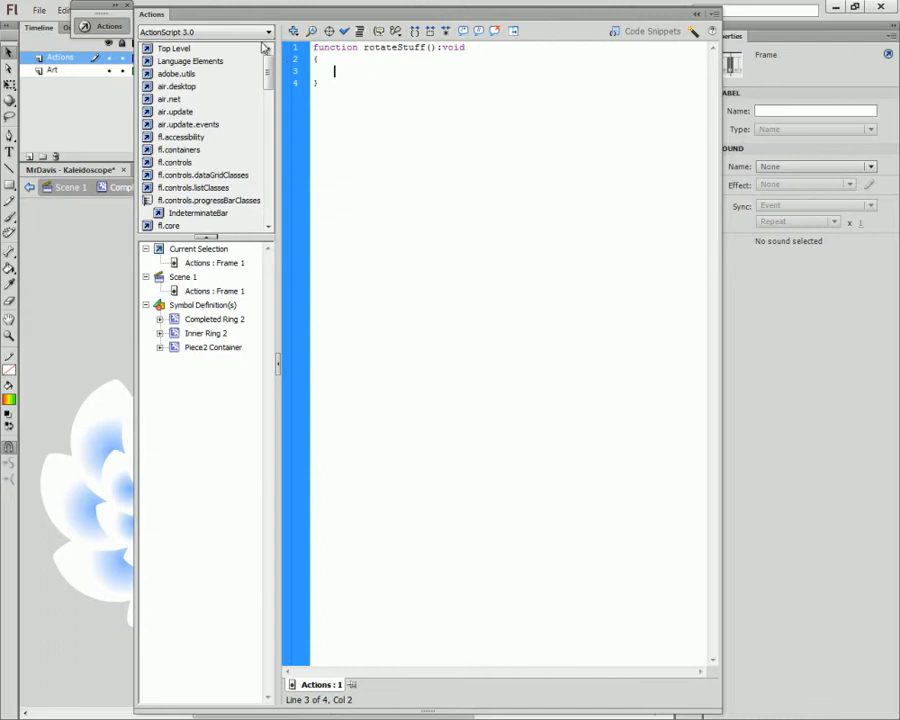
pyautogui.click(100, 26)
pyautogui.click(538, 454)
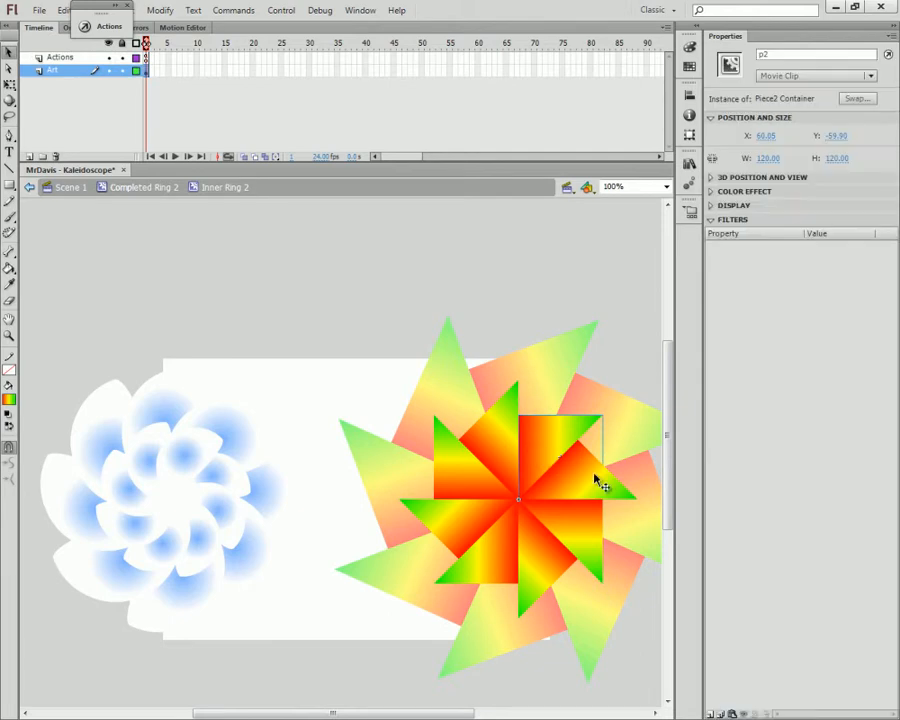
pyautogui.doubleClick(550, 472)
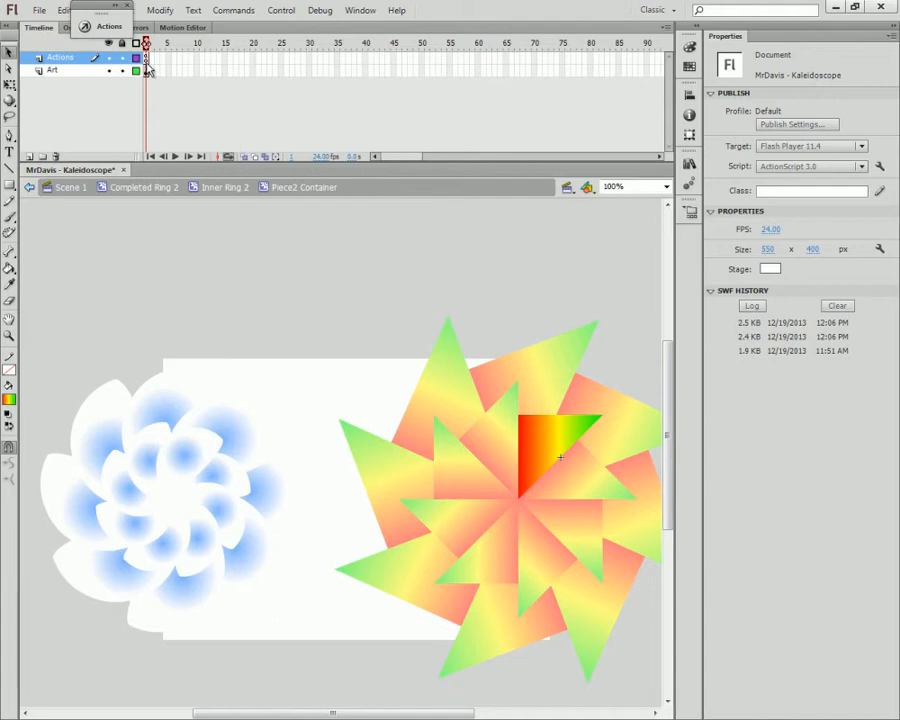
pyautogui.click(110, 27)
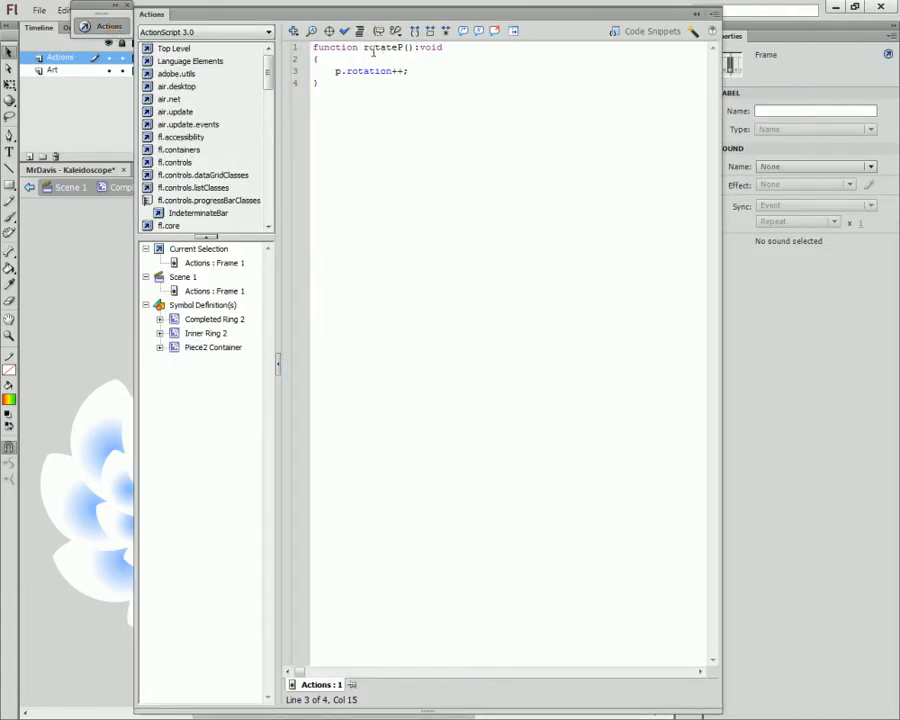
pyautogui.moveTo(366, 49); pyautogui.dragTo(379, 52)
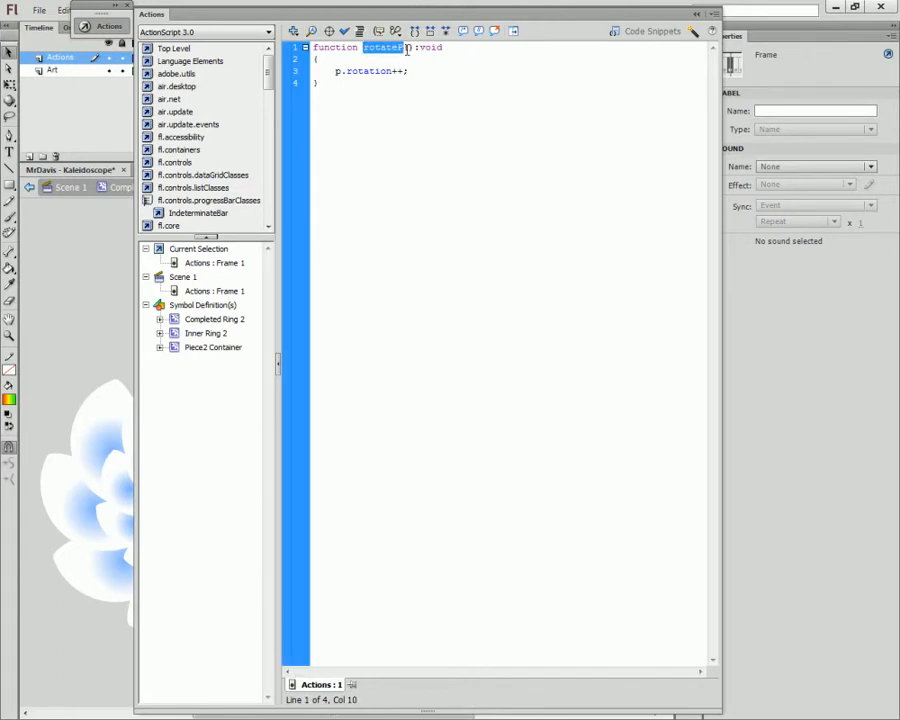
pyautogui.click(100, 27)
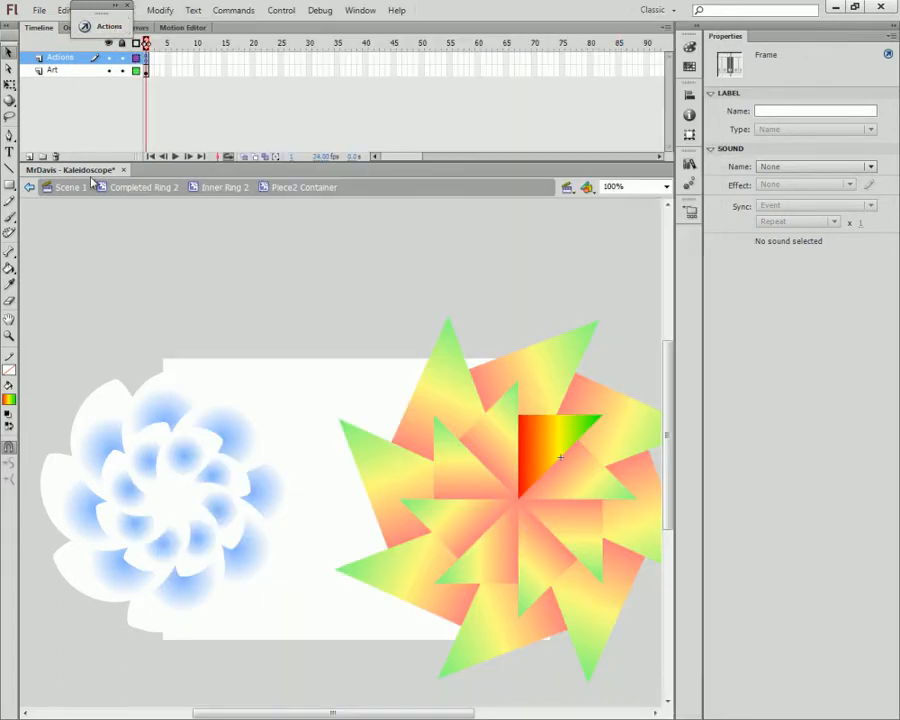
# Return to Inner Ring 2 and add the call p1.rotateP(); inside the rotateStuff function on the Actions layer
pyautogui.click(31, 187)
pyautogui.click(100, 57)
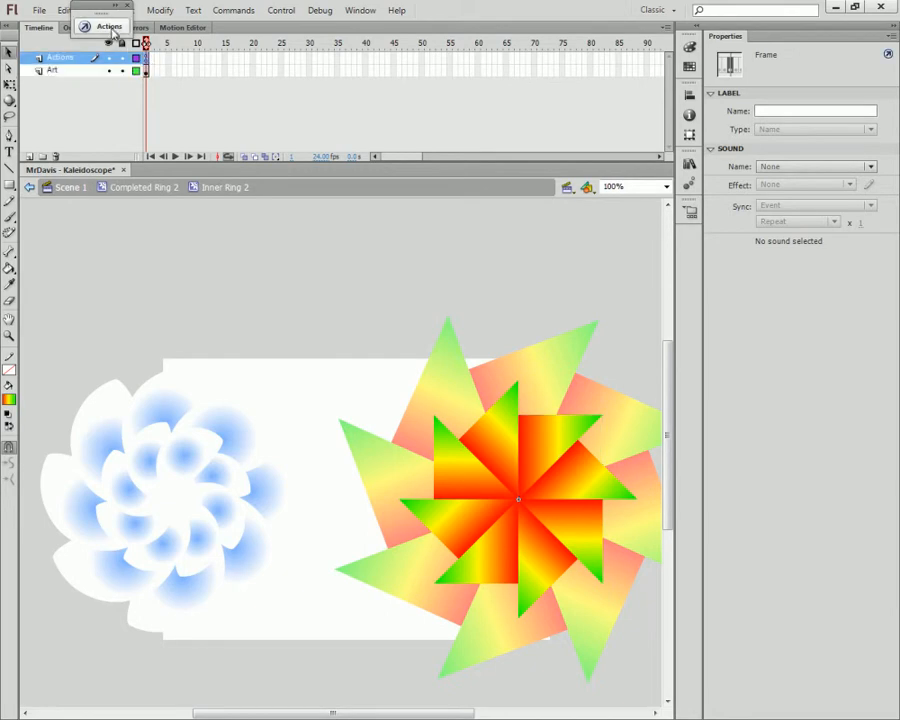
pyautogui.click(106, 27)
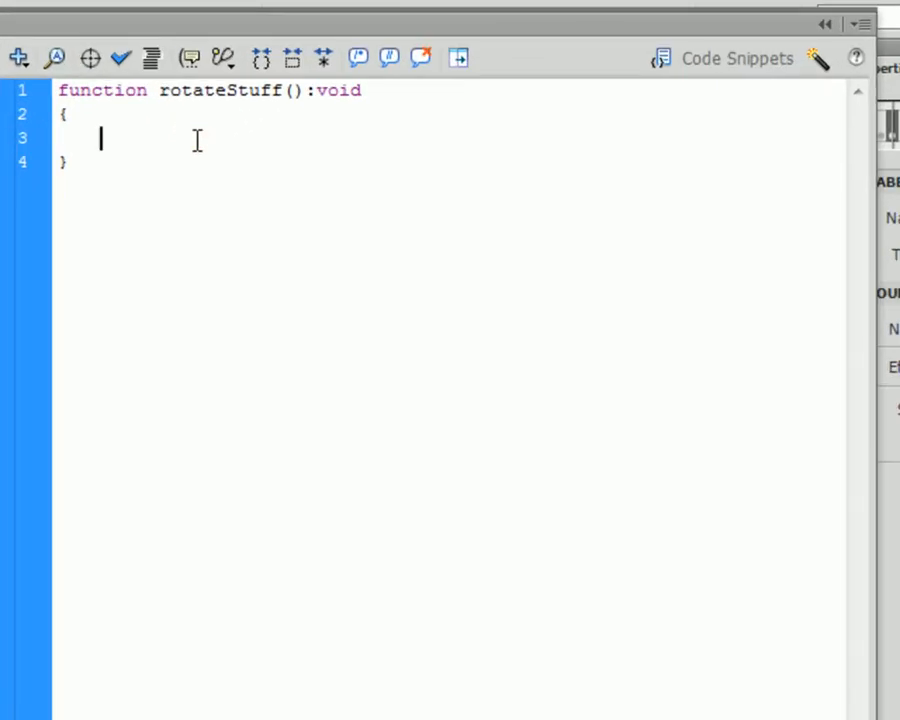
pyautogui.write('rotateP();')
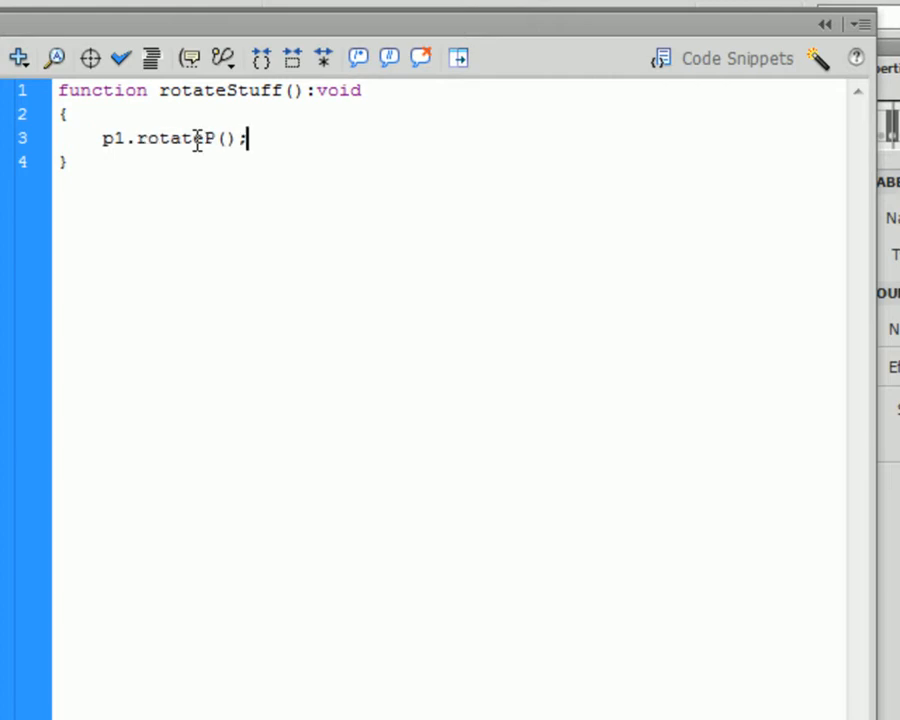
# Duplicate the p1.rotateP(); line five times inside the rotateStuff function
pyautogui.hotkey('shift', 'Home')
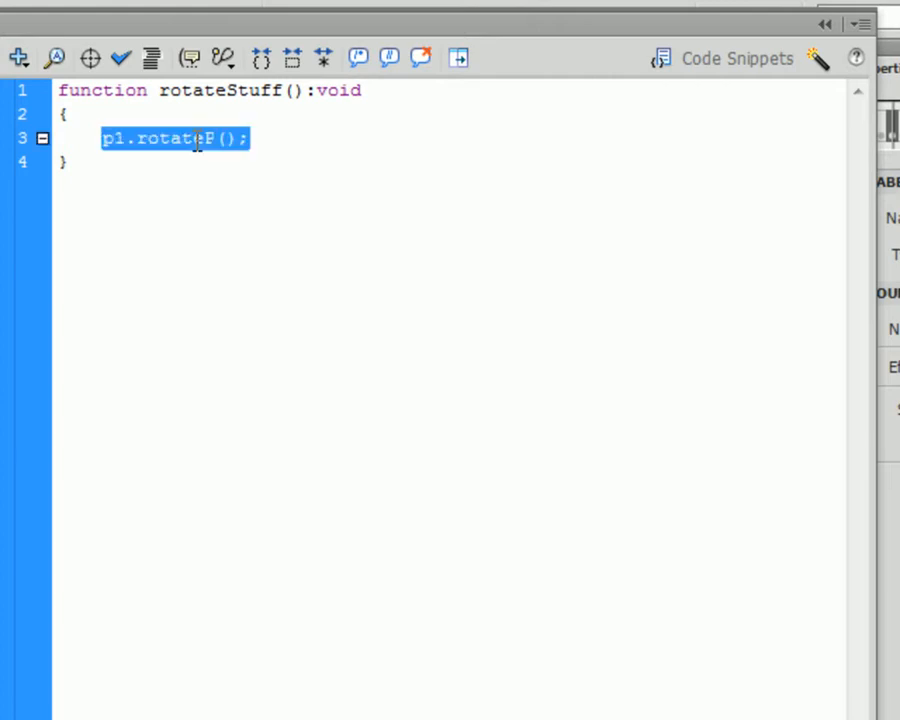
pyautogui.hotkey('ctrl', 'c')
pyautogui.press('End')
pyautogui.press('Return')
pyautogui.hotkey('ctrl', 'v')
pyautogui.press('Return')
pyautogui.hotkey('ctrl', 'v')
pyautogui.press('Return')
pyautogui.hotkey('ctrl', 'v')
pyautogui.press('Return')
pyautogui.hotkey('ctrl', 'v')
pyautogui.press('Return')
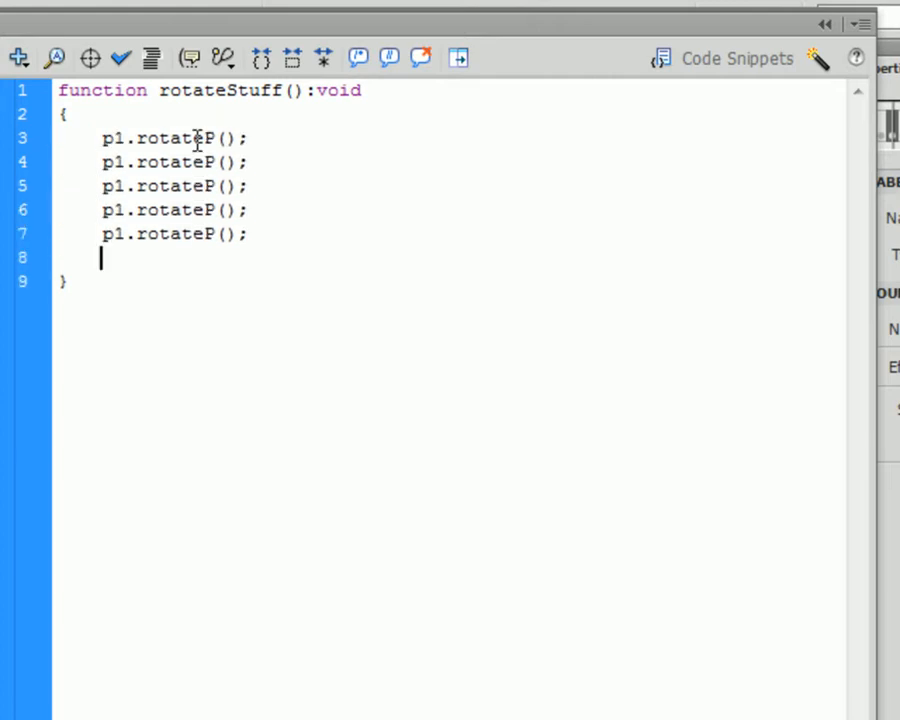
pyautogui.hotkey('ctrl', 'v')
# Renumber the first four copied rotateP() calls so they target p2, p3, p4 and p5
pyautogui.click(134, 161)
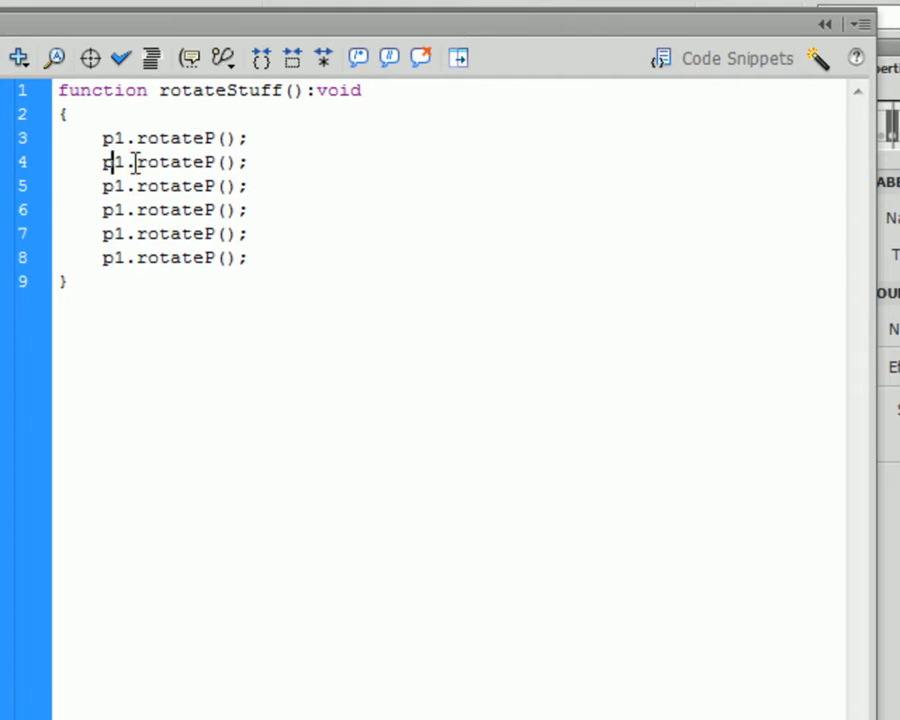
pyautogui.press('Delete')
pyautogui.write('2')
pyautogui.press('Down')
pyautogui.press('BackSpace')
pyautogui.write('3')
pyautogui.press('Down')
pyautogui.press('BackSpace')
pyautogui.write('4')
pyautogui.press('Down')
pyautogui.press('BackSpace')
pyautogui.write('5')
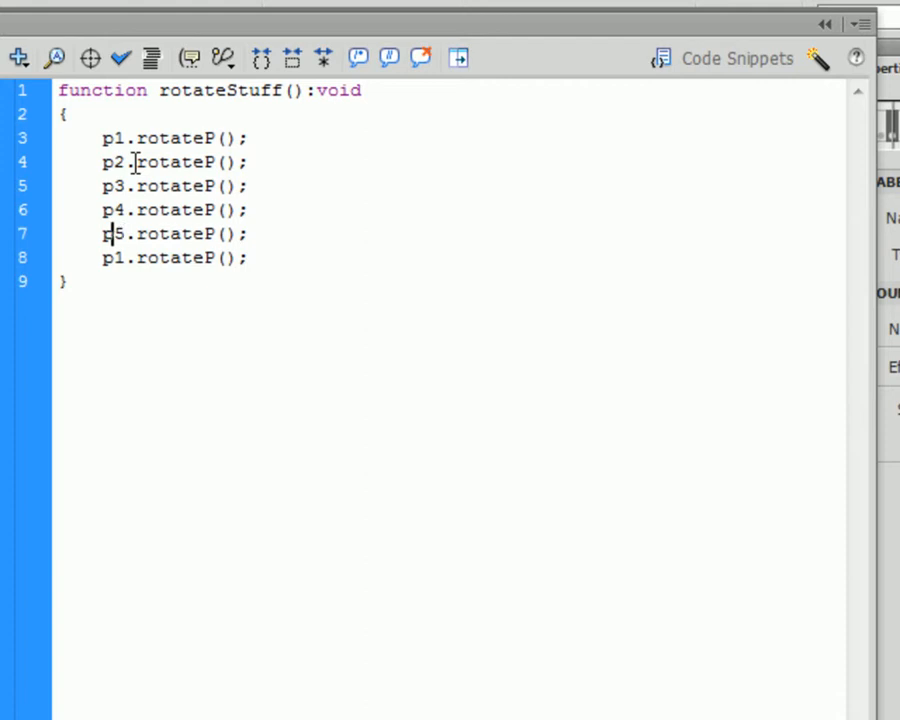
# Complete Inner Ring 2's rotateStuff function with rotateP() calls for p6, p7 and p8
pyautogui.press('Return')
pyautogui.hotkey('ctrl', 'v')
pyautogui.press('Return')
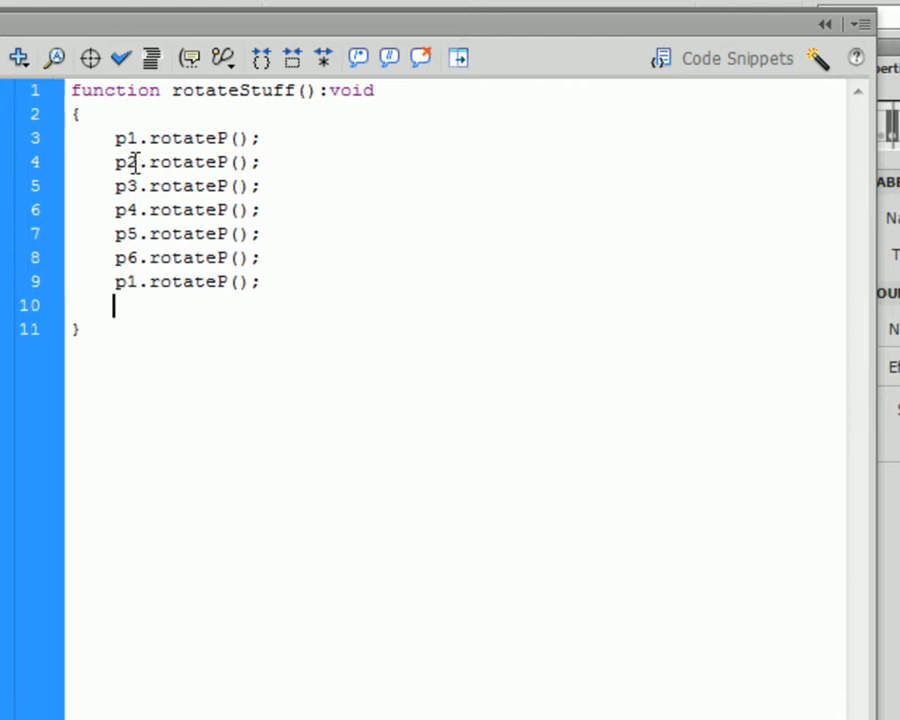
pyautogui.hotkey('ctrl', 'v')
pyautogui.press('Up')
pyautogui.press('Delete')
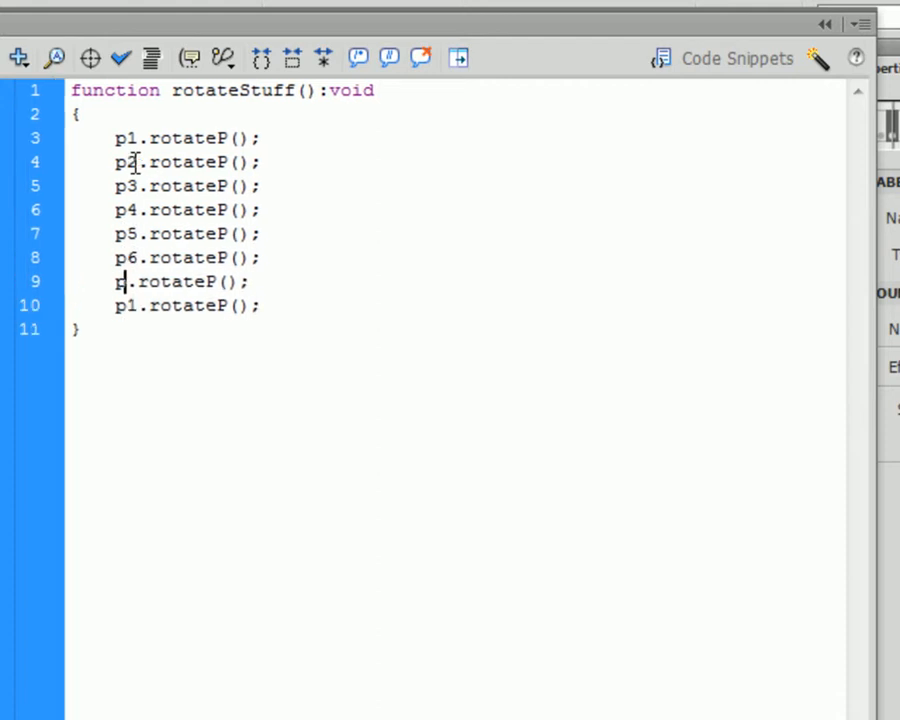
pyautogui.write('7')
pyautogui.press('Down')
pyautogui.press('Delete')
pyautogui.write('8')
pyautogui.hotkey('ctrl', 's')
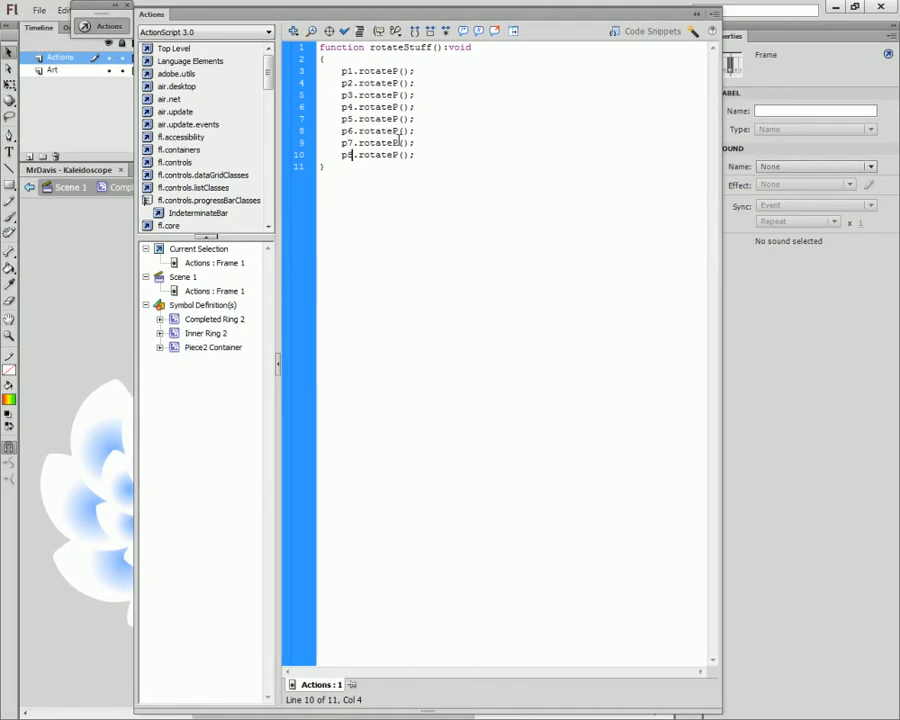
# Return to Completed Ring 2 and add the call innerRing.rotateStuff(); at the end of its rotateStuff function on the Actions layer
pyautogui.click(104, 35)
pyautogui.click(508, 430)
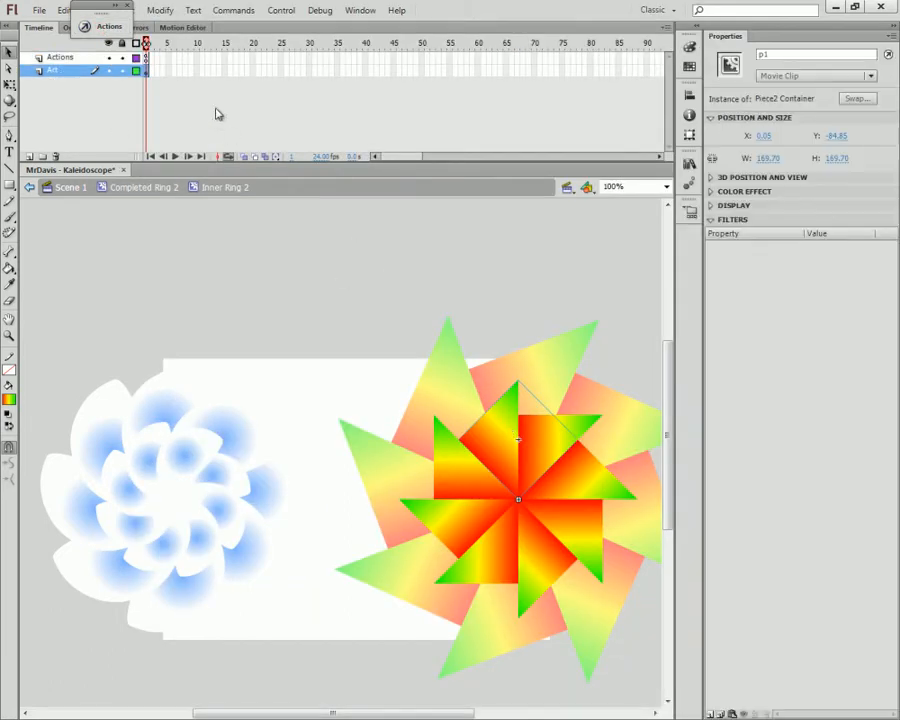
pyautogui.click(134, 59)
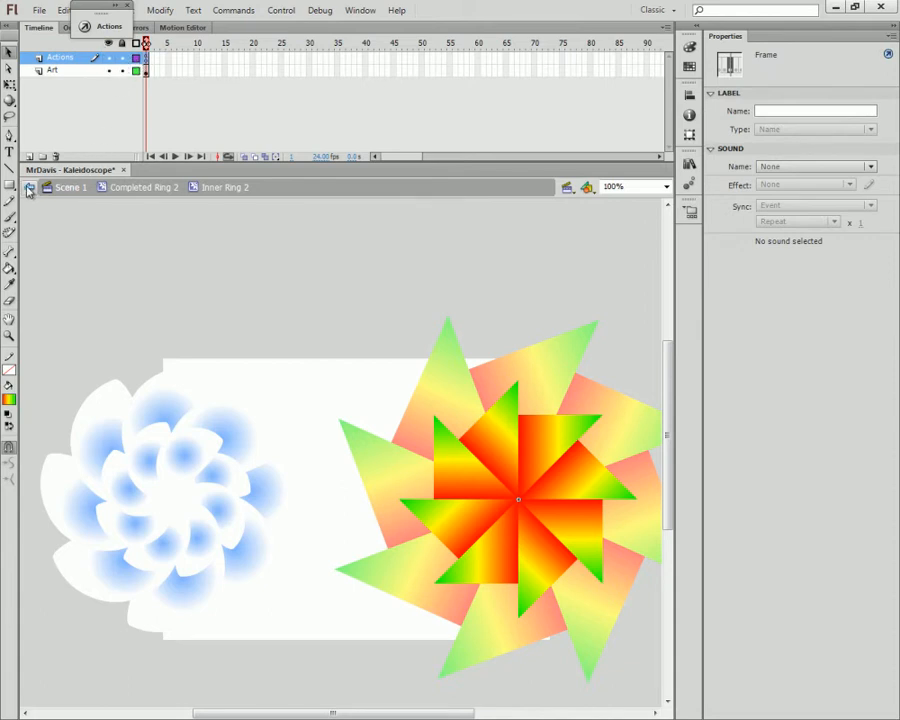
pyautogui.click(118, 190)
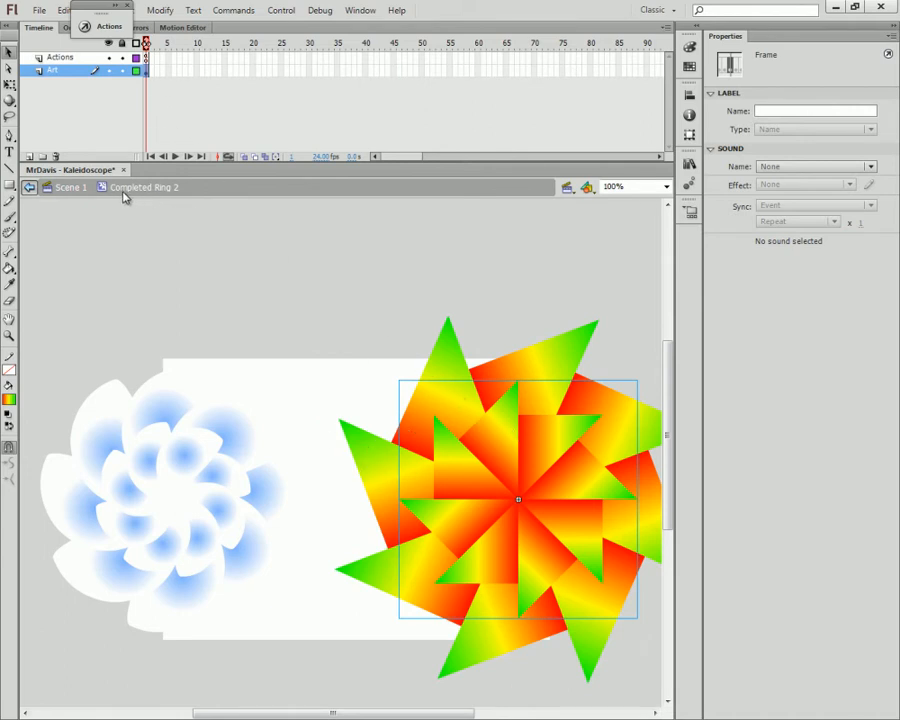
pyautogui.click(146, 58)
pyautogui.click(108, 27)
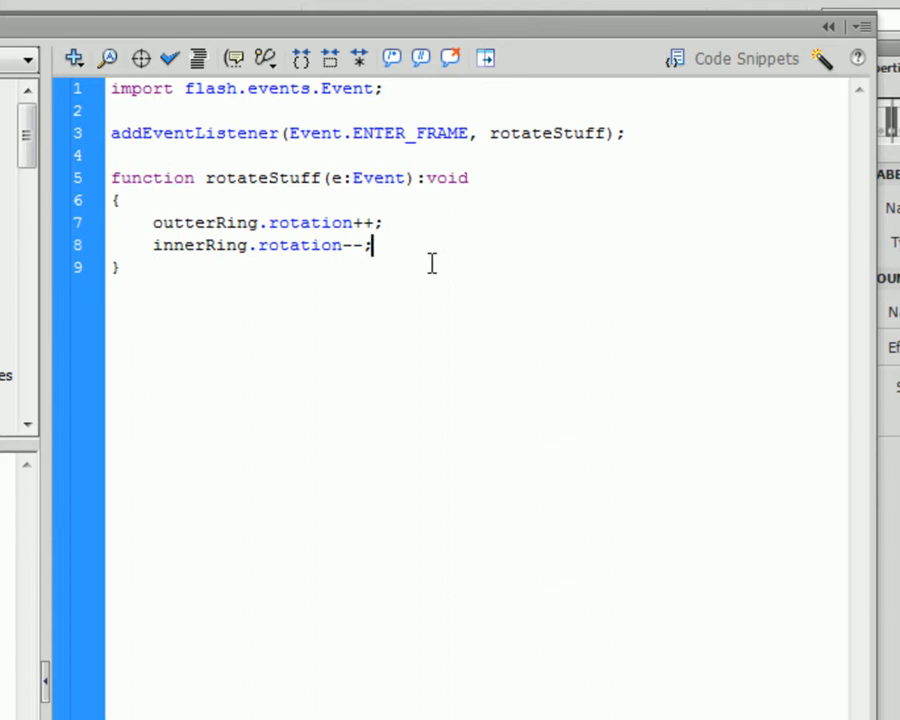
pyautogui.press('Return')
pyautogui.press('Return')
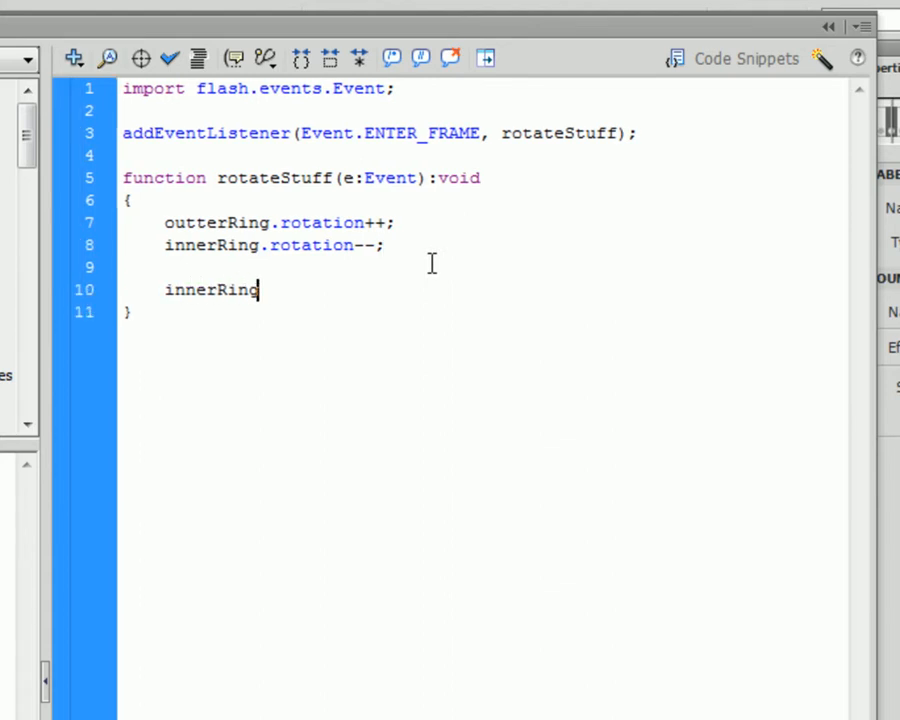
pyautogui.write('innerRing.rotateStuff();')
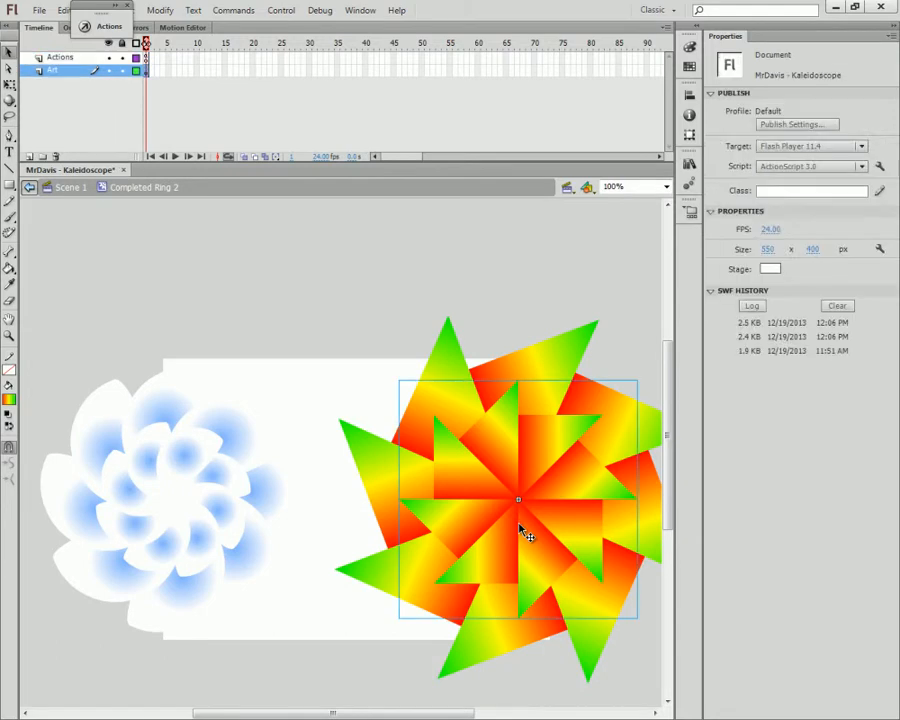
# Review the rotateStuff script in Inner Ring 2 and the rotateP script in Piece2 Container
pyautogui.doubleClick(521, 528)
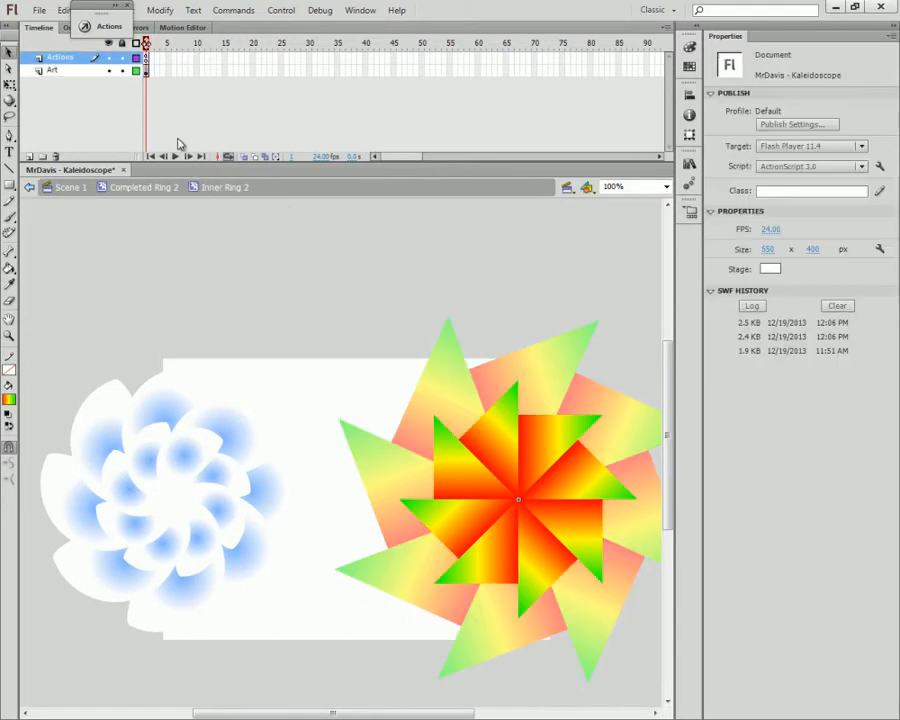
pyautogui.click(146, 58)
pyautogui.press('F9')
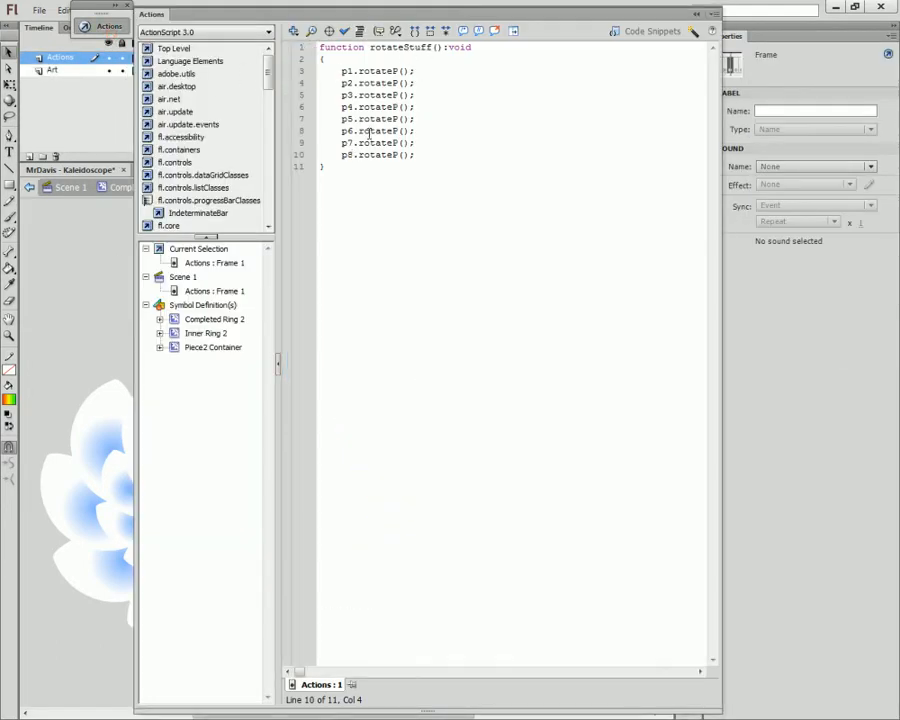
pyautogui.click(114, 31)
pyautogui.doubleClick(526, 454)
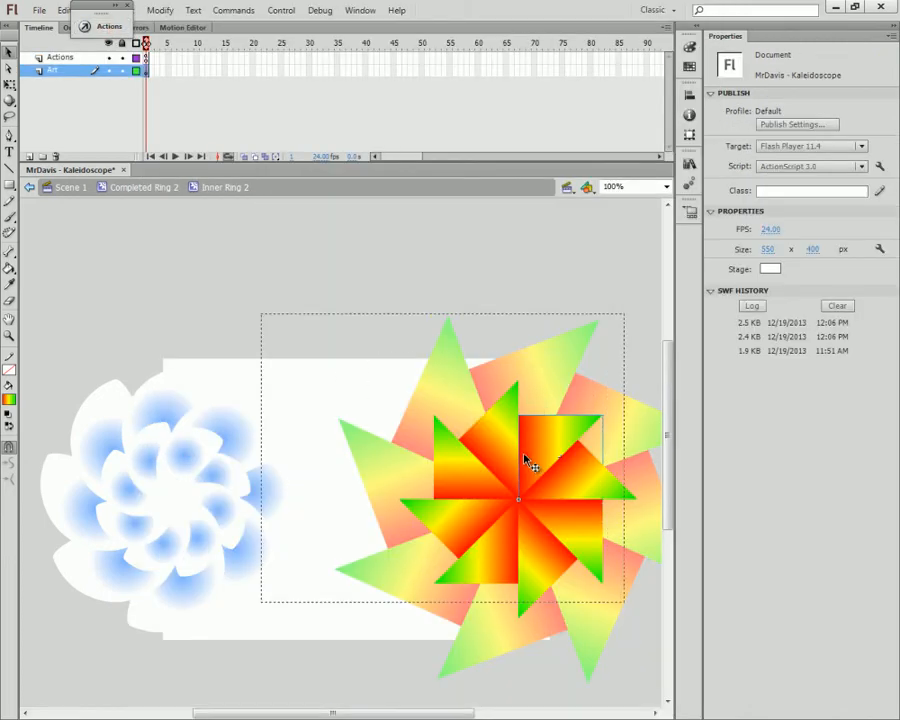
pyautogui.click(147, 60)
pyautogui.click(110, 27)
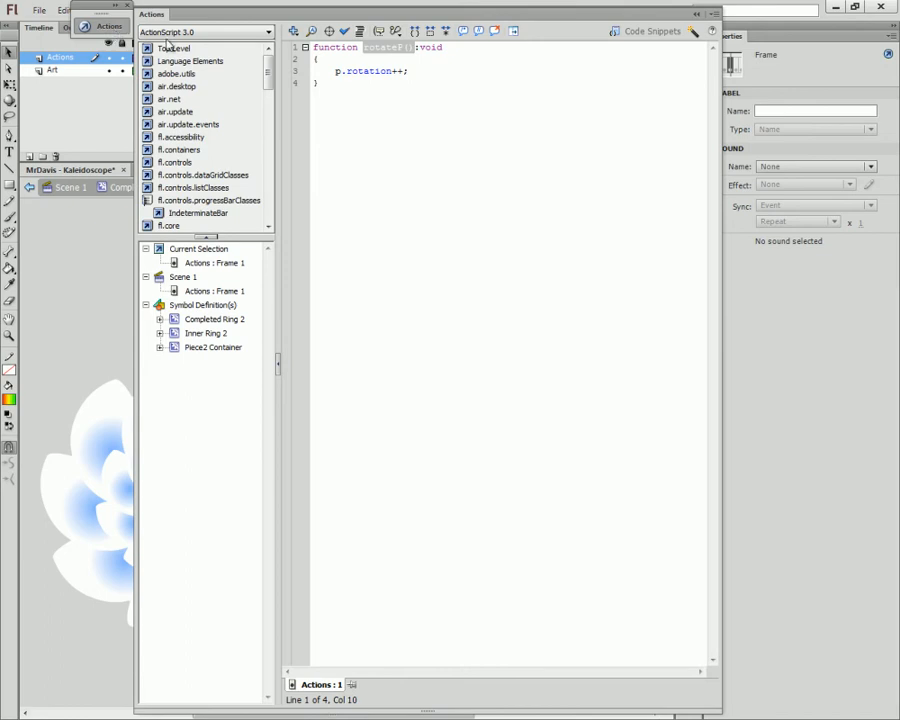
pyautogui.click(109, 28)
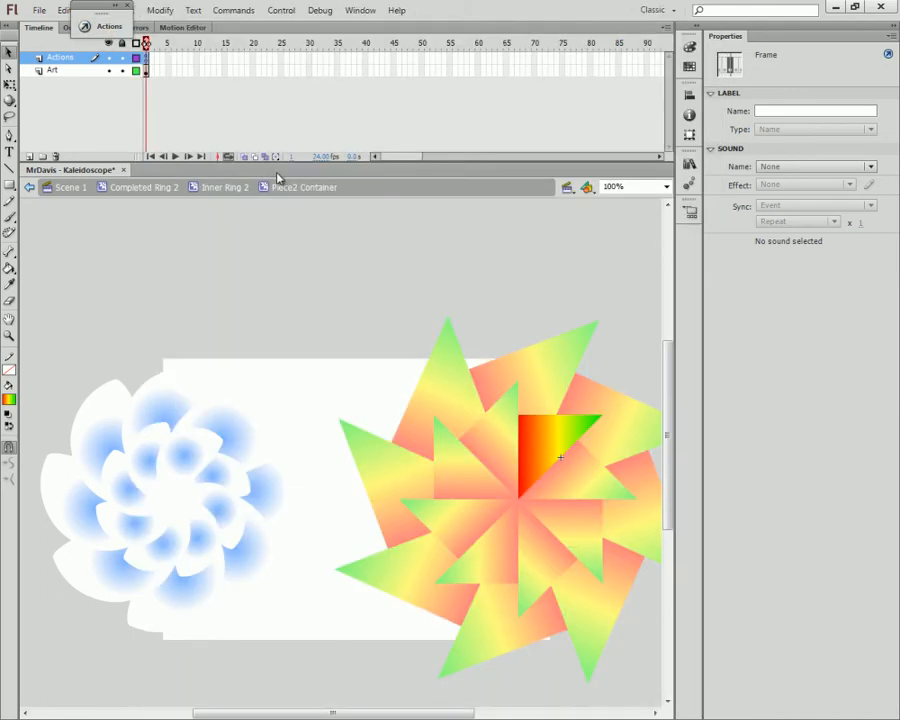
# Go back to Scene 1 and test the movie to check the rotation of the rings and pieces, closing the preview when done
pyautogui.click(30, 187)
pyautogui.click(30, 187)
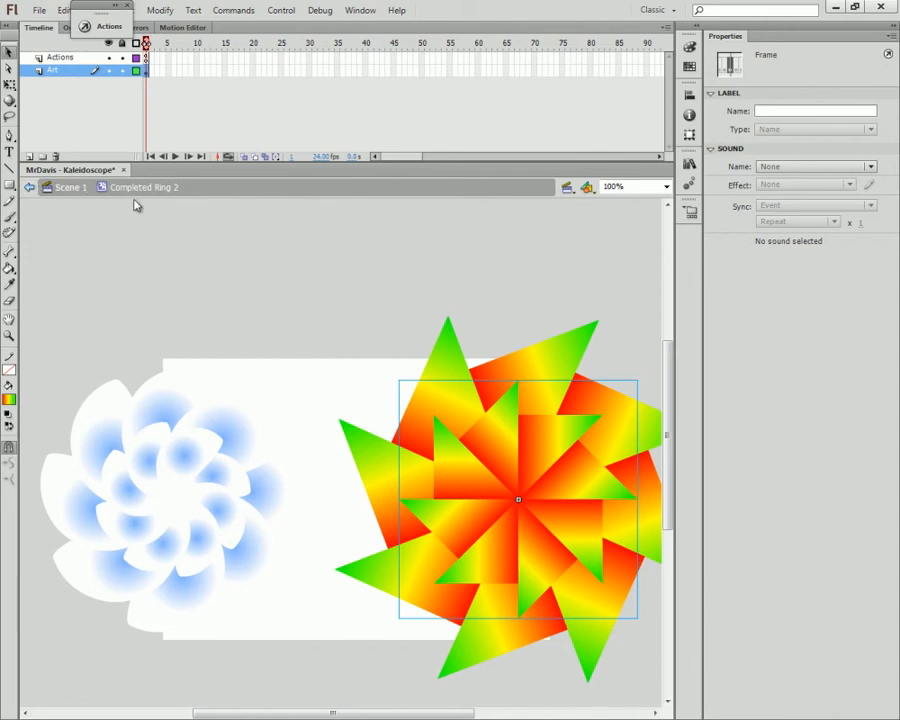
pyautogui.click(30, 187)
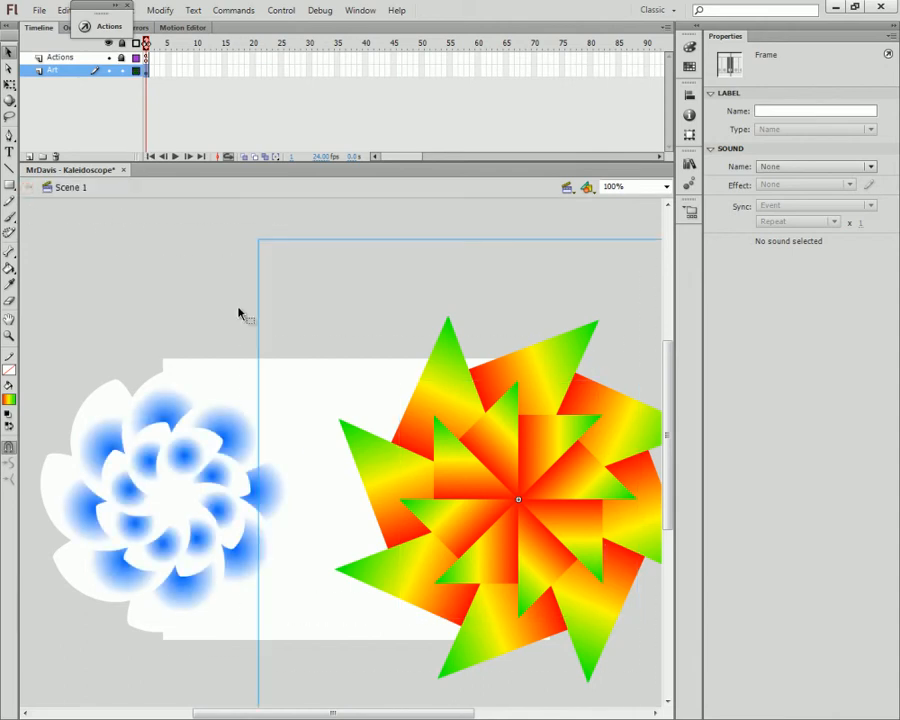
pyautogui.hotkey('ctrl', 'Return')
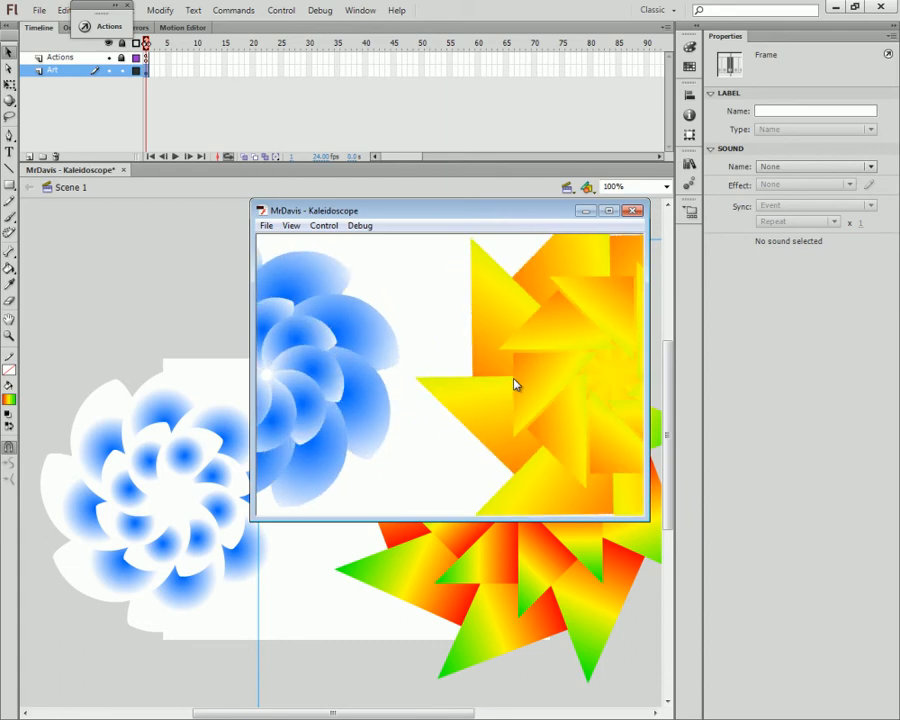
pyautogui.click(632, 213)
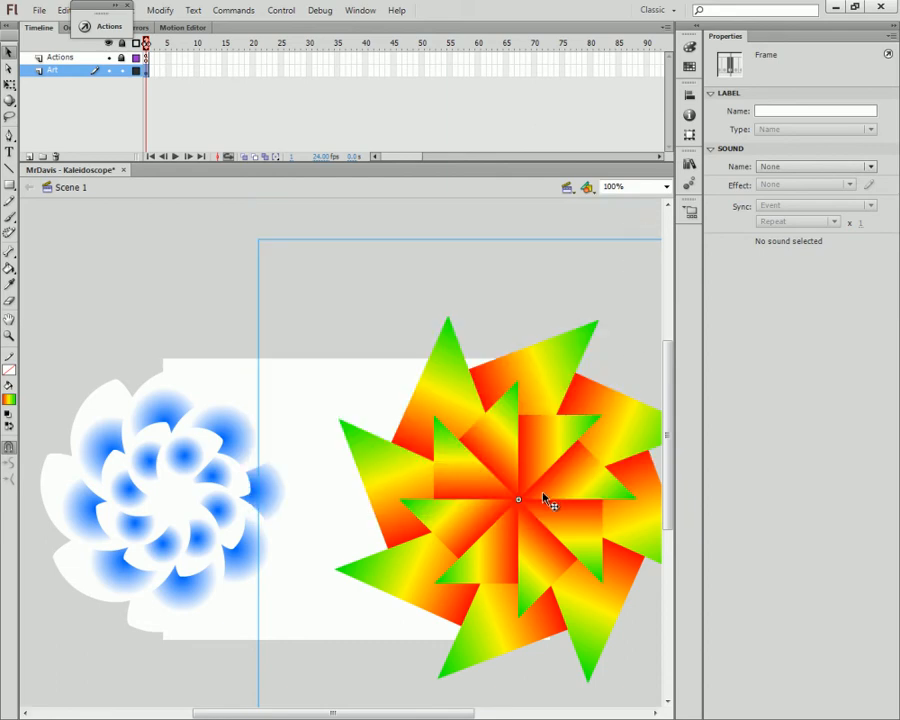
# In Piece2 Container's rotateP function, change the rotation statement to p.rotation += 2; and test the movie
pyautogui.click(546, 498)
pyautogui.doubleClick(546, 498)
pyautogui.doubleClick(546, 498)
pyautogui.click(537, 461)
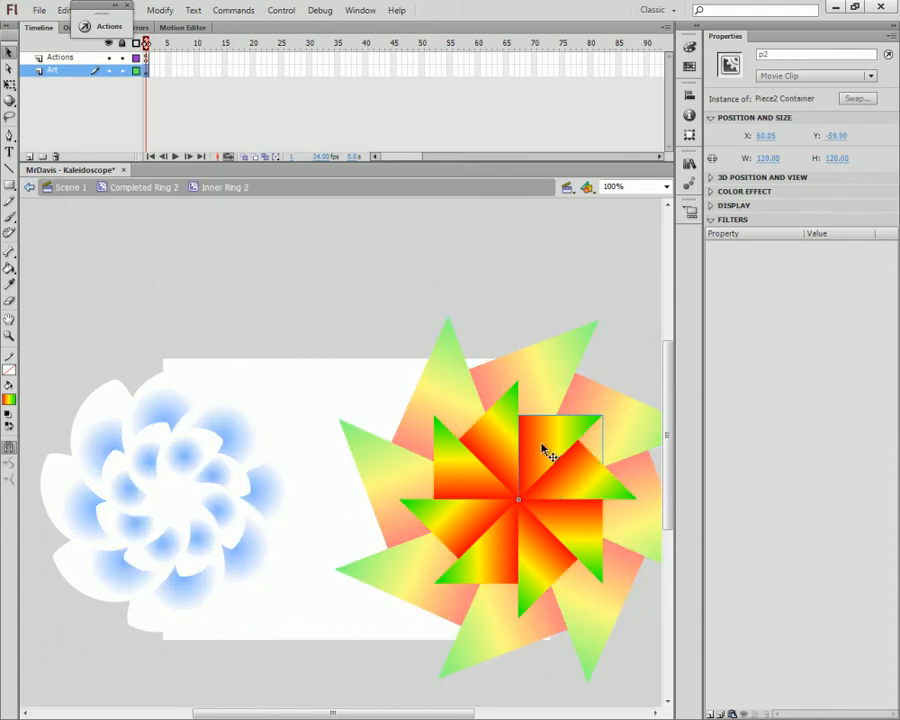
pyautogui.doubleClick(546, 452)
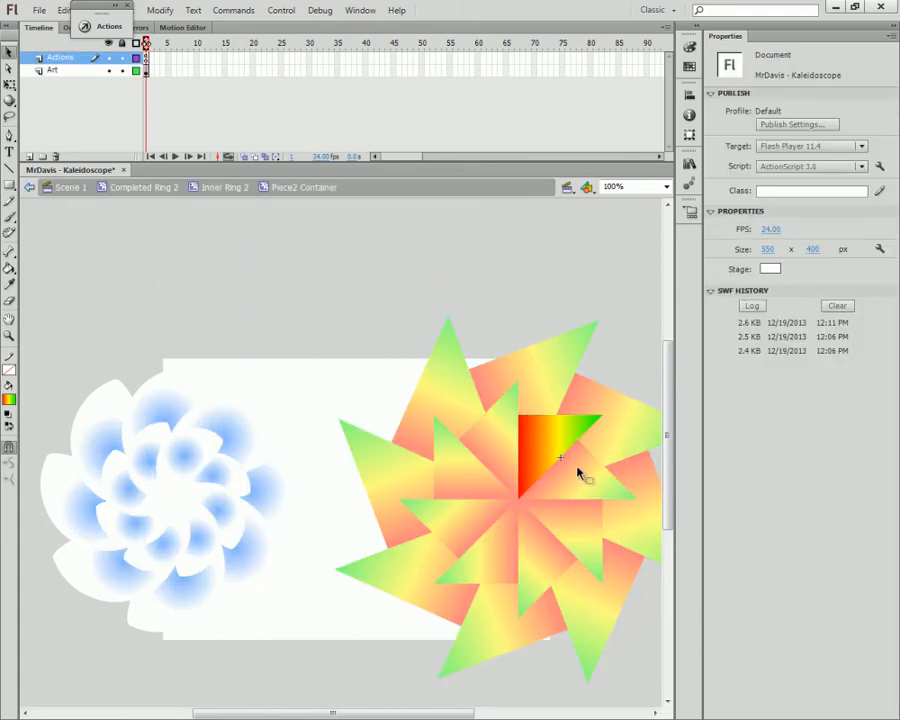
pyautogui.click(147, 58)
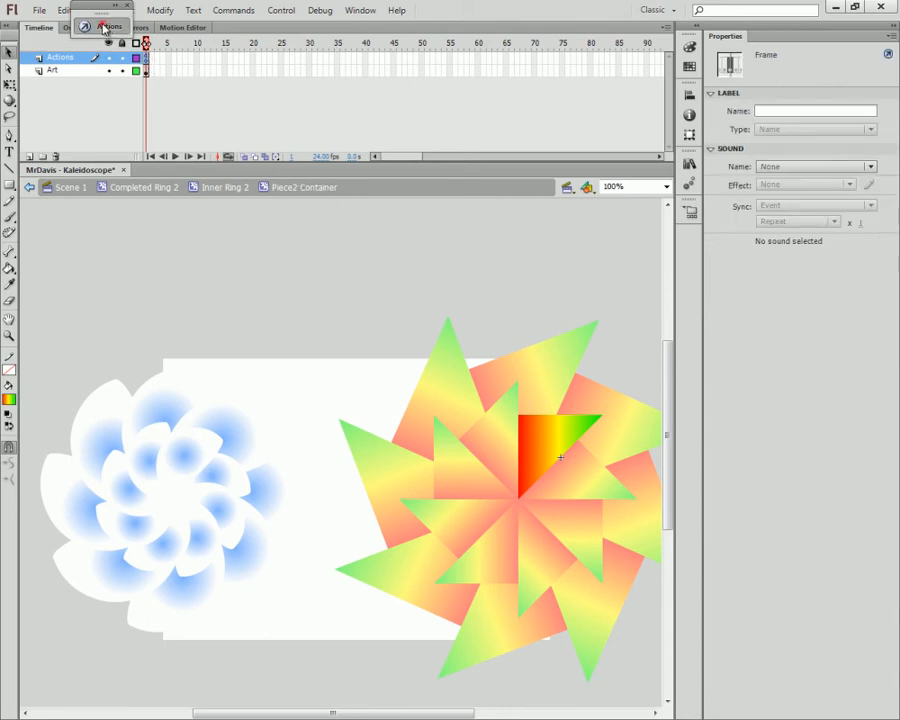
pyautogui.click(92, 26)
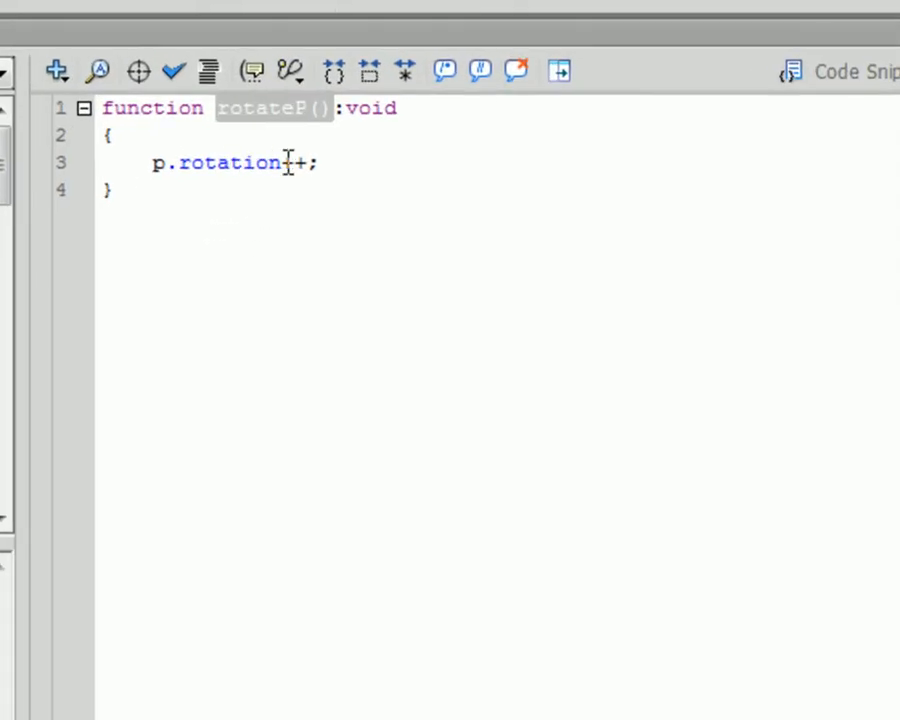
pyautogui.doubleClick(288, 162)
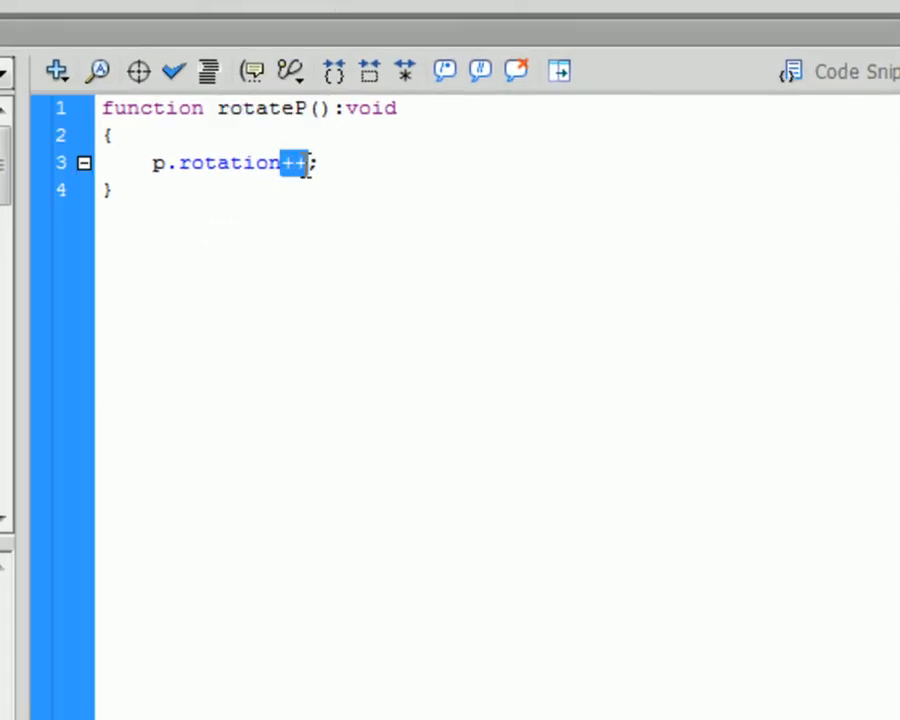
pyautogui.write('+= 2')
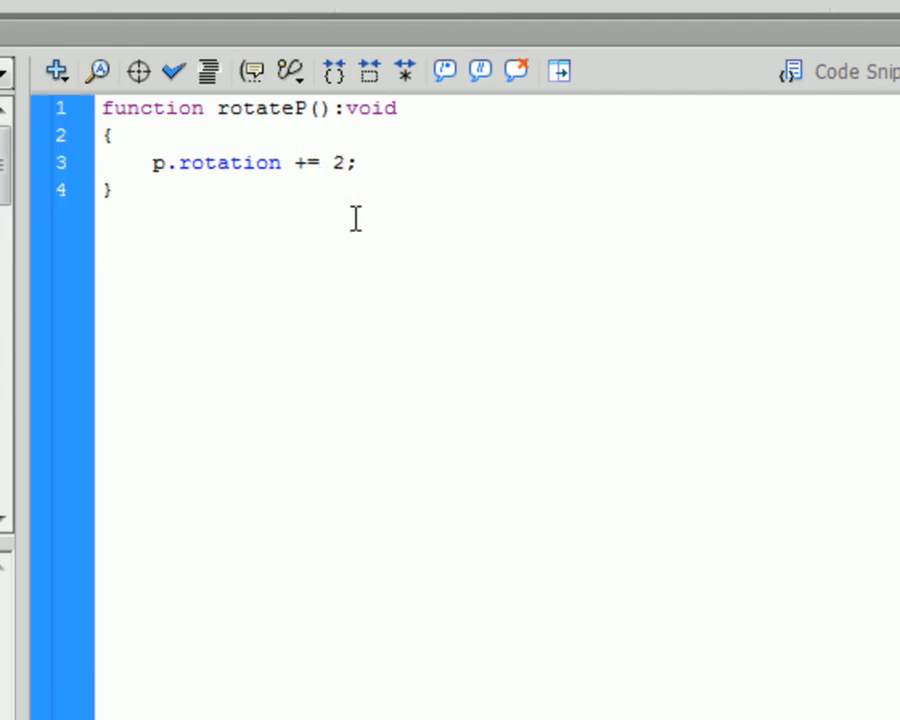
pyautogui.hotkey('ctrl', 'Return')
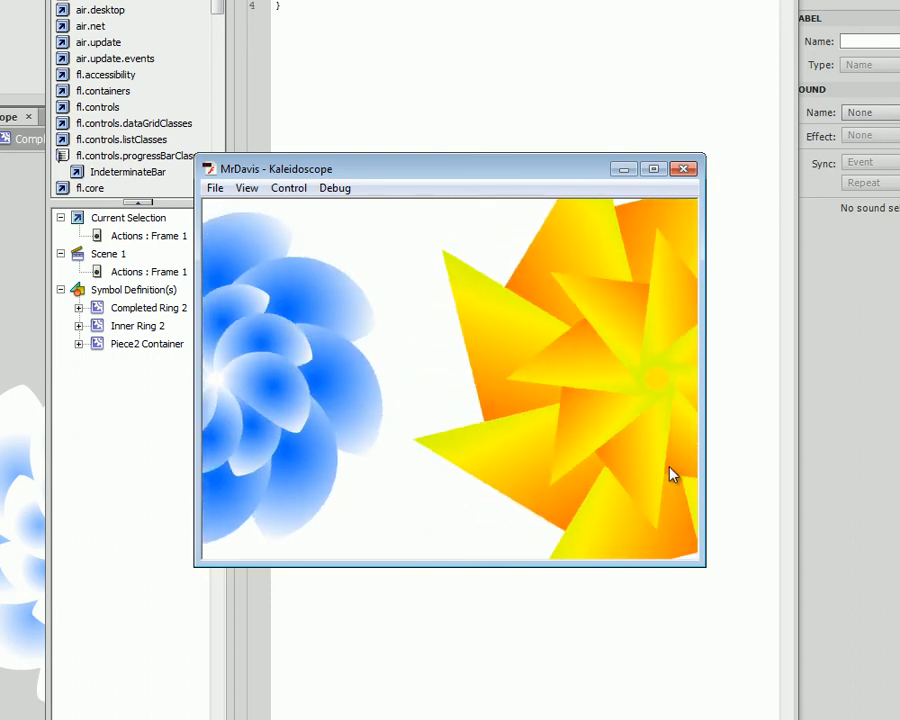
pyautogui.click(683, 168)
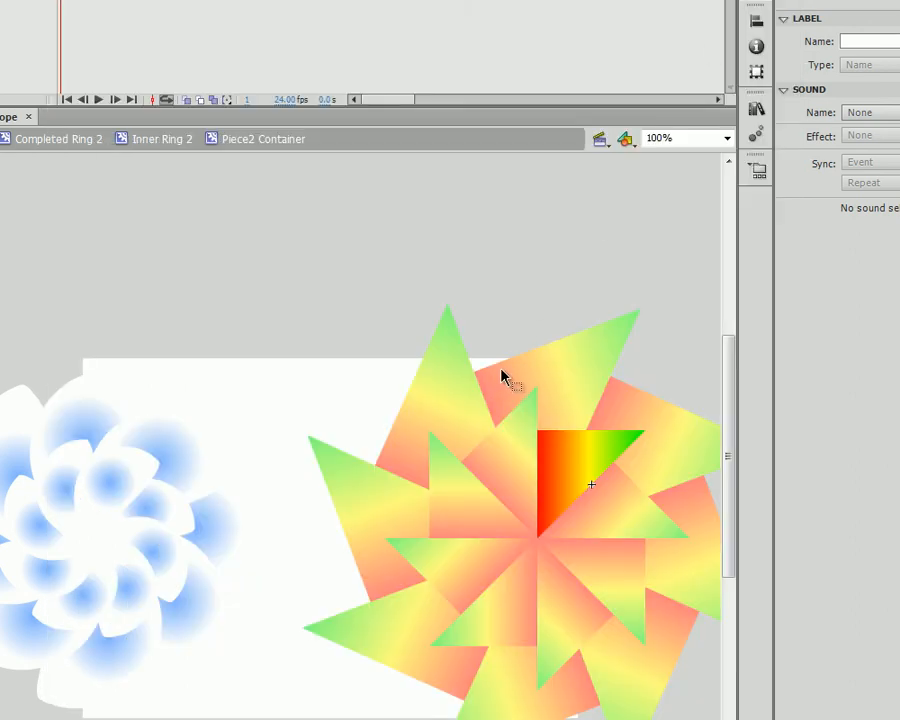